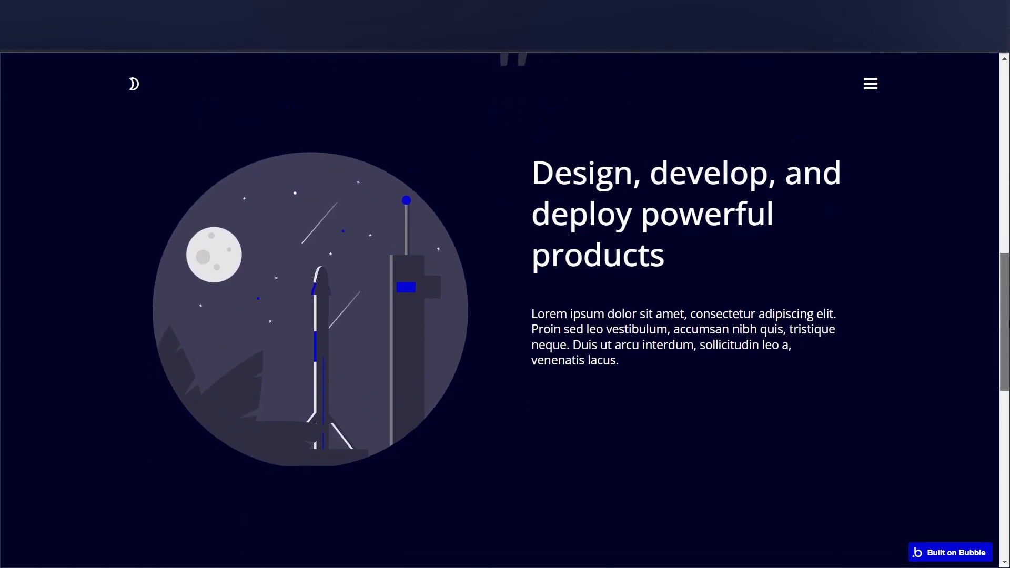
Return to the beginning of the dark mode demo page and check the header's navigation menu.
{"action": "left_click_drag", "start_coordinate": [1005, 457], "coordinate": [1005, 119]}
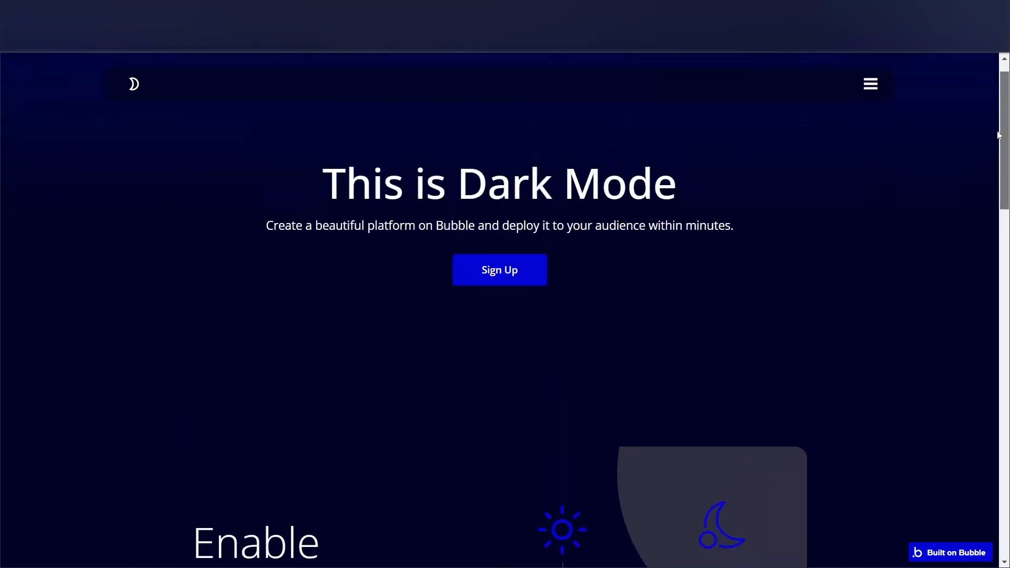
{"action": "left_click", "coordinate": [870, 89]}
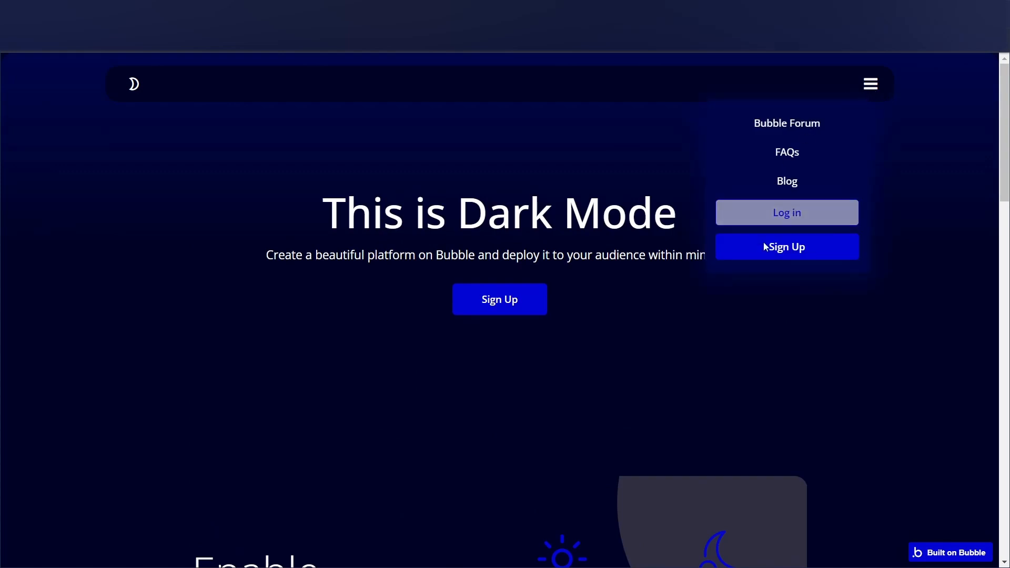
{"action": "left_click", "coordinate": [866, 91]}
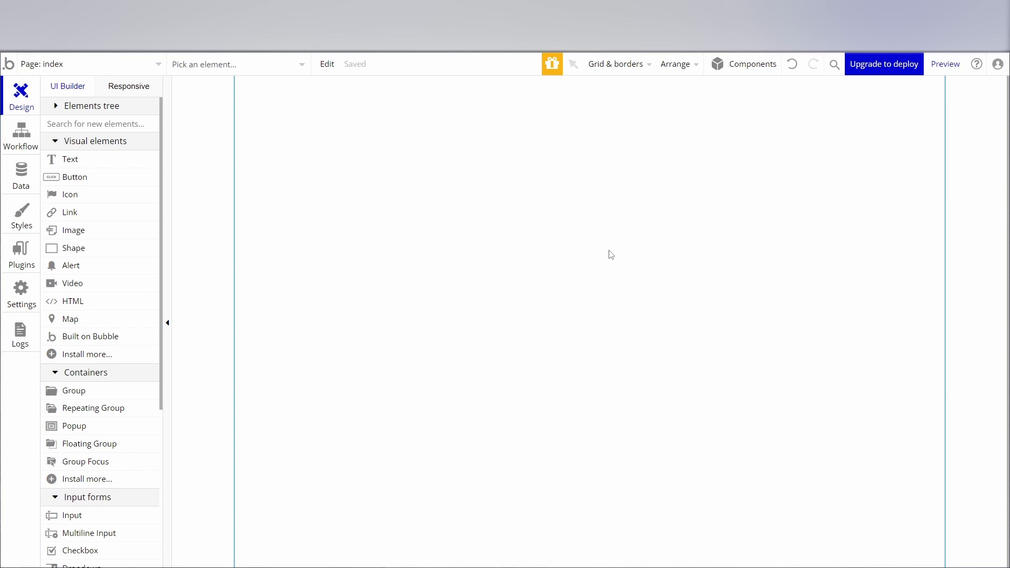
{"action": "mouse_move", "coordinate": [935, 74]}
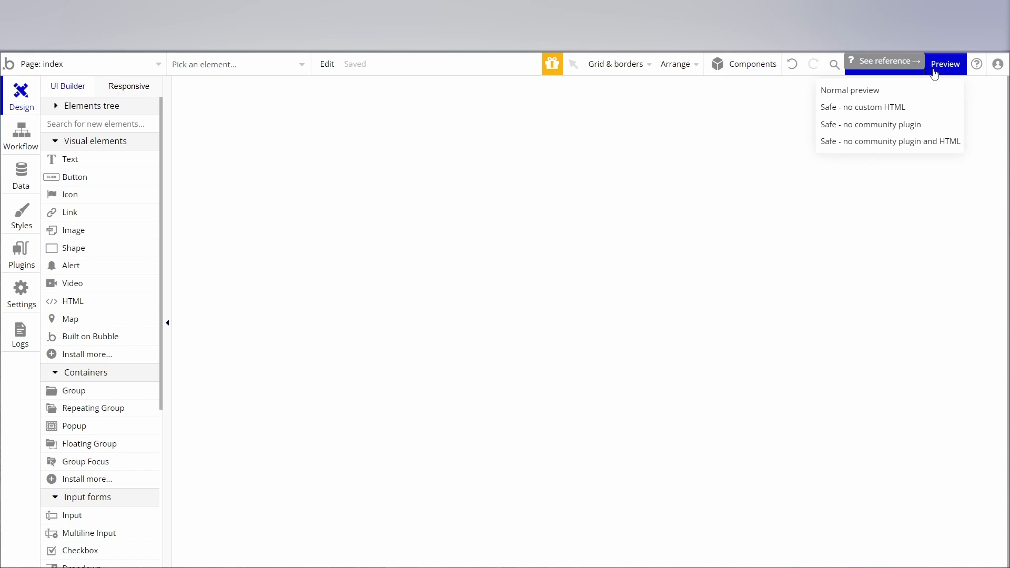
{"action": "left_click", "coordinate": [746, 68]}
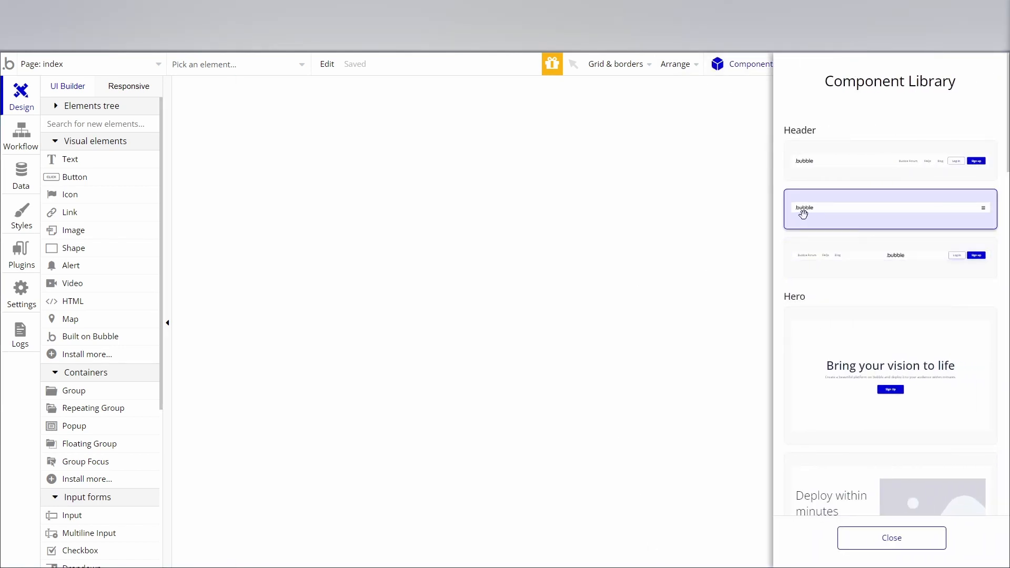
{"action": "mouse_move", "coordinate": [803, 214]}
{"action": "left_mouse_down"}
{"action": "mouse_move", "coordinate": [347, 165]}
{"action": "mouse_move", "coordinate": [265, 89]}
{"action": "mouse_move", "coordinate": [700, 195]}
{"action": "mouse_move", "coordinate": [819, 209]}
{"action": "left_mouse_up"}
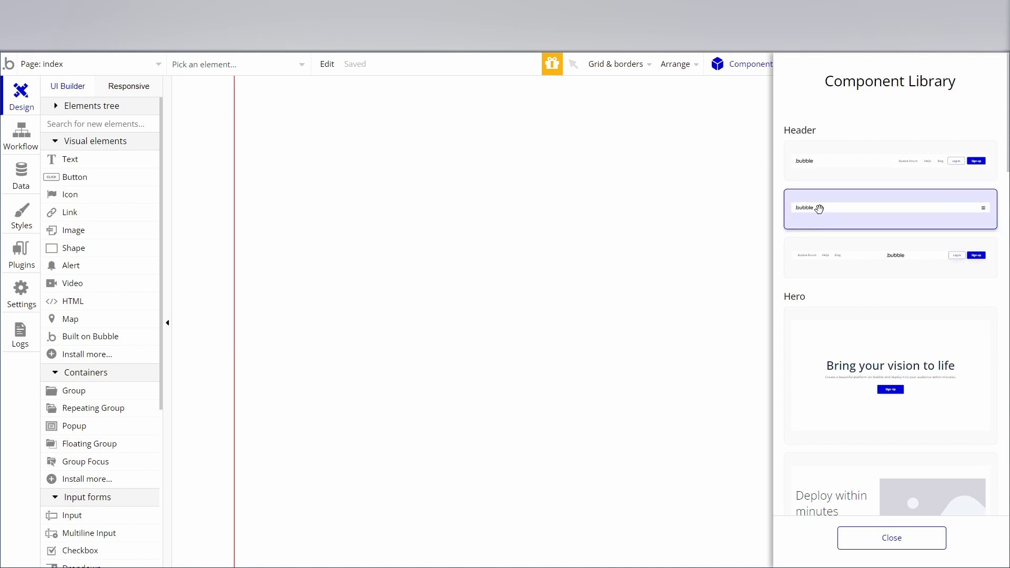
{"action": "left_click", "coordinate": [516, 264]}
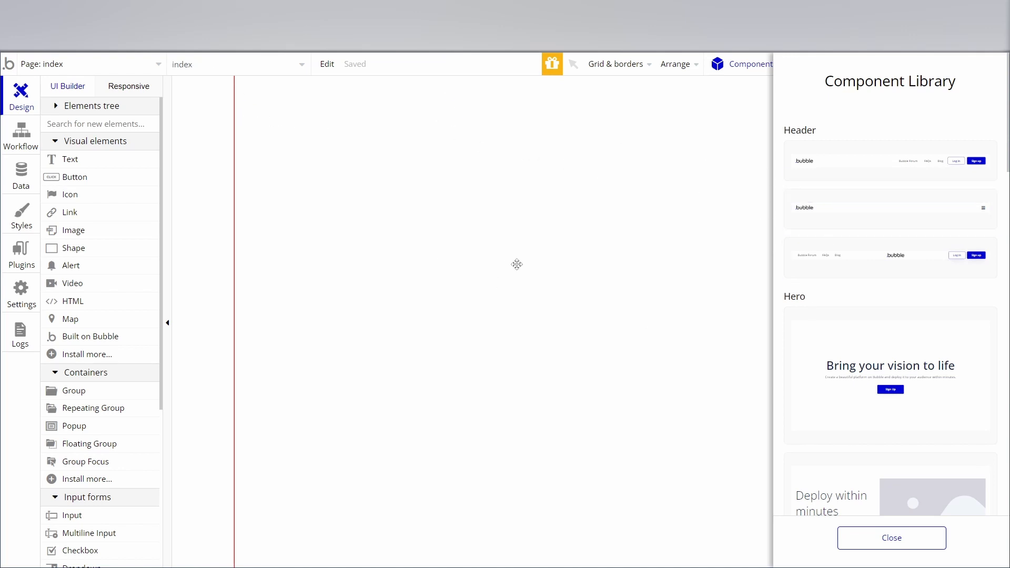
{"action": "left_click", "coordinate": [720, 73]}
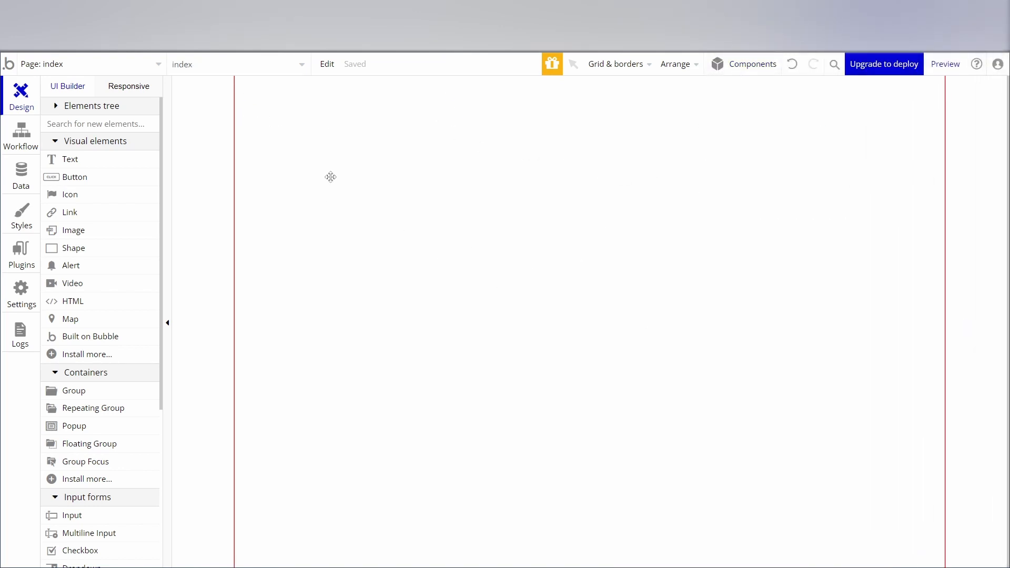
Set the index page's container layout to Column.
{"action": "right_click", "coordinate": [299, 139]}
{"action": "left_click", "coordinate": [331, 153]}
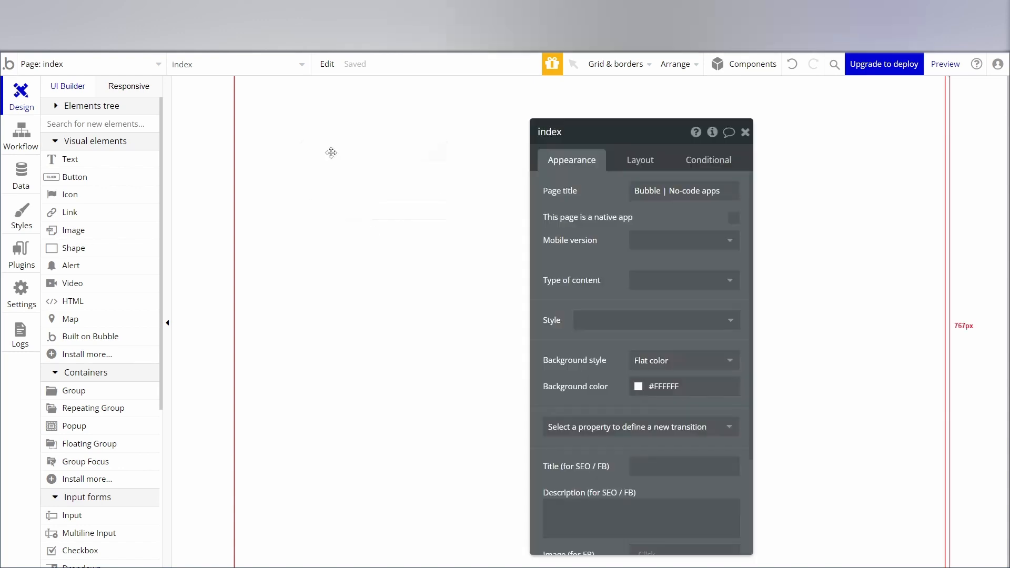
{"action": "left_click", "coordinate": [634, 159]}
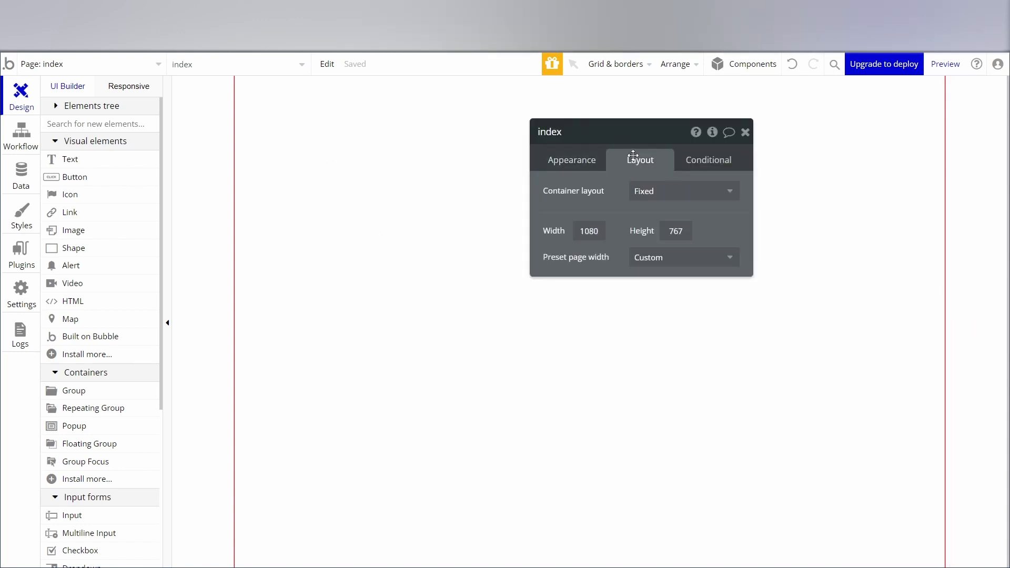
{"action": "left_click", "coordinate": [654, 193]}
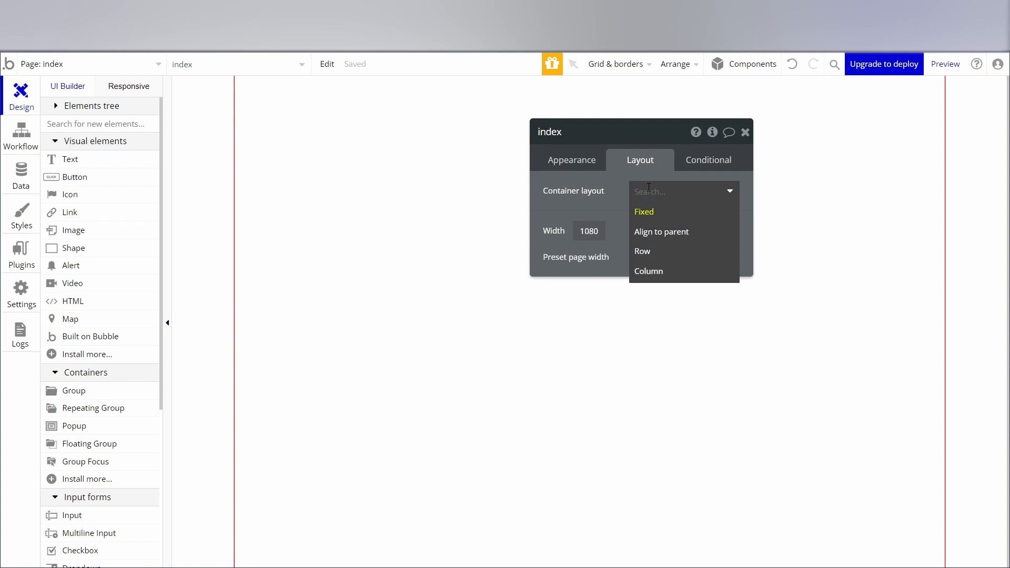
{"action": "left_click", "coordinate": [651, 273]}
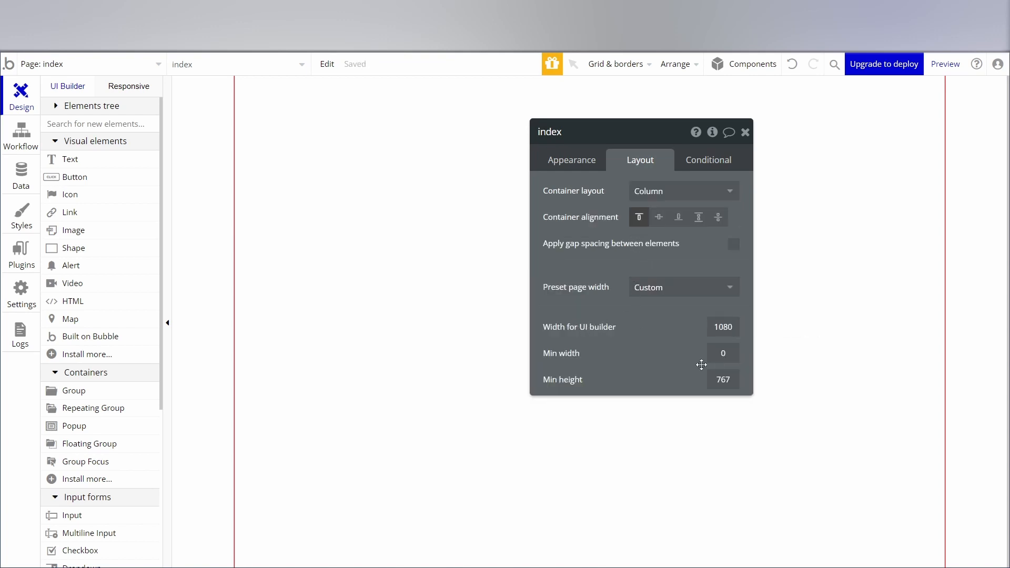
{"action": "left_click", "coordinate": [557, 164]}
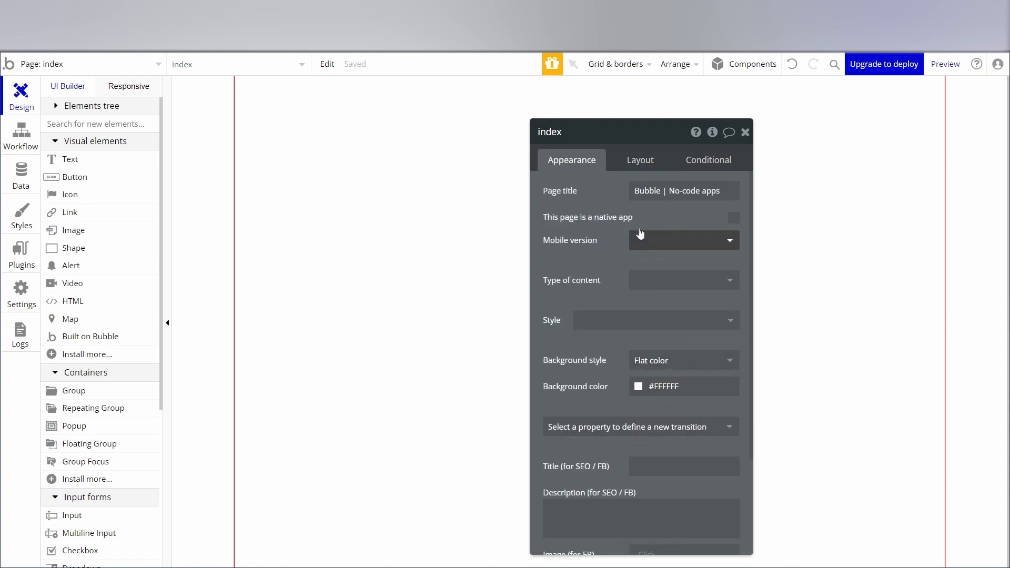
{"action": "left_click", "coordinate": [639, 158]}
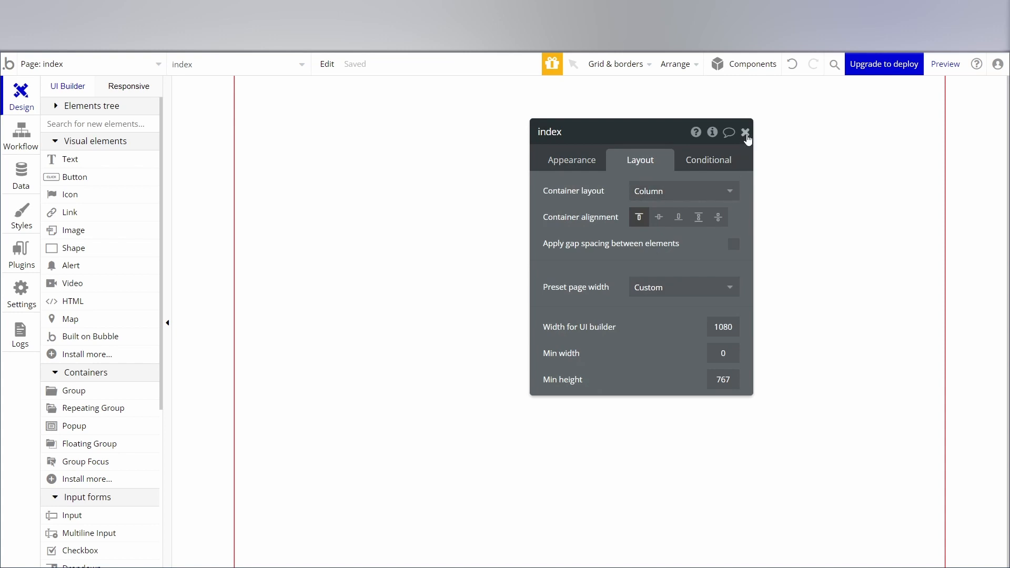
{"action": "left_click", "coordinate": [746, 135]}
Add the minimalist header with a menu icon from the component library to the empty page and preview the page.
{"action": "scroll", "coordinate": [61, 109], "scroll_direction": "down", "scroll_amount": 1}
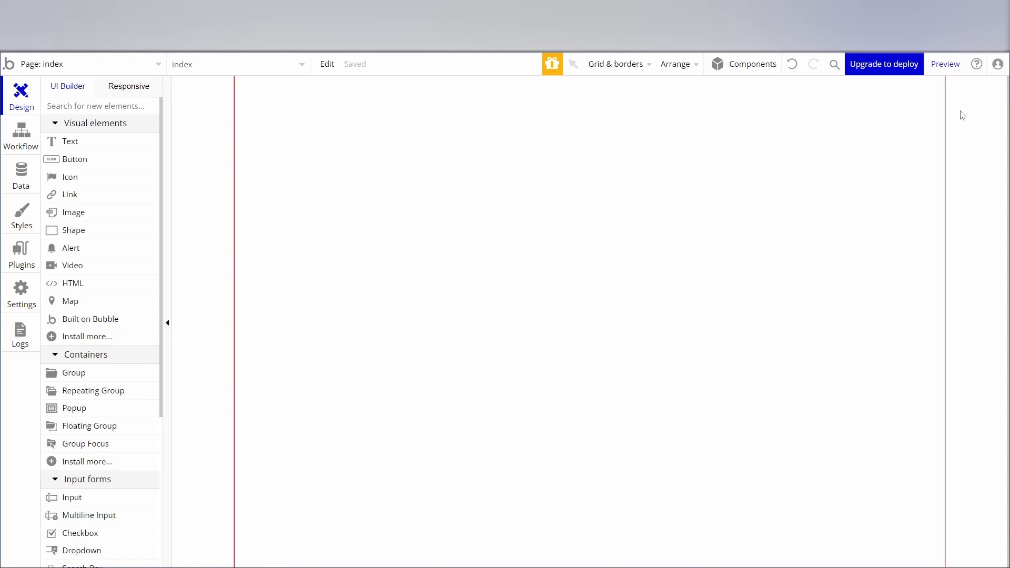
{"action": "left_click", "coordinate": [736, 66]}
{"action": "left_click_drag", "start_coordinate": [847, 170], "coordinate": [293, 138]}
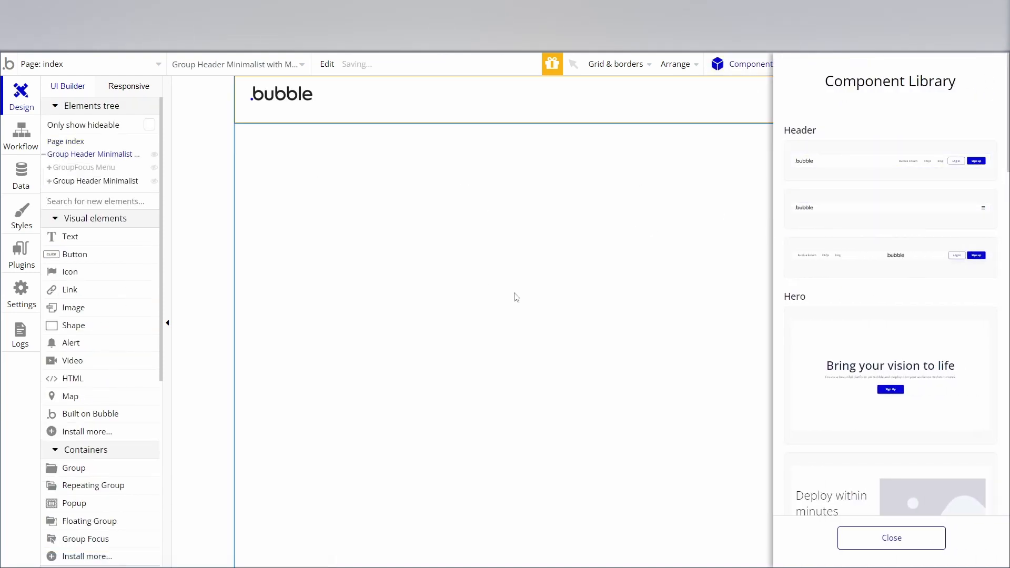
{"action": "left_click", "coordinate": [737, 68]}
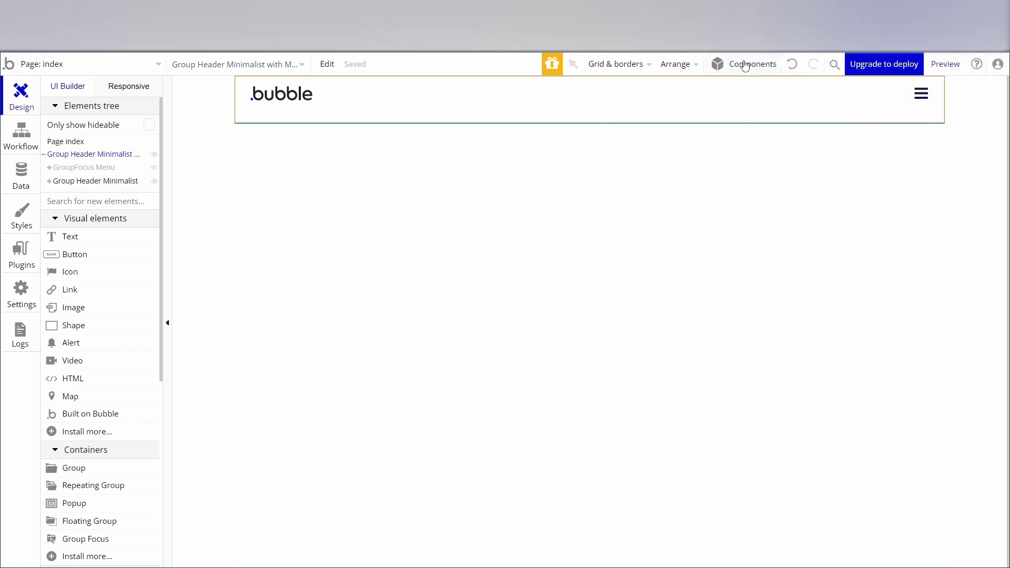
{"action": "left_click", "coordinate": [955, 65]}
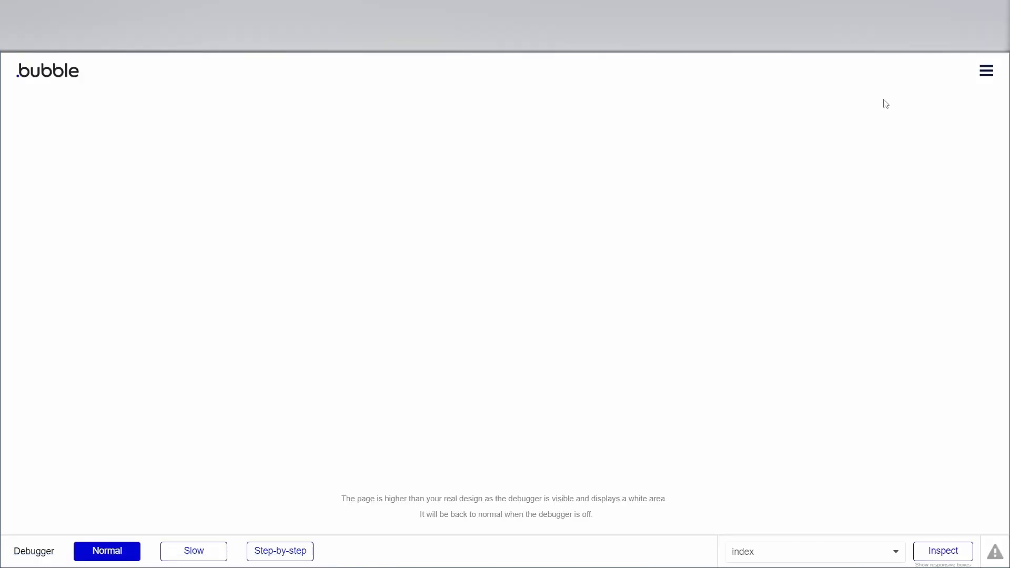
{"action": "left_click", "coordinate": [972, 80]}
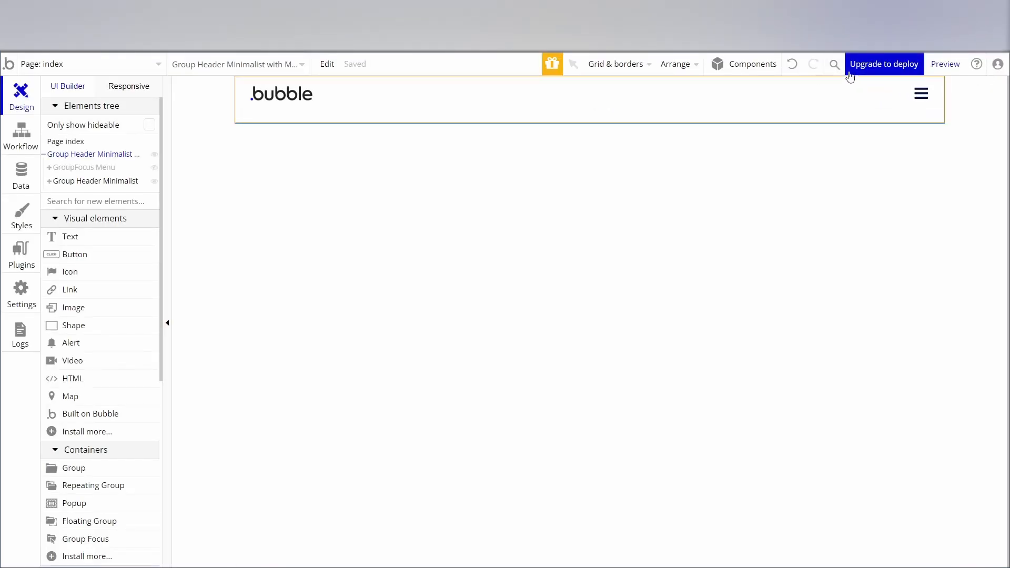
Add the centered "Bring your vision to life" hero component without an image directly below the header.
{"action": "left_click", "coordinate": [732, 65]}
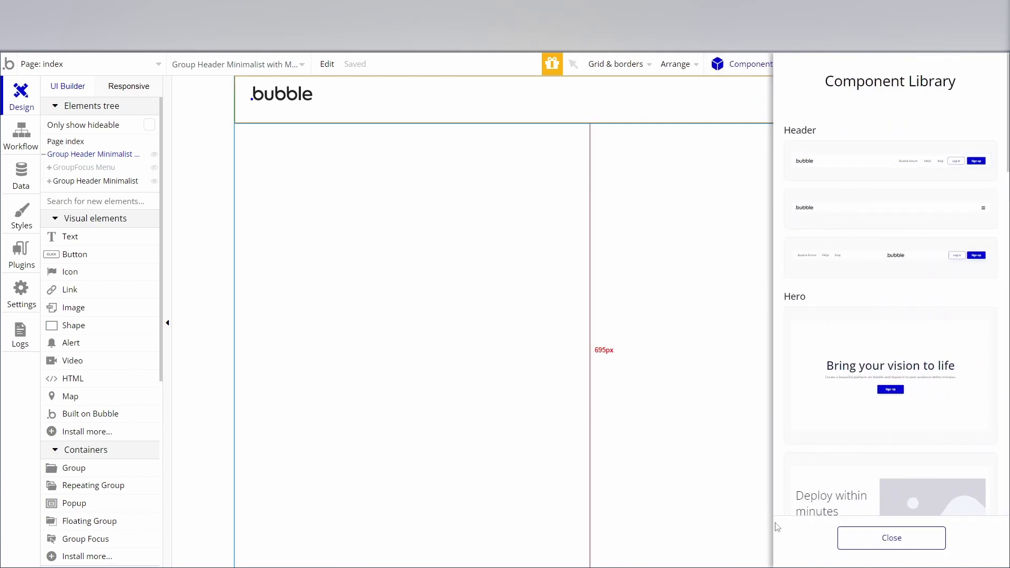
{"action": "scroll", "coordinate": [851, 311], "scroll_direction": "down", "scroll_amount": 1}
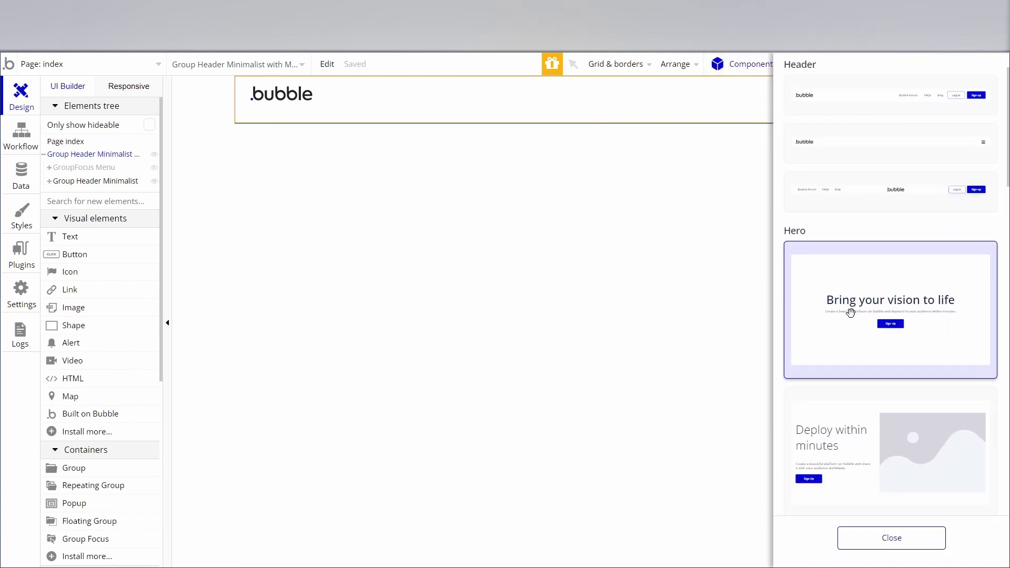
{"action": "left_click_drag", "start_coordinate": [851, 312], "coordinate": [268, 179]}
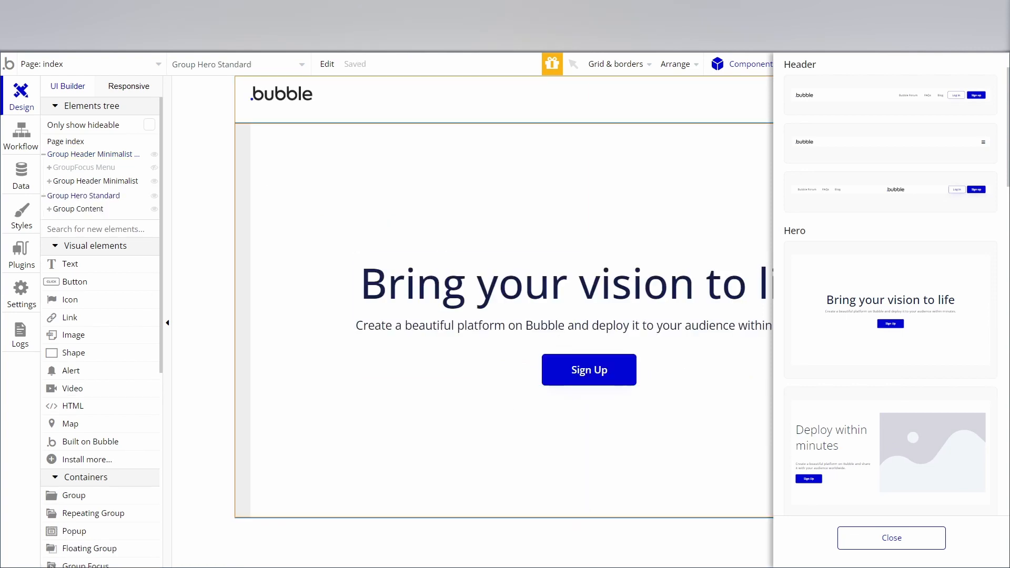
Add the "Deploy within minutes" hero component with its image beside the text below the first hero section.
{"action": "scroll", "coordinate": [889, 305], "scroll_direction": "down", "scroll_amount": 2}
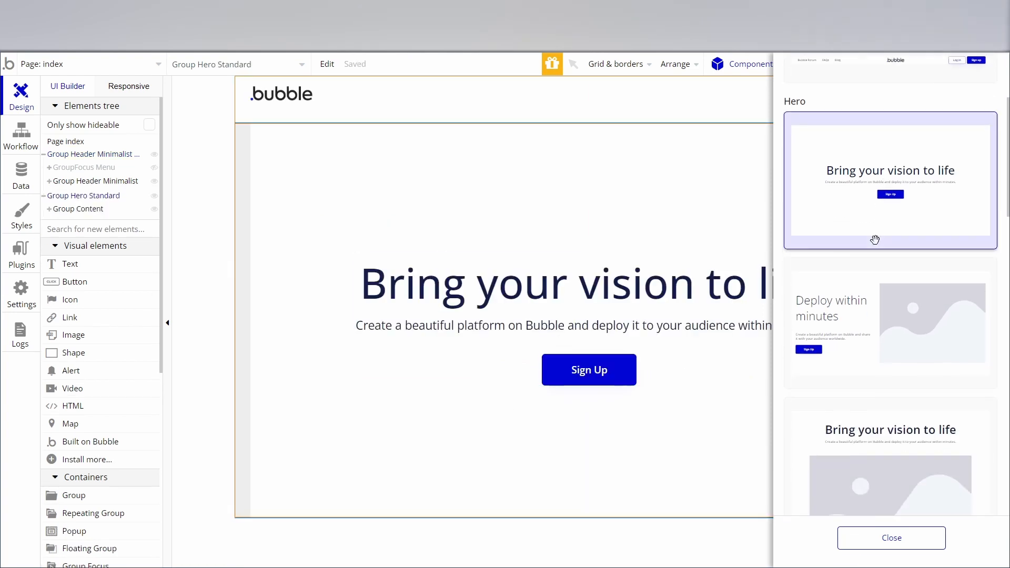
{"action": "scroll", "coordinate": [527, 308], "scroll_direction": "down", "scroll_amount": 1}
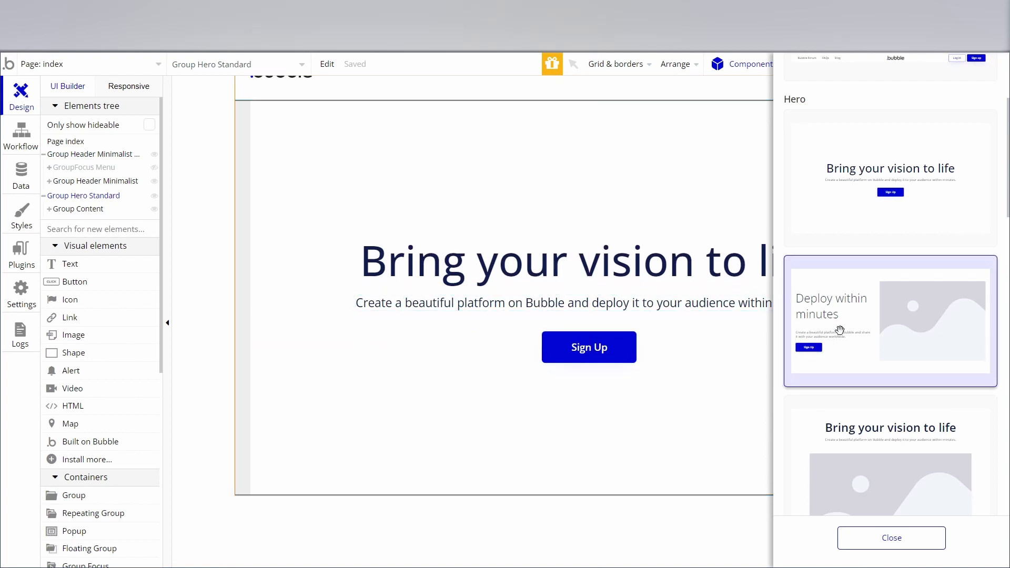
{"action": "left_click_drag", "start_coordinate": [839, 329], "coordinate": [257, 512]}
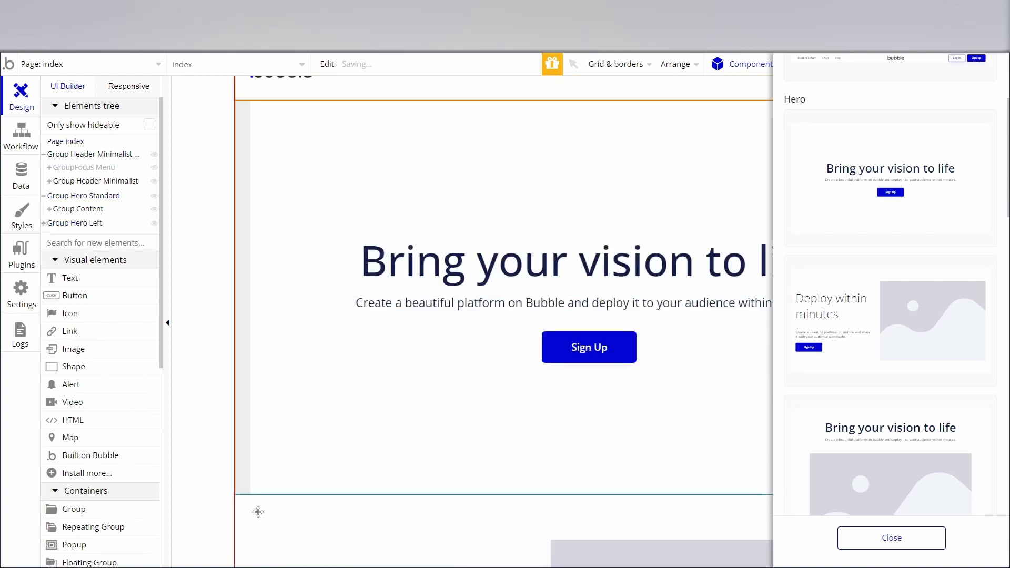
{"action": "scroll", "coordinate": [435, 361], "scroll_direction": "down", "scroll_amount": 6}
{"action": "left_click", "coordinate": [198, 320]}
{"action": "scroll", "coordinate": [526, 352], "scroll_direction": "up", "scroll_amount": 6}
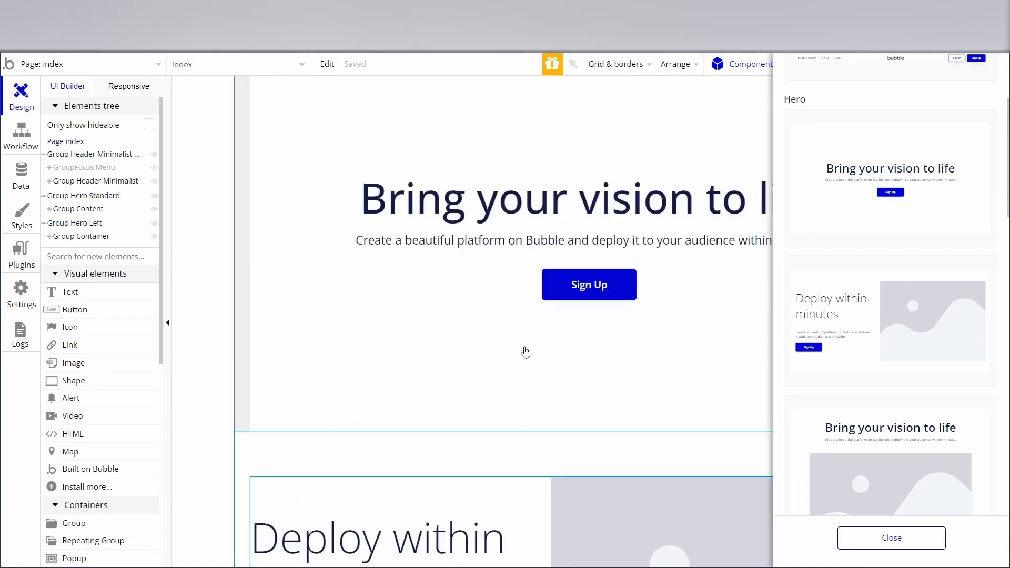
{"action": "scroll", "coordinate": [525, 352], "scroll_direction": "down", "scroll_amount": 5}
{"action": "scroll", "coordinate": [525, 352], "scroll_direction": "down", "scroll_amount": 1}
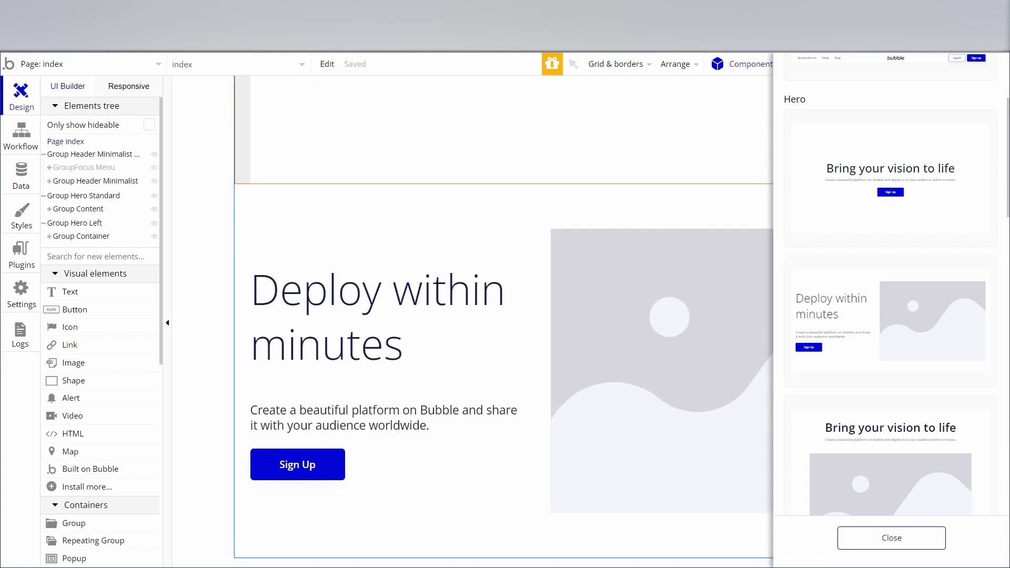
Add the "Design, develop, and deploy powerful products" value props component with the image before the text below the second hero section.
{"action": "scroll", "coordinate": [858, 315], "scroll_direction": "down", "scroll_amount": 6}
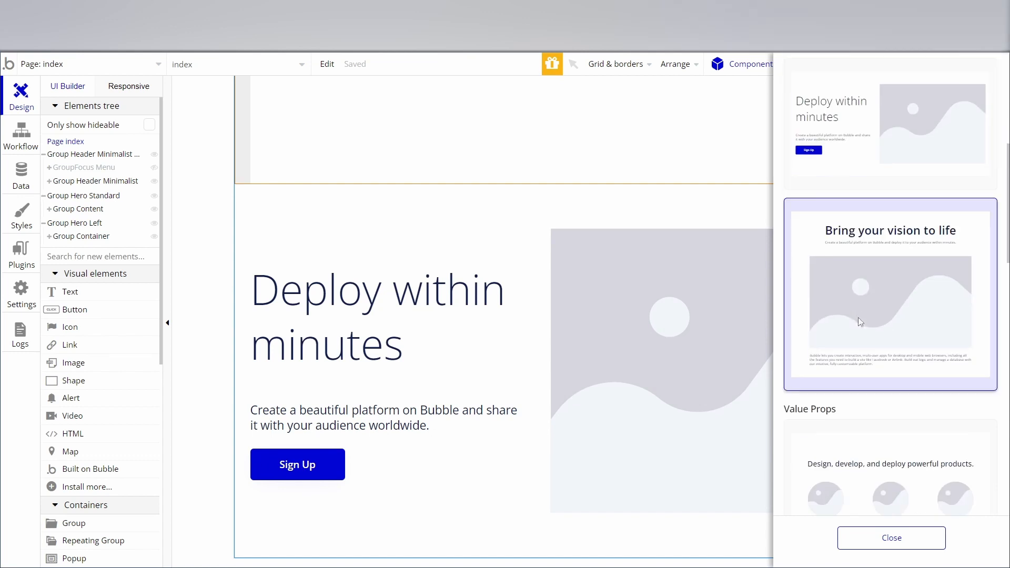
{"action": "scroll", "coordinate": [859, 313], "scroll_direction": "down", "scroll_amount": 8}
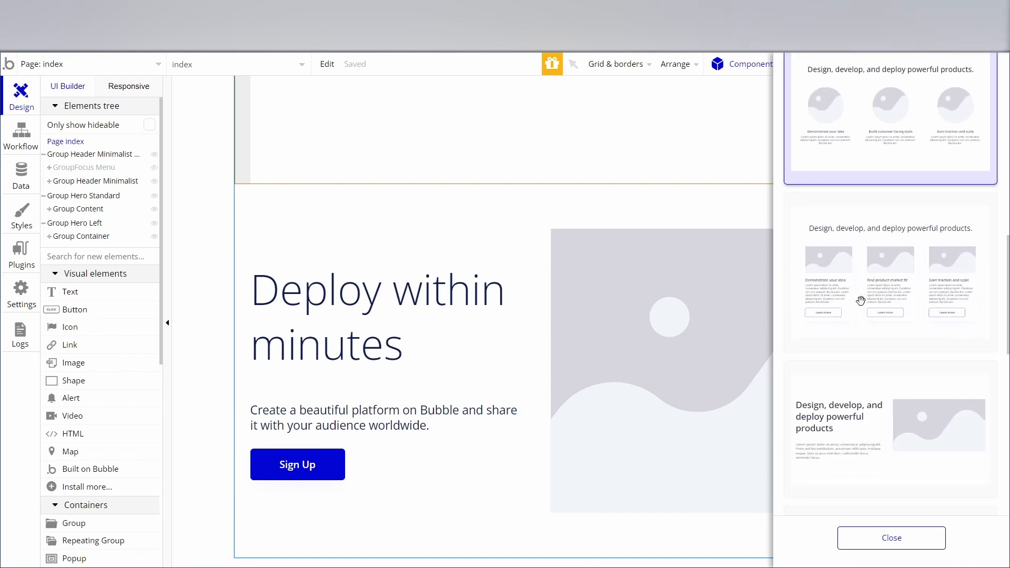
{"action": "scroll", "coordinate": [861, 300], "scroll_direction": "down", "scroll_amount": 3}
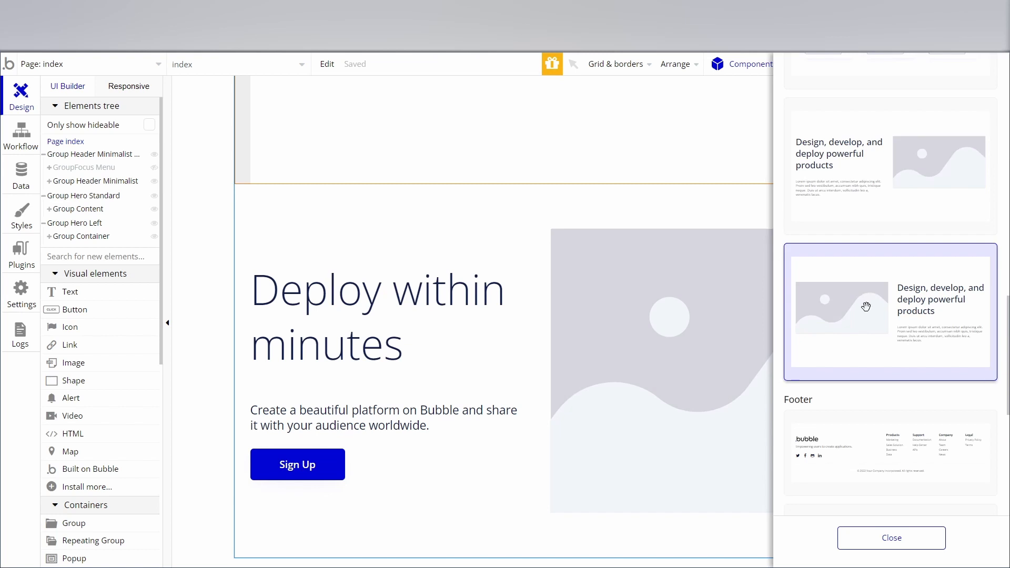
{"action": "left_click_drag", "start_coordinate": [867, 309], "coordinate": [240, 562]}
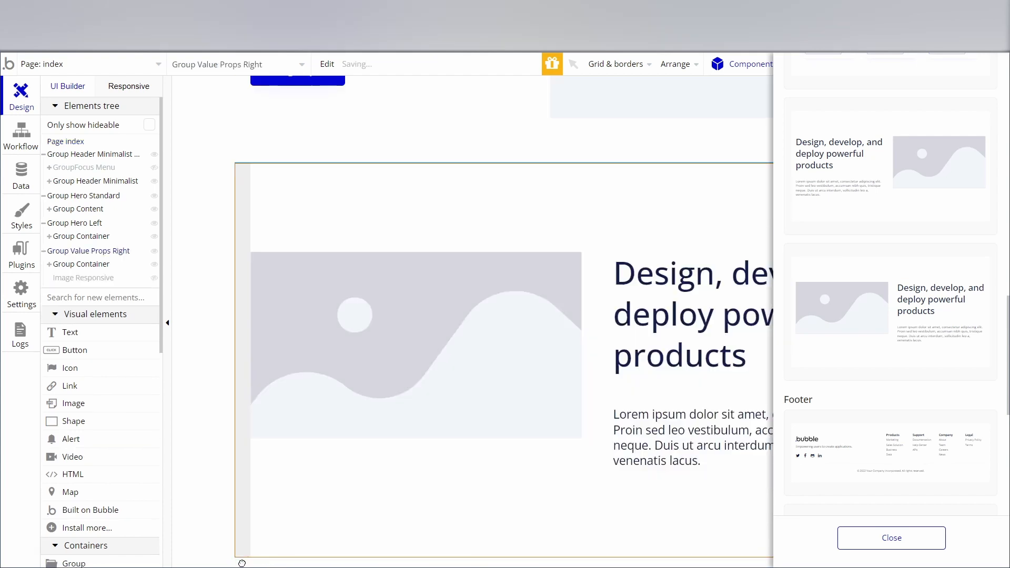
{"action": "scroll", "coordinate": [248, 361], "scroll_direction": "up", "scroll_amount": 8}
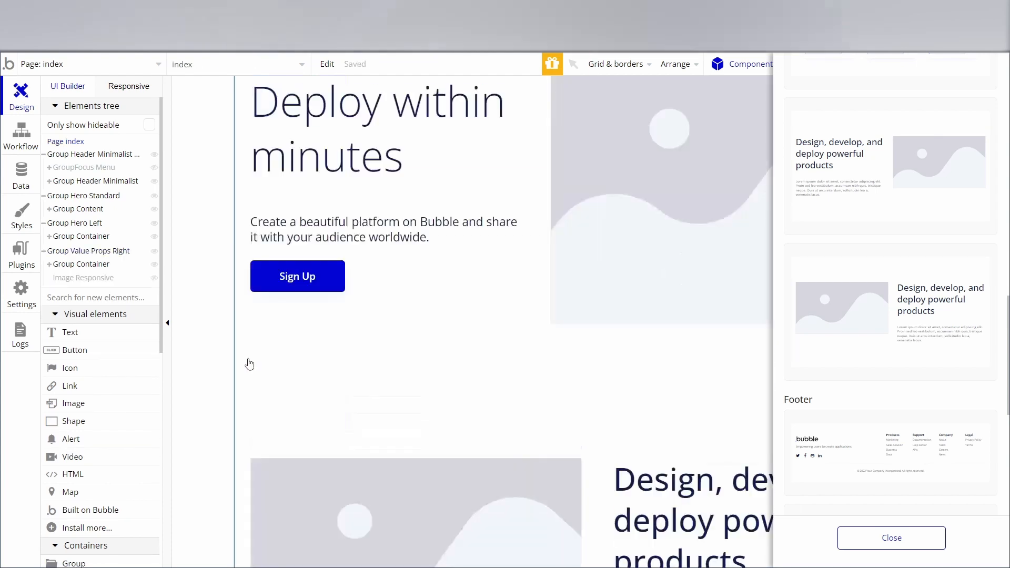
{"action": "left_click", "coordinate": [243, 216]}
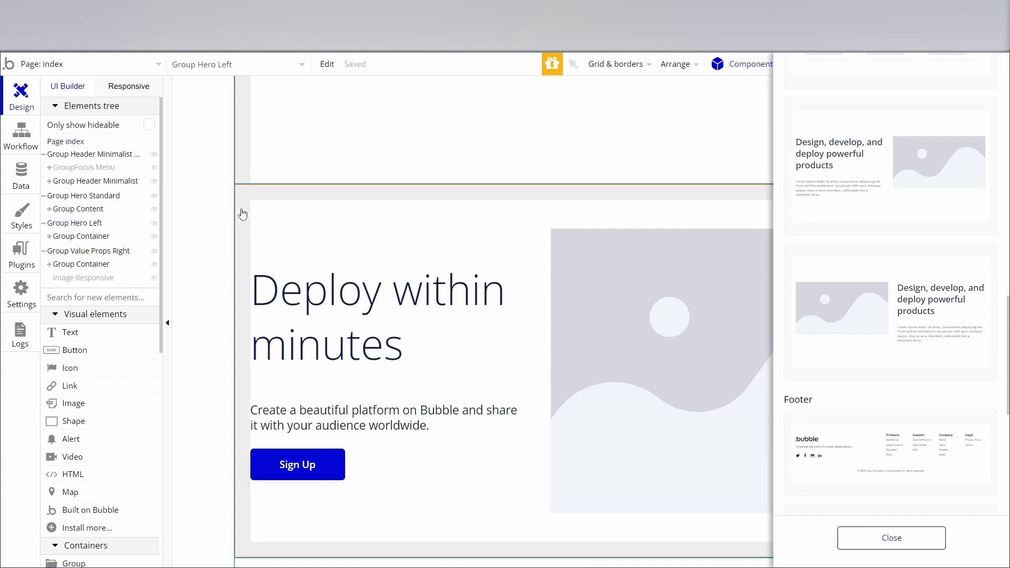
{"action": "left_click", "coordinate": [219, 255]}
Collapse the header, both hero groups and the value props group in the elements tree.
{"action": "left_click", "coordinate": [43, 155]}
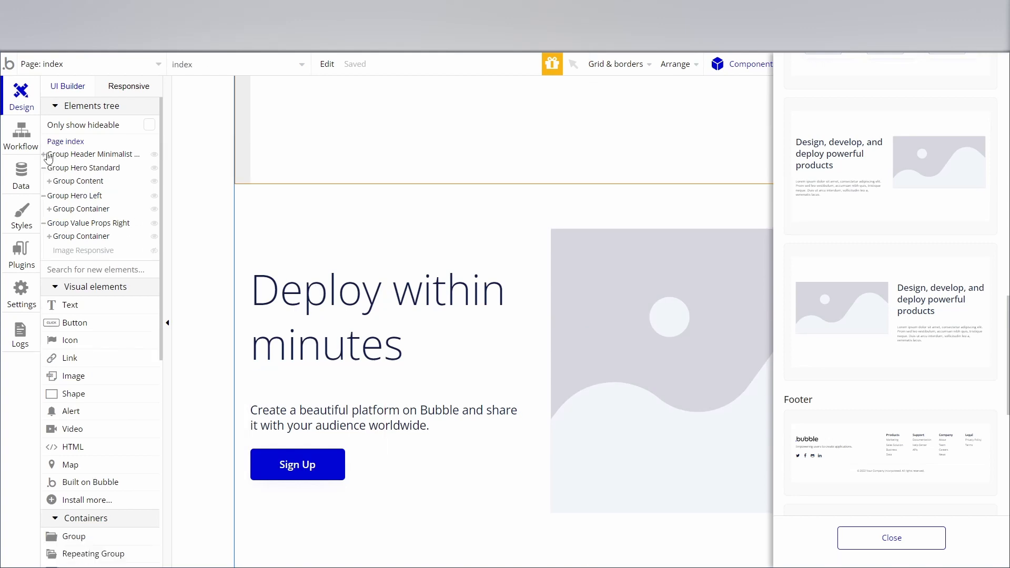
{"action": "left_click", "coordinate": [44, 169]}
{"action": "left_click", "coordinate": [44, 182]}
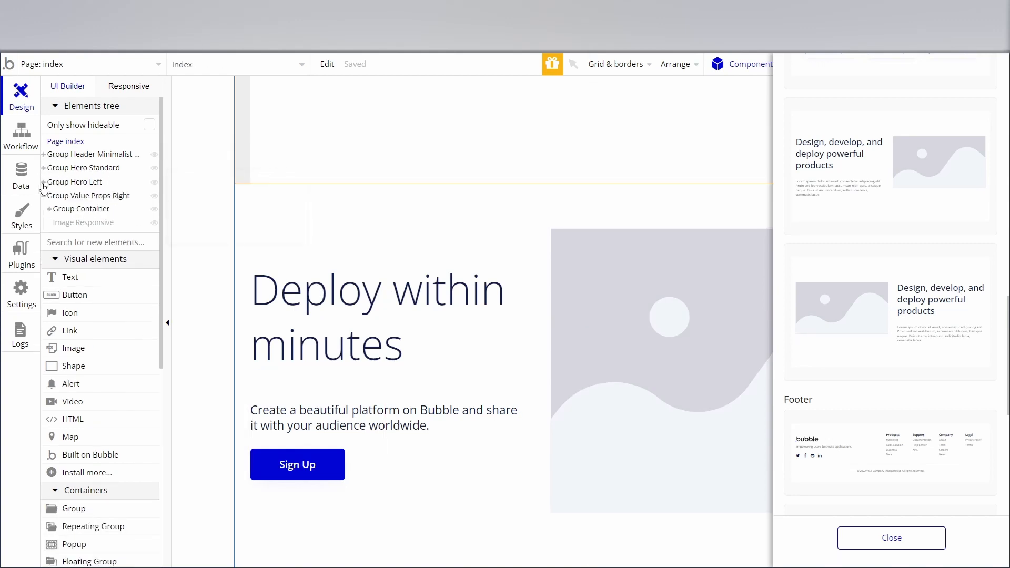
{"action": "left_click", "coordinate": [43, 196]}
Go through the header, hero and value props groups in turn to check each section's place on the page.
{"action": "left_click", "coordinate": [71, 196]}
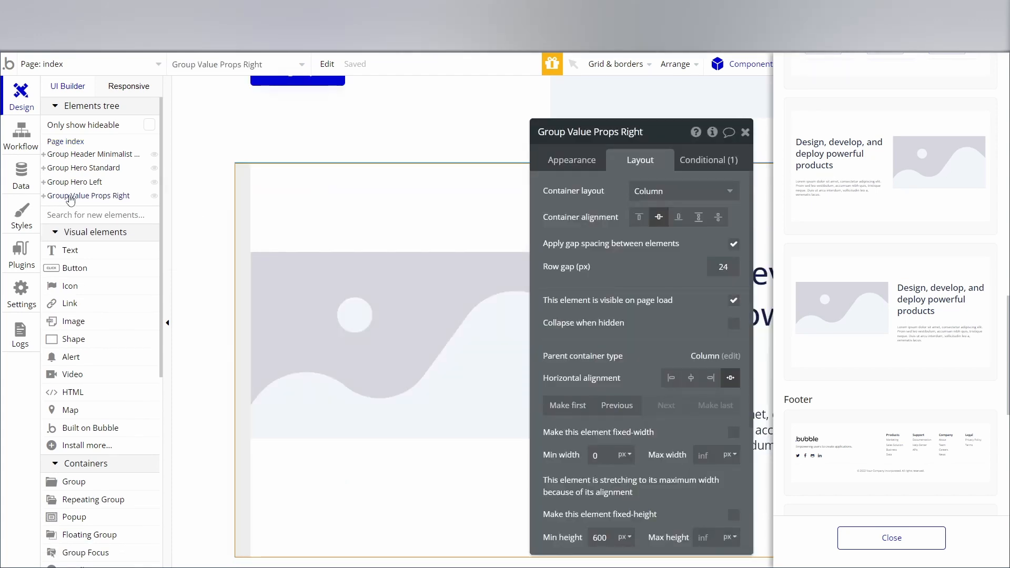
{"action": "left_click", "coordinate": [62, 183]}
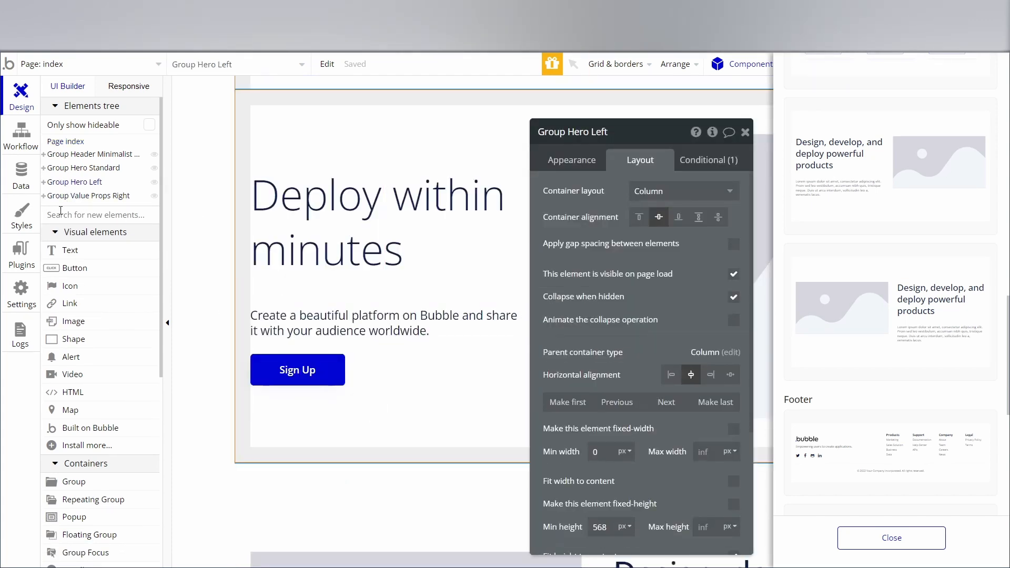
{"action": "left_click", "coordinate": [65, 168]}
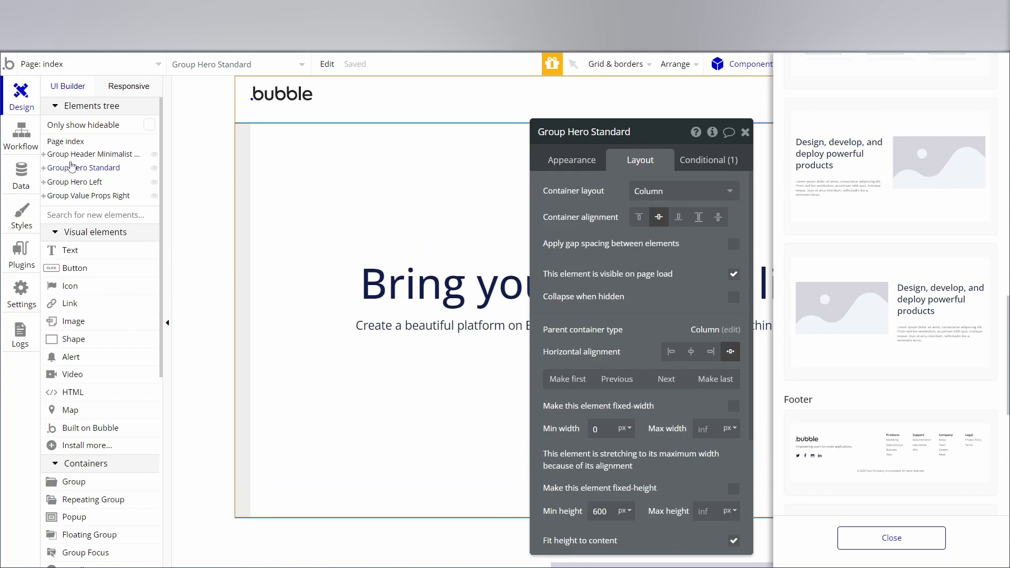
{"action": "left_click", "coordinate": [81, 155]}
{"action": "left_click", "coordinate": [67, 169]}
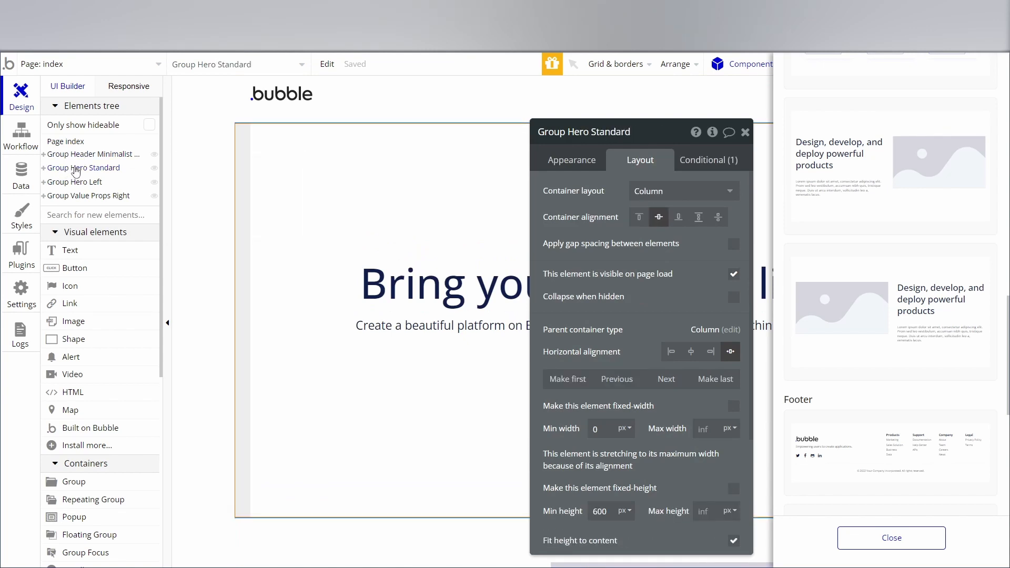
{"action": "left_click", "coordinate": [70, 183]}
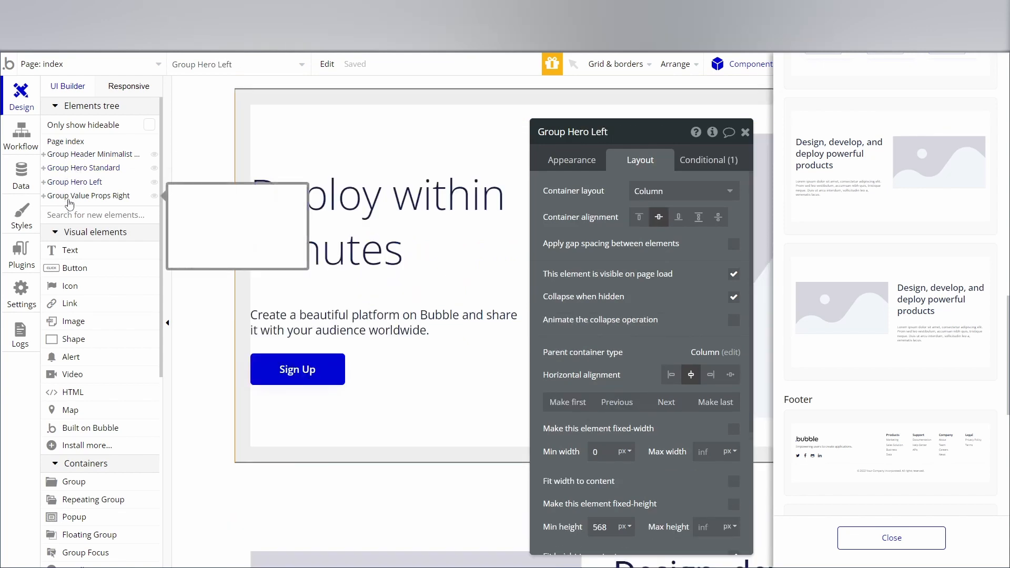
{"action": "left_click", "coordinate": [74, 196]}
{"action": "left_click", "coordinate": [745, 132]}
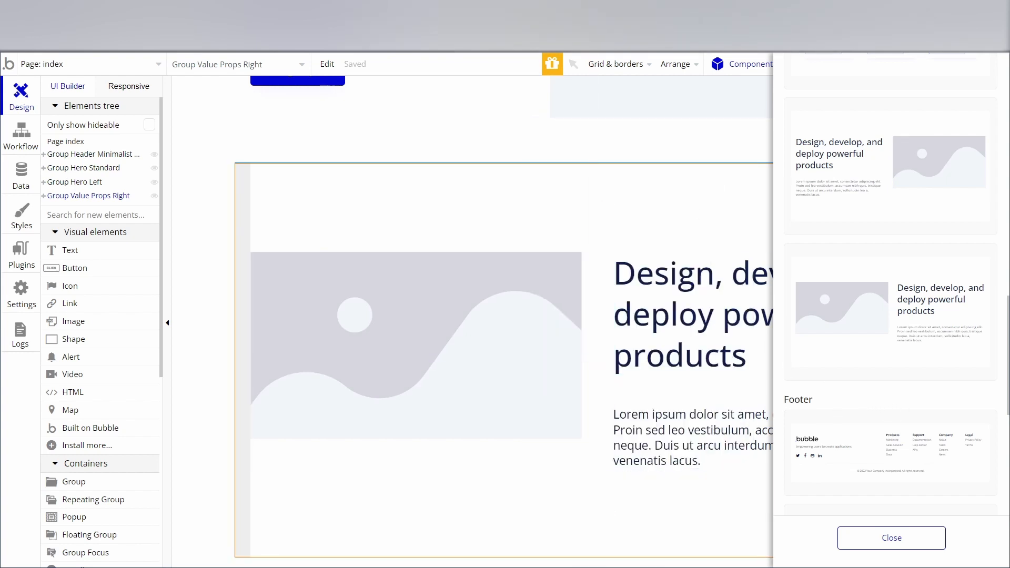
Add the value props component with three circular images below the existing value props section.
{"action": "scroll", "coordinate": [876, 410], "scroll_direction": "down", "scroll_amount": 10}
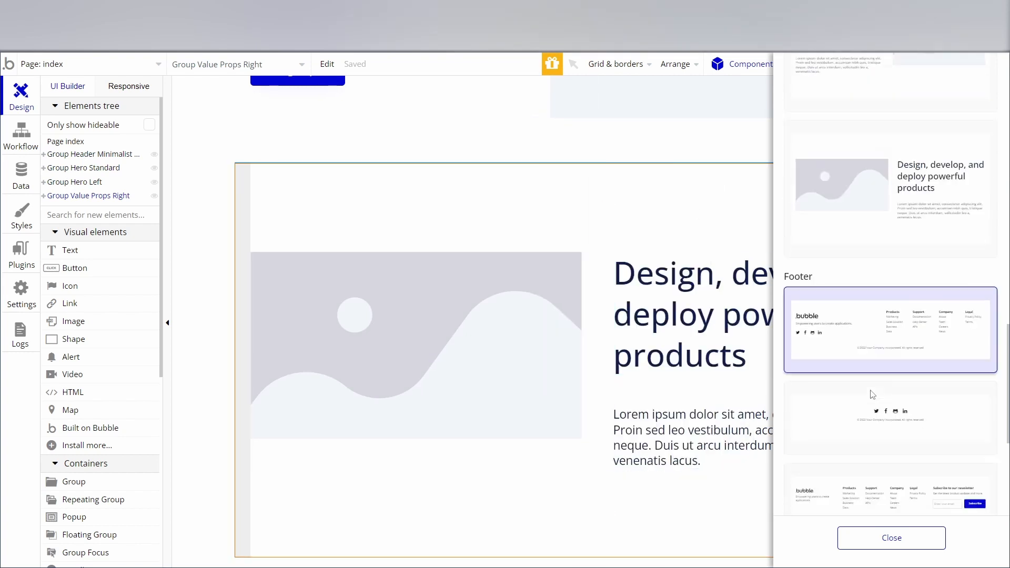
{"action": "scroll", "coordinate": [868, 384], "scroll_direction": "up", "scroll_amount": 15}
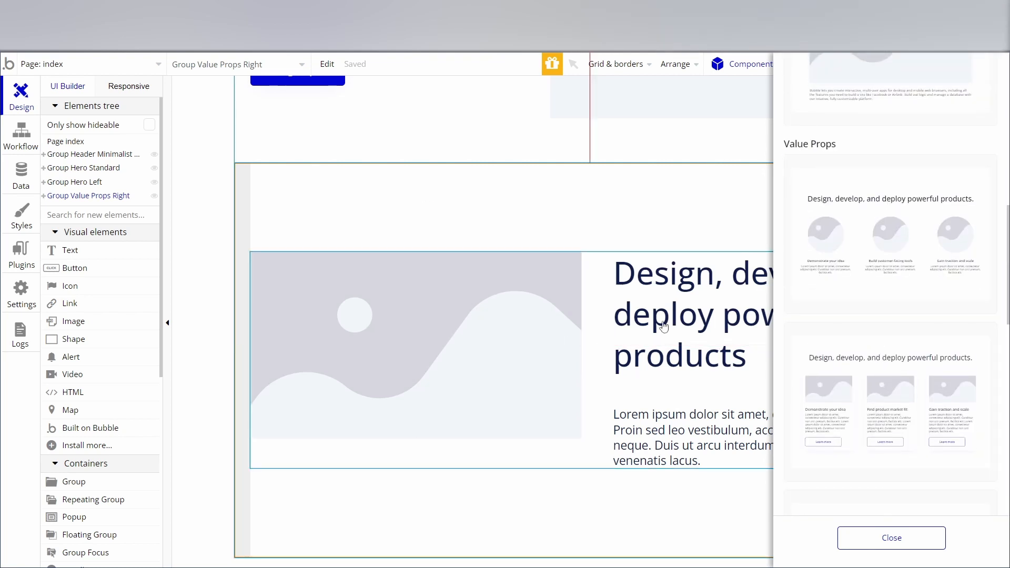
{"action": "left_click_drag", "start_coordinate": [857, 238], "coordinate": [243, 562]}
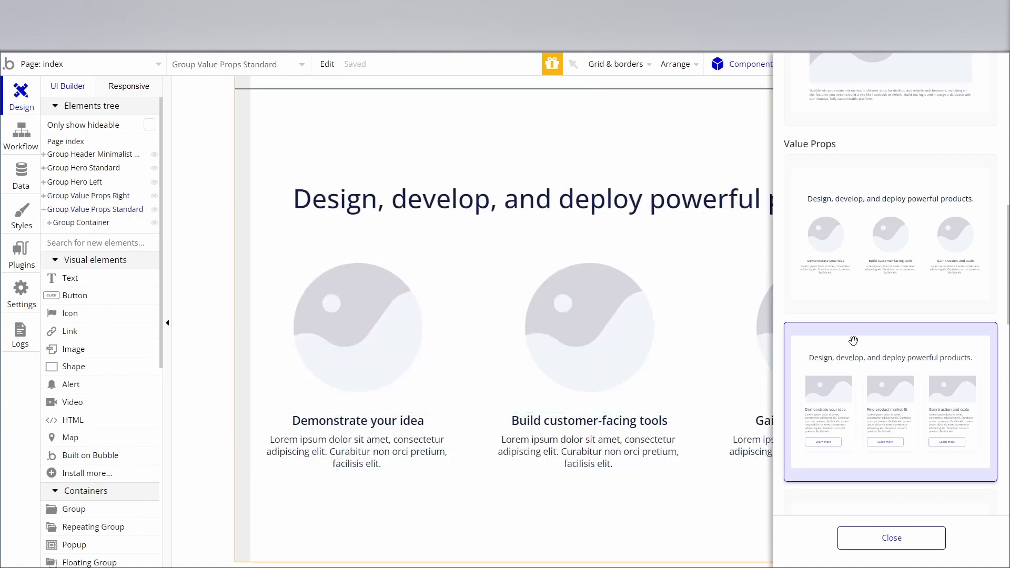
Add the standard footer with logo, social icons, link columns and centered copyright below the three-image value props section, and close the component library.
{"action": "scroll", "coordinate": [852, 337], "scroll_direction": "down", "scroll_amount": 10}
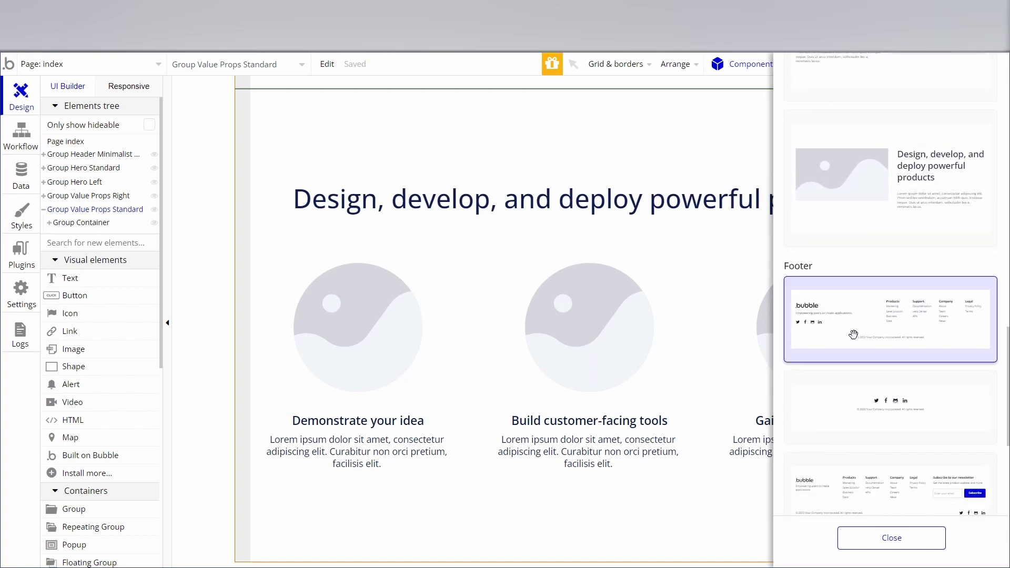
{"action": "scroll", "coordinate": [852, 326], "scroll_direction": "down", "scroll_amount": 3}
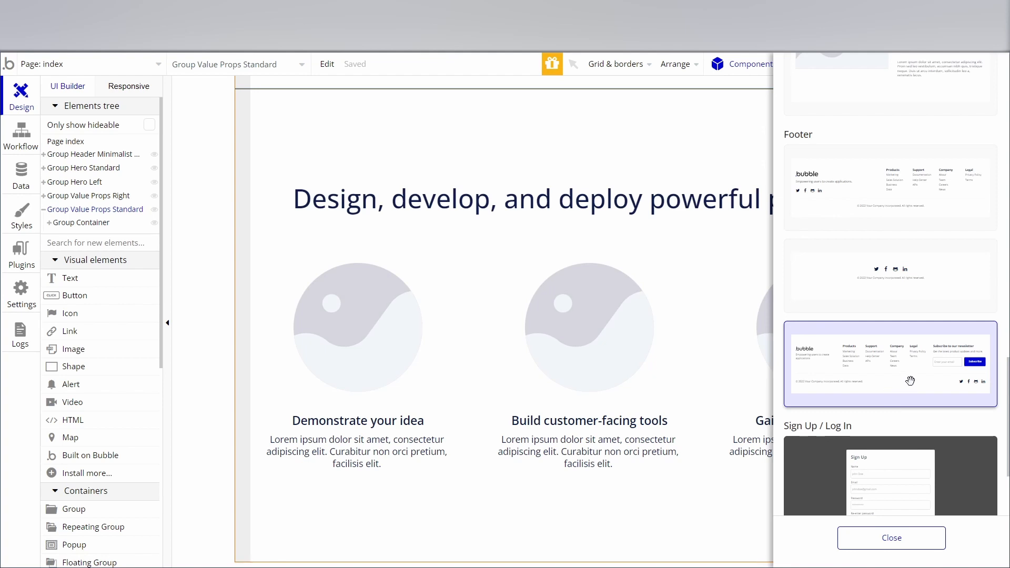
{"action": "scroll", "coordinate": [945, 403], "scroll_direction": "up", "scroll_amount": 3}
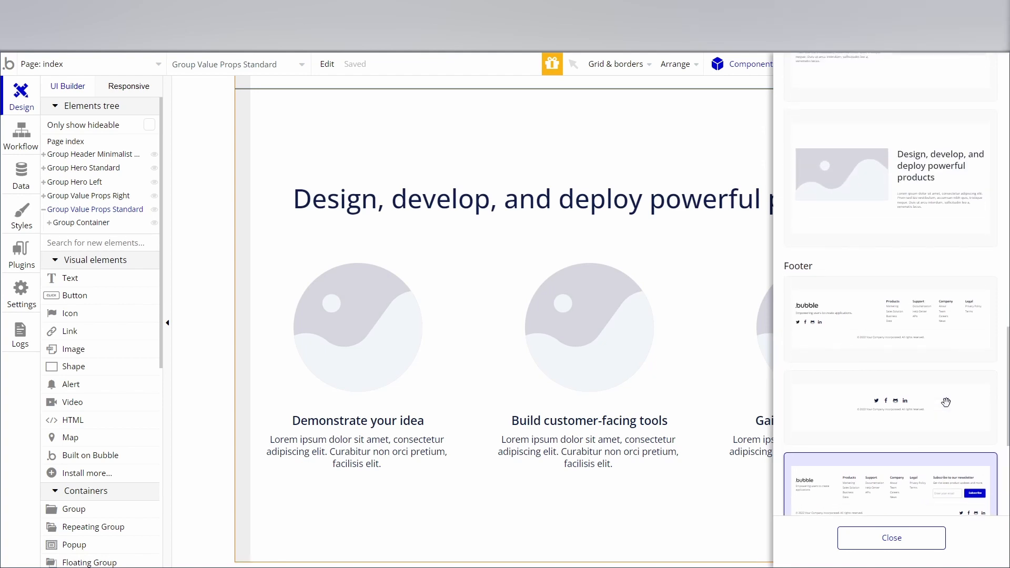
{"action": "scroll", "coordinate": [923, 379], "scroll_direction": "down", "scroll_amount": 5}
{"action": "scroll", "coordinate": [909, 378], "scroll_direction": "down", "scroll_amount": 5}
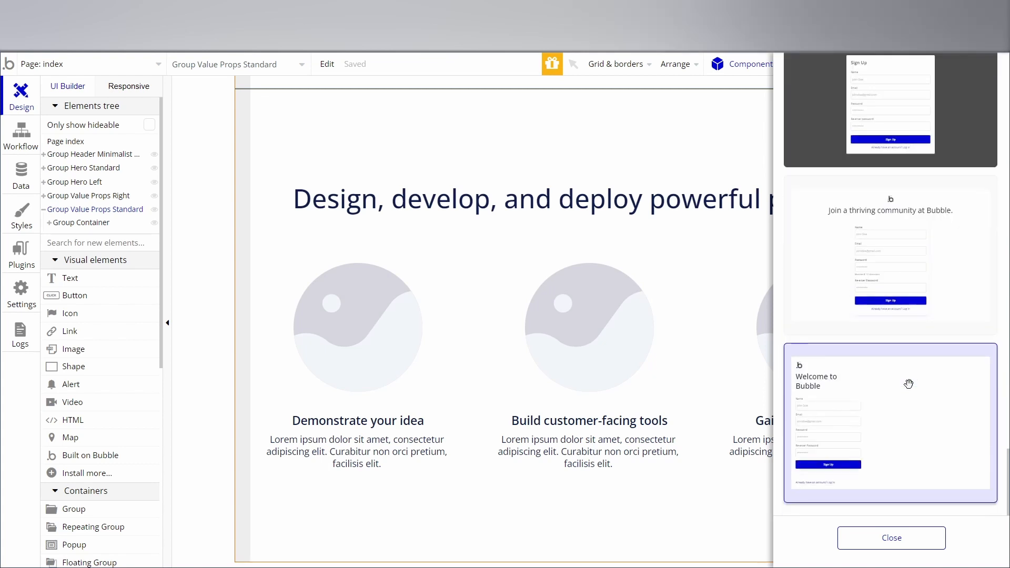
{"action": "scroll", "coordinate": [909, 383], "scroll_direction": "up", "scroll_amount": 8}
{"action": "scroll", "coordinate": [908, 383], "scroll_direction": "up", "scroll_amount": 7}
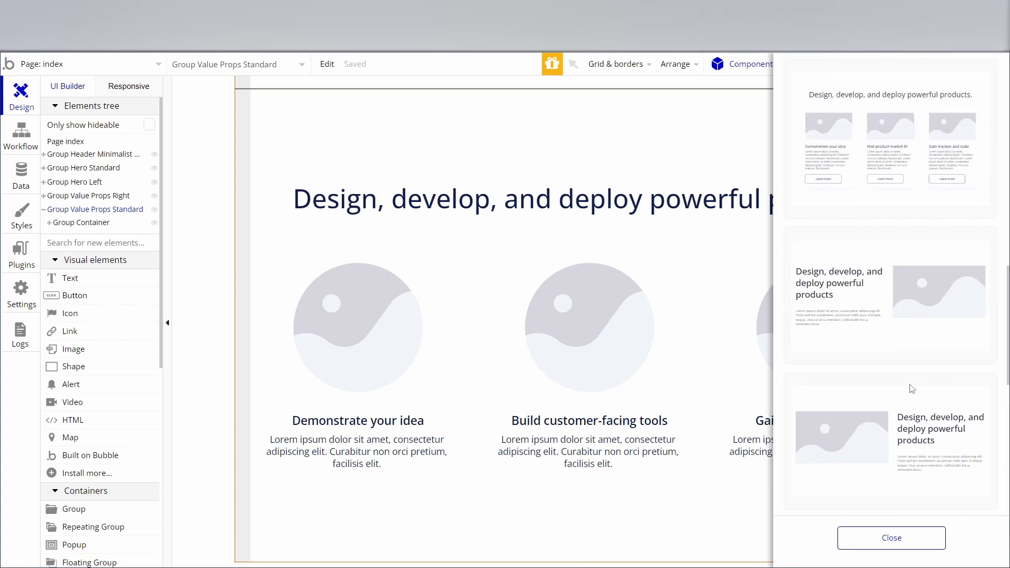
{"action": "scroll", "coordinate": [901, 368], "scroll_direction": "down", "scroll_amount": 7}
{"action": "scroll", "coordinate": [899, 408], "scroll_direction": "down", "scroll_amount": 2}
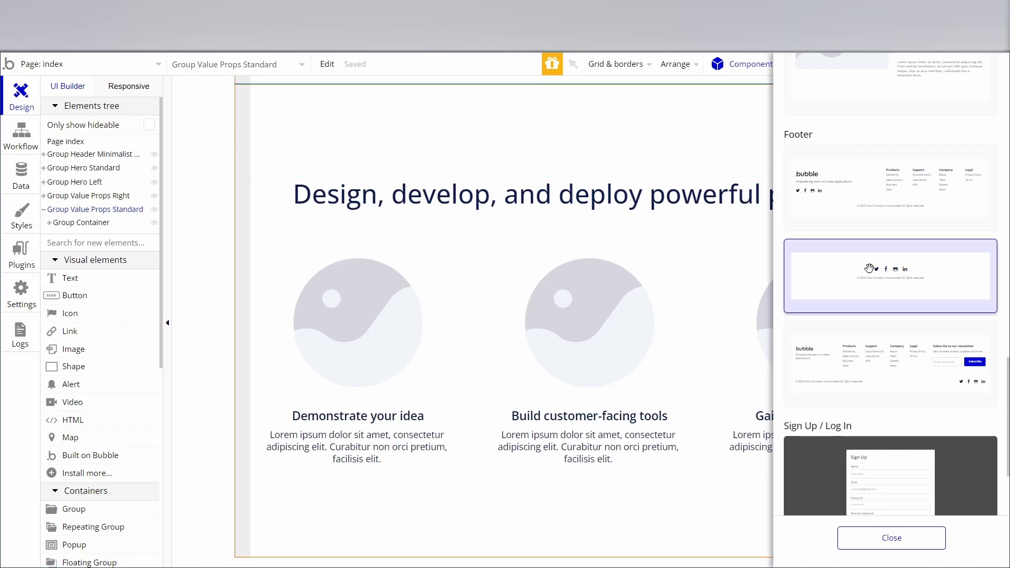
{"action": "left_click_drag", "start_coordinate": [889, 363], "coordinate": [253, 560]}
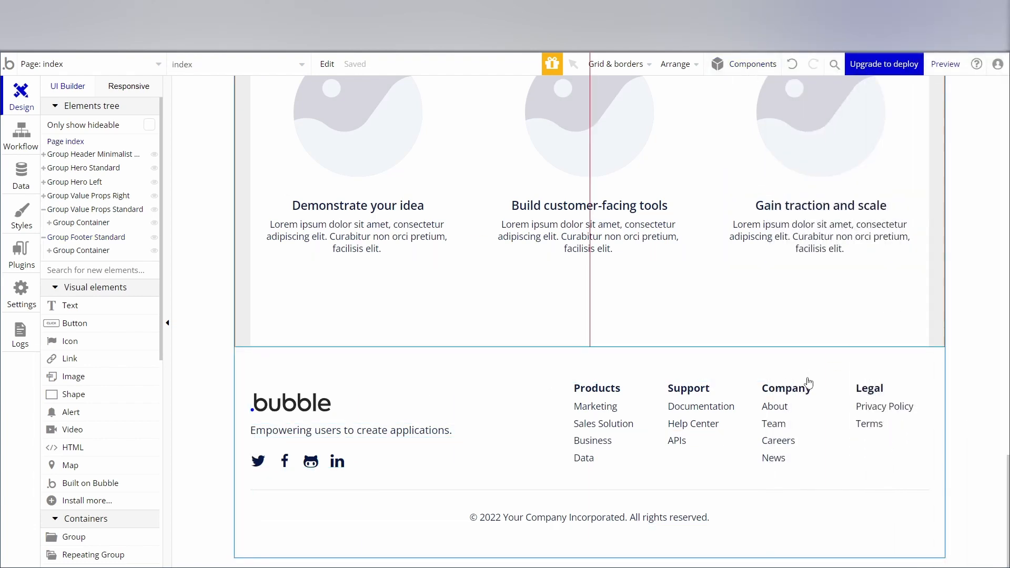
Preview the assembled landing page and examine its sections from the header down to the footer.
{"action": "scroll", "coordinate": [815, 376], "scroll_direction": "up", "scroll_amount": 9}
{"action": "scroll", "coordinate": [815, 376], "scroll_direction": "up", "scroll_amount": 10}
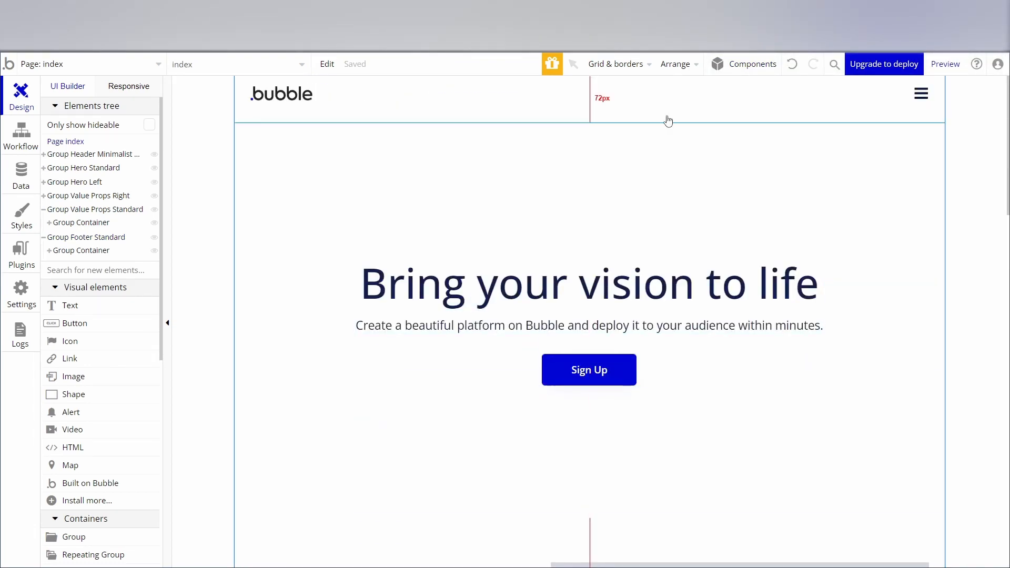
{"action": "left_click", "coordinate": [937, 70]}
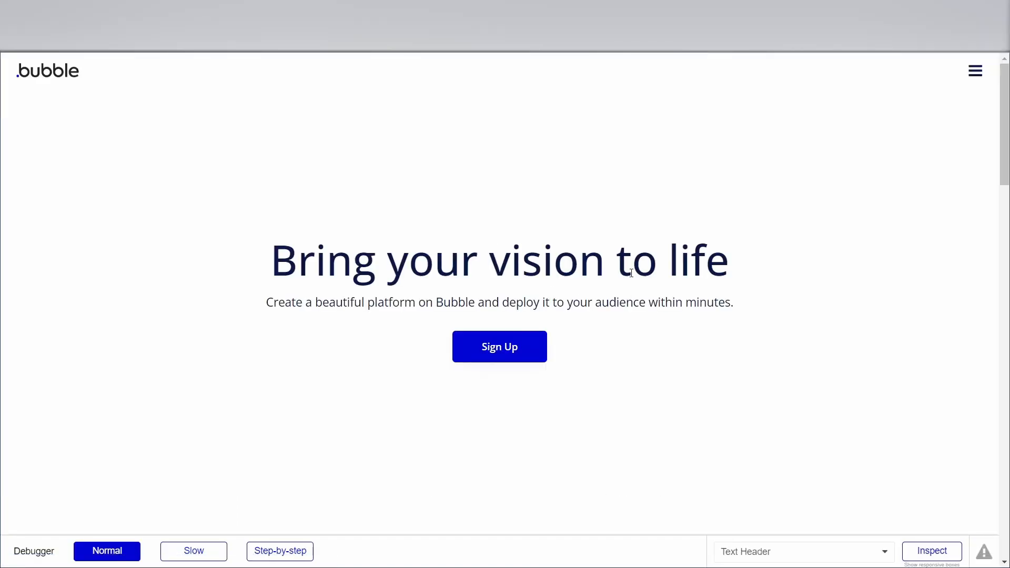
{"action": "scroll", "coordinate": [630, 279], "scroll_direction": "down", "scroll_amount": 5}
{"action": "scroll", "coordinate": [630, 280], "scroll_direction": "down", "scroll_amount": 10}
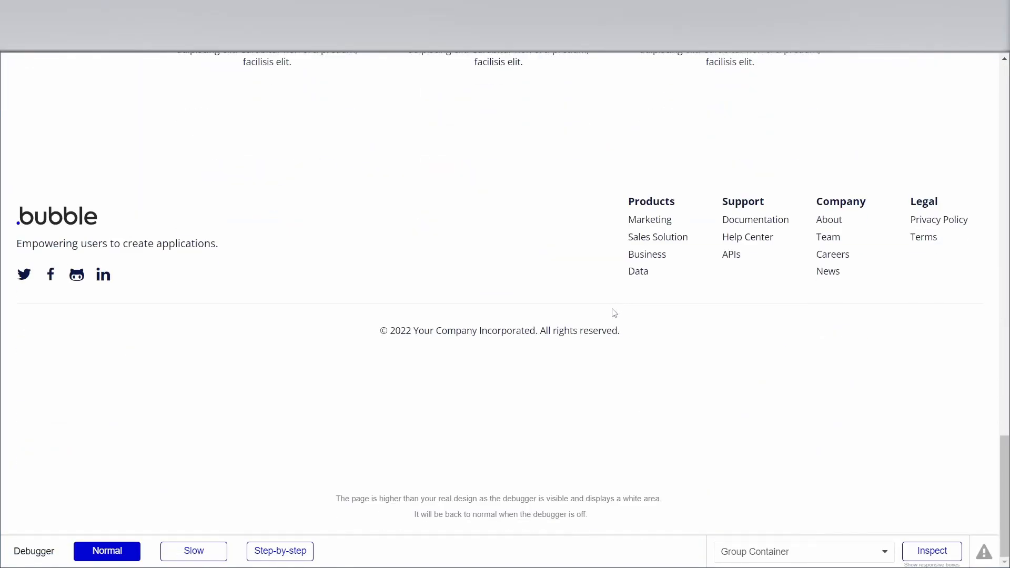
{"action": "scroll", "coordinate": [614, 314], "scroll_direction": "up", "scroll_amount": 15}
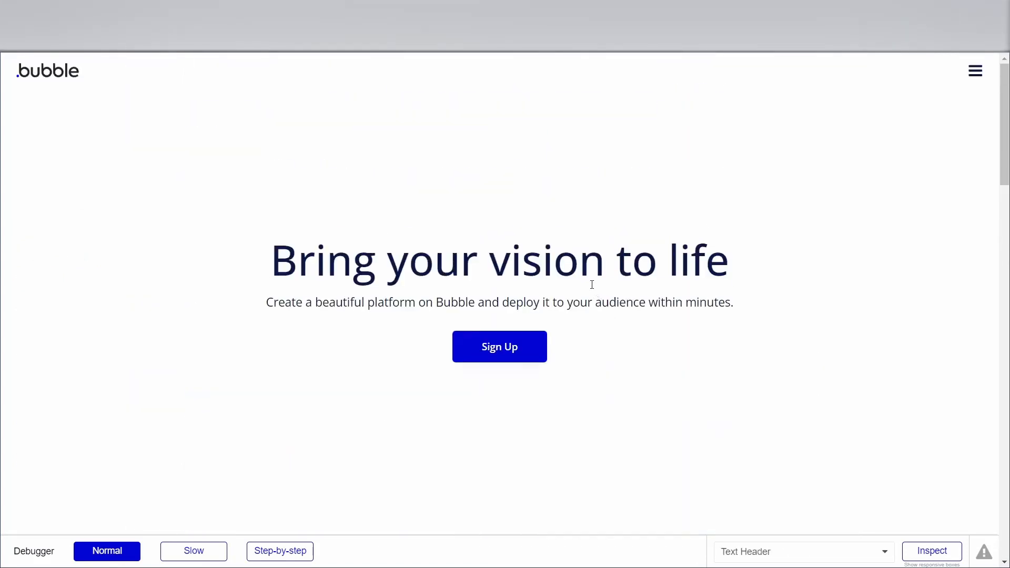
{"action": "scroll", "coordinate": [598, 217], "scroll_direction": "down", "scroll_amount": 1}
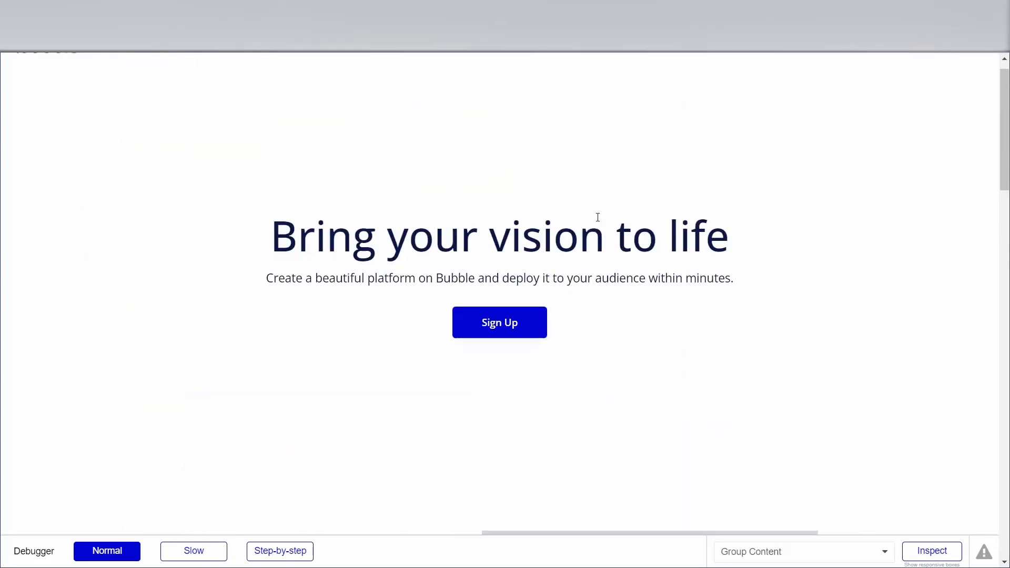
{"action": "scroll", "coordinate": [598, 217], "scroll_direction": "down", "scroll_amount": 12}
{"action": "scroll", "coordinate": [615, 356], "scroll_direction": "up", "scroll_amount": 5}
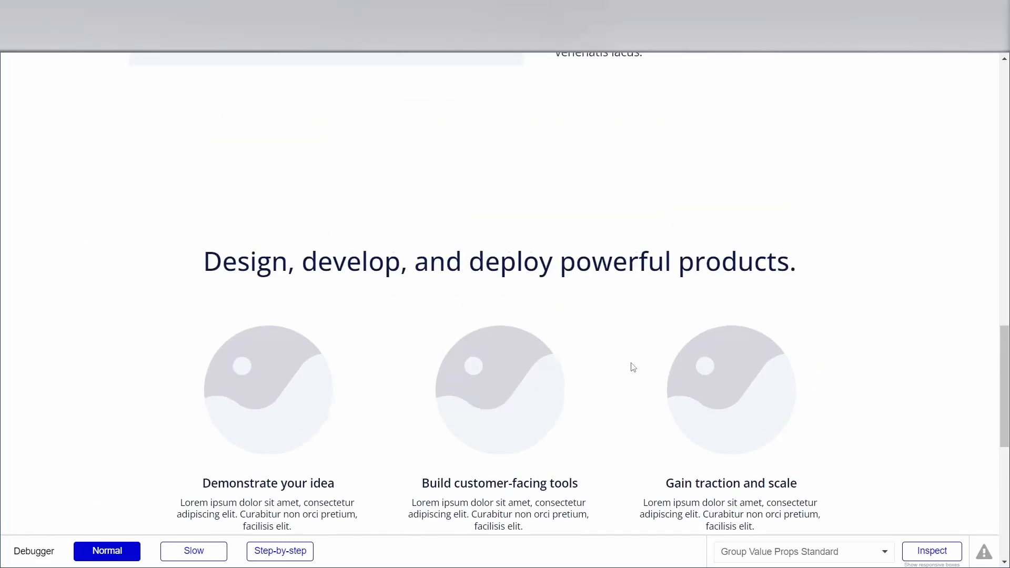
Expand the header's menu in the preview and review the page once more down to the footer.
{"action": "scroll", "coordinate": [633, 367], "scroll_direction": "up", "scroll_amount": 10}
{"action": "left_click", "coordinate": [973, 73]}
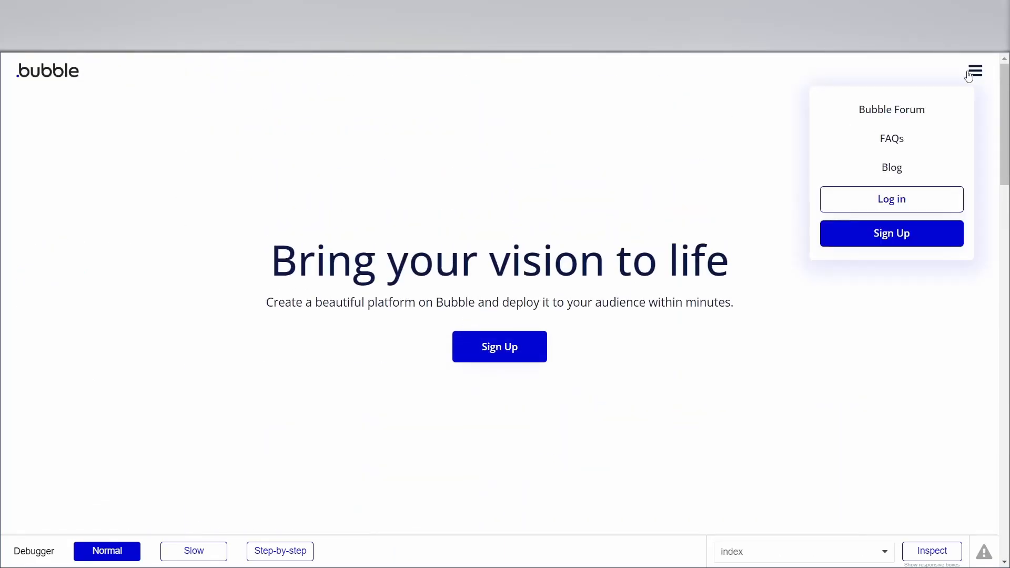
{"action": "scroll", "coordinate": [638, 191], "scroll_direction": "down", "scroll_amount": 10}
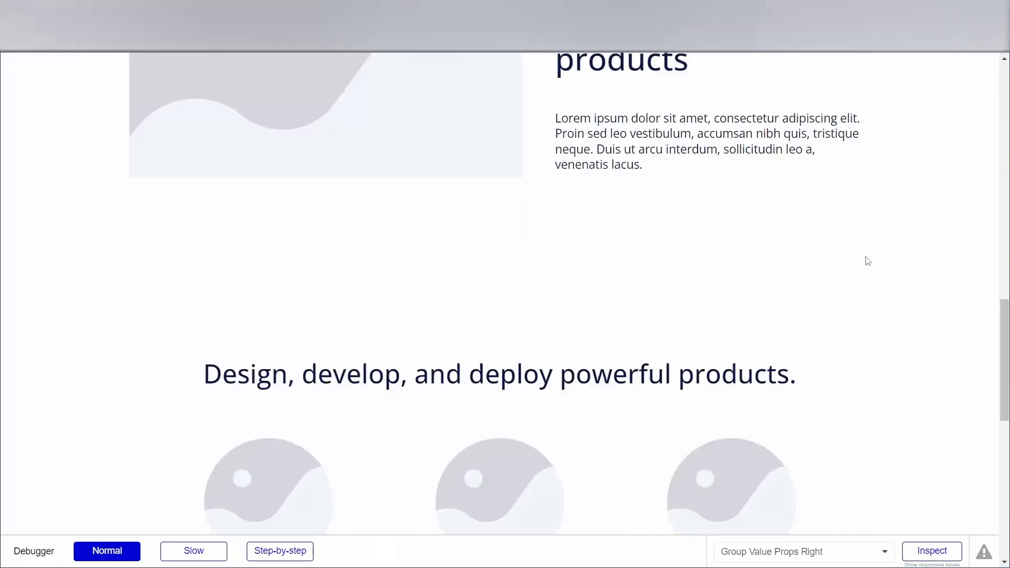
{"action": "scroll", "coordinate": [867, 261], "scroll_direction": "down", "scroll_amount": 5}
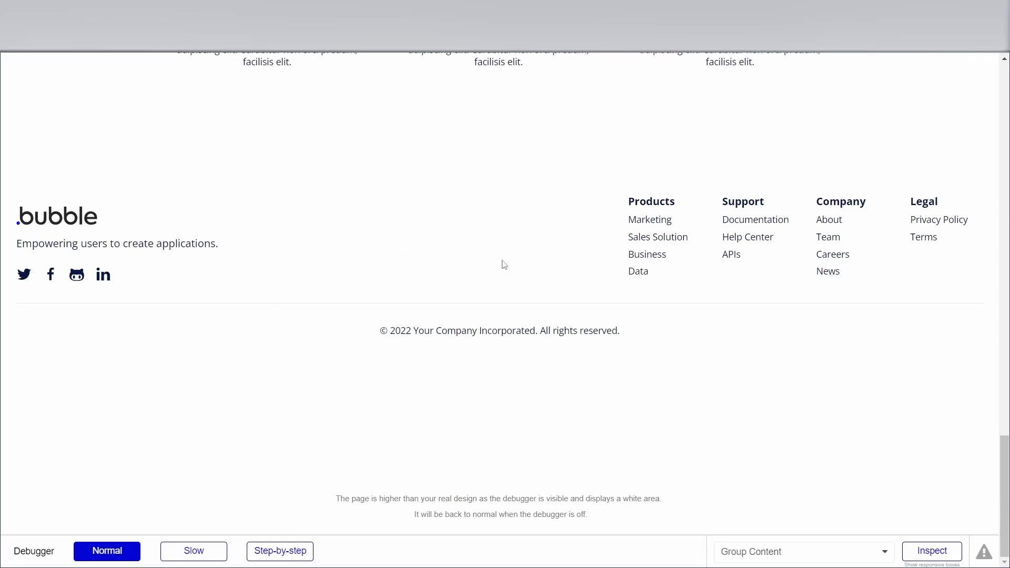
{"action": "scroll", "coordinate": [504, 265], "scroll_direction": "up", "scroll_amount": 15}
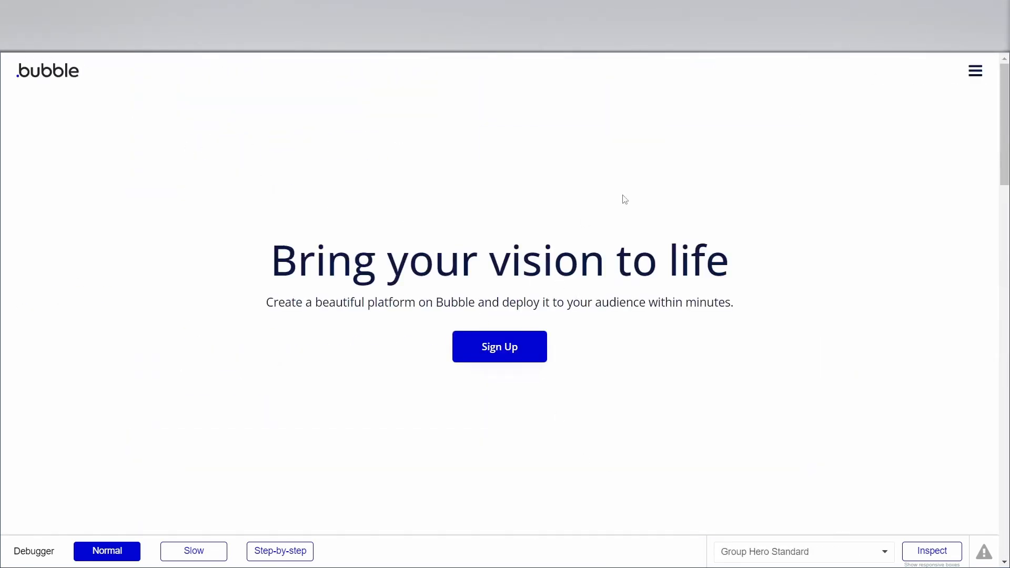
{"action": "scroll", "coordinate": [900, 185], "scroll_direction": "down", "scroll_amount": 5}
{"action": "scroll", "coordinate": [841, 196], "scroll_direction": "up", "scroll_amount": 5}
Return to the page editor and set the outer header group's container alignment to center.
{"action": "left_click", "coordinate": [237, 10]}
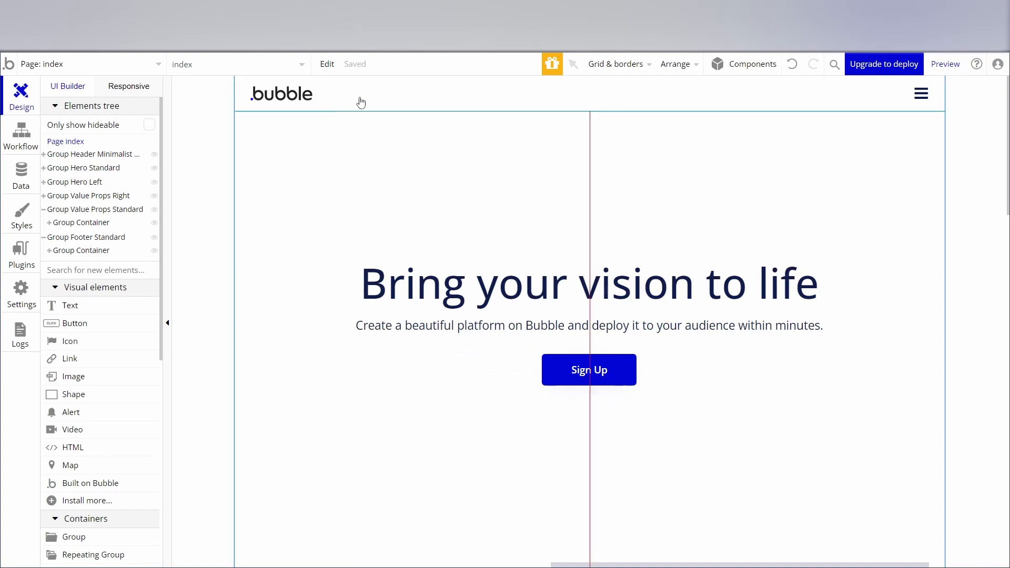
{"action": "left_click", "coordinate": [241, 112]}
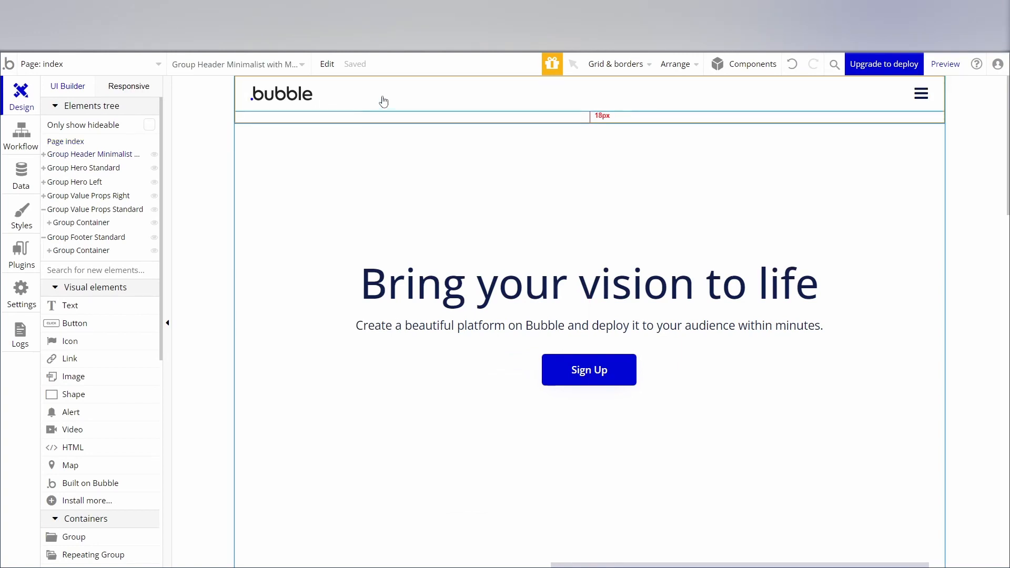
{"action": "left_click", "coordinate": [341, 97]}
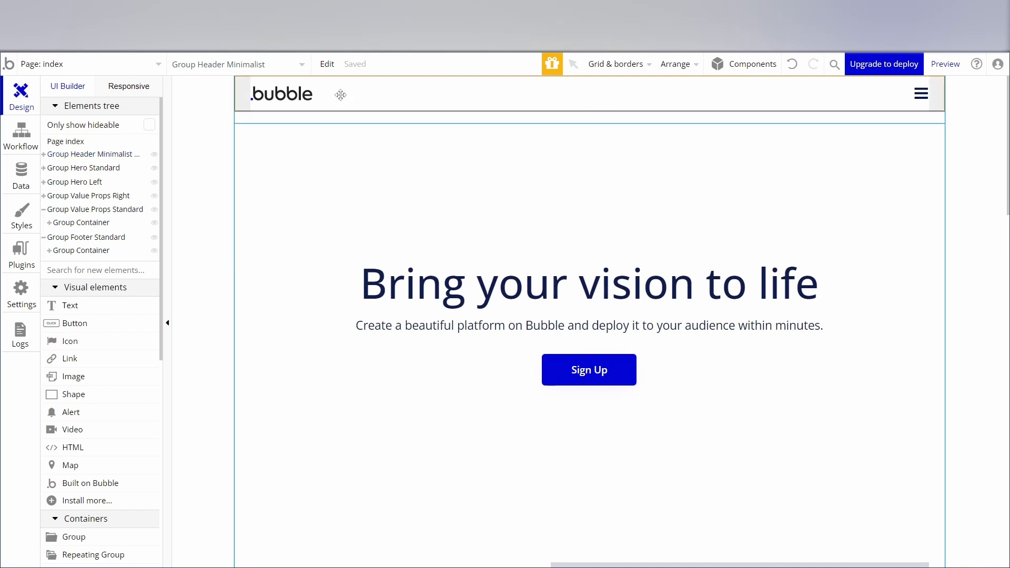
{"action": "left_click", "coordinate": [83, 158]}
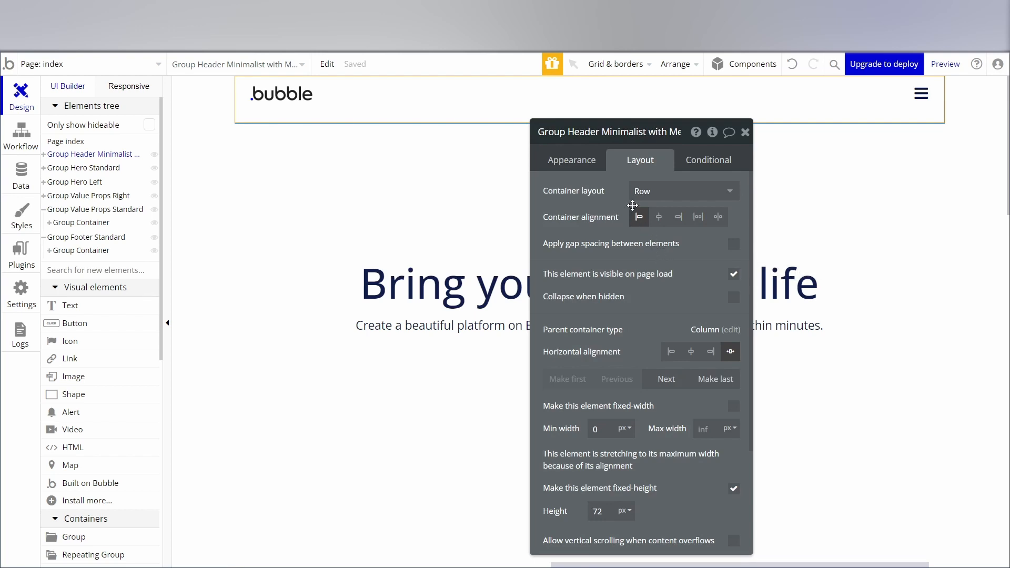
{"action": "left_click", "coordinate": [658, 219]}
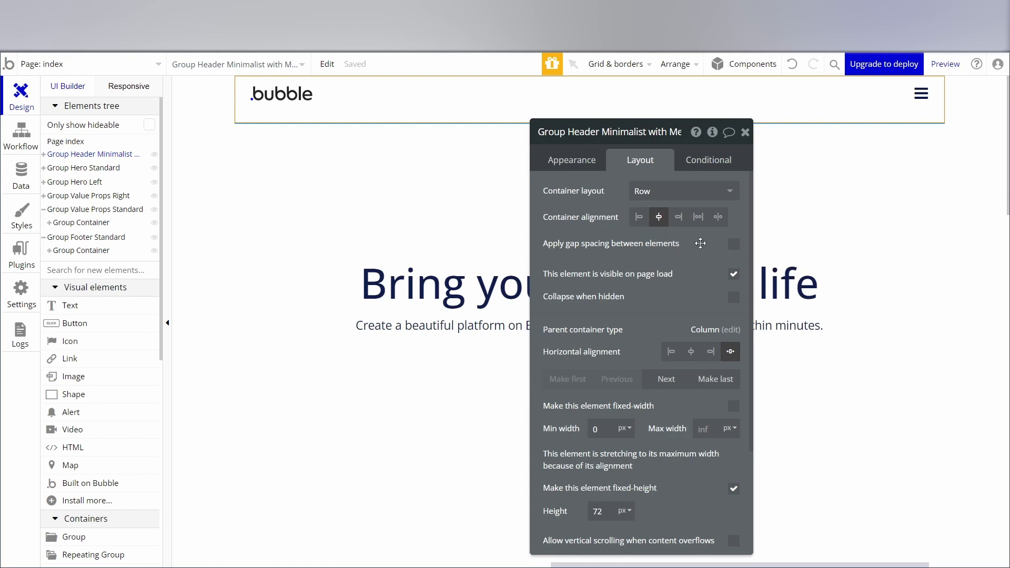
{"action": "left_click", "coordinate": [745, 132]}
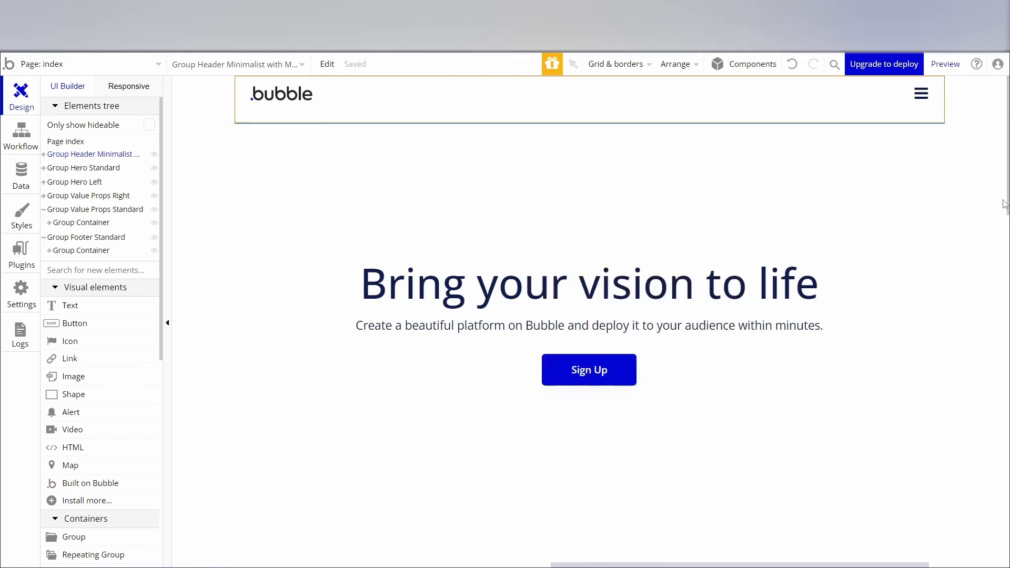
Open the app's style variables and set the default Text color to #FFFFFF.
{"action": "left_click", "coordinate": [29, 222]}
{"action": "scroll", "coordinate": [345, 243], "scroll_direction": "down", "scroll_amount": 15}
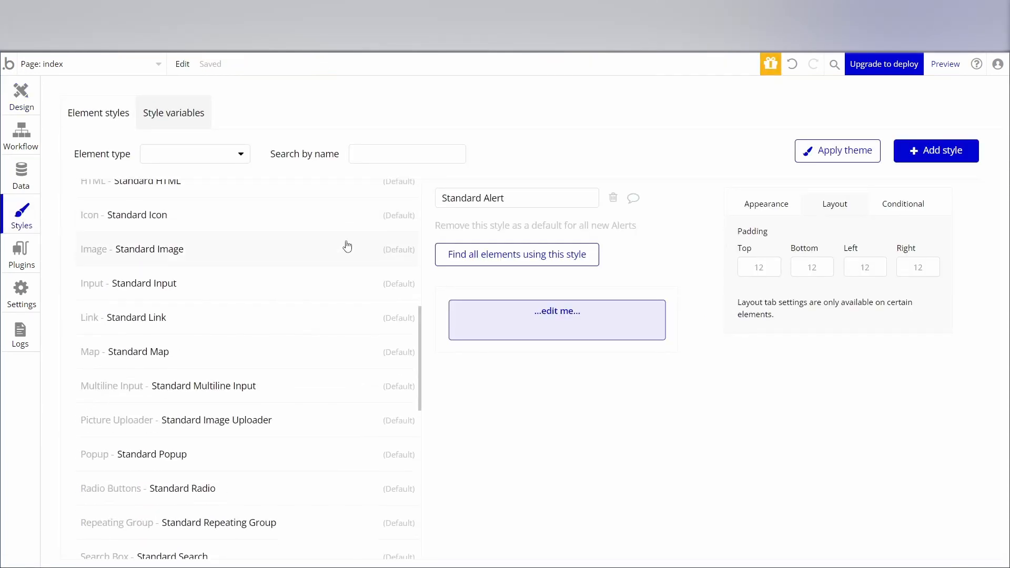
{"action": "scroll", "coordinate": [333, 282], "scroll_direction": "up", "scroll_amount": 15}
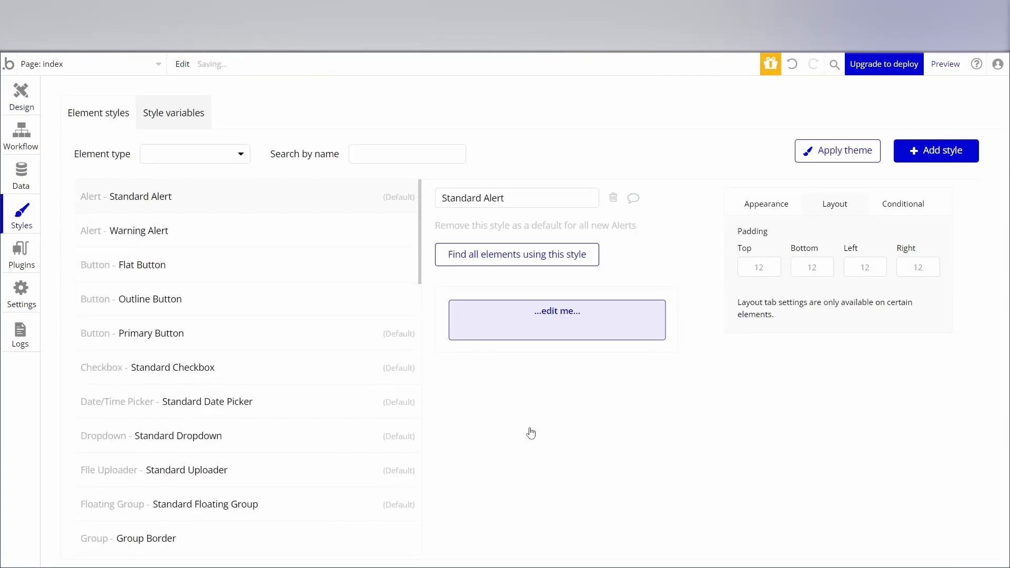
{"action": "left_click", "coordinate": [173, 114]}
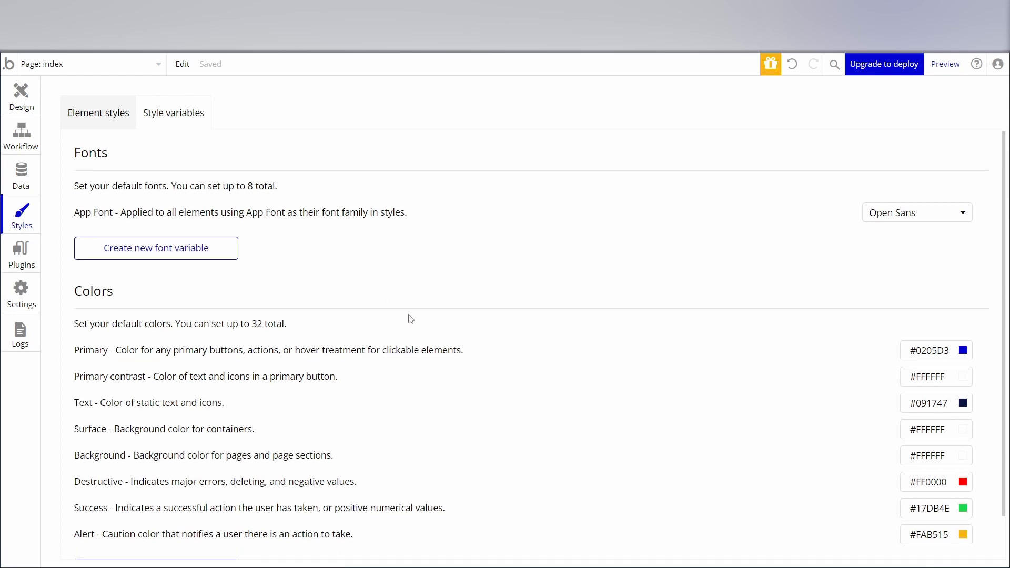
{"action": "scroll", "coordinate": [408, 318], "scroll_direction": "down", "scroll_amount": 1}
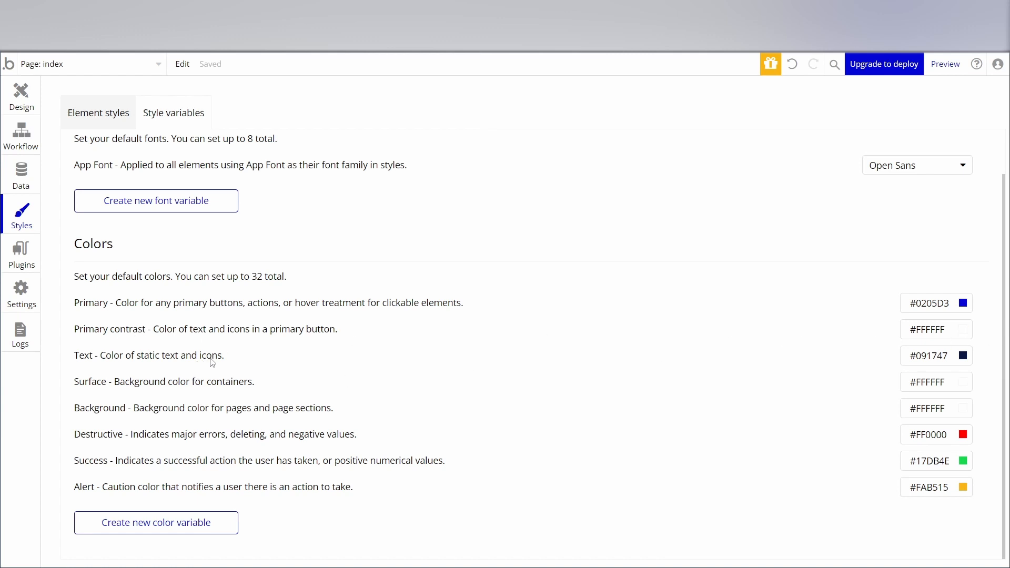
{"action": "left_click", "coordinate": [967, 356]}
{"action": "left_click_drag", "start_coordinate": [944, 414], "coordinate": [817, 330]}
{"action": "left_click", "coordinate": [783, 359]}
Change the Surface color variable to the dark blue #0000B2.
{"action": "left_click", "coordinate": [921, 384]}
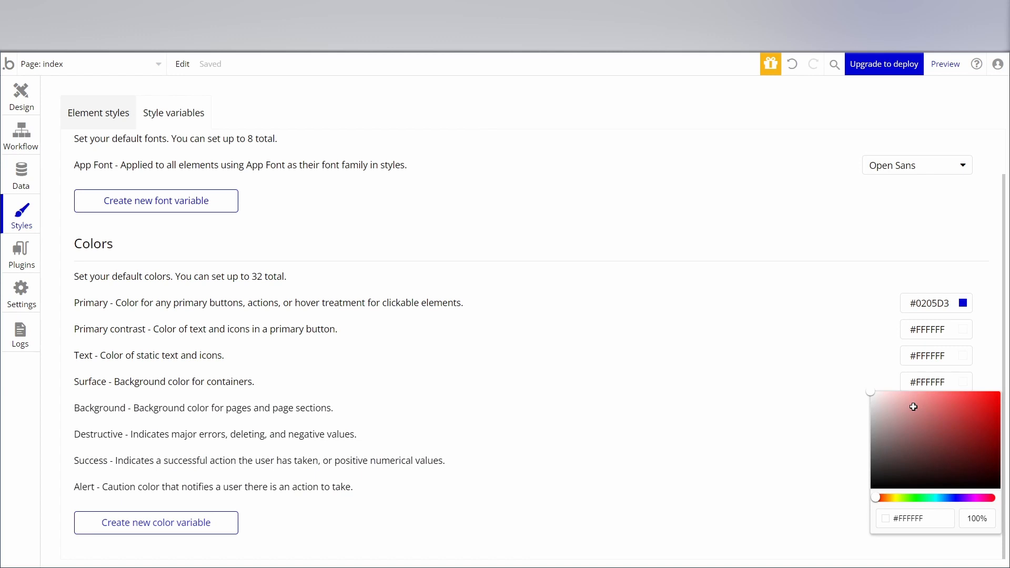
{"action": "mouse_move", "coordinate": [940, 497]}
{"action": "left_mouse_down"}
{"action": "mouse_move", "coordinate": [965, 497]}
{"action": "mouse_move", "coordinate": [937, 498]}
{"action": "mouse_move", "coordinate": [957, 505]}
{"action": "left_mouse_up"}
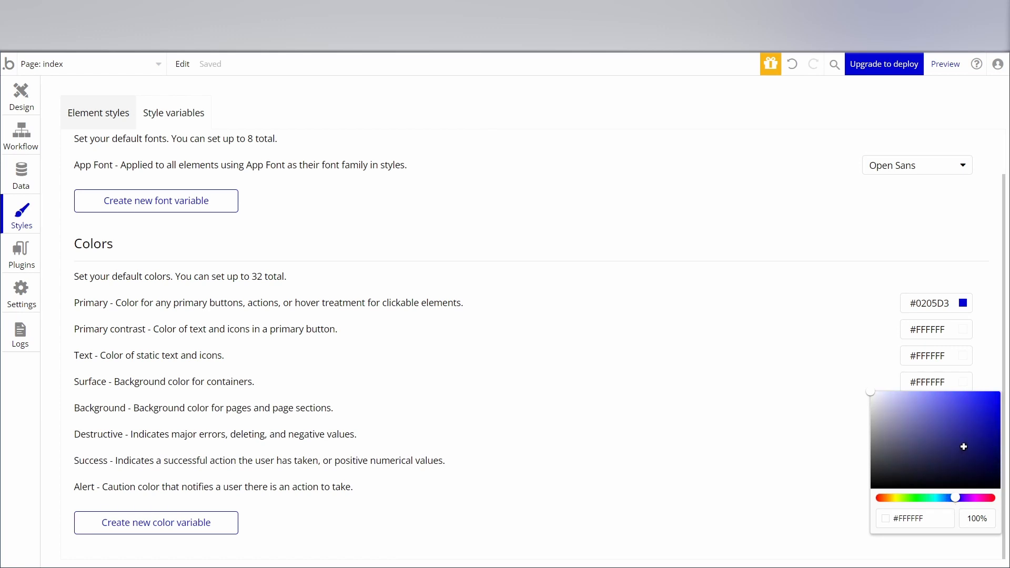
{"action": "left_click_drag", "start_coordinate": [963, 447], "coordinate": [1008, 420]}
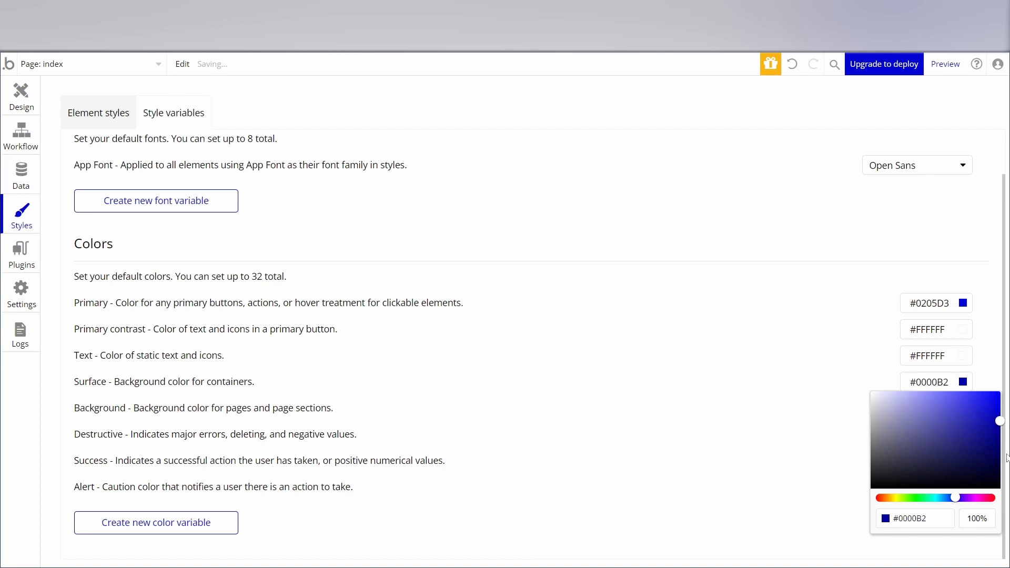
{"action": "left_click", "coordinate": [779, 480]}
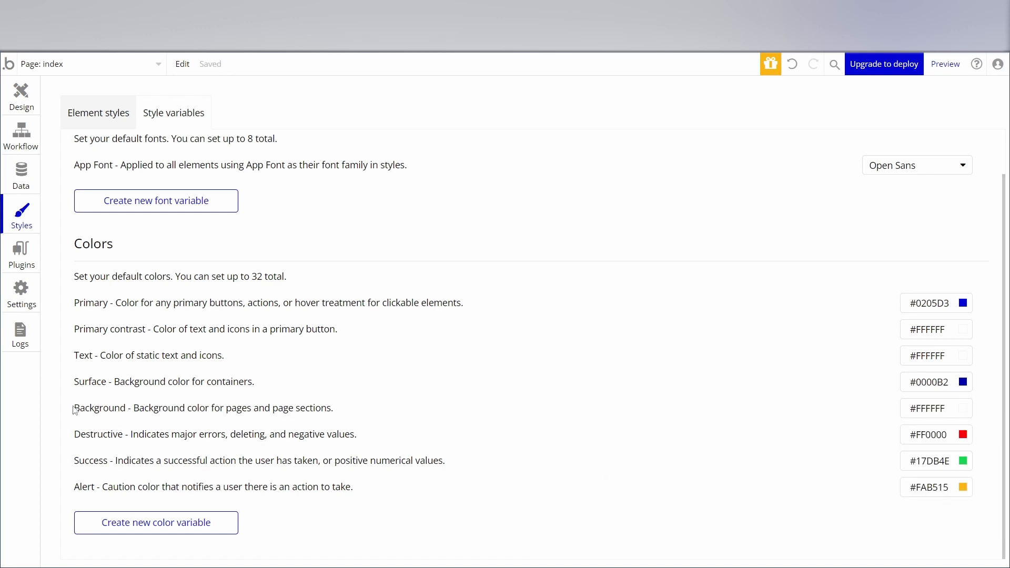
Copy the Surface color #0000B2 into the Background color variable and darken the Background to #00004E.
{"action": "left_click", "coordinate": [935, 384]}
{"action": "left_click", "coordinate": [910, 519]}
{"action": "key", "text": "ctrl+c"}
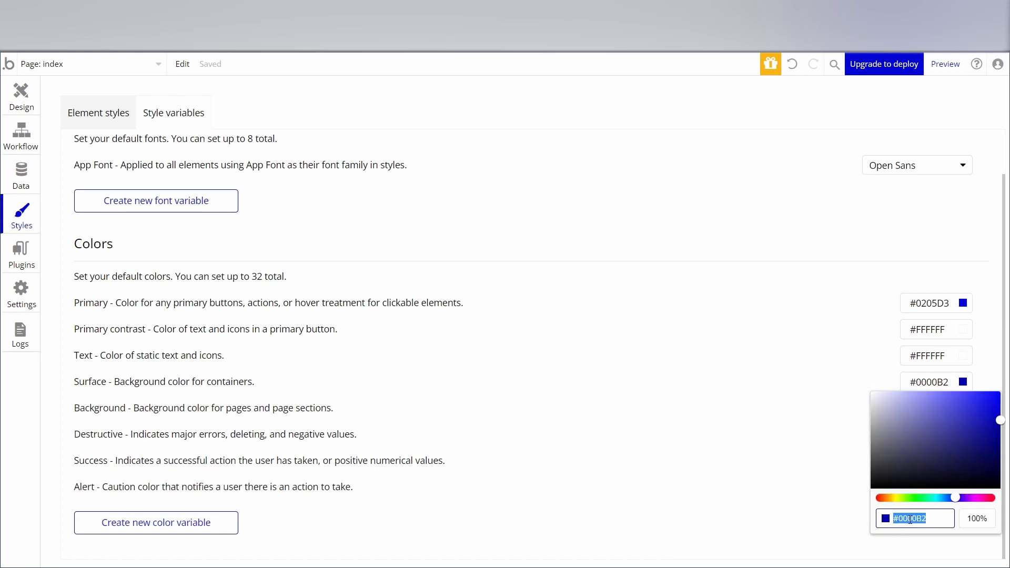
{"action": "right_click", "coordinate": [910, 519]}
{"action": "left_click", "coordinate": [906, 567]}
{"action": "left_click", "coordinate": [755, 447]}
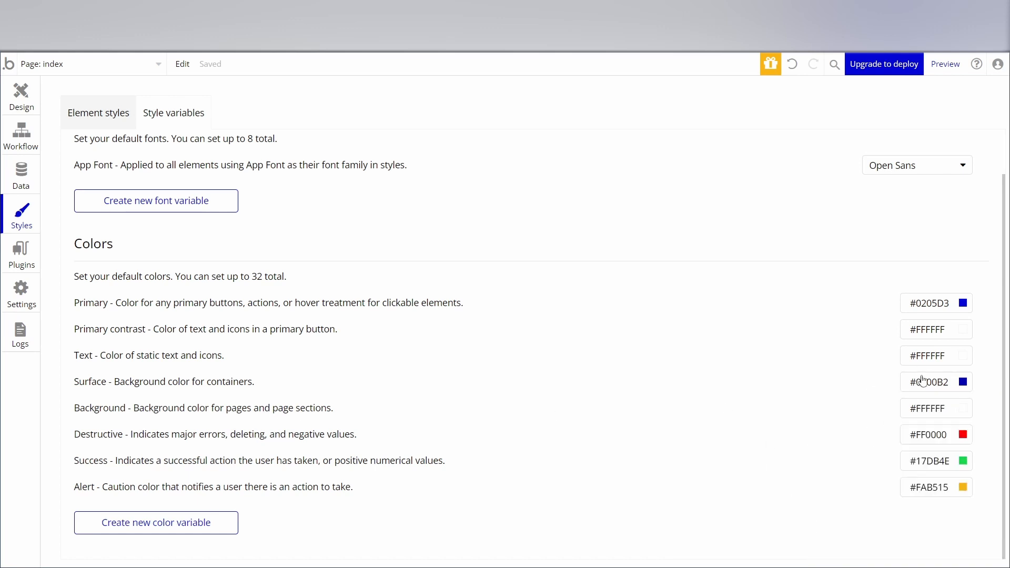
{"action": "left_click", "coordinate": [935, 410]}
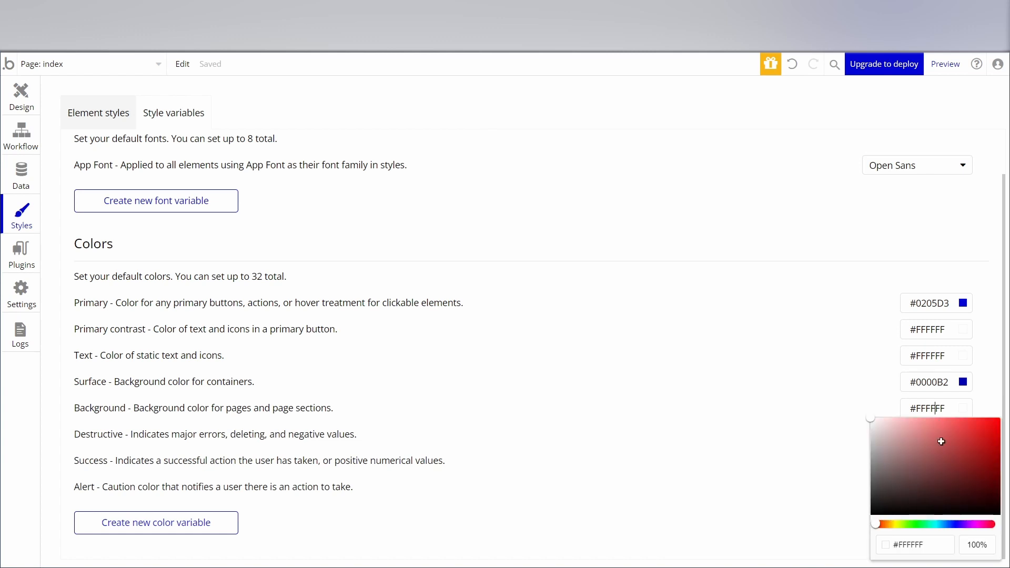
{"action": "left_click", "coordinate": [912, 545]}
{"action": "key", "text": "ctrl+v"}
{"action": "key", "text": "Return"}
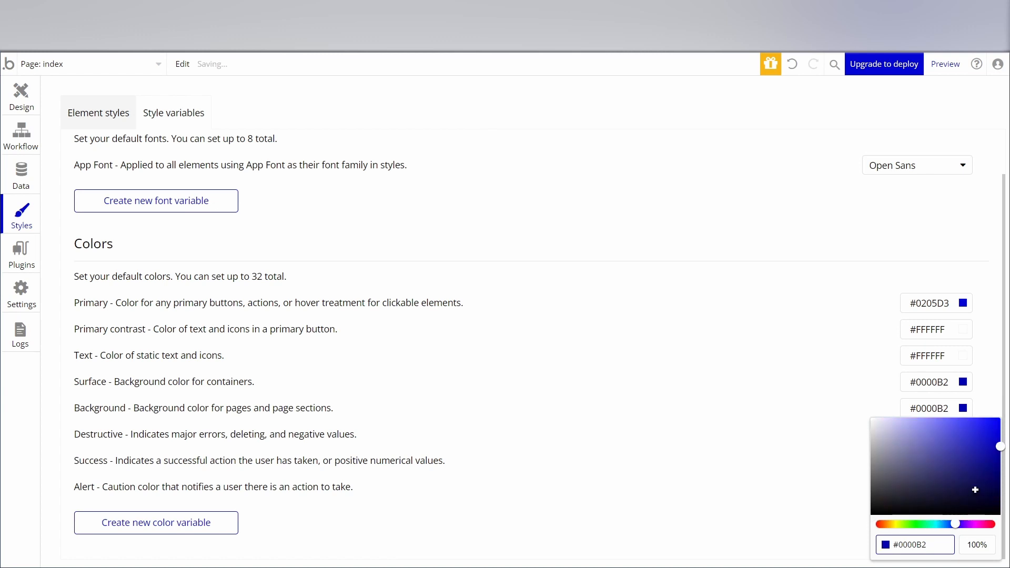
{"action": "left_click_drag", "start_coordinate": [990, 470], "coordinate": [1008, 488]}
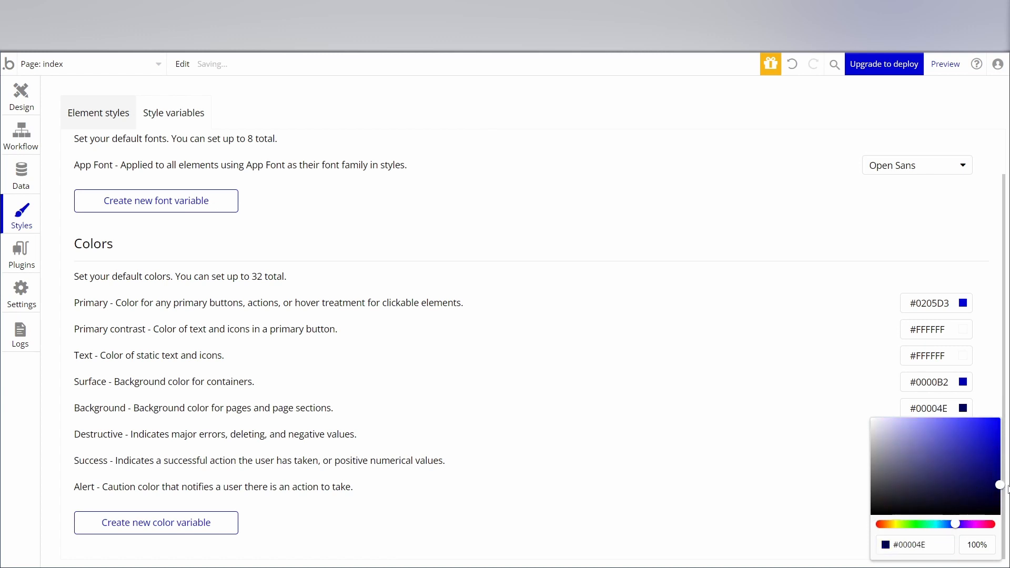
{"action": "left_click", "coordinate": [789, 464]}
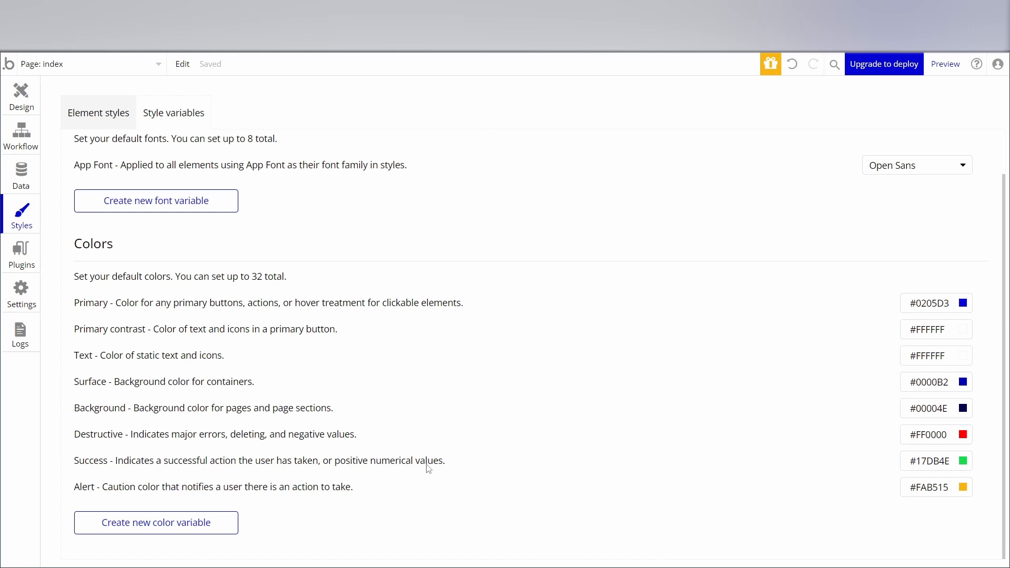
Return to the page design and examine the recolored sections from the header down to the footer.
{"action": "scroll", "coordinate": [367, 254], "scroll_direction": "up", "scroll_amount": 1}
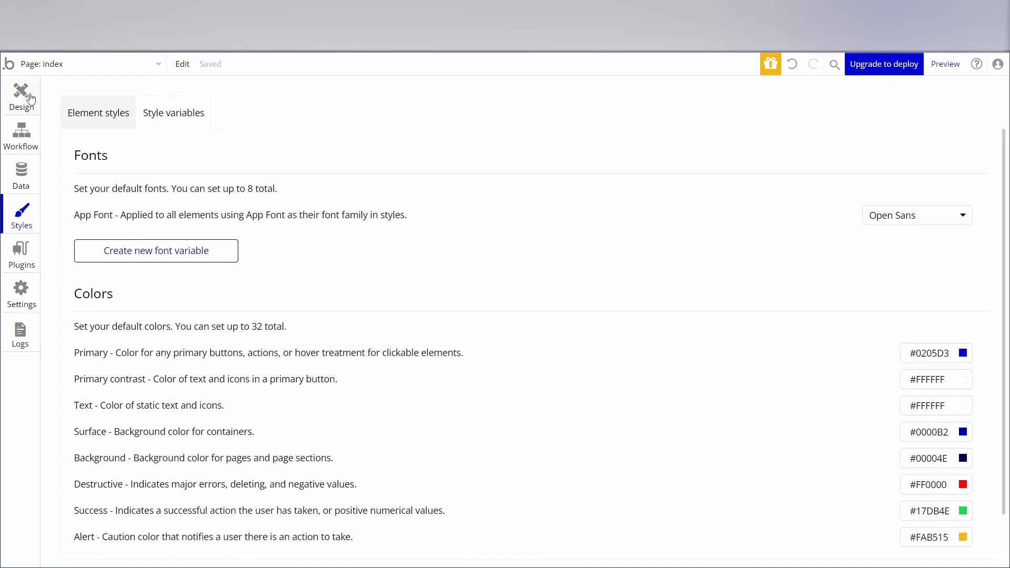
{"action": "left_click", "coordinate": [31, 99]}
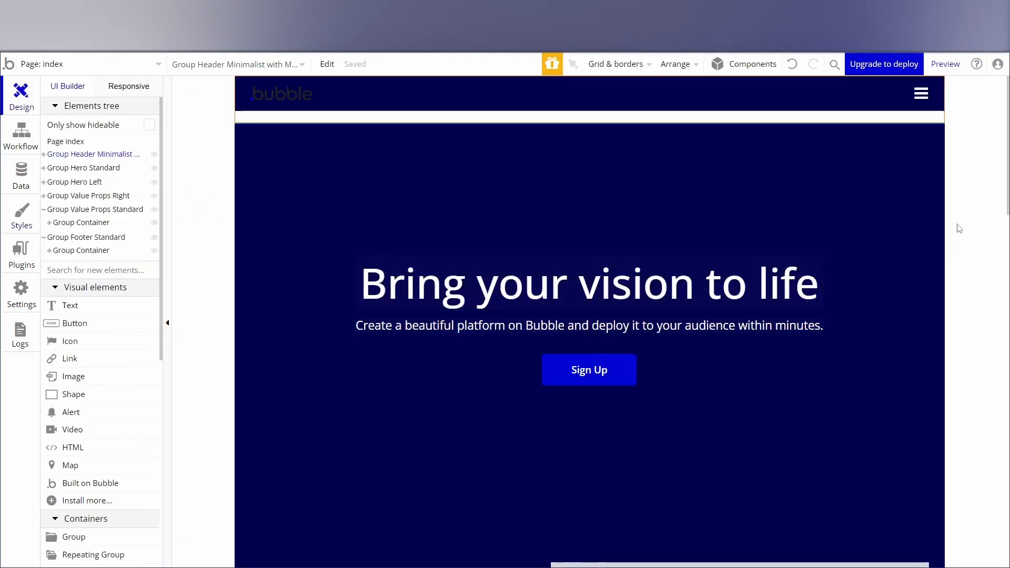
{"action": "left_click", "coordinate": [959, 228]}
{"action": "scroll", "coordinate": [636, 318], "scroll_direction": "down", "scroll_amount": 10}
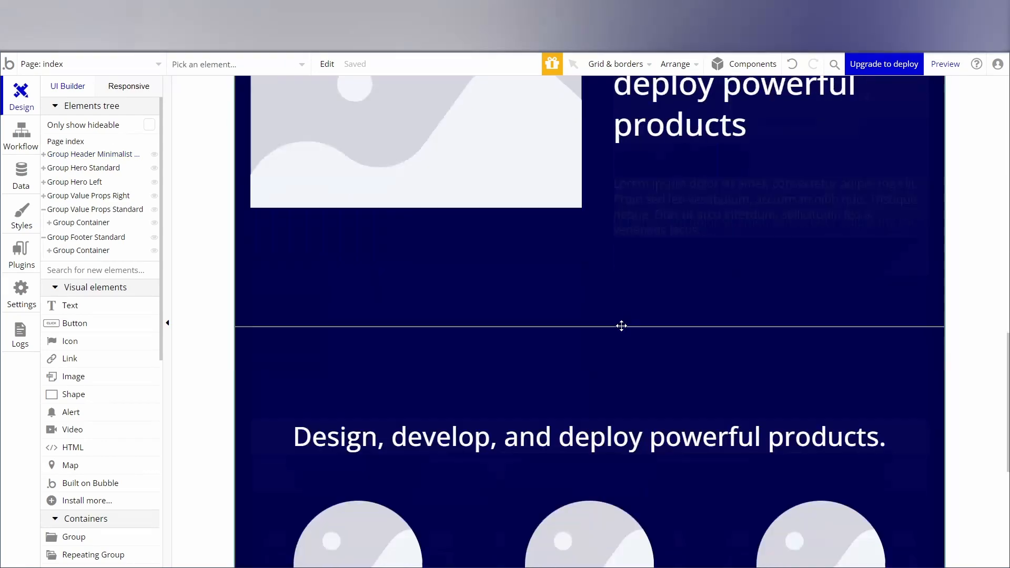
{"action": "scroll", "coordinate": [621, 325], "scroll_direction": "down", "scroll_amount": 8}
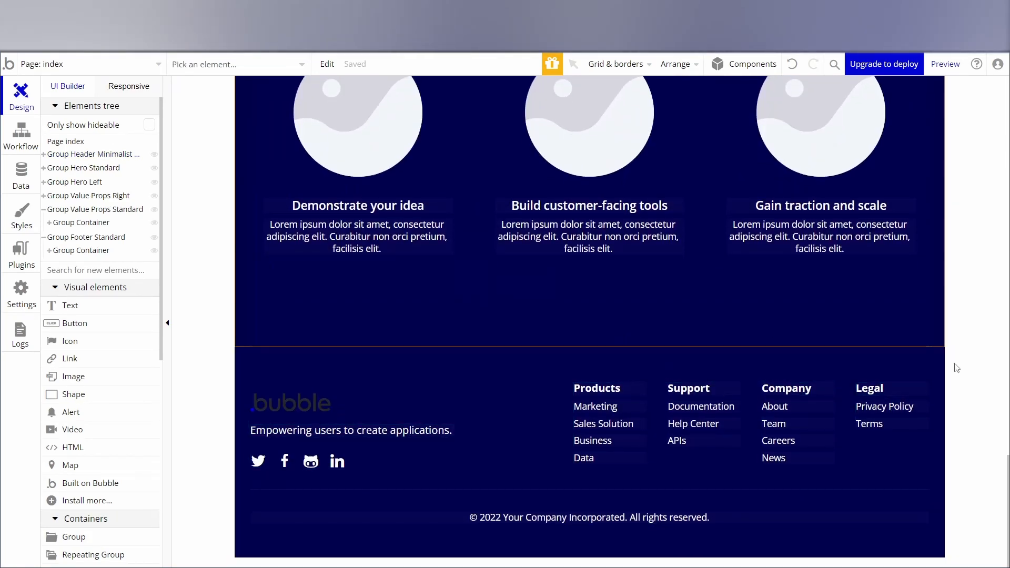
{"action": "scroll", "coordinate": [960, 369], "scroll_direction": "up", "scroll_amount": 18}
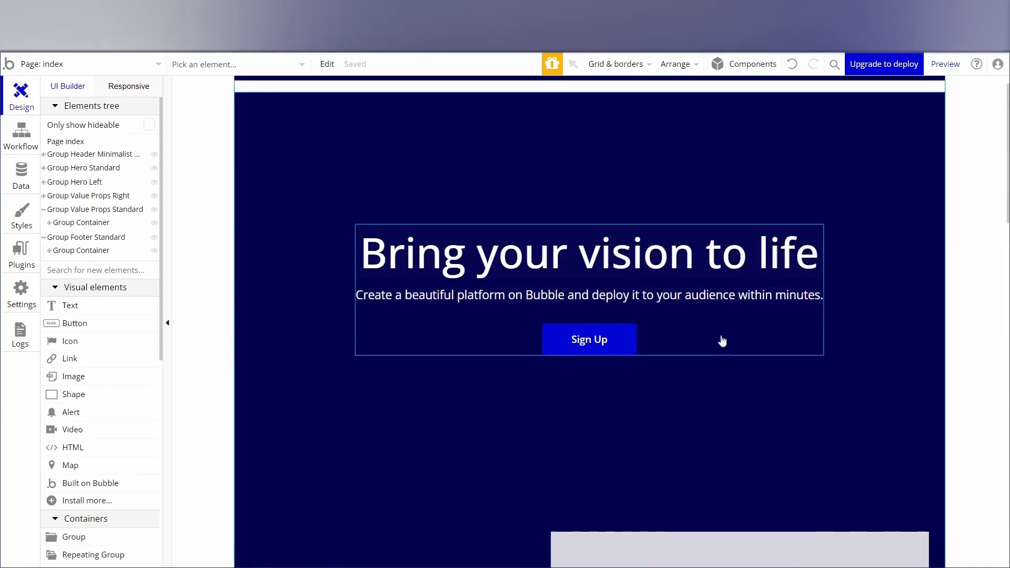
Preview the recolored landing page and review it down to the footer and back to the header.
{"action": "left_click", "coordinate": [315, 108]}
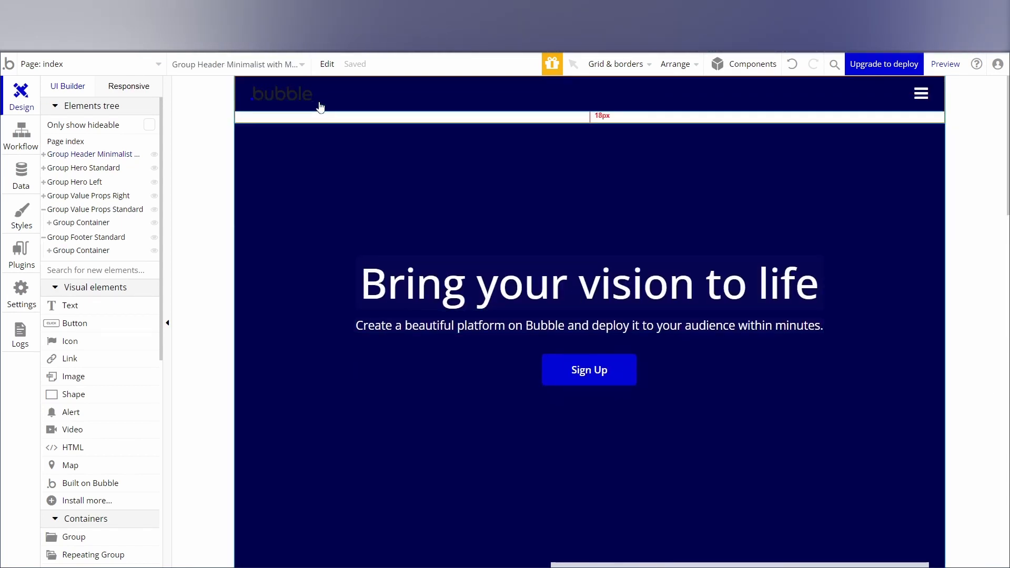
{"action": "left_click", "coordinate": [132, 169]}
{"action": "left_click", "coordinate": [945, 64]}
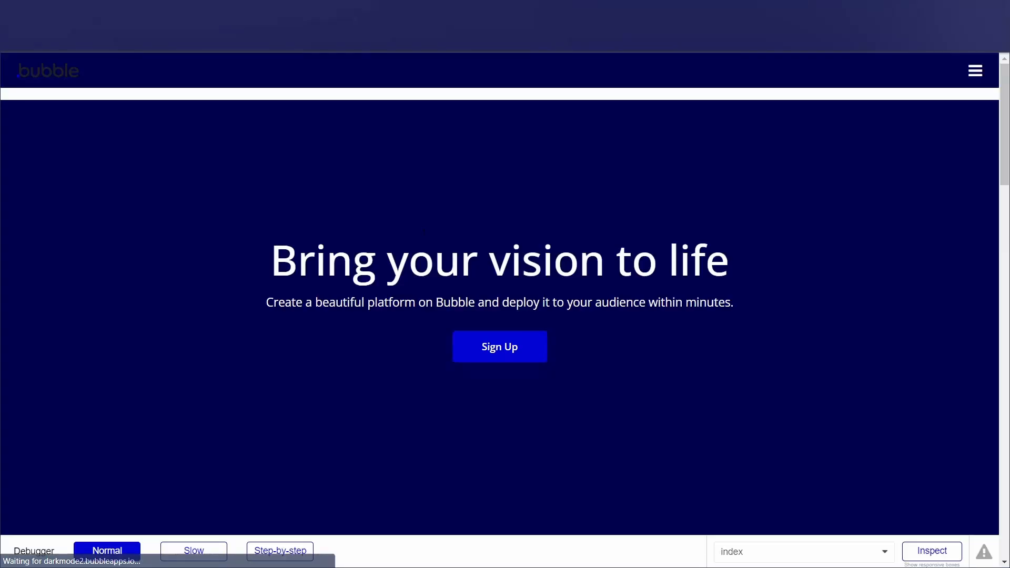
{"action": "scroll", "coordinate": [639, 265], "scroll_direction": "down", "scroll_amount": 10}
{"action": "scroll", "coordinate": [639, 265], "scroll_direction": "down", "scroll_amount": 5}
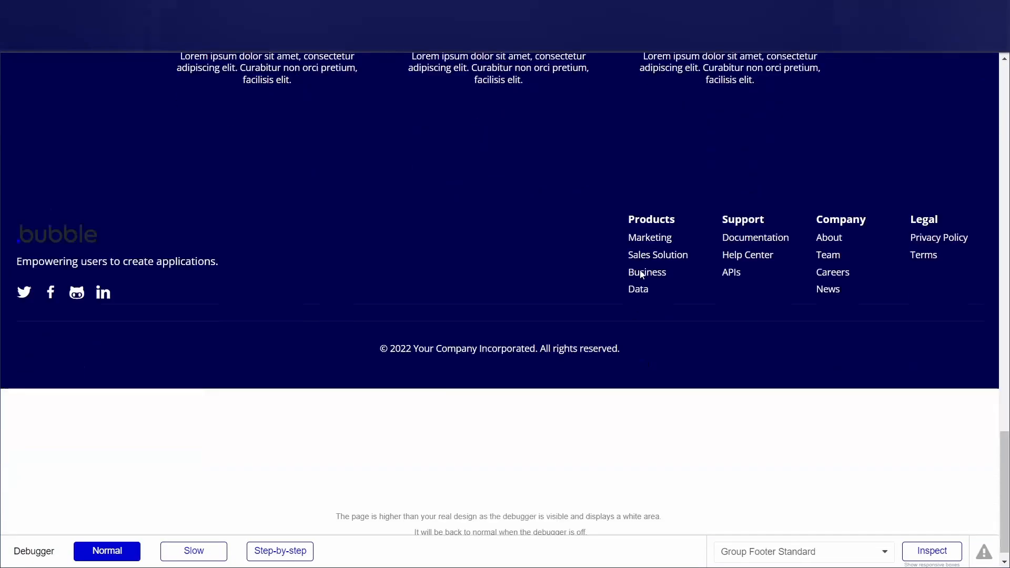
{"action": "scroll", "coordinate": [639, 299], "scroll_direction": "up", "scroll_amount": 20}
{"action": "scroll", "coordinate": [636, 290], "scroll_direction": "up", "scroll_amount": 2}
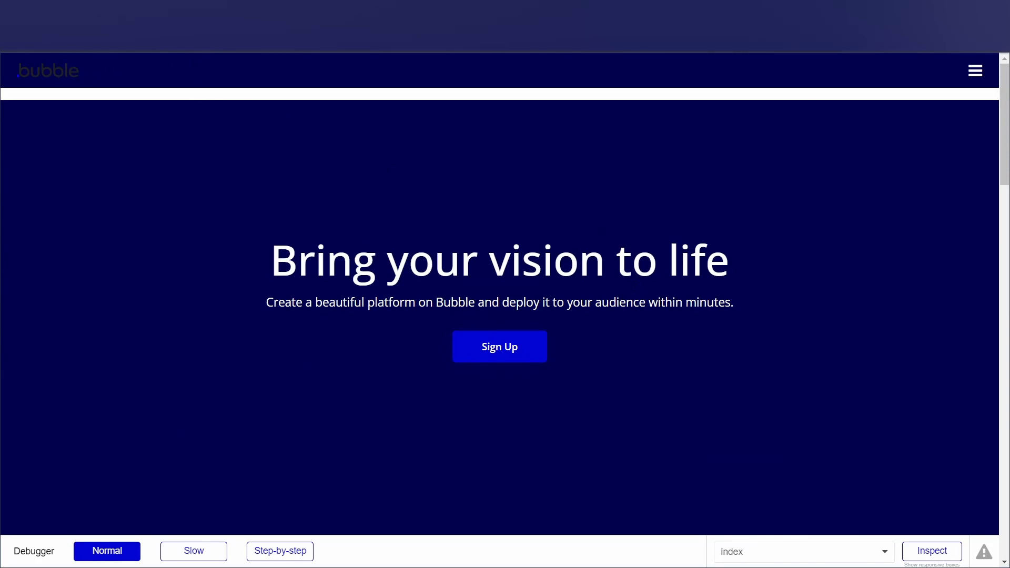
Back in the editor, inspect the appearance and layout settings of the outer header group and its inner header group.
{"action": "left_click", "coordinate": [198, 10]}
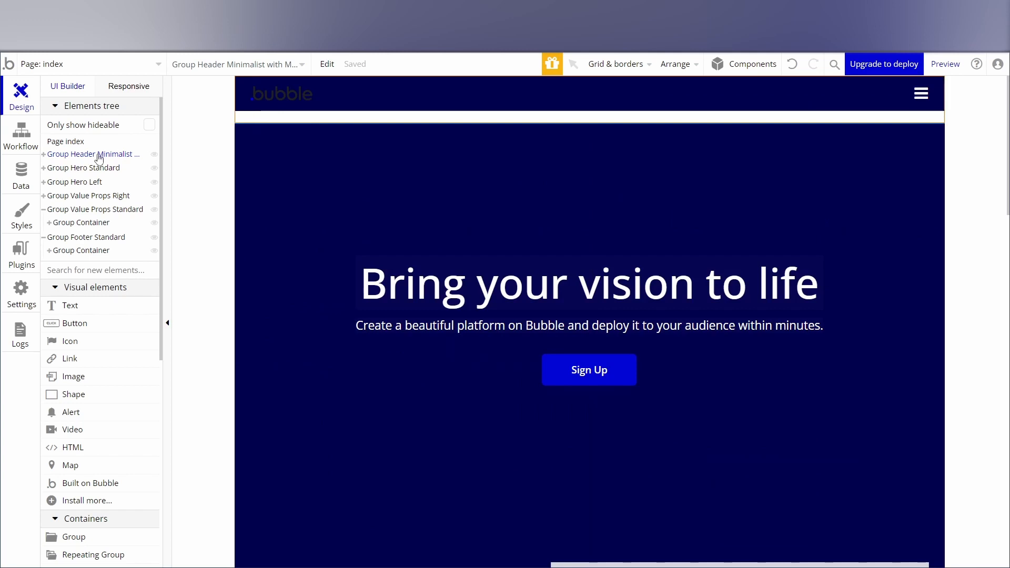
{"action": "double_click", "coordinate": [327, 120]}
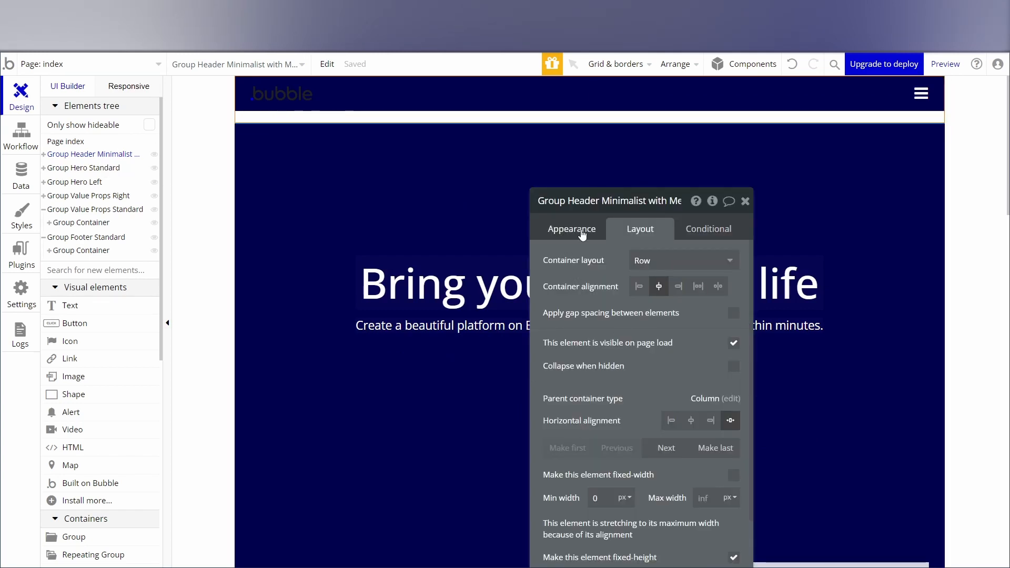
{"action": "left_click", "coordinate": [573, 229]}
{"action": "left_click_drag", "start_coordinate": [652, 195], "coordinate": [647, 90]}
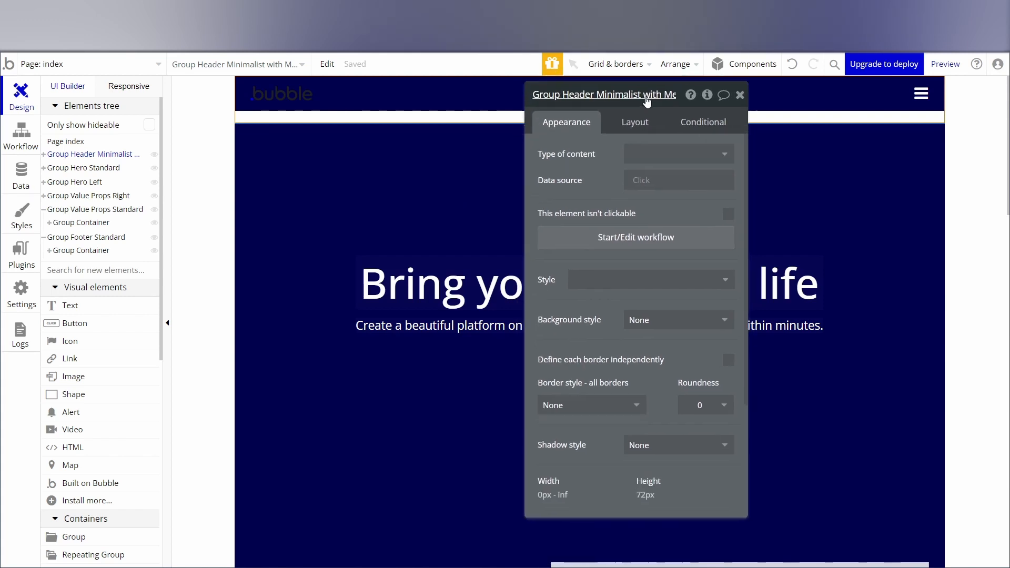
{"action": "left_click", "coordinate": [635, 125]}
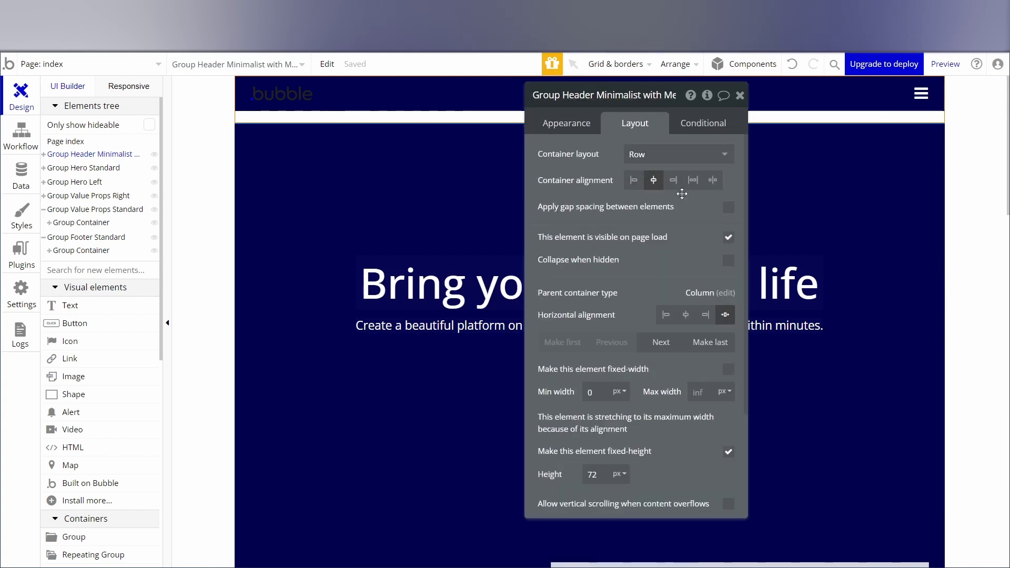
{"action": "scroll", "coordinate": [632, 297], "scroll_direction": "down", "scroll_amount": 3}
{"action": "scroll", "coordinate": [631, 302], "scroll_direction": "up", "scroll_amount": 3}
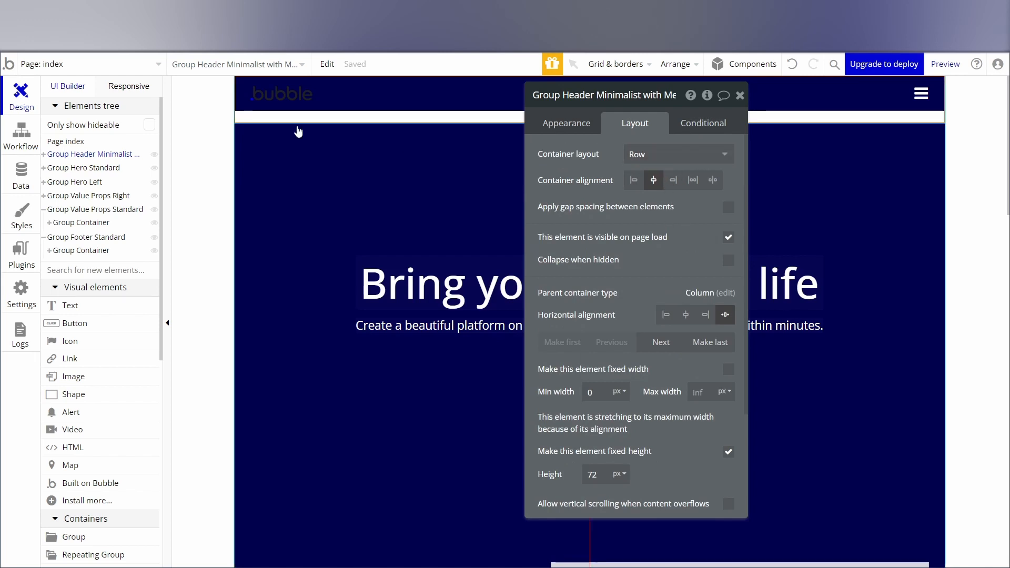
{"action": "left_click", "coordinate": [345, 98]}
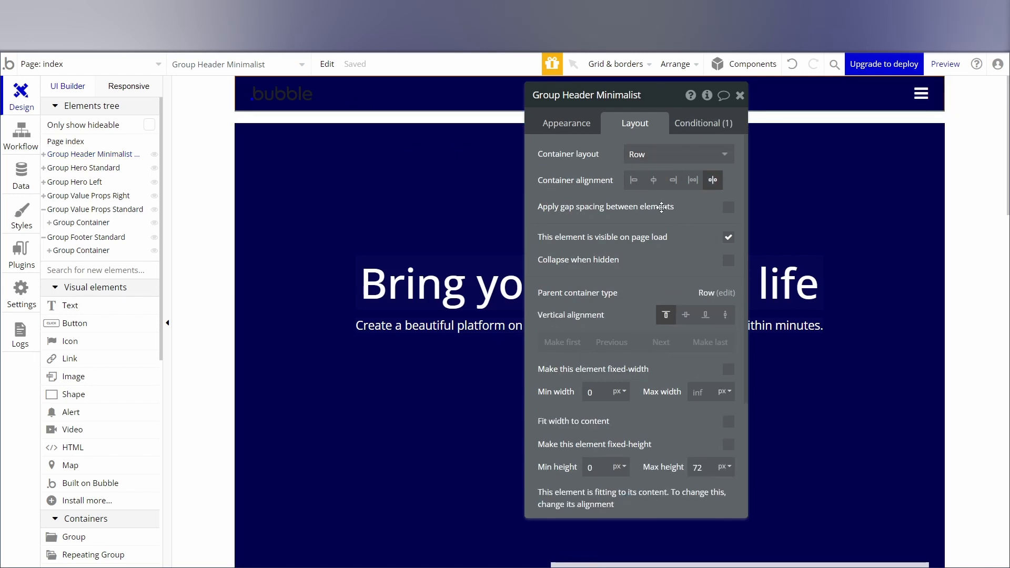
{"action": "left_click", "coordinate": [568, 122]}
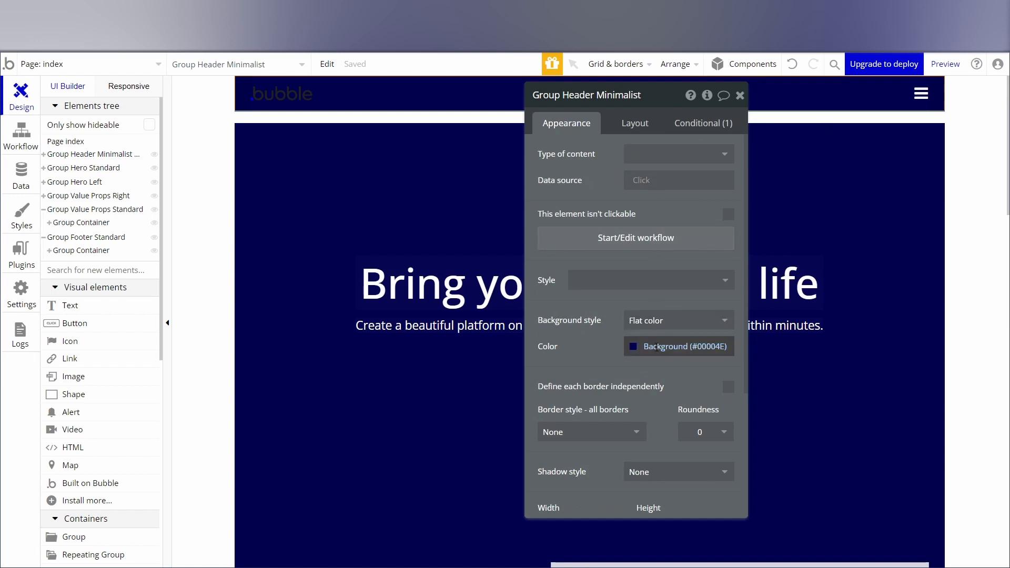
Set the outer header group's background style to Flat color.
{"action": "left_click", "coordinate": [394, 122]}
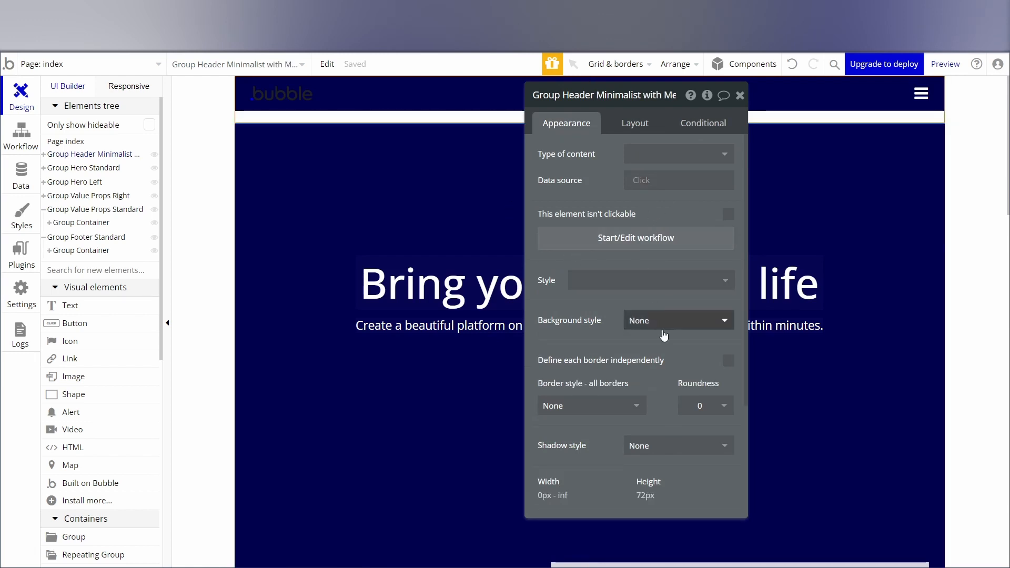
{"action": "left_click", "coordinate": [637, 321]}
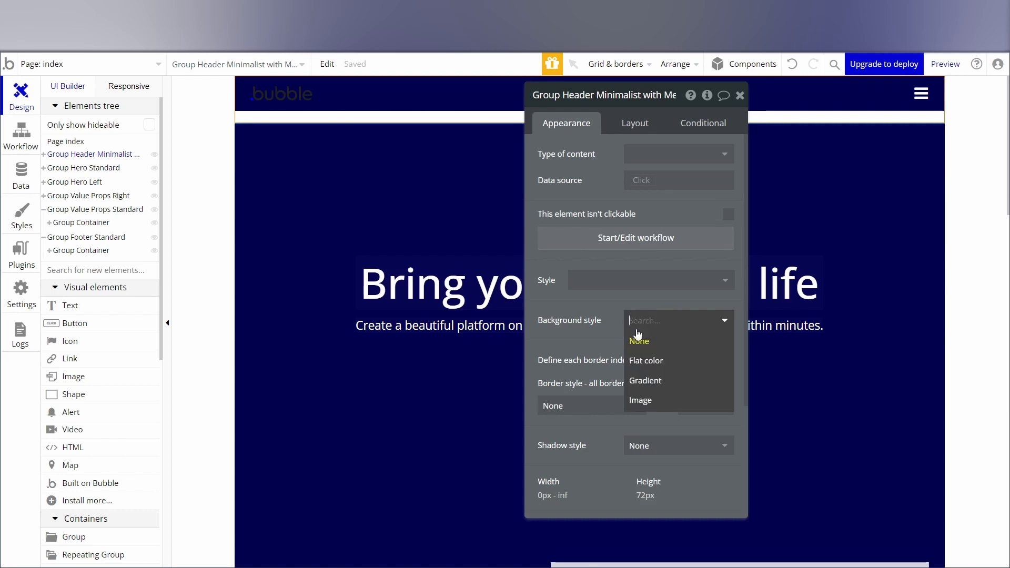
{"action": "left_click", "coordinate": [645, 358]}
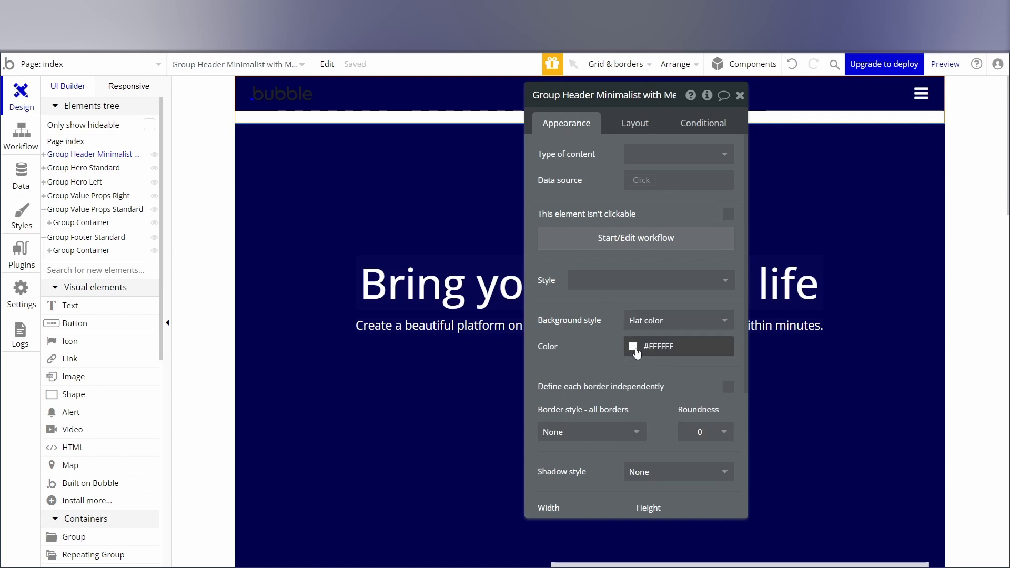
{"action": "left_click", "coordinate": [633, 352]}
{"action": "left_click", "coordinate": [678, 320]}
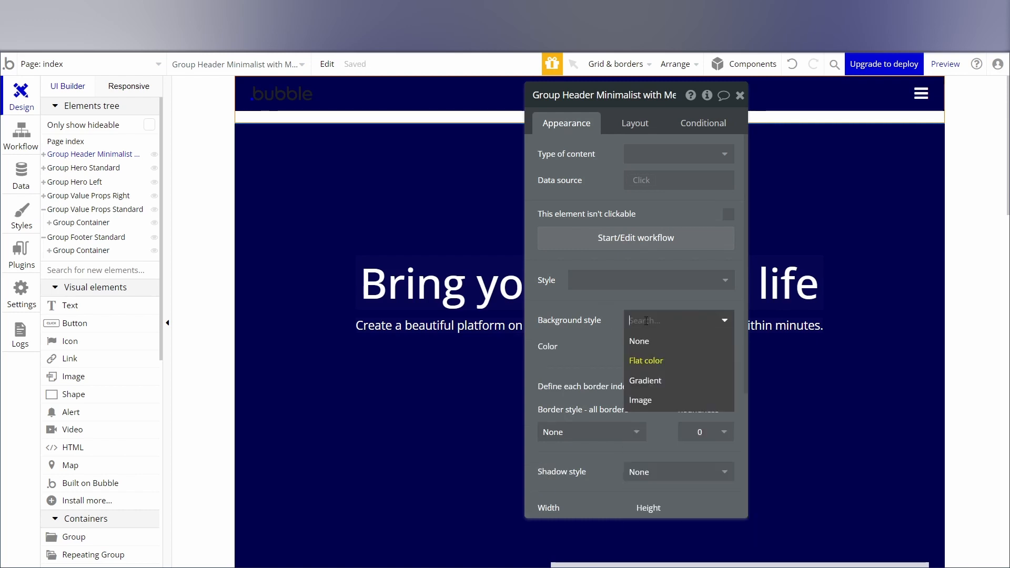
{"action": "left_click", "coordinate": [646, 356]}
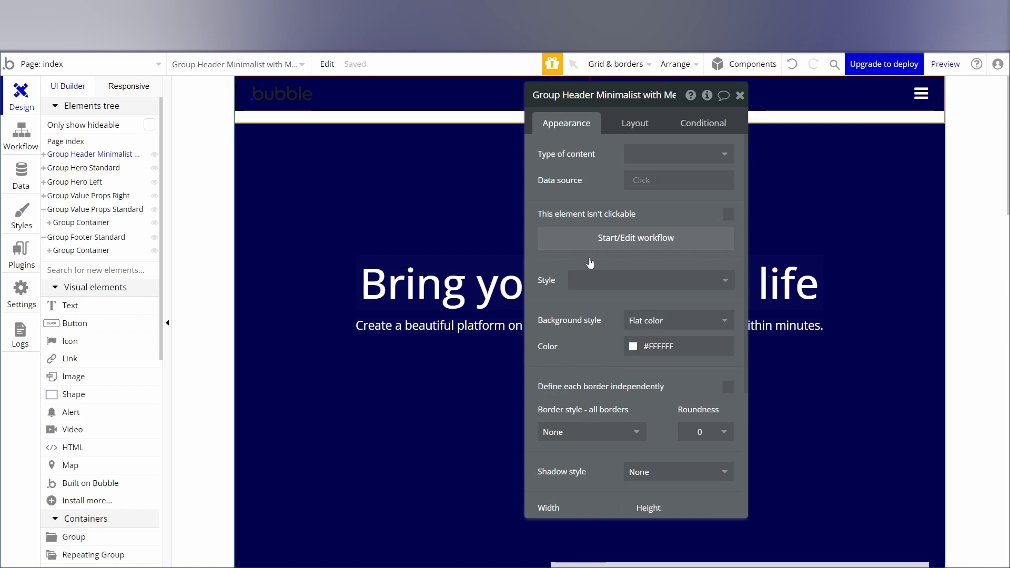
Set the outer header group's background color to the Background (#00004E) variable, check the neighboring groups' colors, and close the property editor.
{"action": "left_click", "coordinate": [666, 346]}
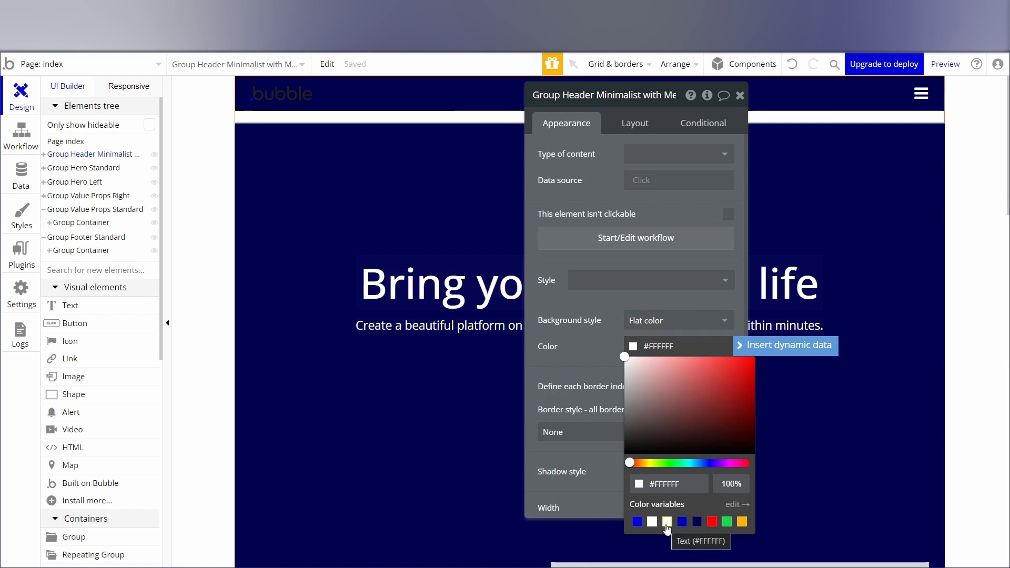
{"action": "left_click", "coordinate": [697, 522]}
{"action": "left_click", "coordinate": [341, 171]}
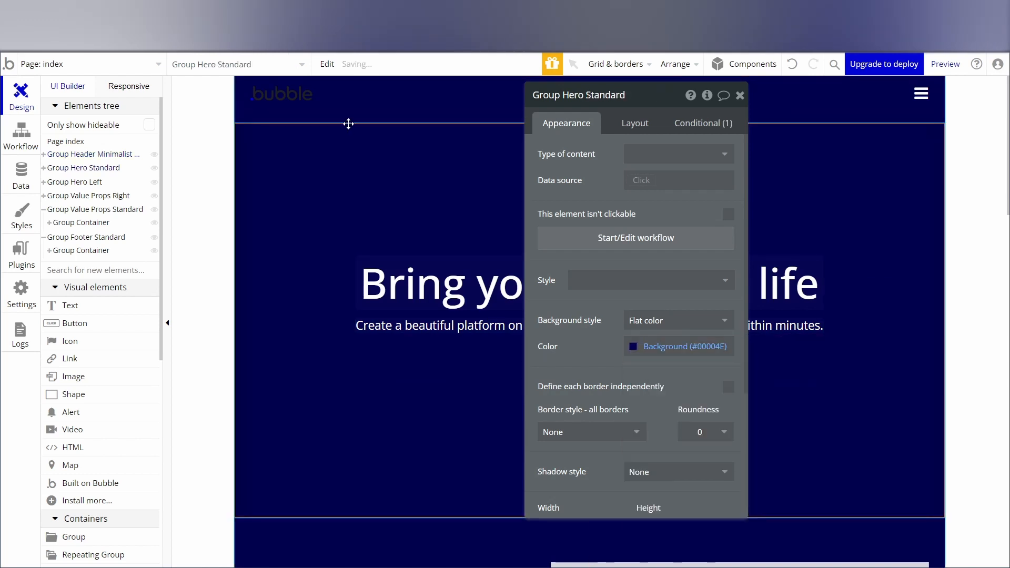
{"action": "left_click", "coordinate": [354, 120]}
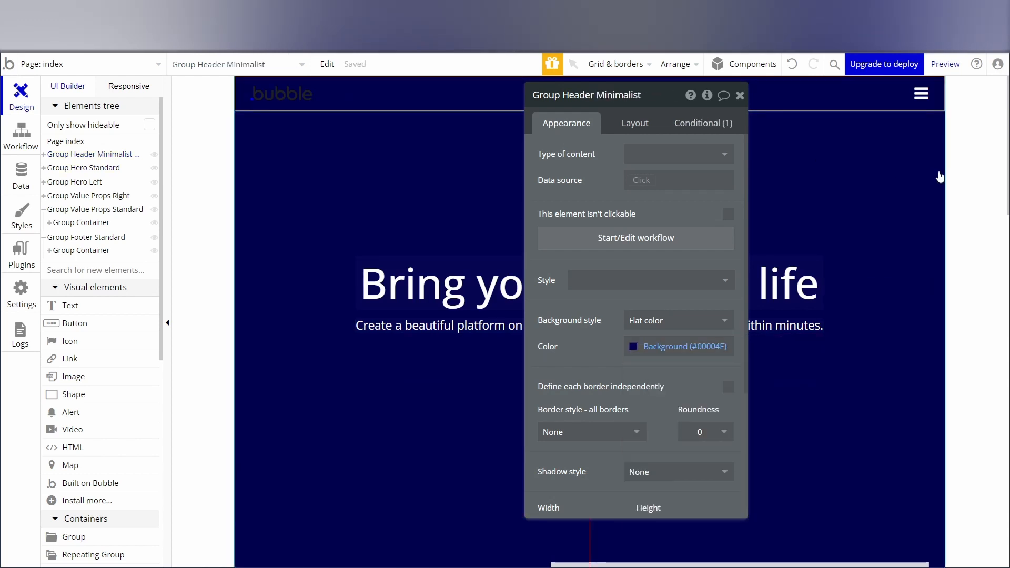
{"action": "left_click", "coordinate": [973, 167]}
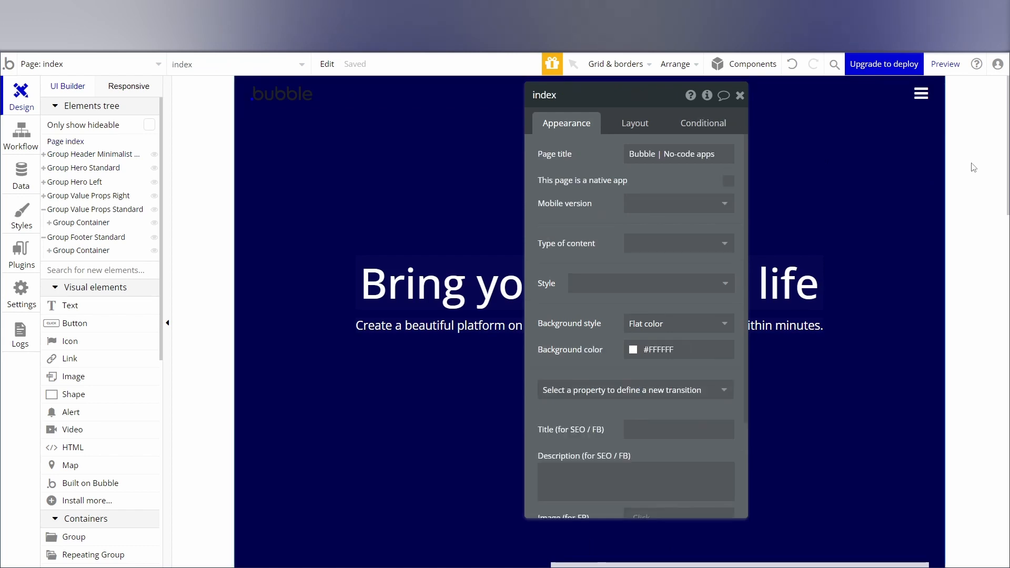
{"action": "left_click", "coordinate": [740, 95]}
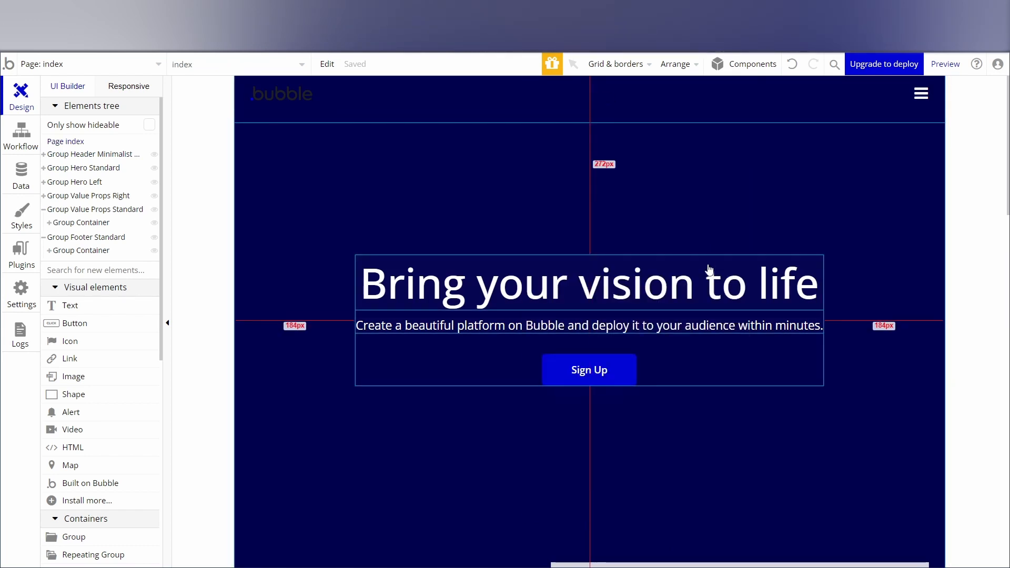
Review the page design down to the footer, then preview the landing page and return to the editor.
{"action": "scroll", "coordinate": [672, 233], "scroll_direction": "down", "scroll_amount": 15}
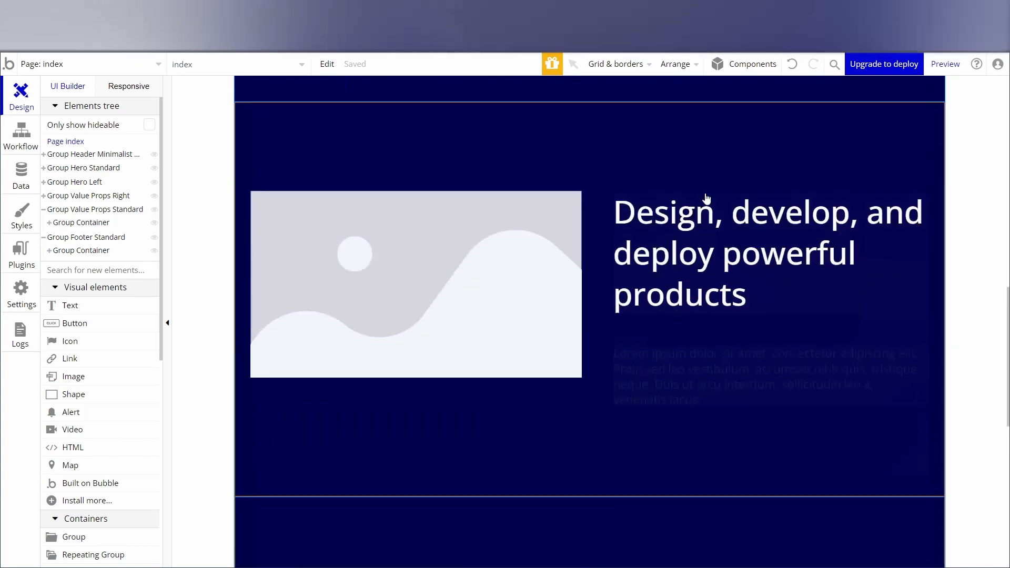
{"action": "scroll", "coordinate": [703, 202], "scroll_direction": "down", "scroll_amount": 5}
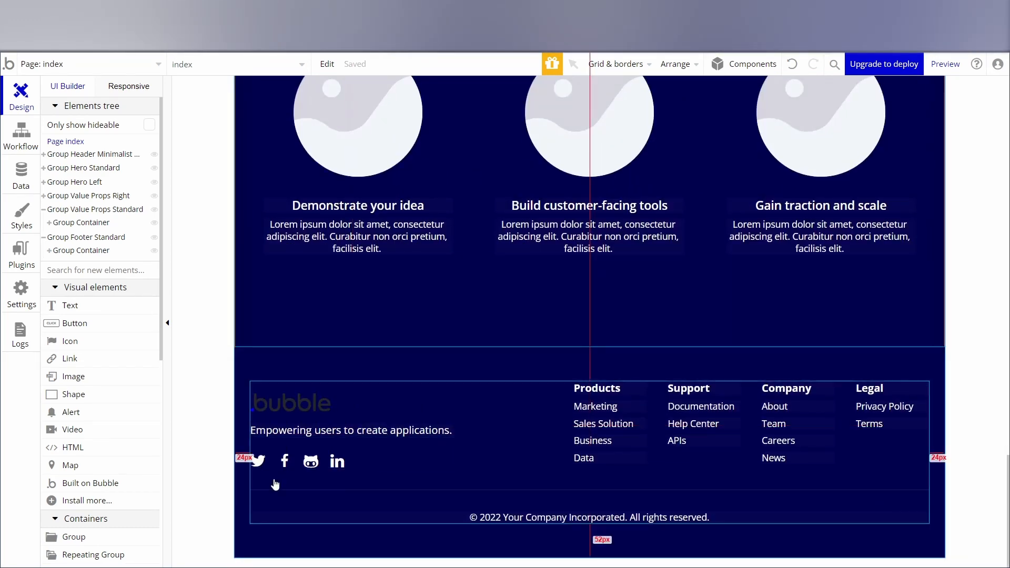
{"action": "scroll", "coordinate": [602, 228], "scroll_direction": "up", "scroll_amount": 20}
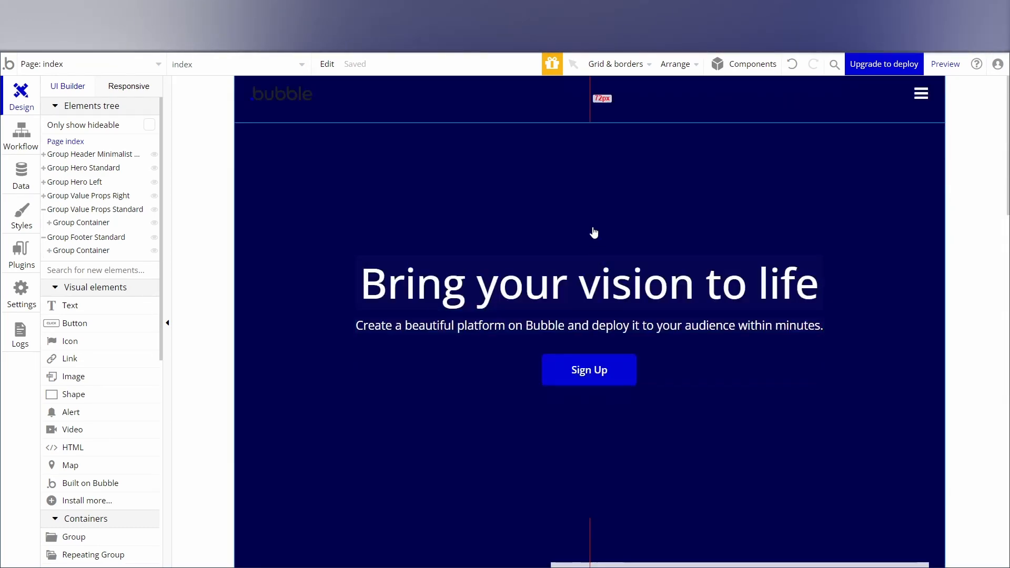
{"action": "left_click", "coordinate": [942, 65]}
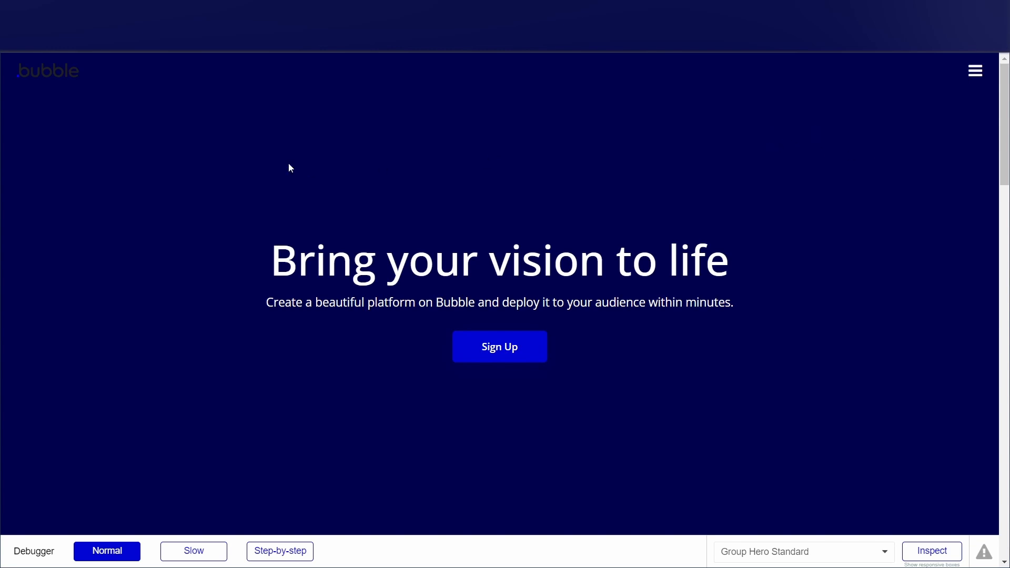
{"action": "left_click", "coordinate": [253, 10]}
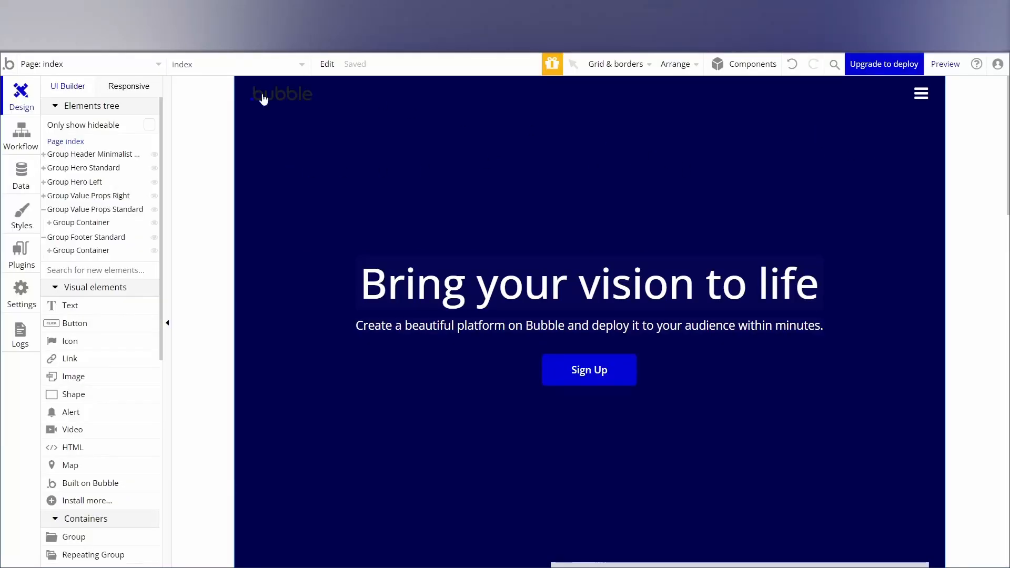
Set the maximum width of the inner Group Header Minimalist to 1200 px.
{"action": "left_click", "coordinate": [328, 100]}
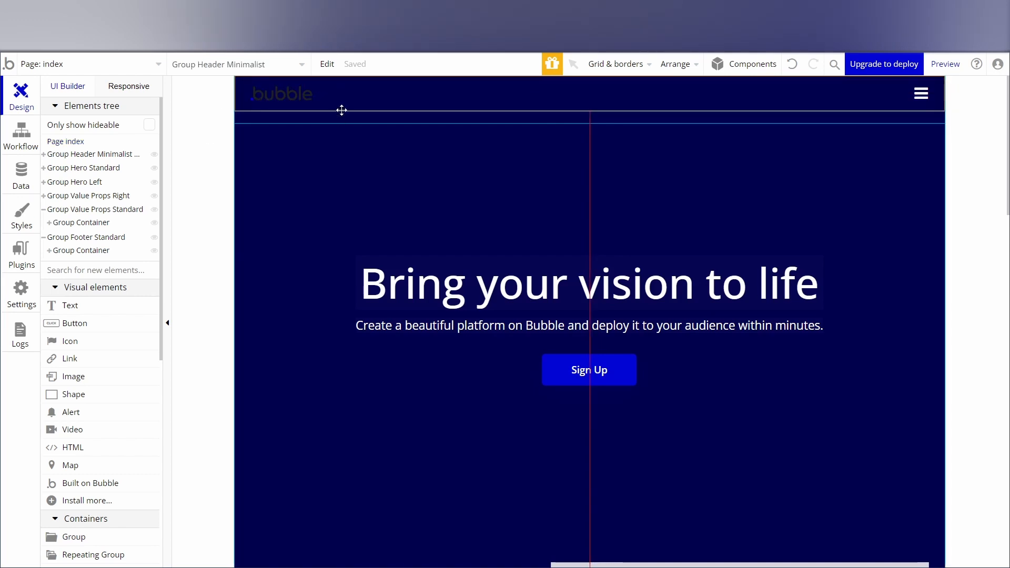
{"action": "double_click", "coordinate": [356, 101]}
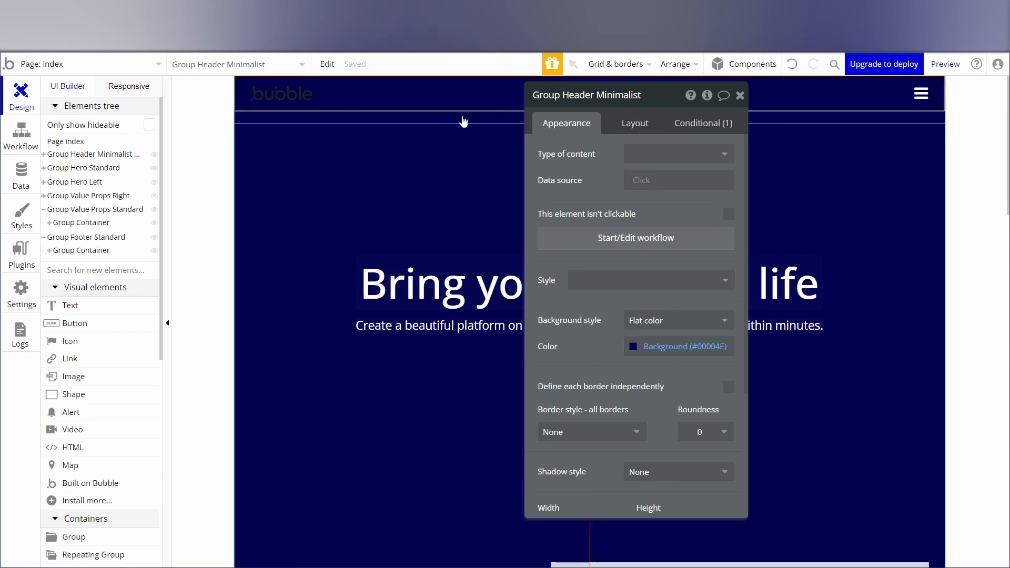
{"action": "left_click", "coordinate": [625, 131]}
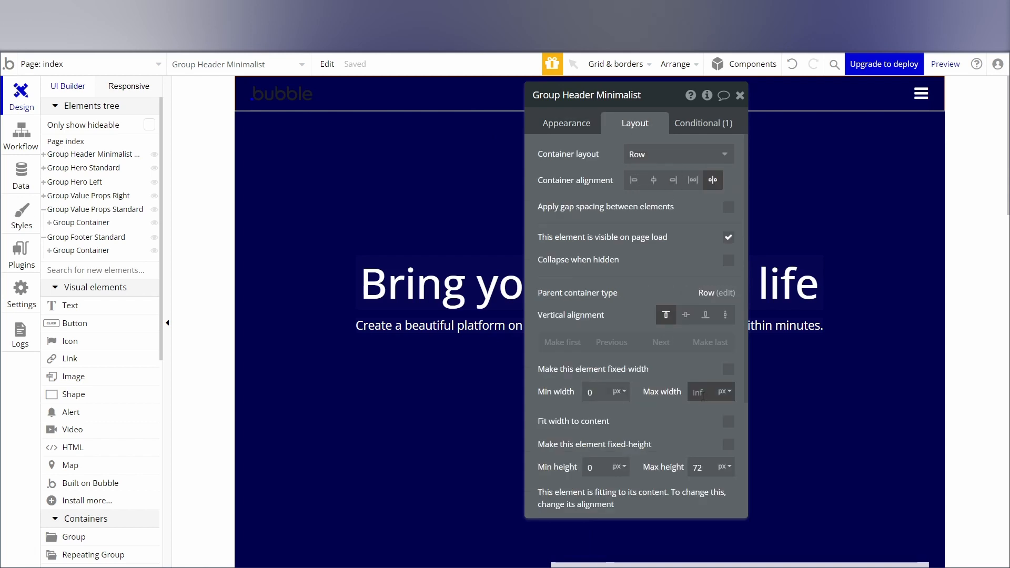
{"action": "type", "text": "0"}
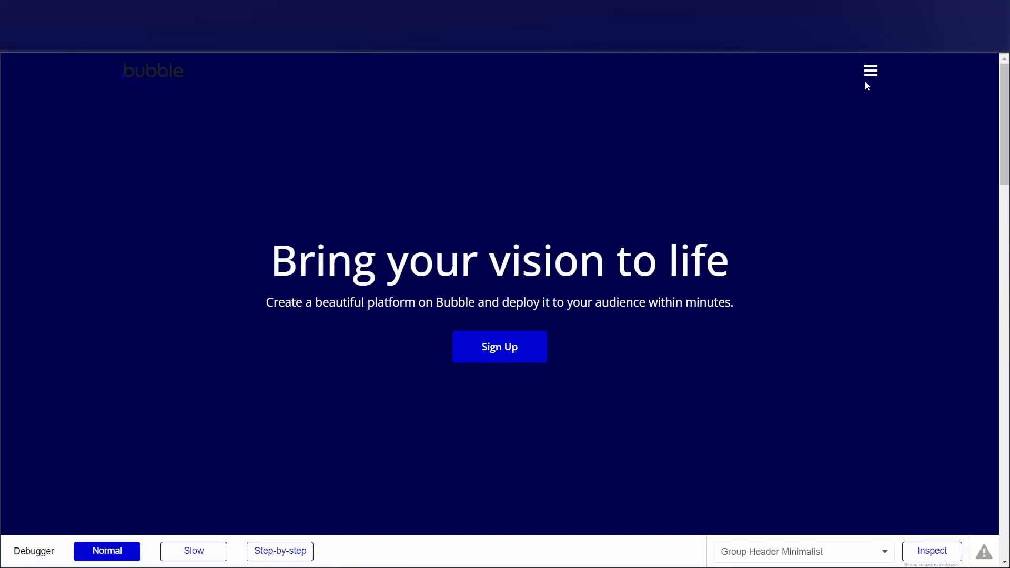
In the page preview, open and close the header's hamburger menu and review the page down to the footer and back.
{"action": "left_click", "coordinate": [870, 73]}
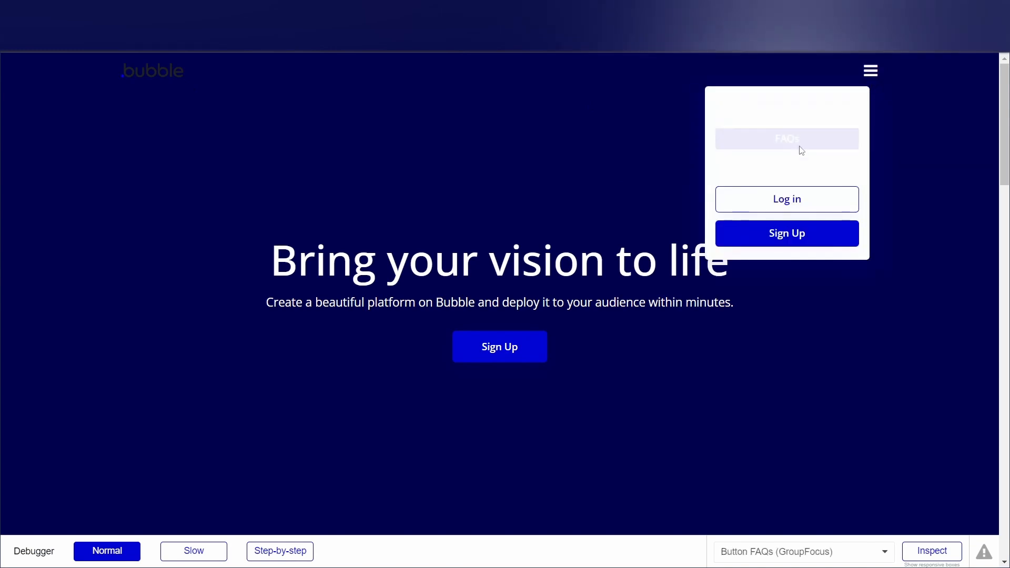
{"action": "left_click", "coordinate": [869, 72]}
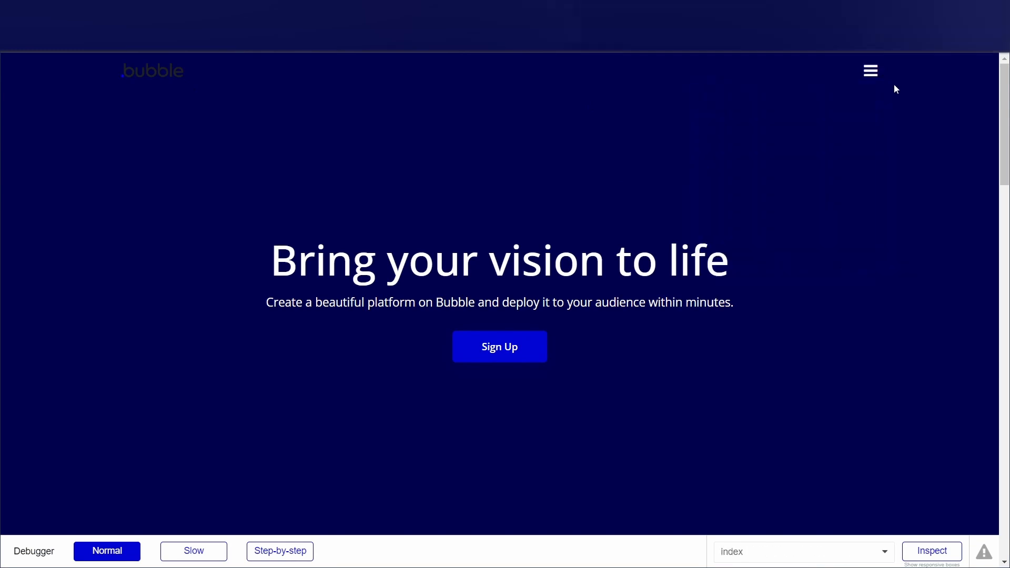
{"action": "left_click", "coordinate": [871, 76]}
{"action": "scroll", "coordinate": [816, 270], "scroll_direction": "down", "scroll_amount": 15}
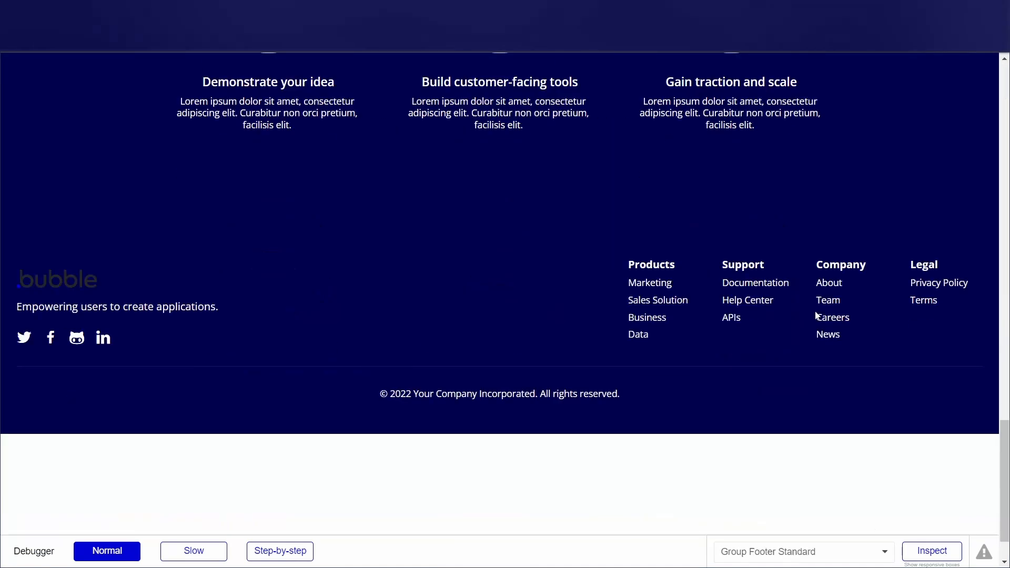
{"action": "scroll", "coordinate": [818, 318], "scroll_direction": "up", "scroll_amount": 8}
{"action": "scroll", "coordinate": [820, 311], "scroll_direction": "up", "scroll_amount": 7}
{"action": "scroll", "coordinate": [819, 300], "scroll_direction": "down", "scroll_amount": 15}
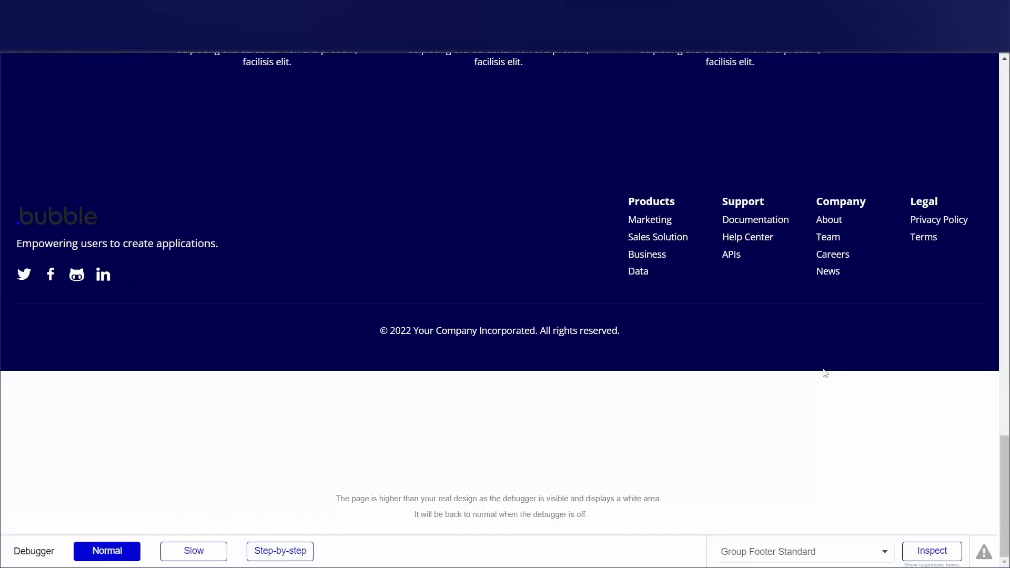
{"action": "scroll", "coordinate": [815, 324], "scroll_direction": "up", "scroll_amount": 9}
{"action": "scroll", "coordinate": [821, 332], "scroll_direction": "up", "scroll_amount": 5}
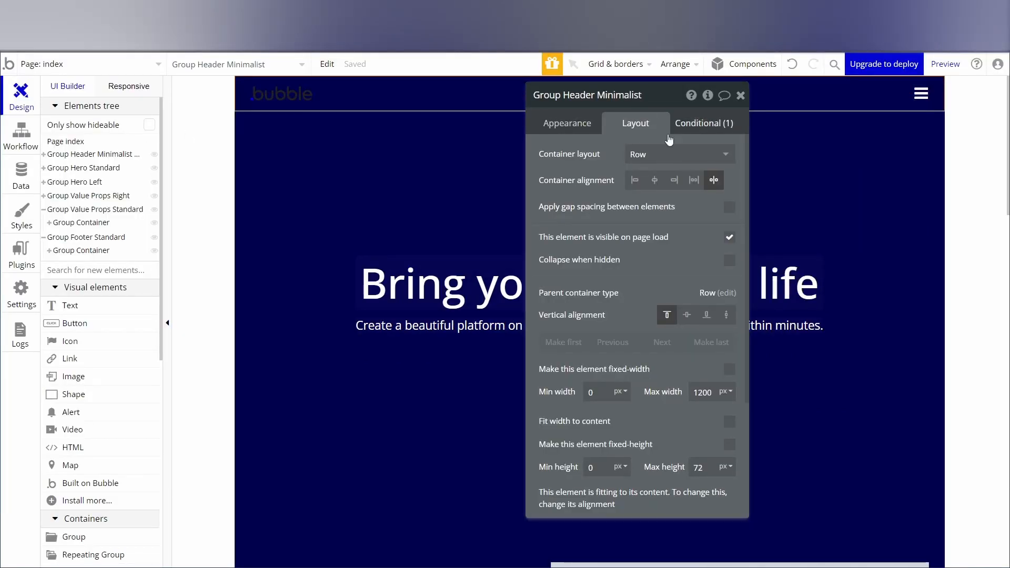
Set the background color of the header's GroupFocus Menu to the Background (#00004E) variable, comparing it with Surface (#0000B2).
{"action": "left_click", "coordinate": [739, 95]}
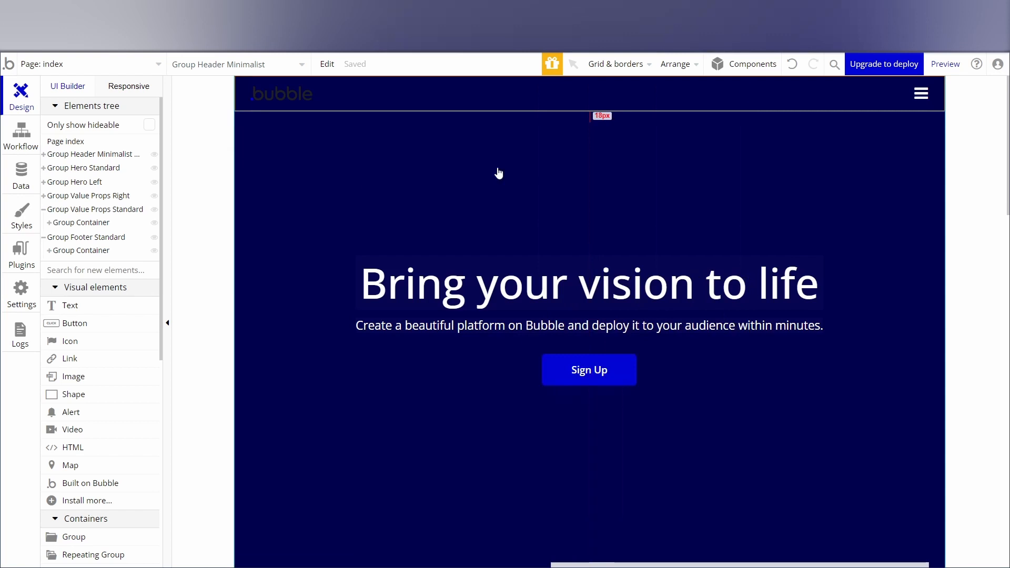
{"action": "left_click", "coordinate": [82, 156]}
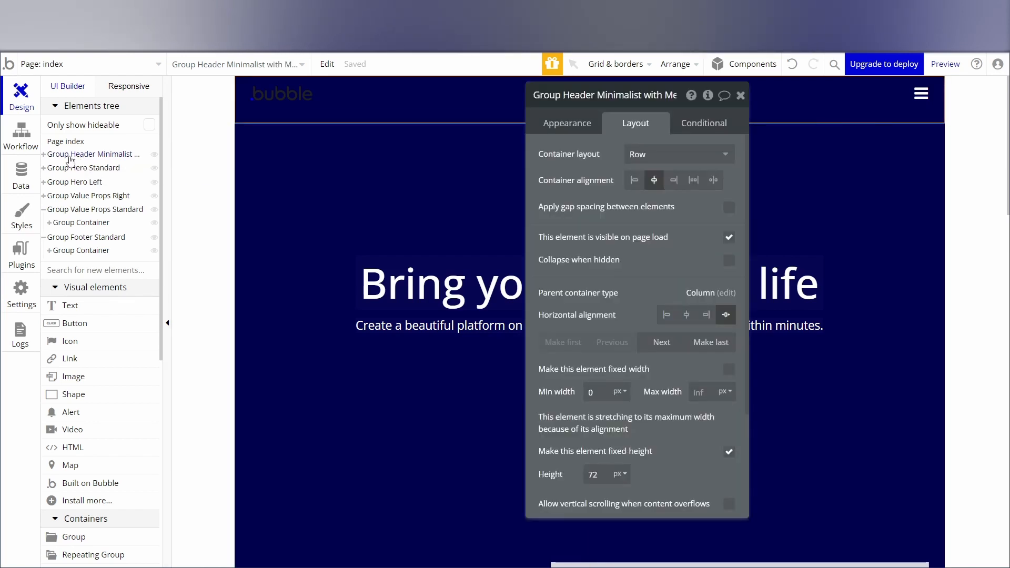
{"action": "left_click", "coordinate": [44, 155]}
{"action": "left_click", "coordinate": [79, 168]}
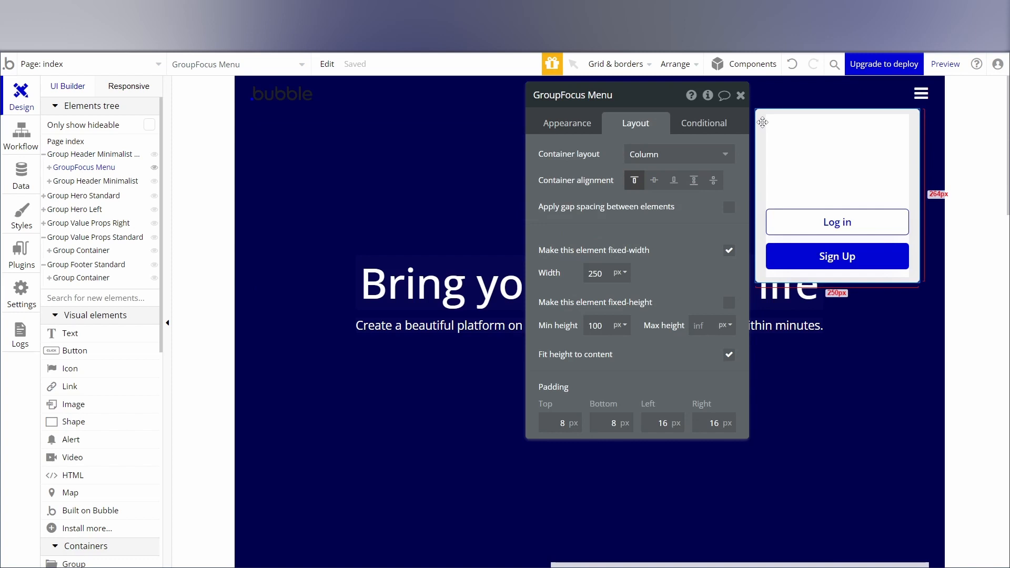
{"action": "left_click", "coordinate": [566, 124]}
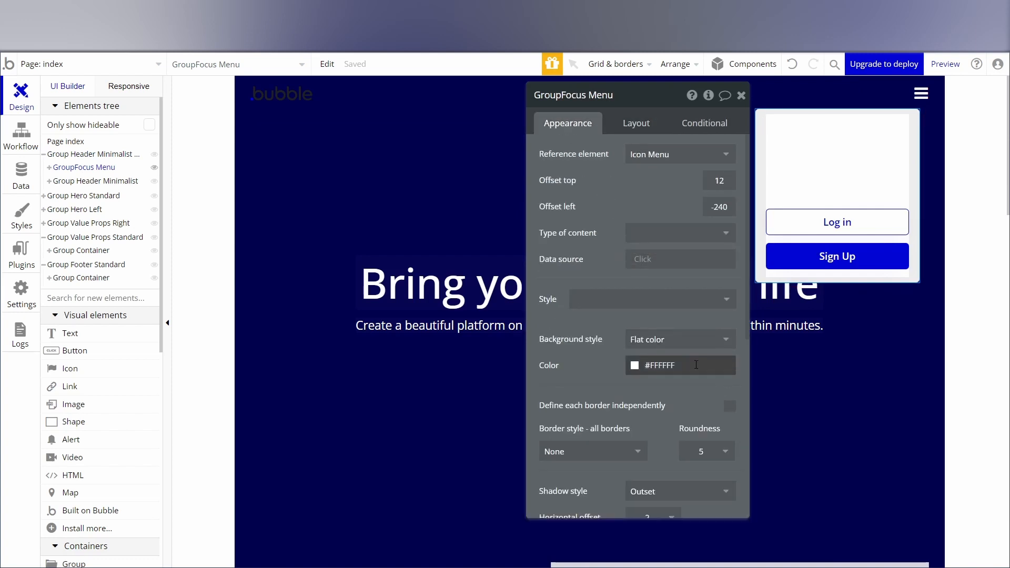
{"action": "left_click", "coordinate": [684, 367]}
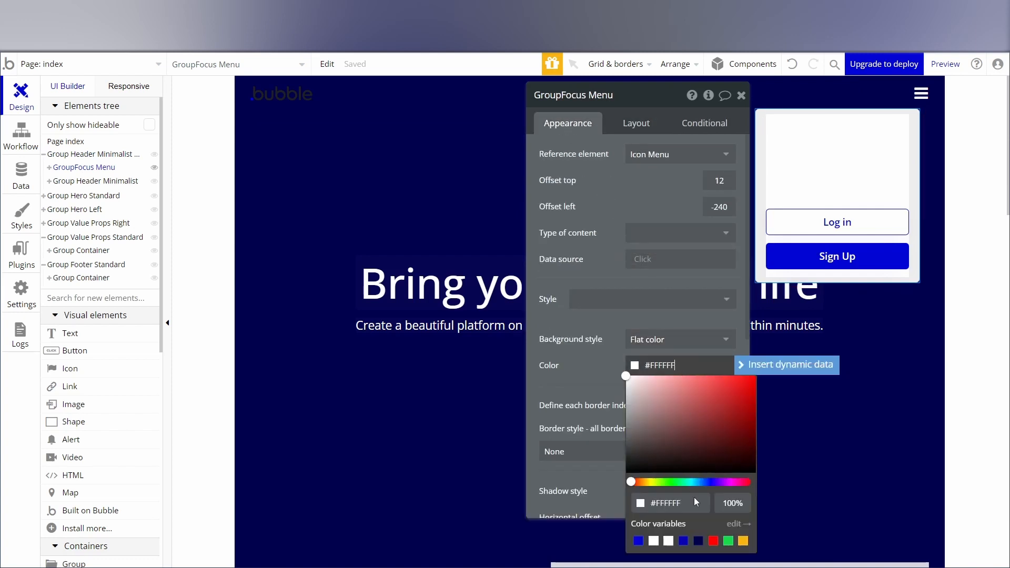
{"action": "left_click", "coordinate": [698, 541]}
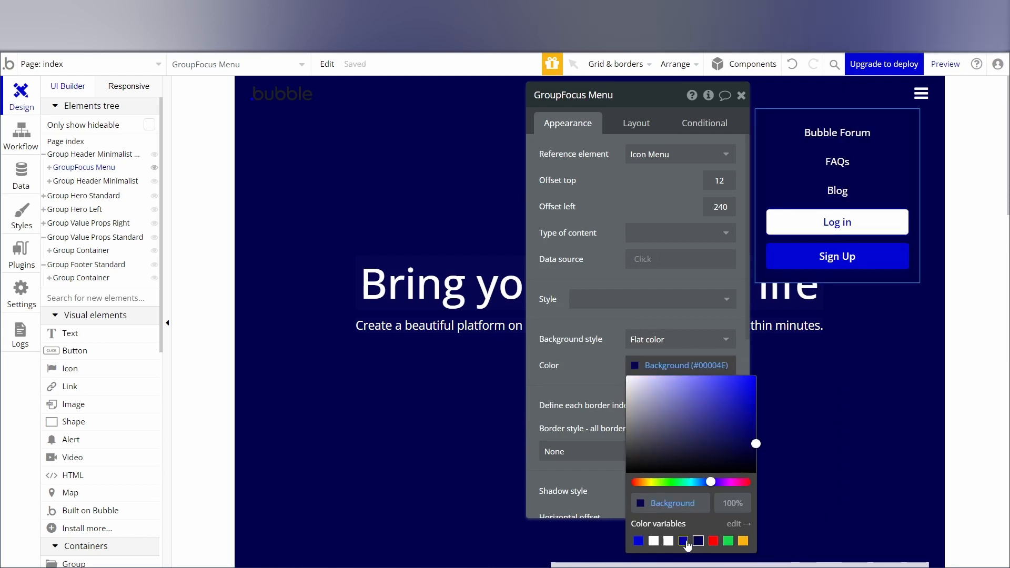
{"action": "left_click", "coordinate": [683, 541]}
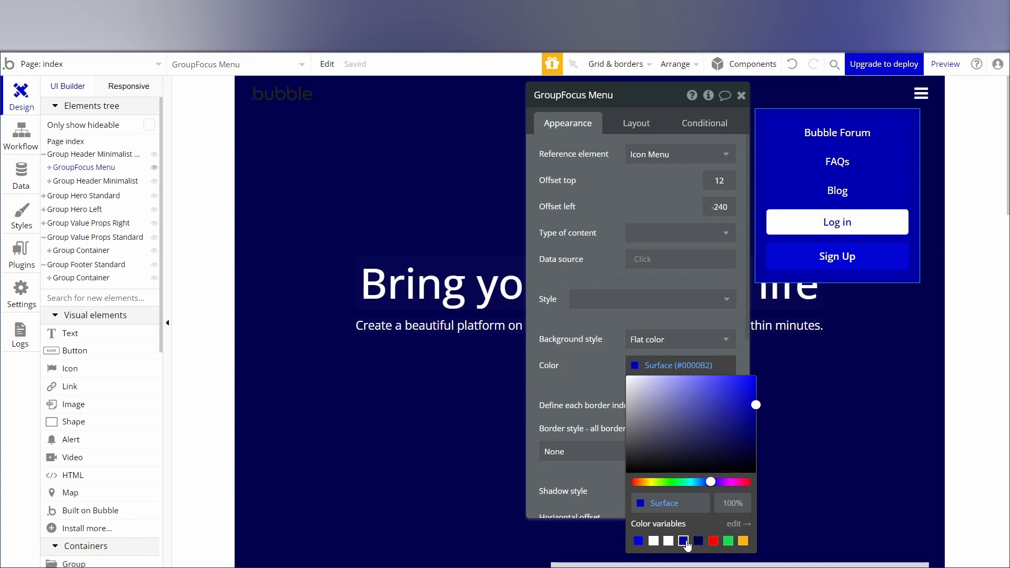
{"action": "left_click", "coordinate": [698, 541]}
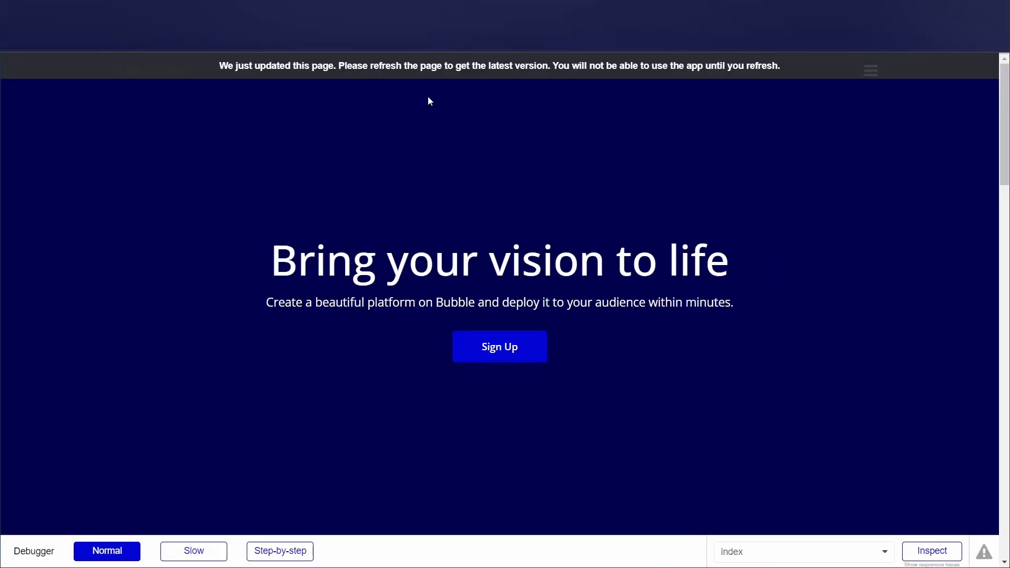
Refresh the page preview, check the recolored hamburger menu, and look over the sections below the header.
{"action": "left_click", "coordinate": [441, 75]}
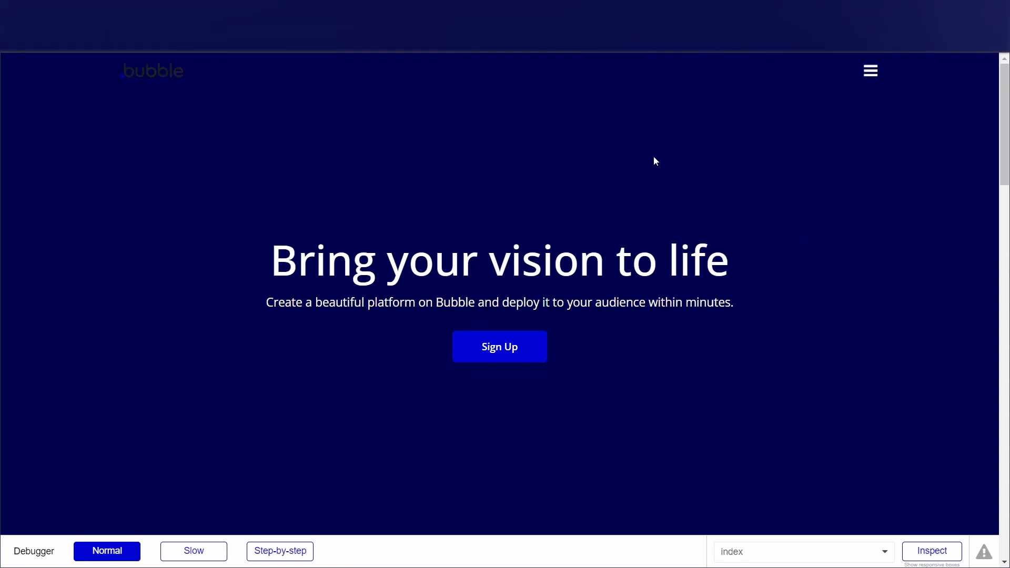
{"action": "left_click", "coordinate": [870, 83]}
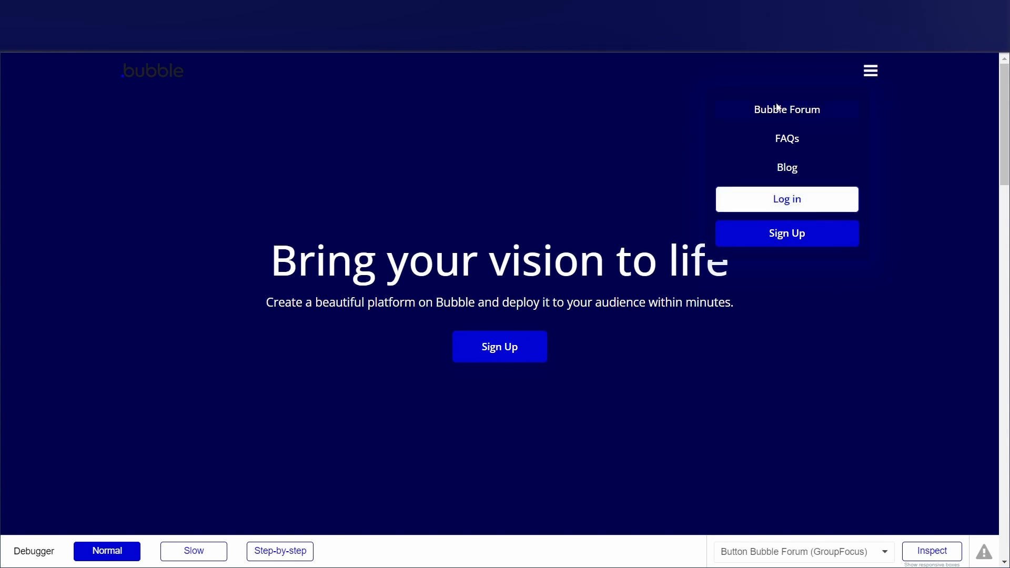
{"action": "left_click", "coordinate": [759, 388]}
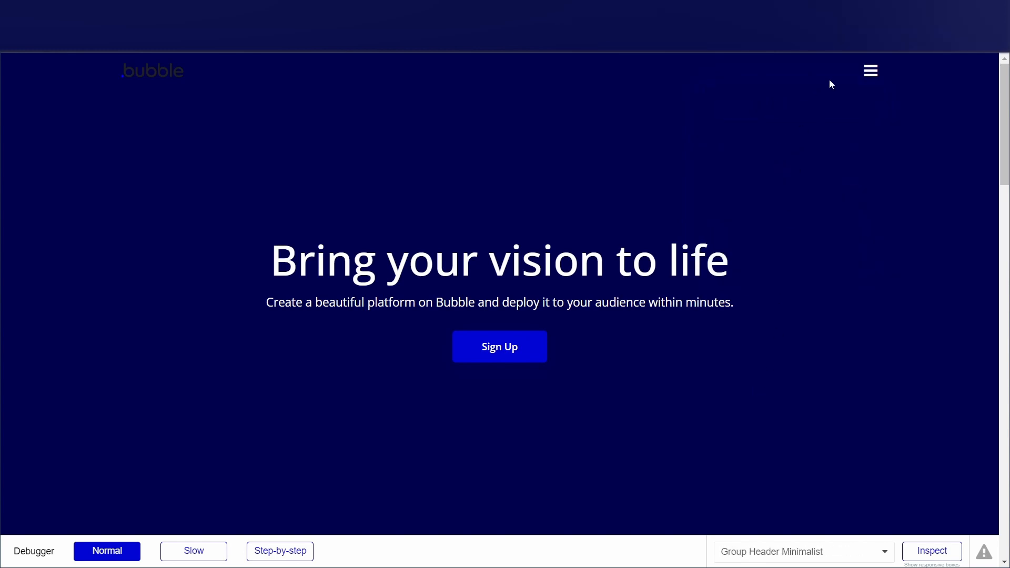
{"action": "left_click", "coordinate": [867, 73]}
{"action": "left_click", "coordinate": [785, 309]}
{"action": "scroll", "coordinate": [317, 262], "scroll_direction": "down", "scroll_amount": 15}
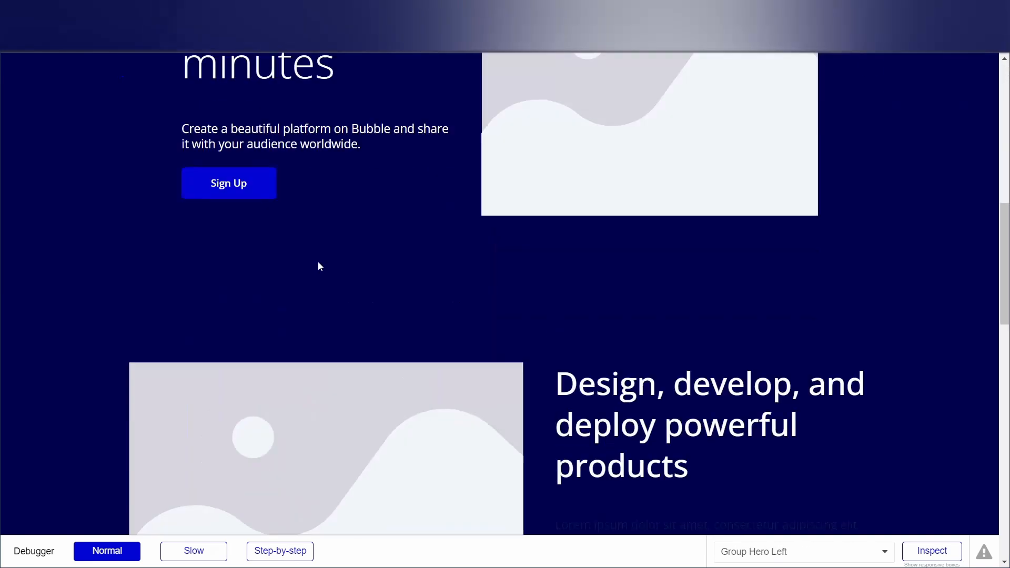
{"action": "scroll", "coordinate": [338, 304], "scroll_direction": "up", "scroll_amount": 15}
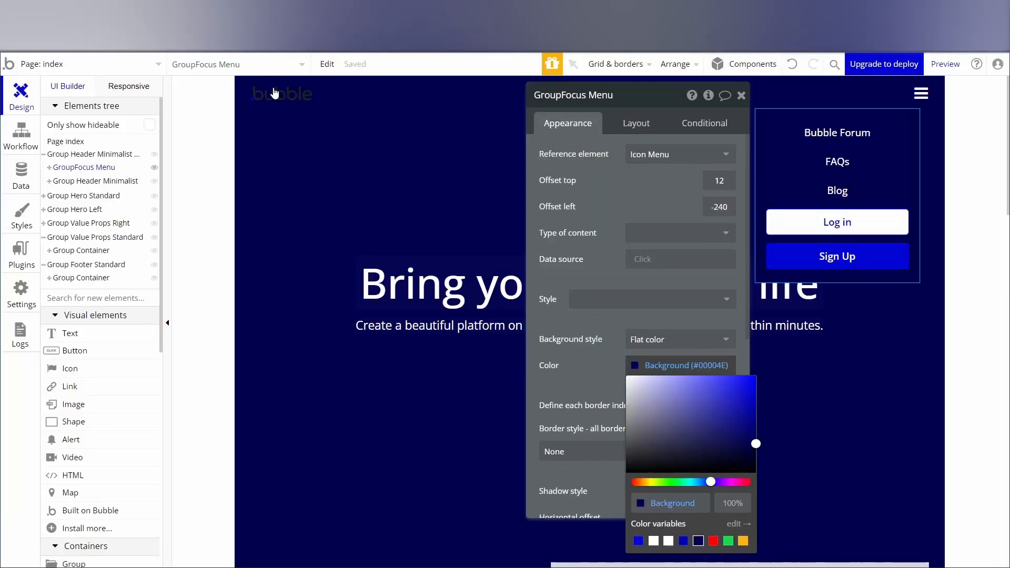
Back in the editor, close the page's property editor and select Group Hero Standard.
{"action": "left_click", "coordinate": [211, 178]}
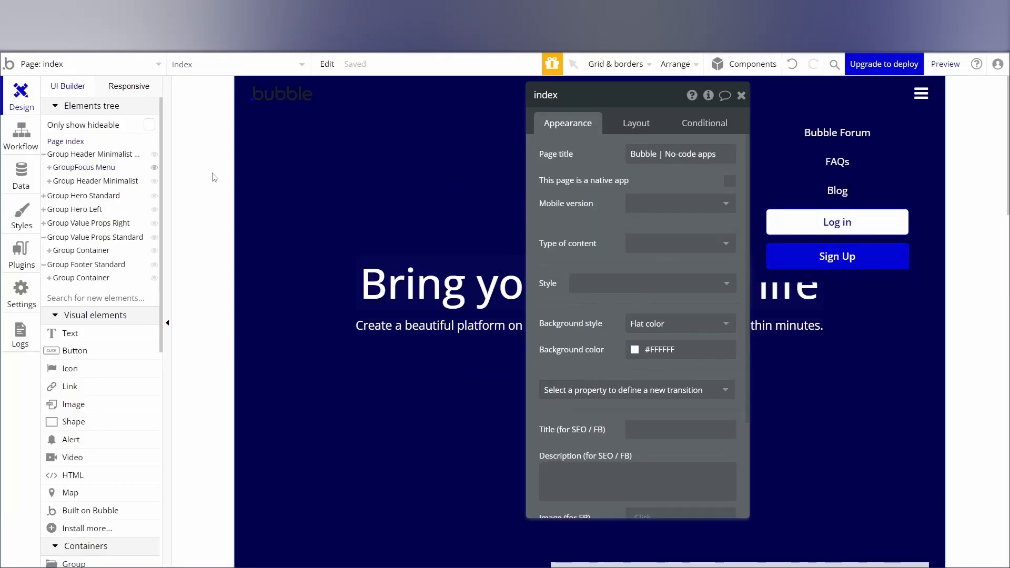
{"action": "left_click", "coordinate": [740, 97]}
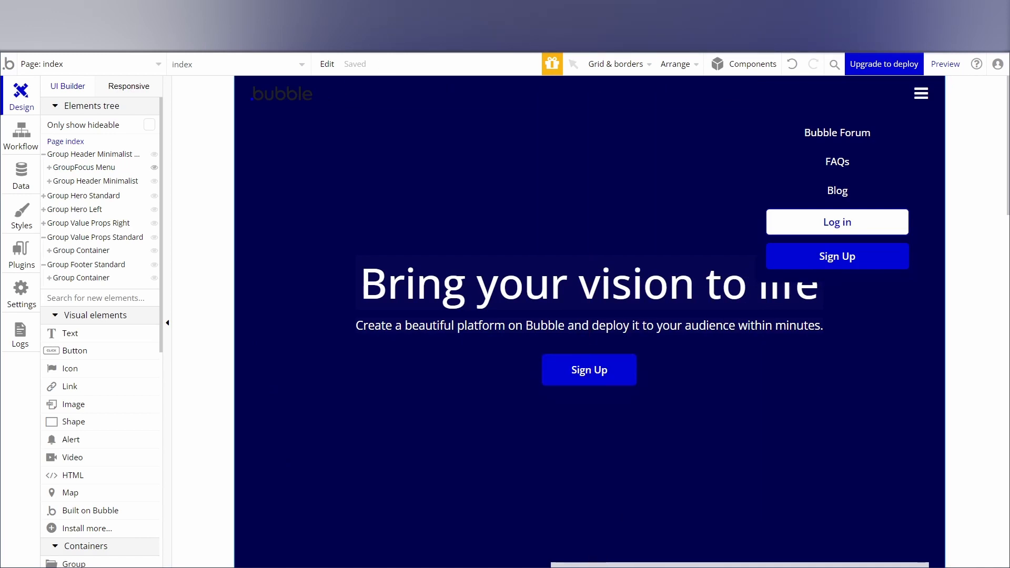
{"action": "left_click", "coordinate": [255, 205]}
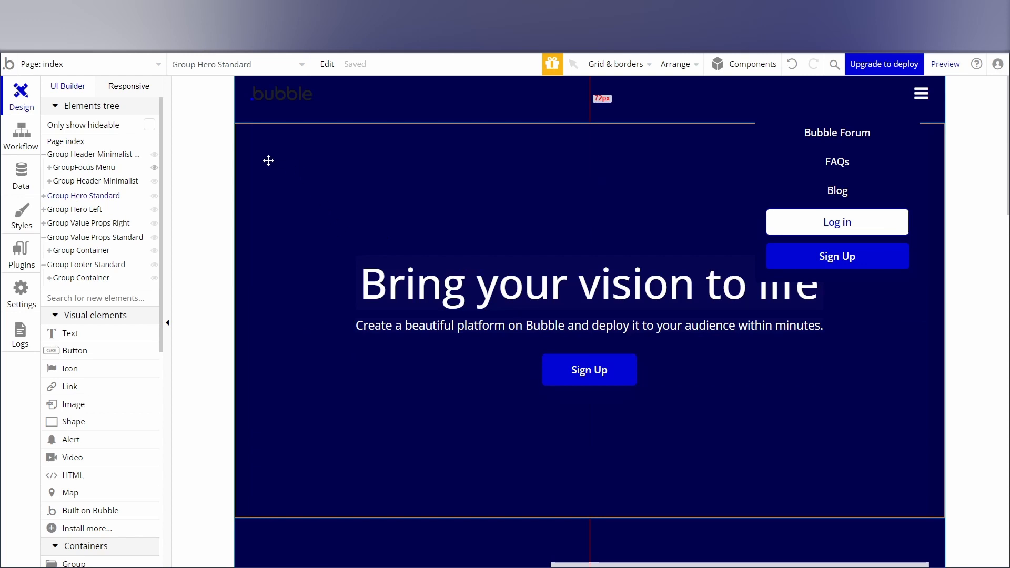
Give Group Hero Standard a Gradient background and set its starting color to the Surface (#0000B2) variable.
{"action": "key", "text": "Escape"}
{"action": "double_click", "coordinate": [273, 188]}
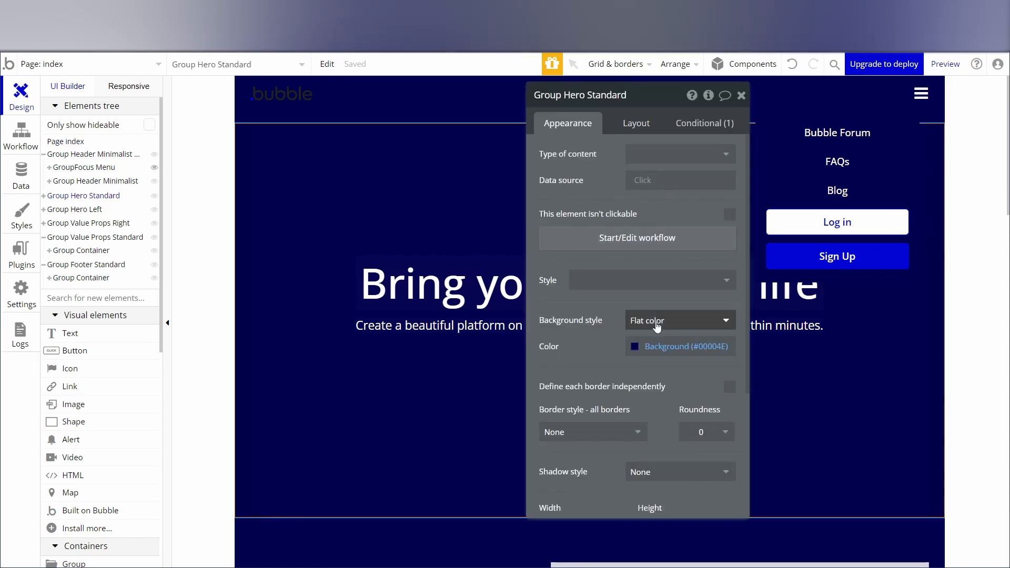
{"action": "left_click", "coordinate": [658, 323]}
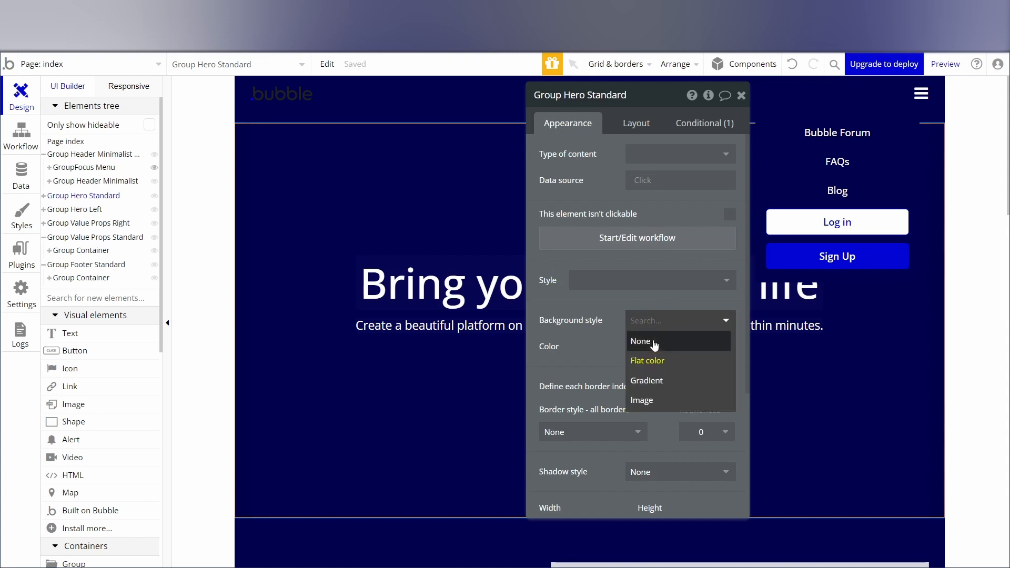
{"action": "left_click", "coordinate": [651, 381]}
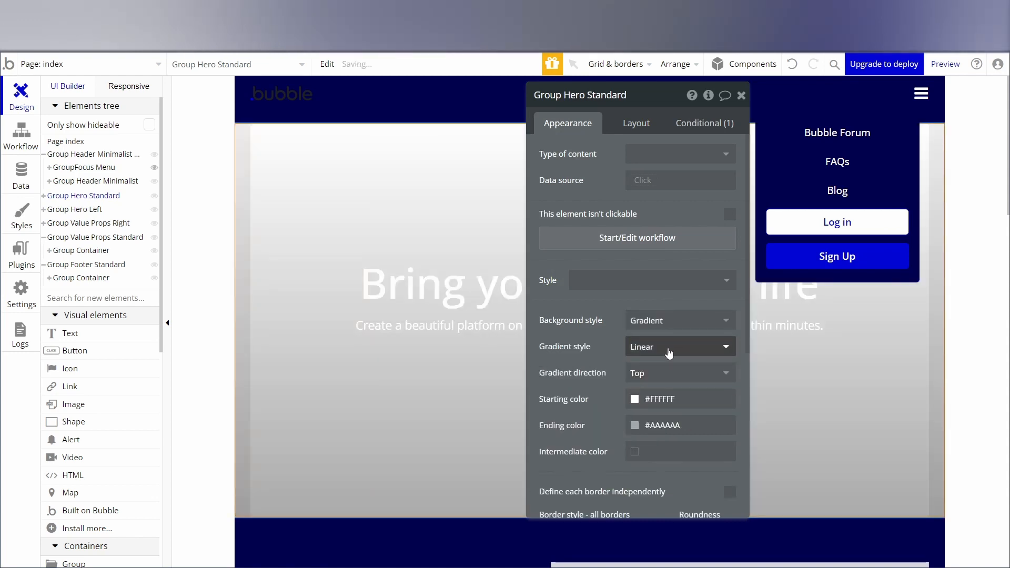
{"action": "left_click", "coordinate": [681, 403]}
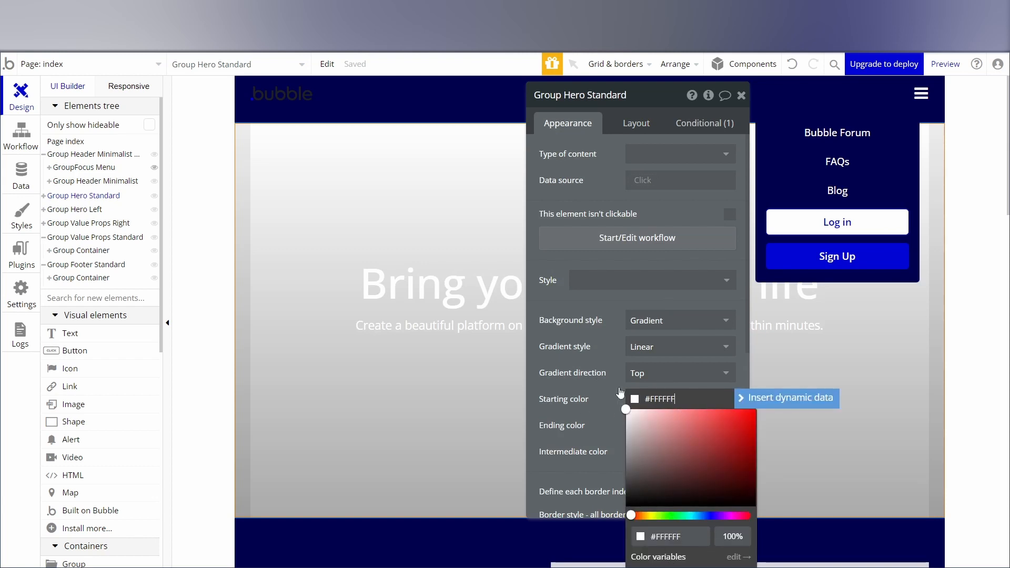
{"action": "left_click_drag", "start_coordinate": [649, 104], "coordinate": [627, 72]}
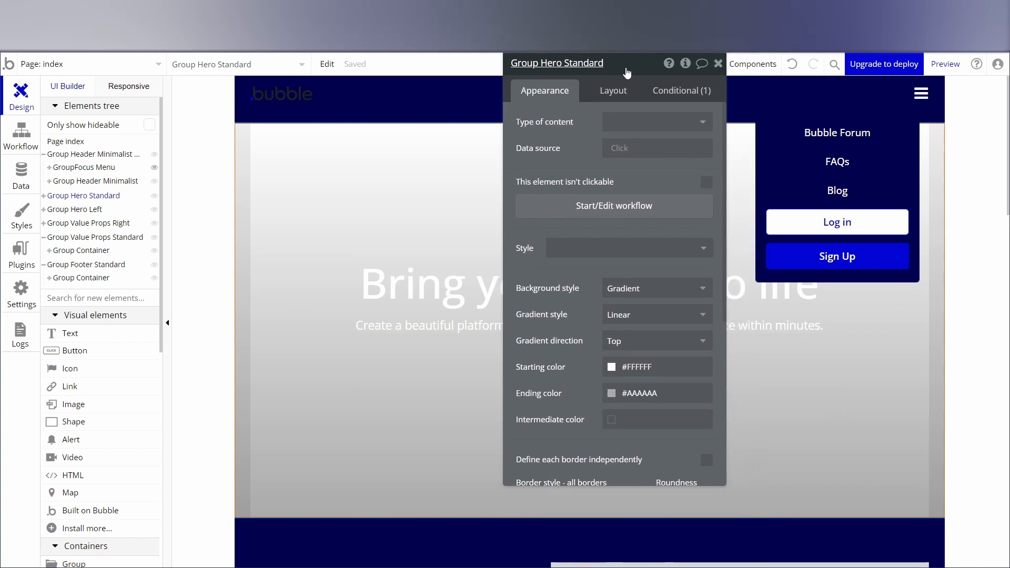
{"action": "left_click", "coordinate": [642, 367]}
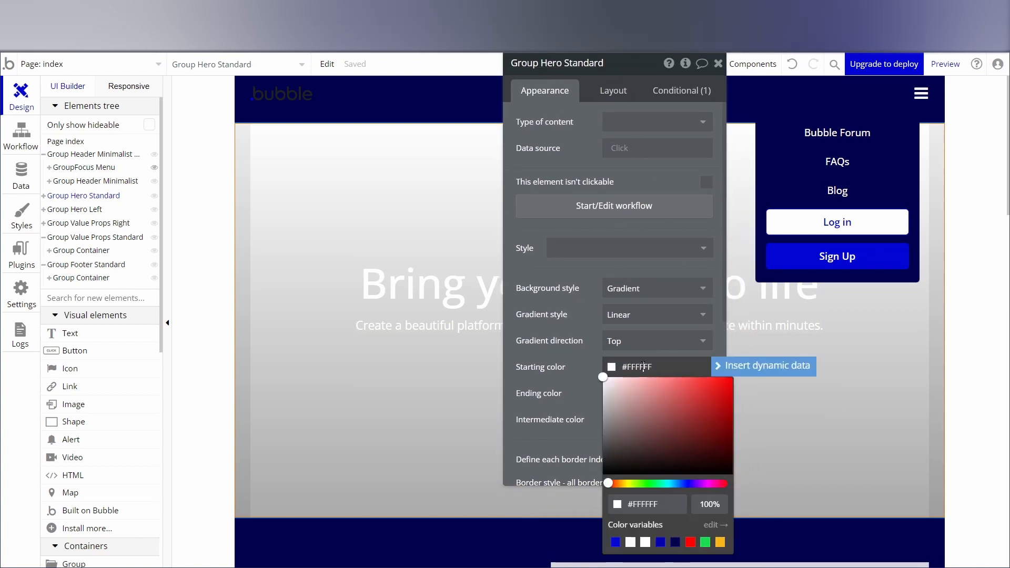
{"action": "left_click", "coordinate": [660, 542]}
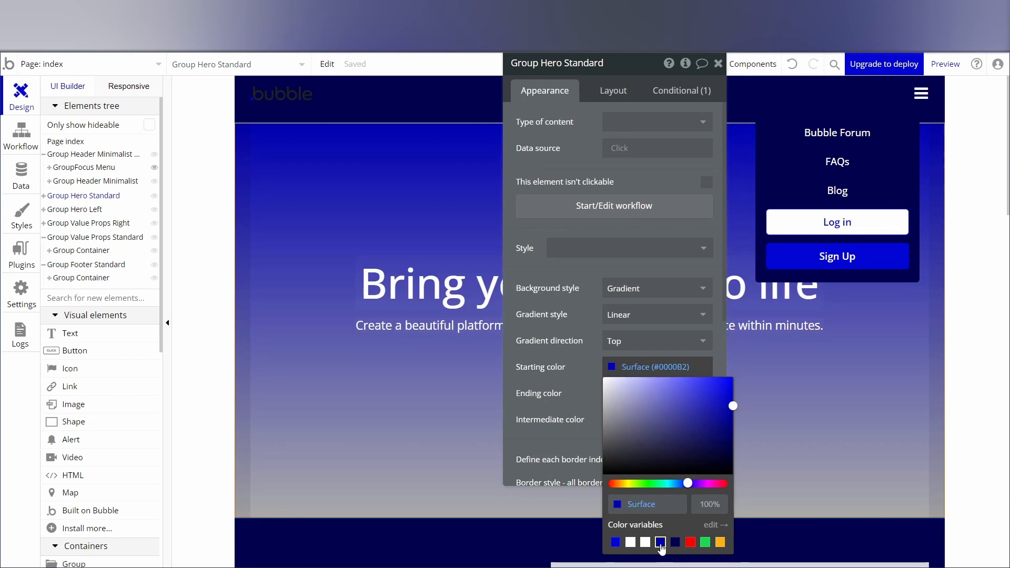
{"action": "left_click", "coordinate": [575, 381]}
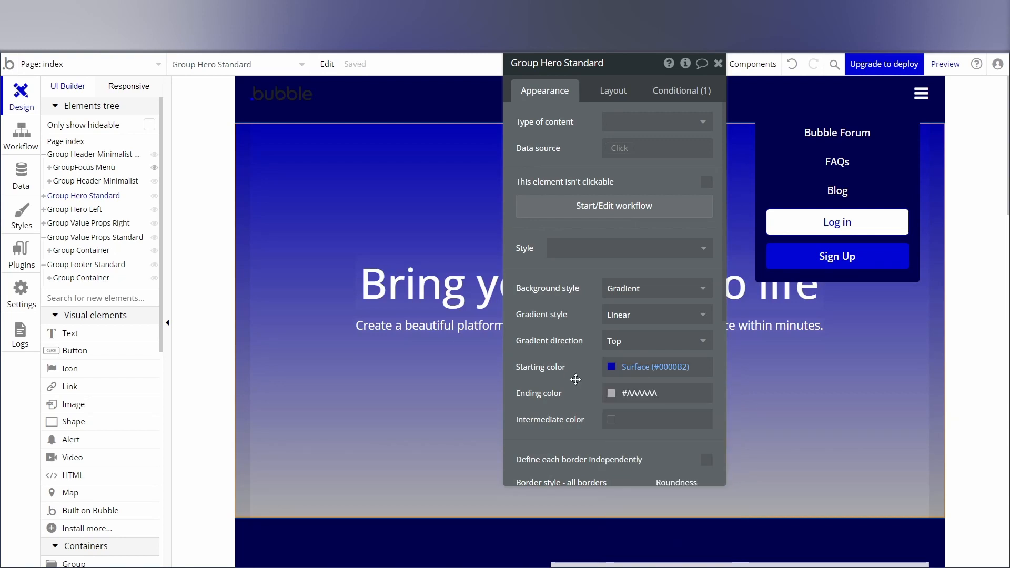
Set the hero gradient's ending color to the Background (#00004E) variable and close the group's property editor.
{"action": "left_click", "coordinate": [614, 395]}
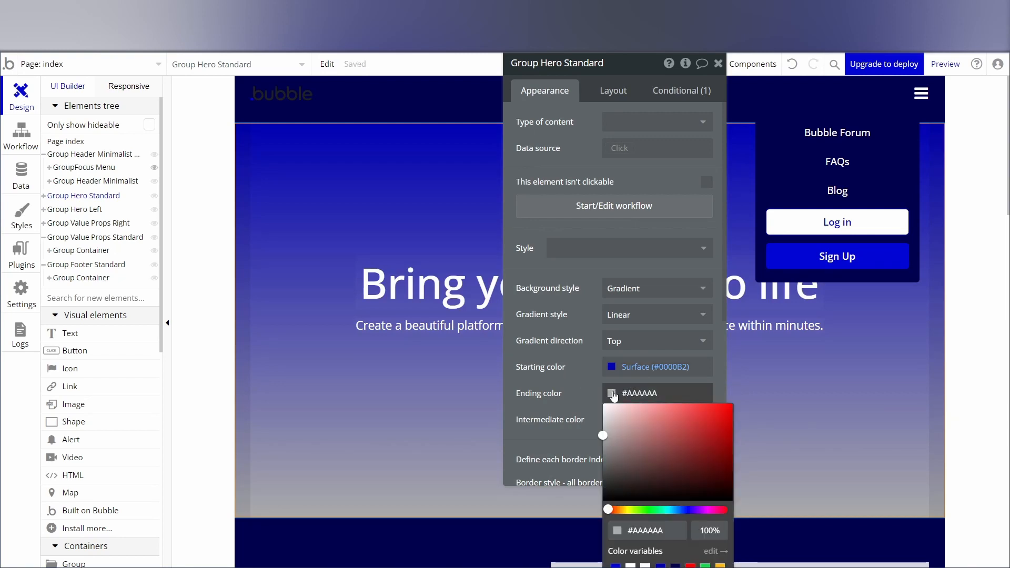
{"action": "left_click", "coordinate": [675, 565]}
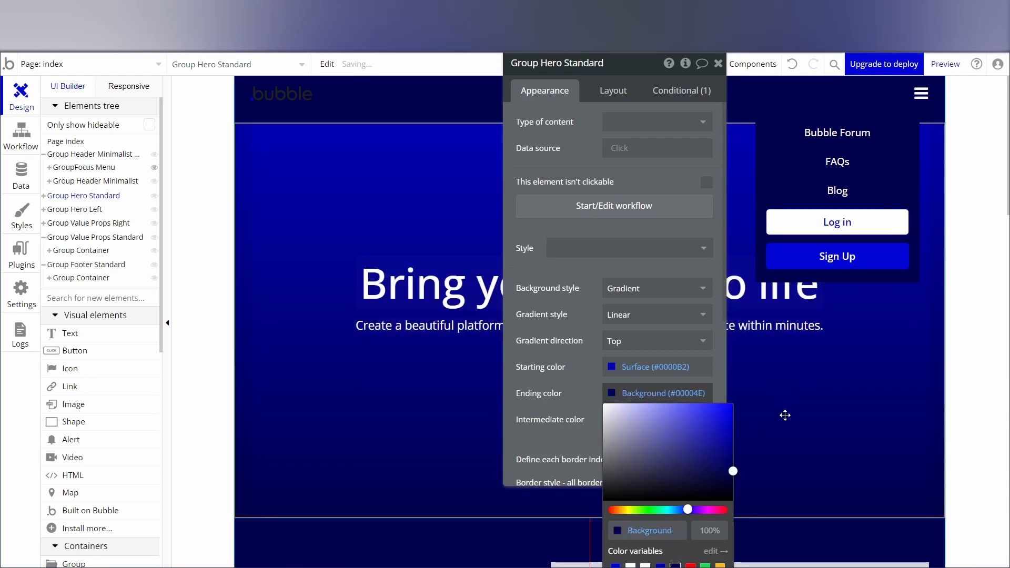
{"action": "left_click", "coordinate": [816, 472]}
{"action": "left_click_drag", "start_coordinate": [634, 69], "coordinate": [598, 80]}
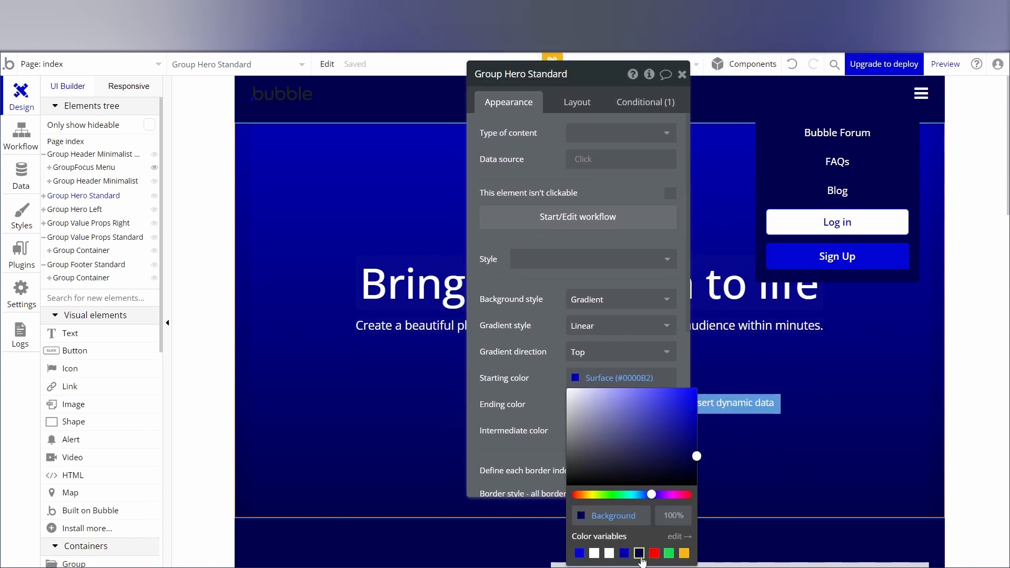
{"action": "left_click", "coordinate": [773, 493]}
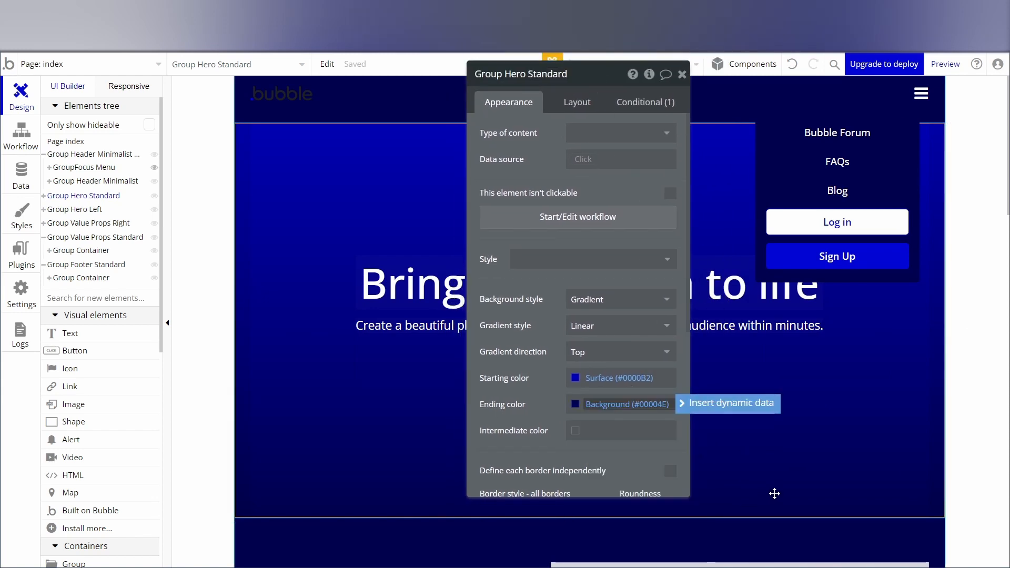
{"action": "left_click", "coordinate": [682, 74]}
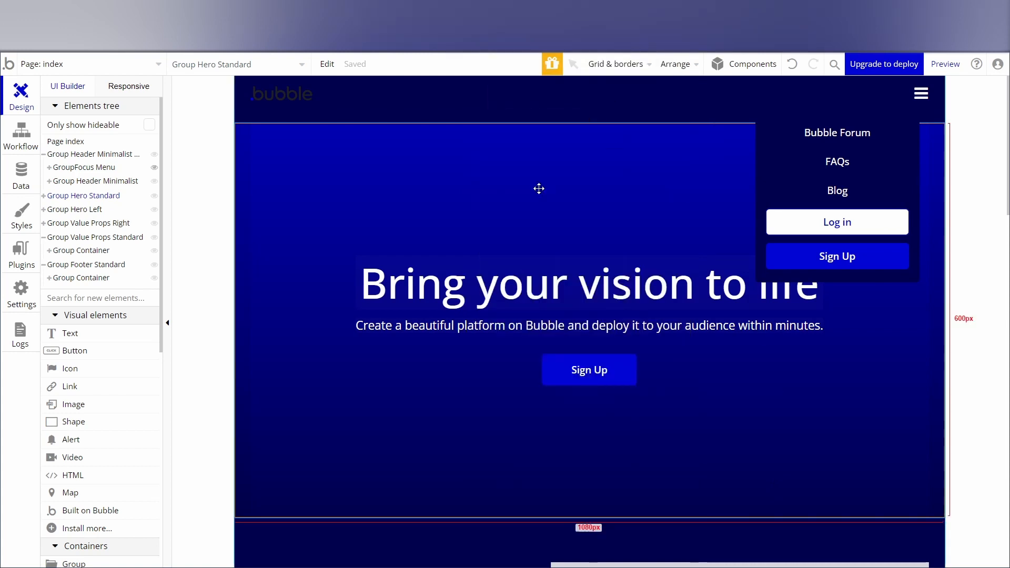
Deselect the hero group and hide GroupFocus Menu on the editor canvas.
{"action": "left_click", "coordinate": [220, 276]}
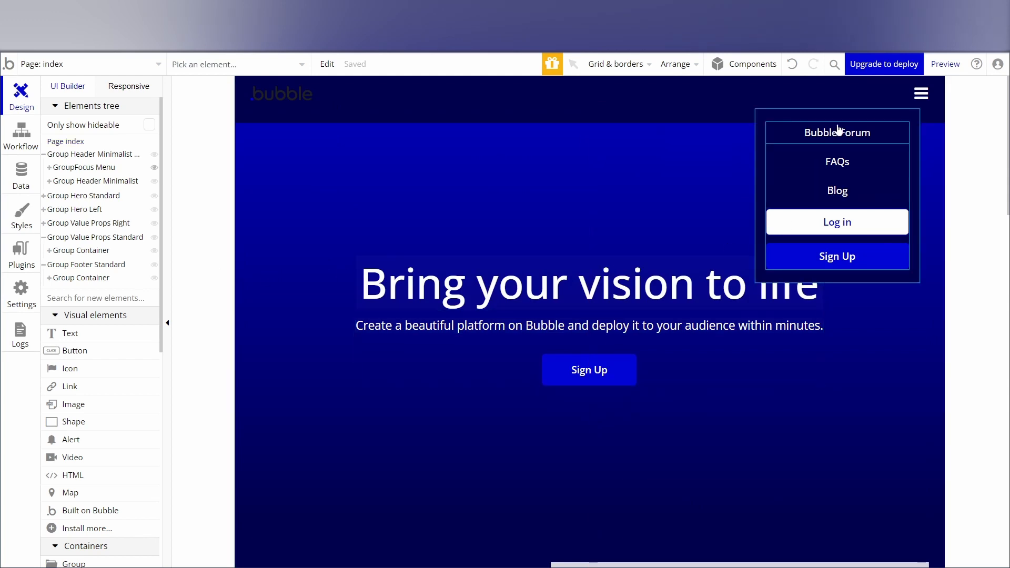
{"action": "left_click", "coordinate": [951, 210]}
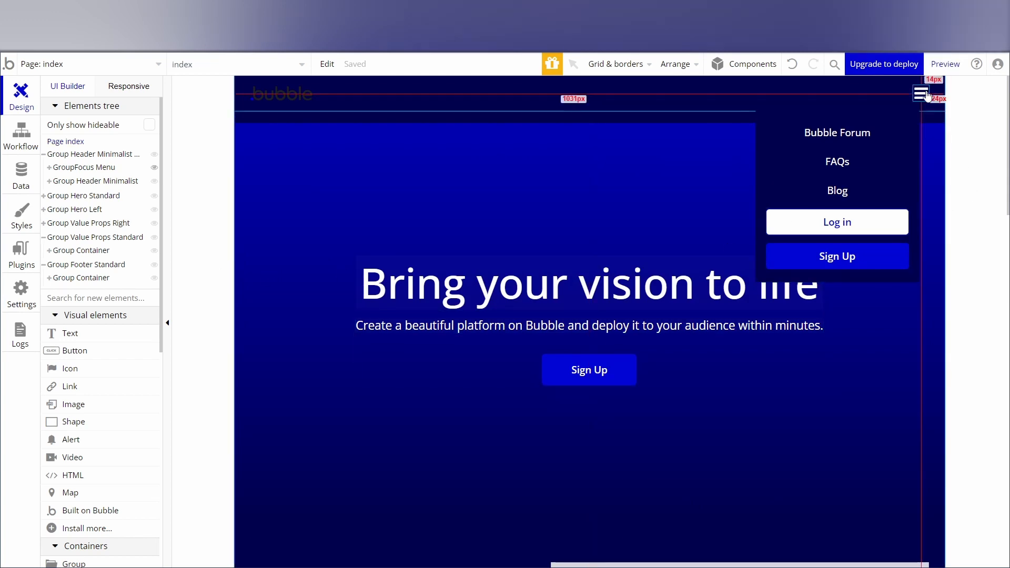
{"action": "left_click", "coordinate": [154, 168]}
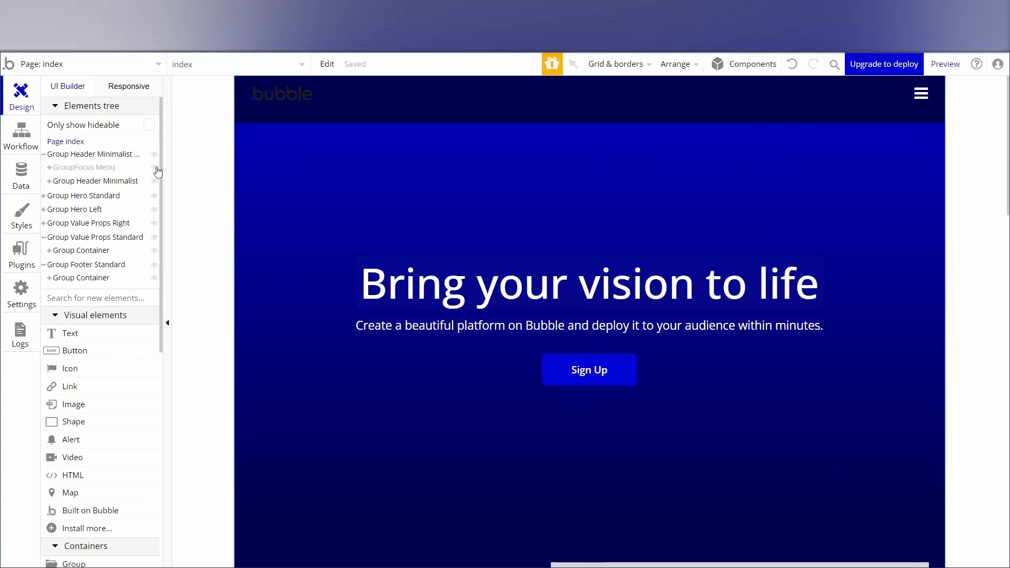
Preview the page and examine how the hero gradient blends into the sections below, down to the footer.
{"action": "left_click", "coordinate": [942, 64]}
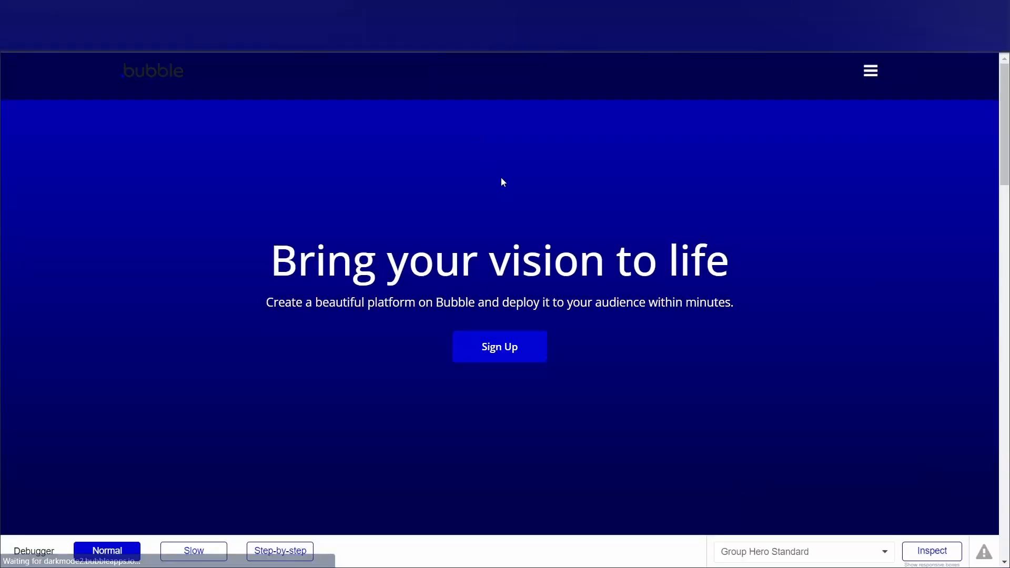
{"action": "scroll", "coordinate": [668, 269], "scroll_direction": "down", "scroll_amount": 7}
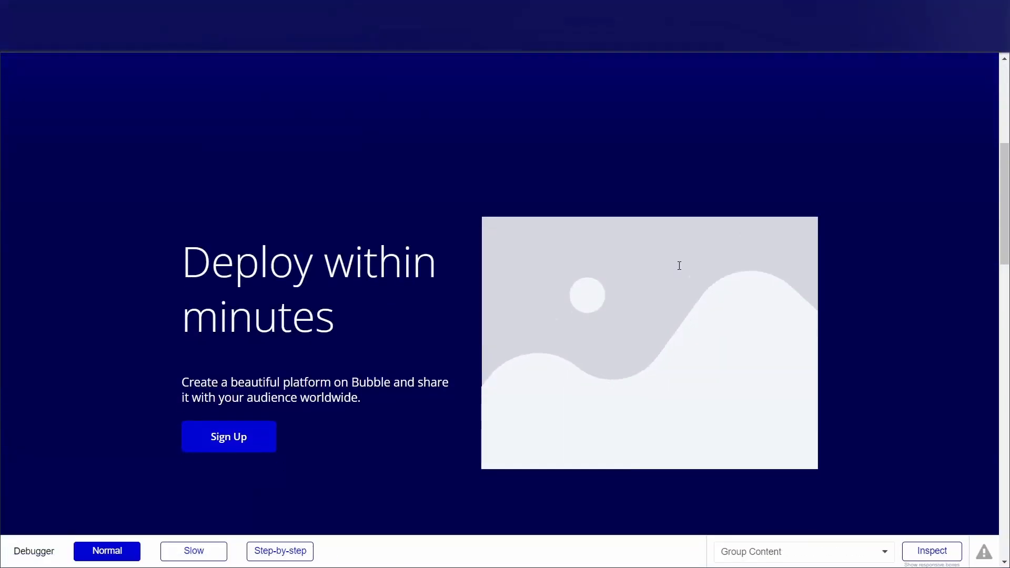
{"action": "scroll", "coordinate": [670, 269], "scroll_direction": "up", "scroll_amount": 5}
{"action": "scroll", "coordinate": [642, 251], "scroll_direction": "down", "scroll_amount": 10}
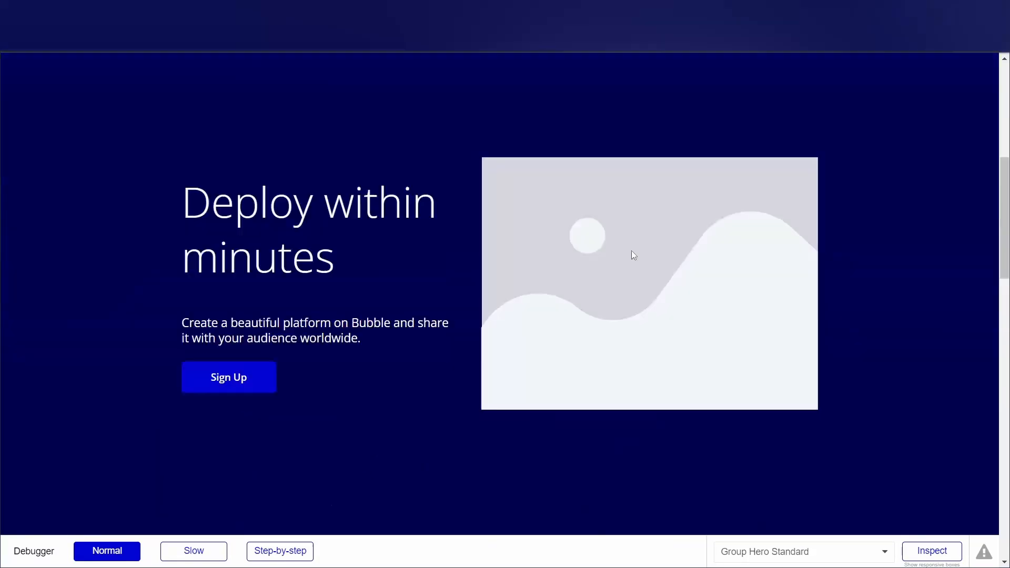
{"action": "scroll", "coordinate": [631, 270], "scroll_direction": "up", "scroll_amount": 13}
{"action": "scroll", "coordinate": [633, 264], "scroll_direction": "down", "scroll_amount": 15}
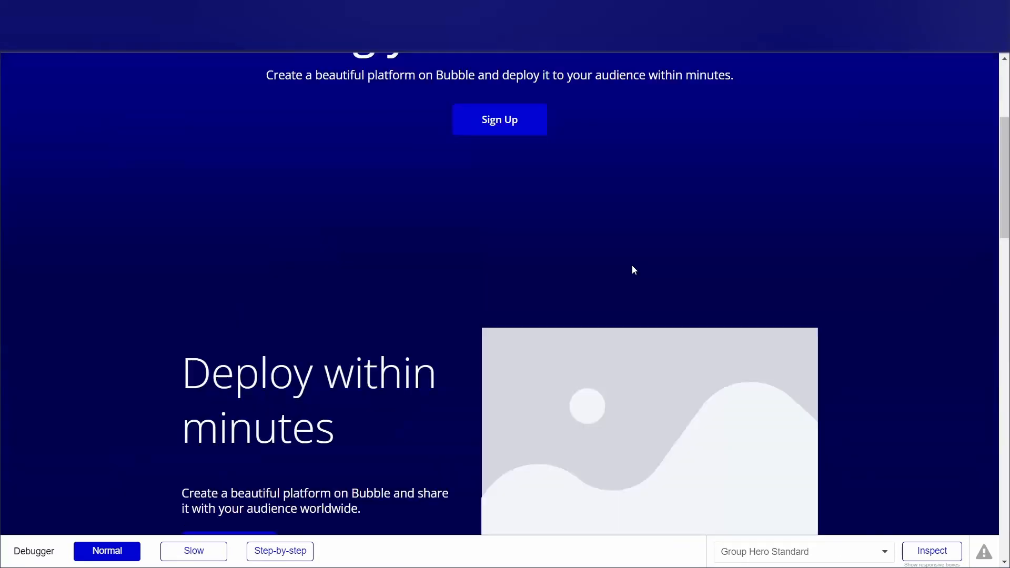
{"action": "scroll", "coordinate": [647, 310], "scroll_direction": "up", "scroll_amount": 6}
{"action": "scroll", "coordinate": [652, 289], "scroll_direction": "up", "scroll_amount": 8}
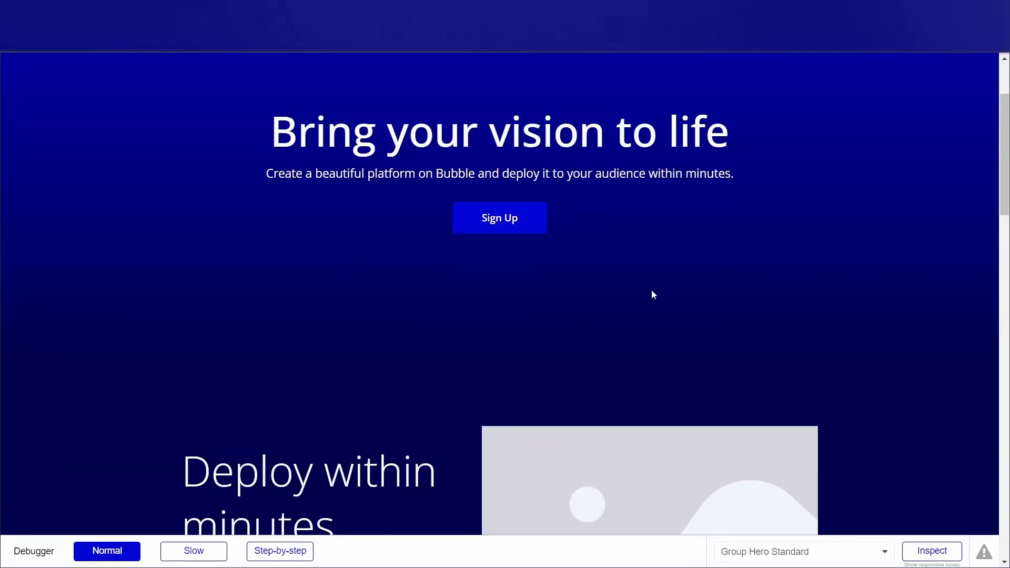
{"action": "scroll", "coordinate": [368, 134], "scroll_direction": "down", "scroll_amount": 1}
{"action": "scroll", "coordinate": [165, 96], "scroll_direction": "up", "scroll_amount": 2}
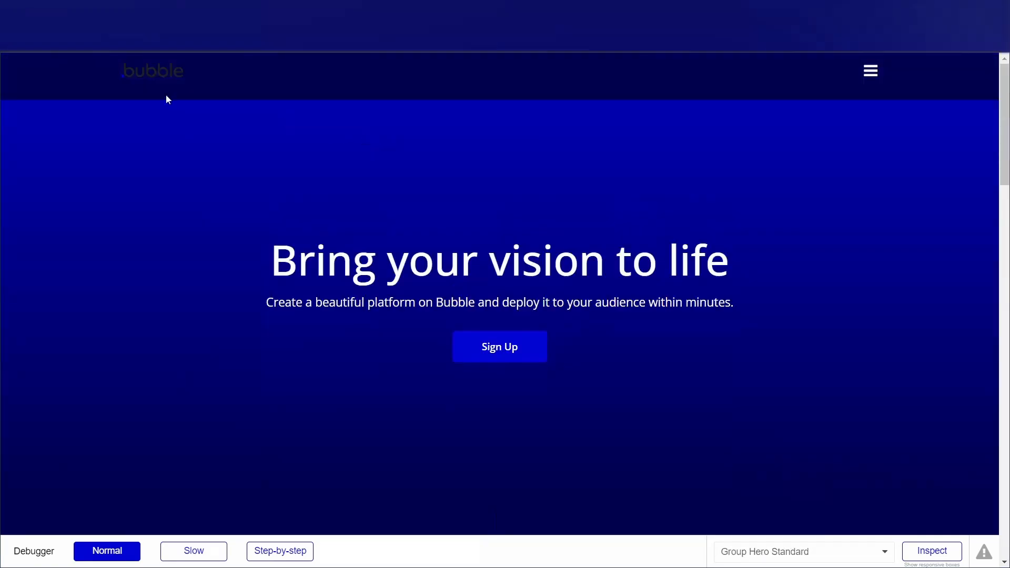
{"action": "scroll", "coordinate": [606, 205], "scroll_direction": "down", "scroll_amount": 9}
{"action": "scroll", "coordinate": [595, 236], "scroll_direction": "down", "scroll_amount": 4}
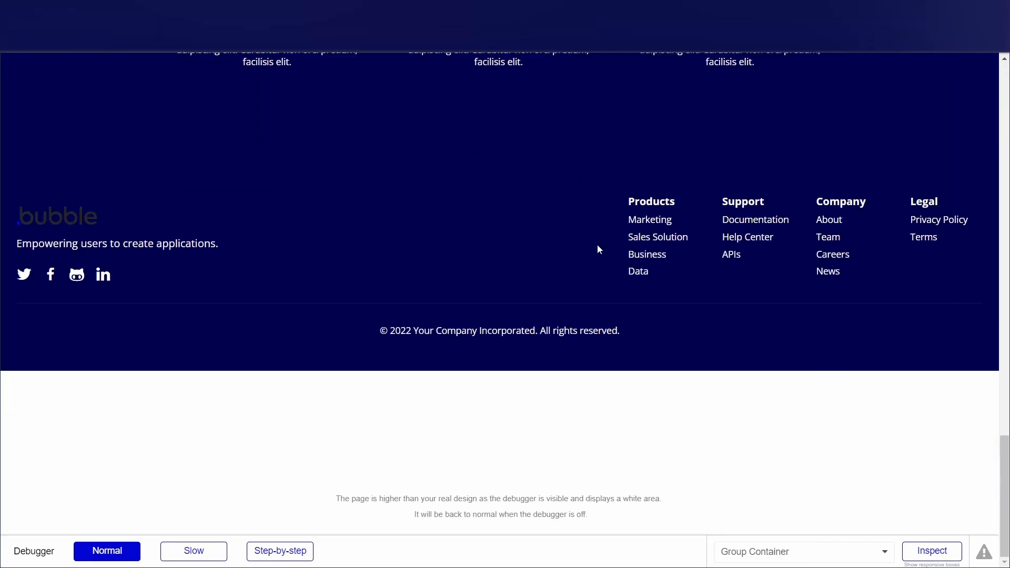
{"action": "scroll", "coordinate": [598, 247], "scroll_direction": "up", "scroll_amount": 12}
Back in the editor, draw a floating group about 1046 px wide and 102 px high across the top of the page.
{"action": "left_click", "coordinate": [182, 9]}
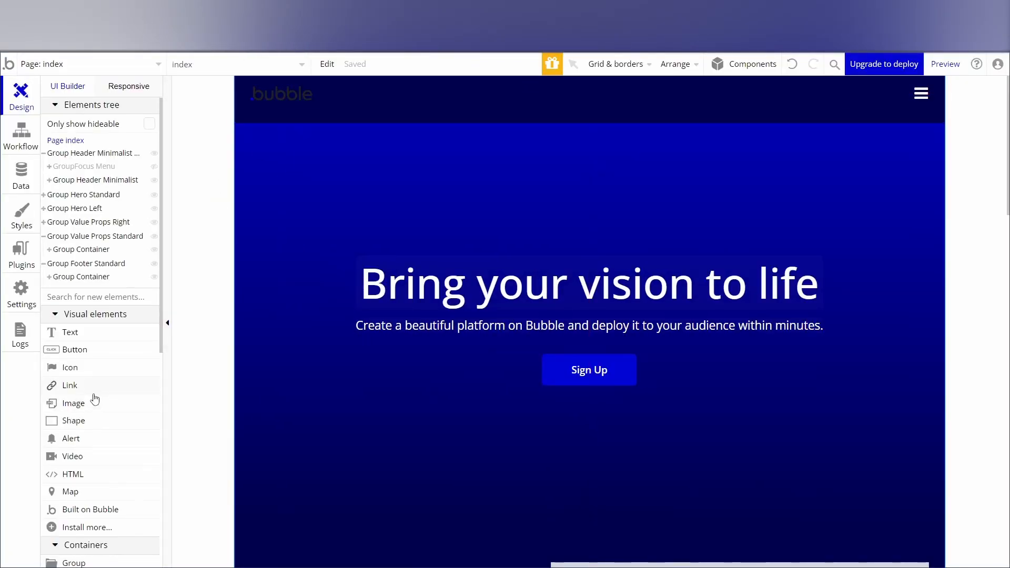
{"action": "scroll", "coordinate": [92, 399], "scroll_direction": "down", "scroll_amount": 3}
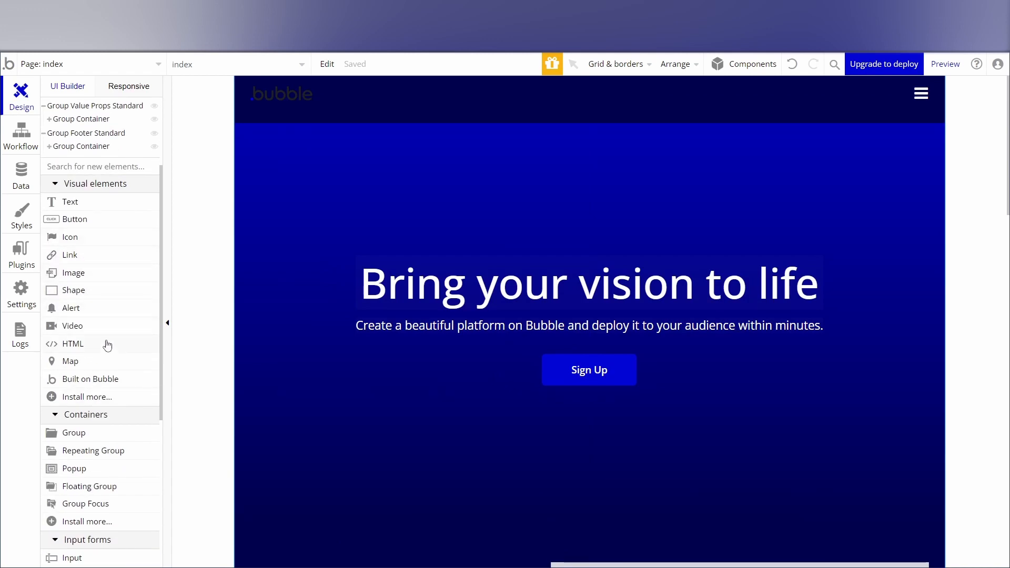
{"action": "scroll", "coordinate": [74, 389], "scroll_direction": "down", "scroll_amount": 3}
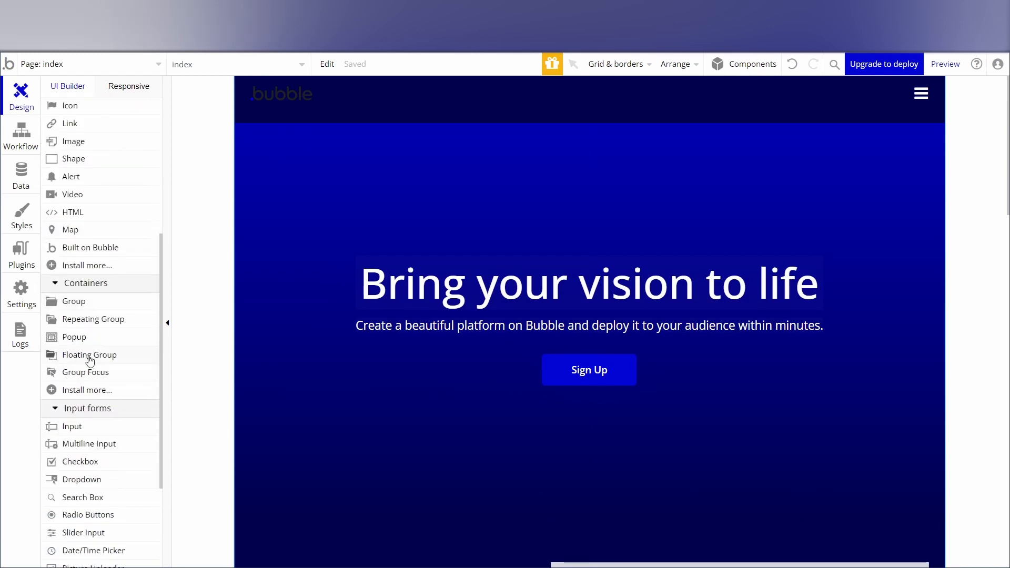
{"action": "mouse_move", "coordinate": [88, 360]}
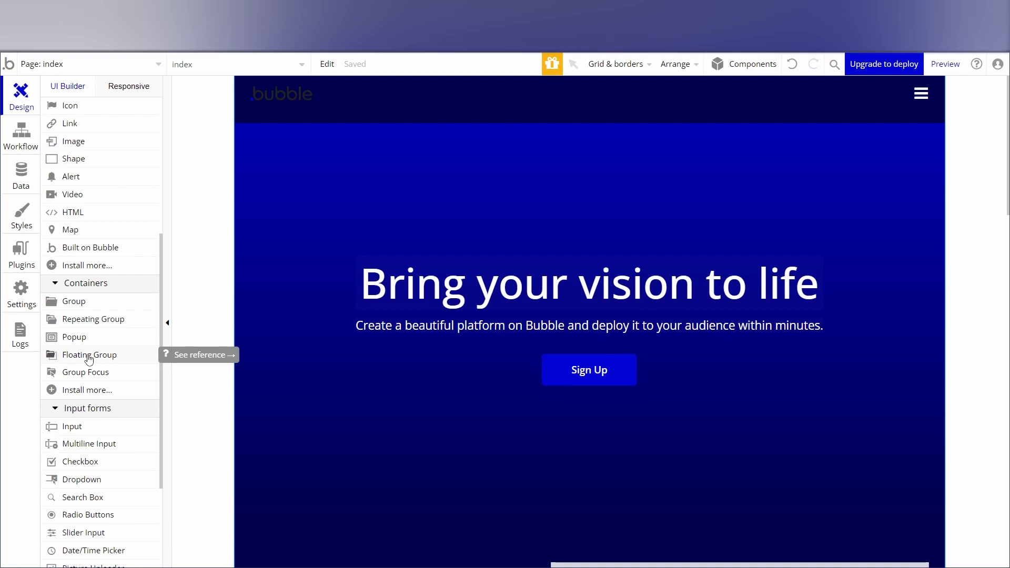
{"action": "left_click", "coordinate": [89, 360]}
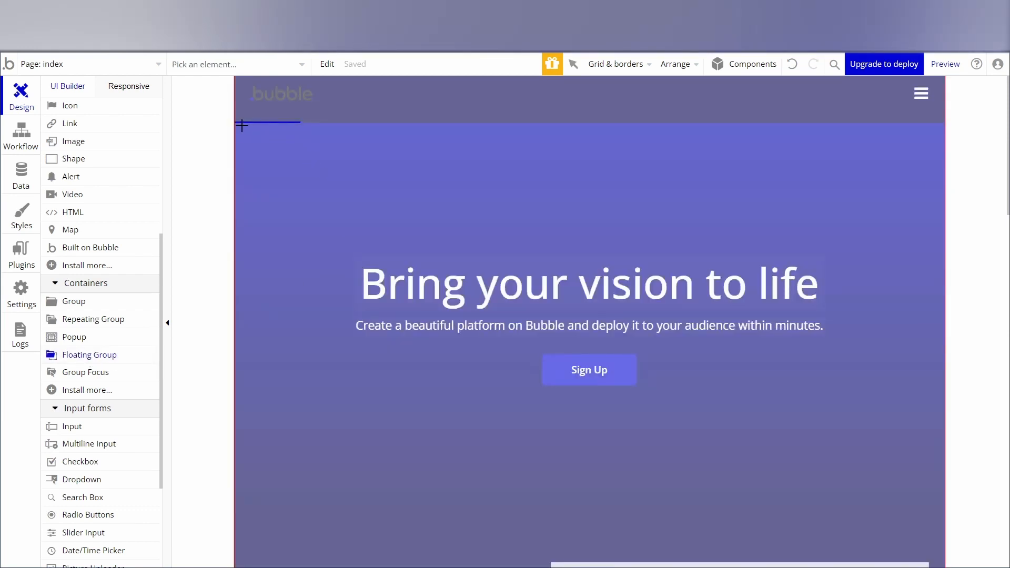
{"action": "left_click_drag", "start_coordinate": [239, 124], "coordinate": [928, 195]}
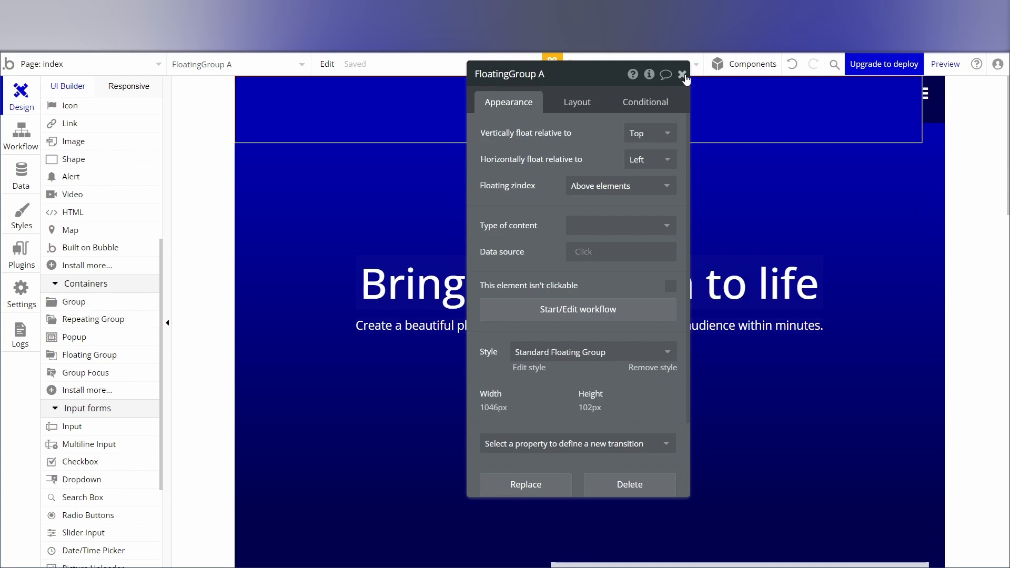
Set the floating group's container layout to Row, after trying Align to parent, and center its container alignment.
{"action": "left_click", "coordinate": [579, 99]}
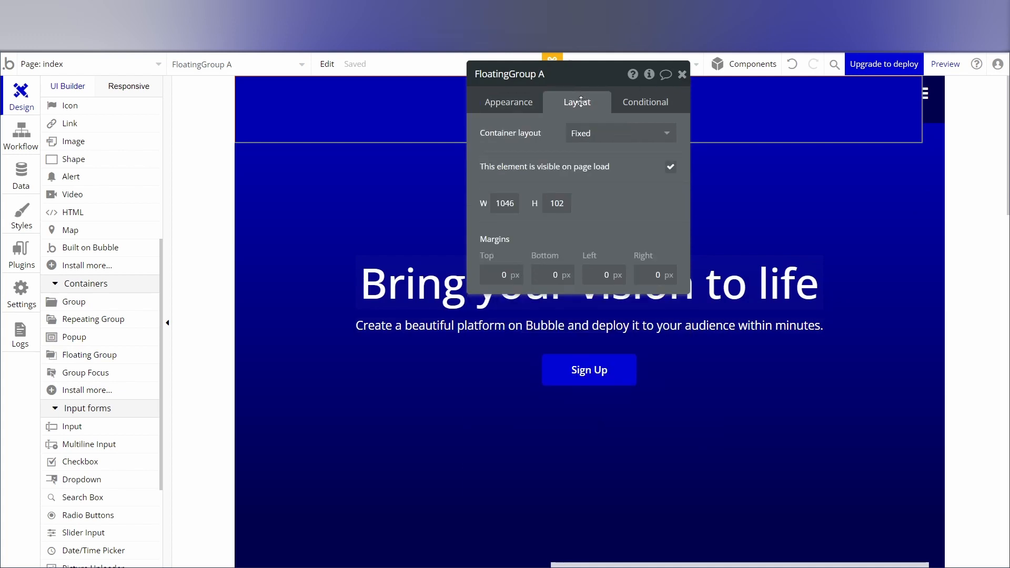
{"action": "left_click", "coordinate": [612, 132]}
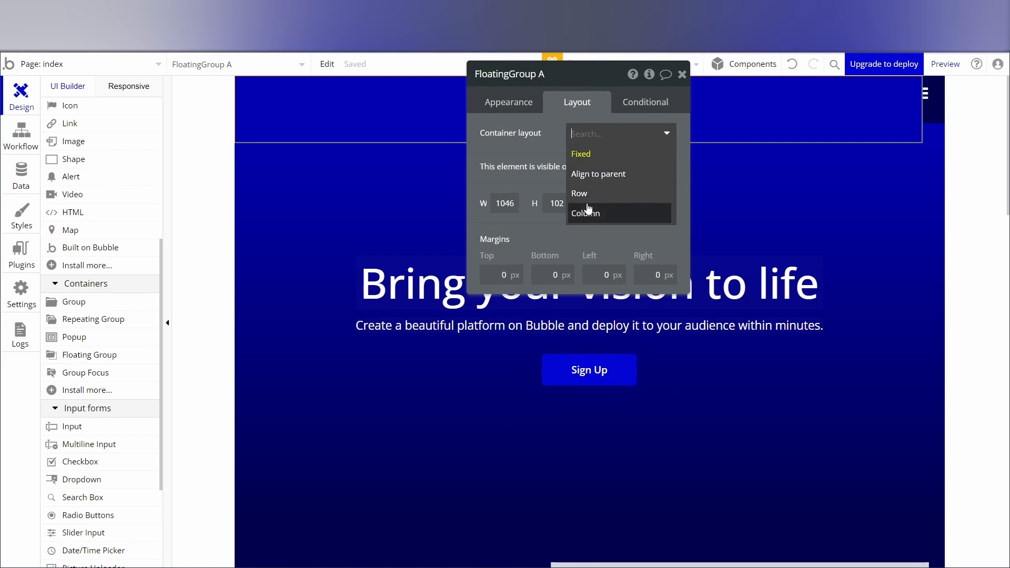
{"action": "left_click", "coordinate": [612, 174]}
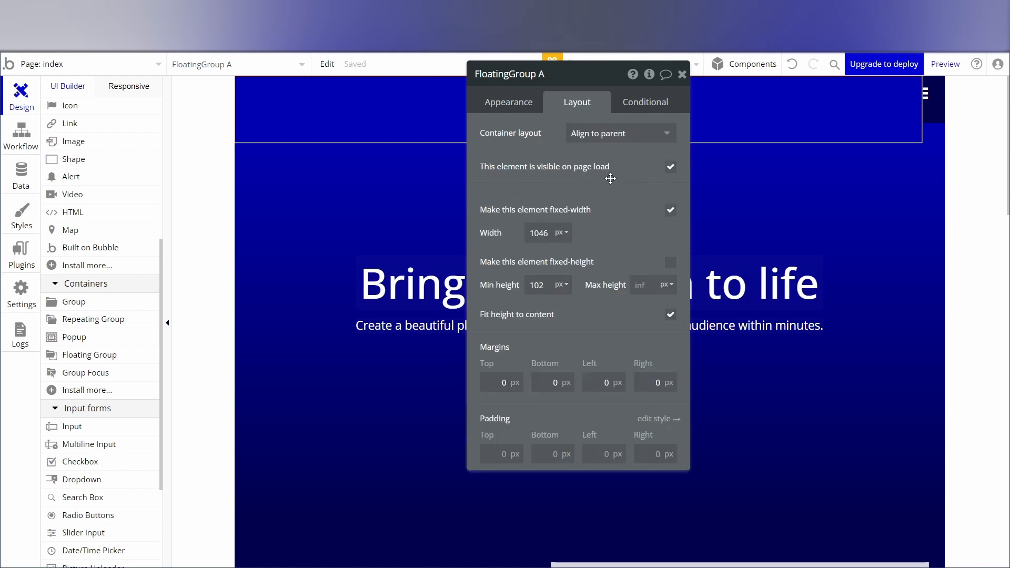
{"action": "left_click", "coordinate": [605, 135]}
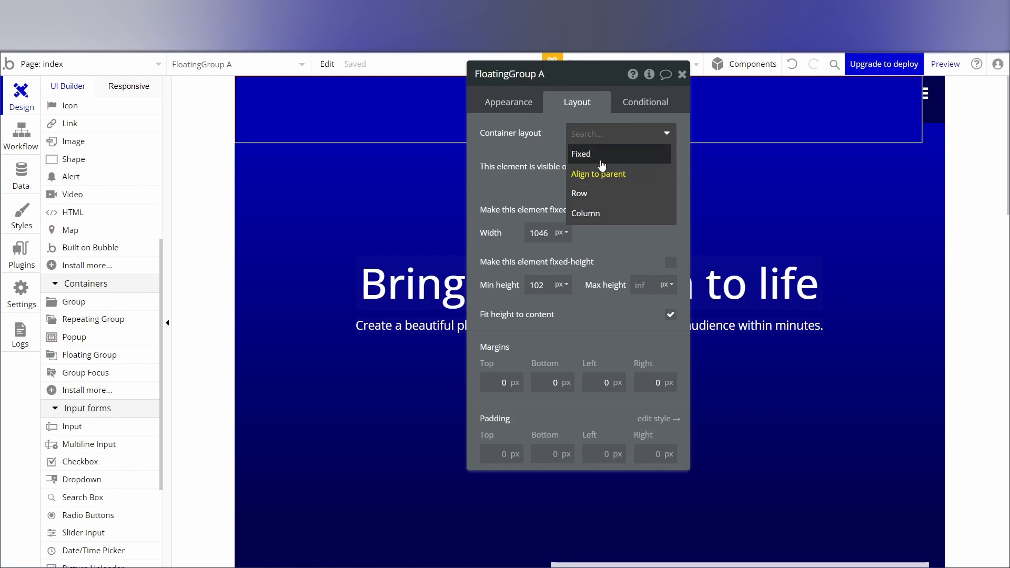
{"action": "left_click", "coordinate": [588, 194]}
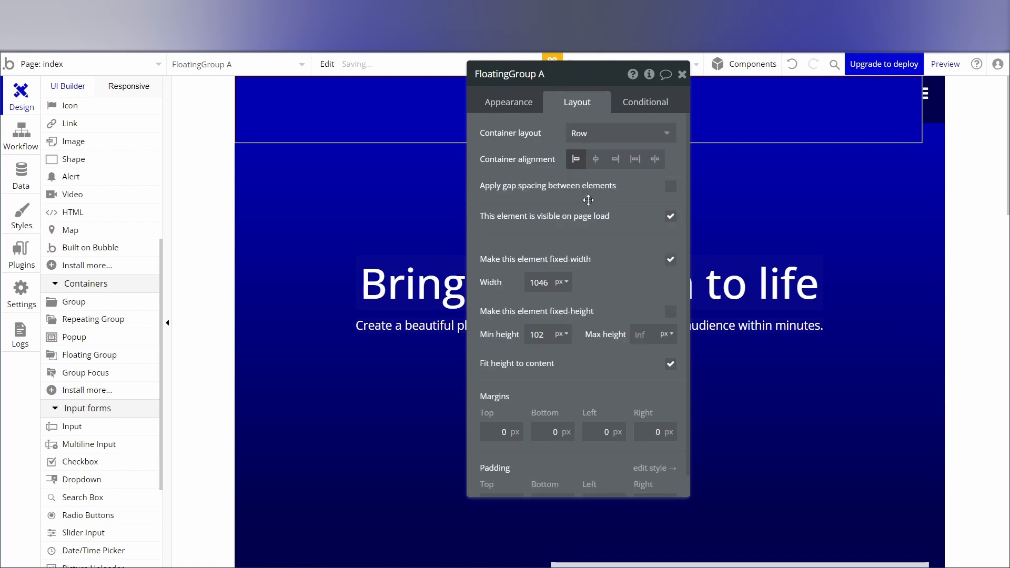
{"action": "left_click", "coordinate": [593, 170]}
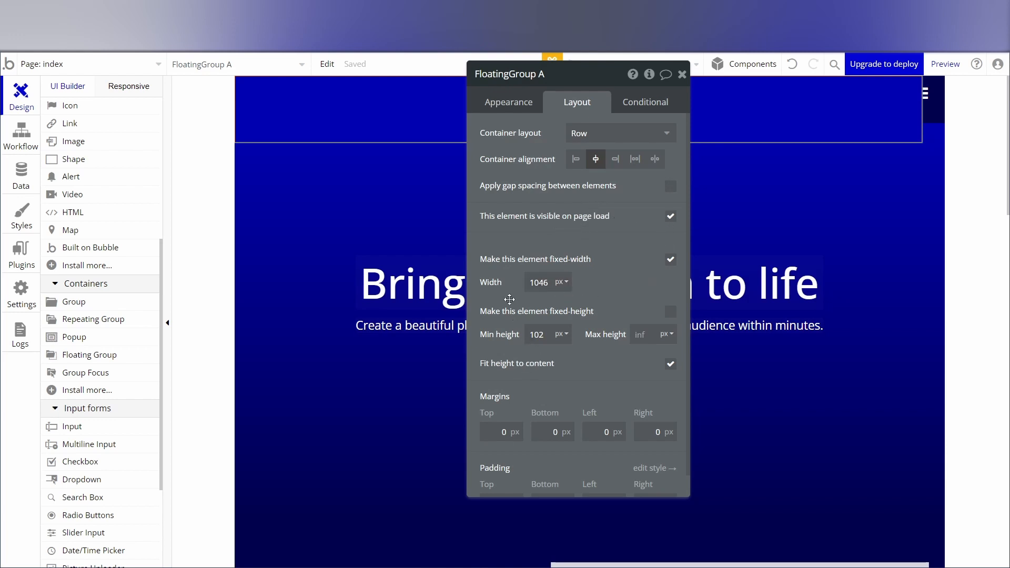
Turn off the floating group's fixed width, set its minimum width to 0 px, and close its properties.
{"action": "left_click", "coordinate": [671, 262]}
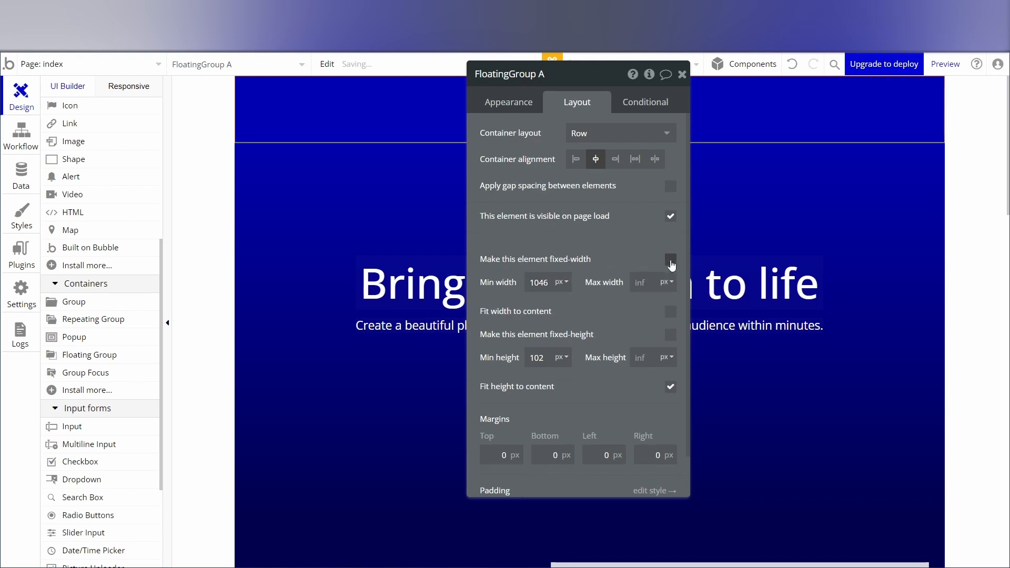
{"action": "double_click", "coordinate": [542, 284]}
{"action": "type", "text": "0"}
{"action": "left_click", "coordinate": [682, 77]}
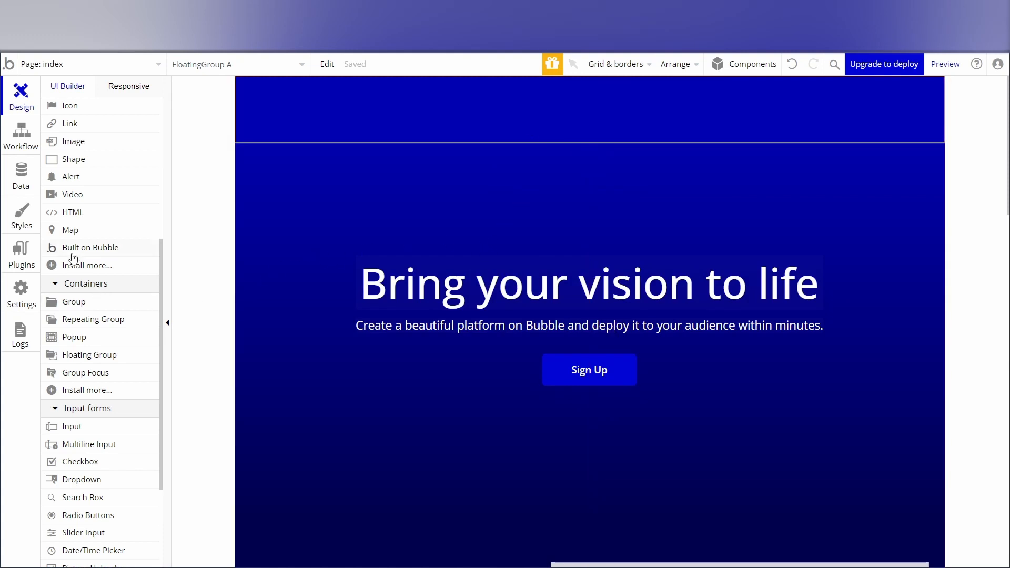
Collapse Group Header Minimalist with Menu in the elements tree and nest it inside FloatingGroup A.
{"action": "scroll", "coordinate": [78, 252], "scroll_direction": "up", "scroll_amount": 5}
{"action": "left_click", "coordinate": [76, 157]}
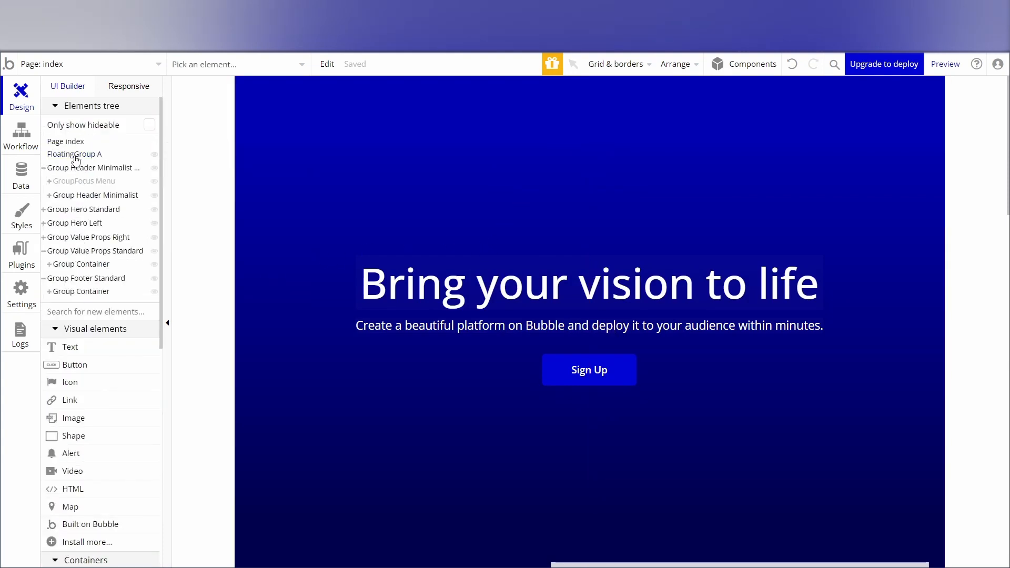
{"action": "left_click", "coordinate": [96, 169]}
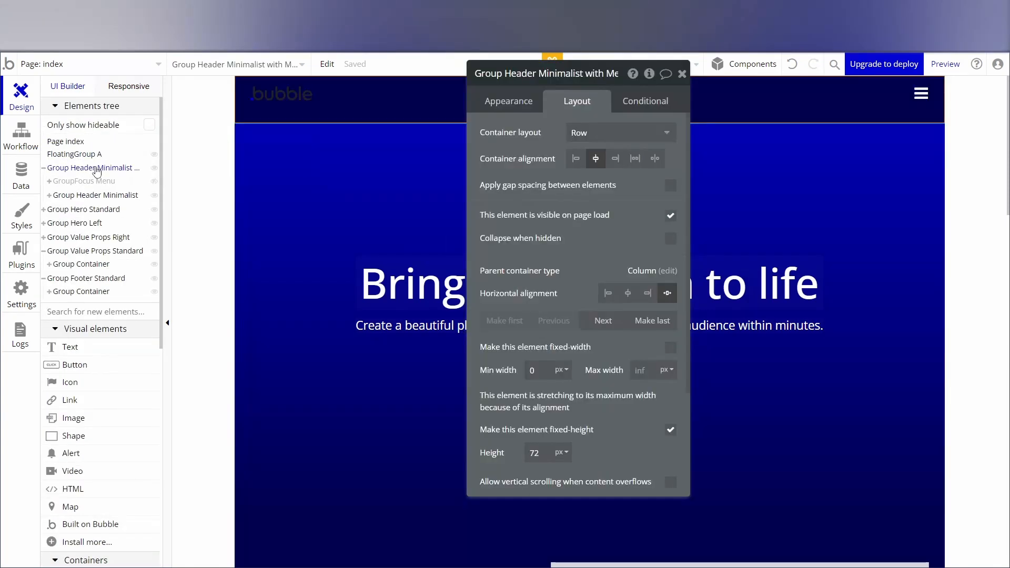
{"action": "left_click", "coordinate": [44, 168]}
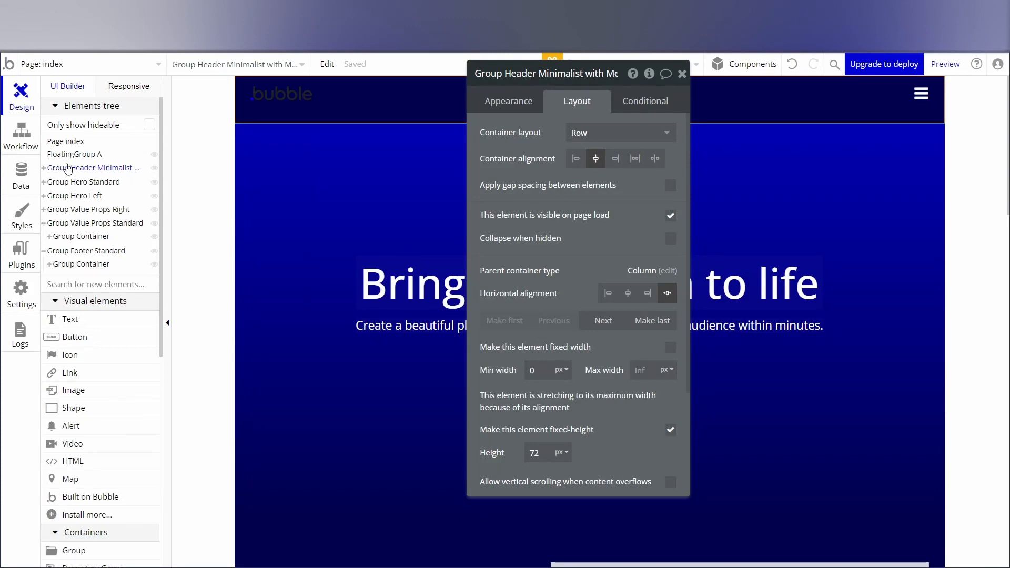
{"action": "mouse_move", "coordinate": [90, 160]}
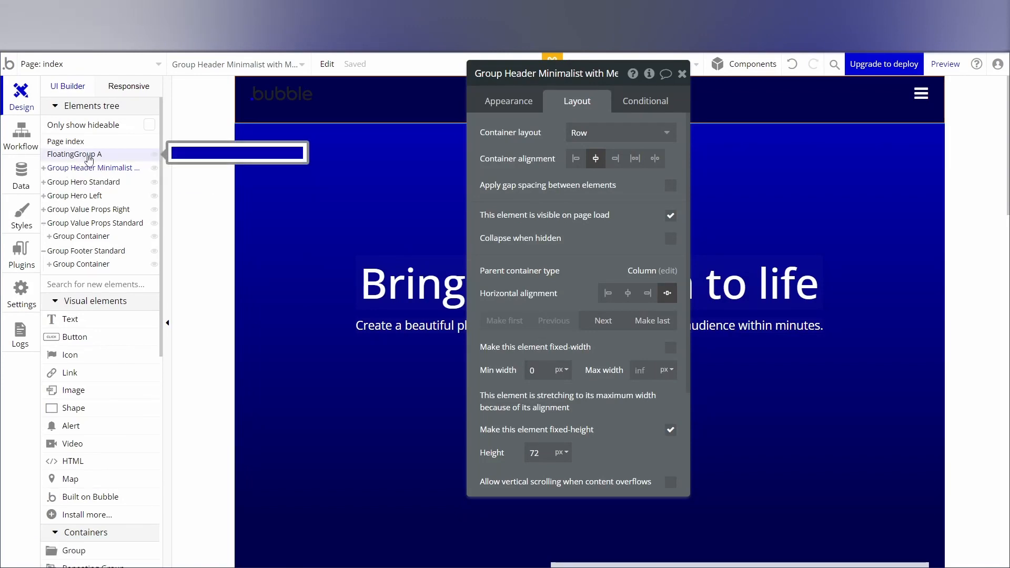
{"action": "left_click_drag", "start_coordinate": [90, 168], "coordinate": [88, 158]}
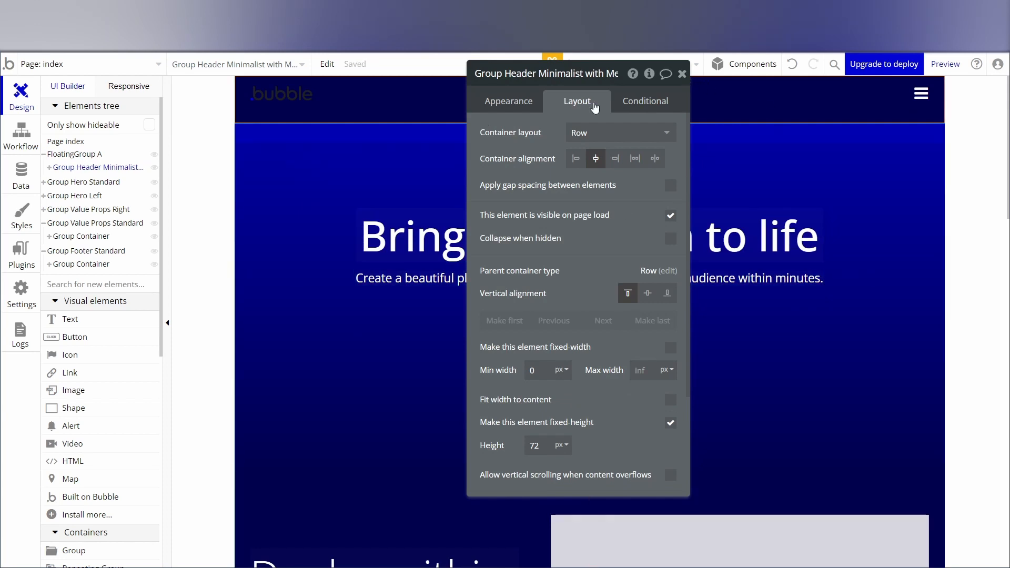
Set the border roundness of the nested minimalist header group to 20.
{"action": "left_click", "coordinate": [78, 172]}
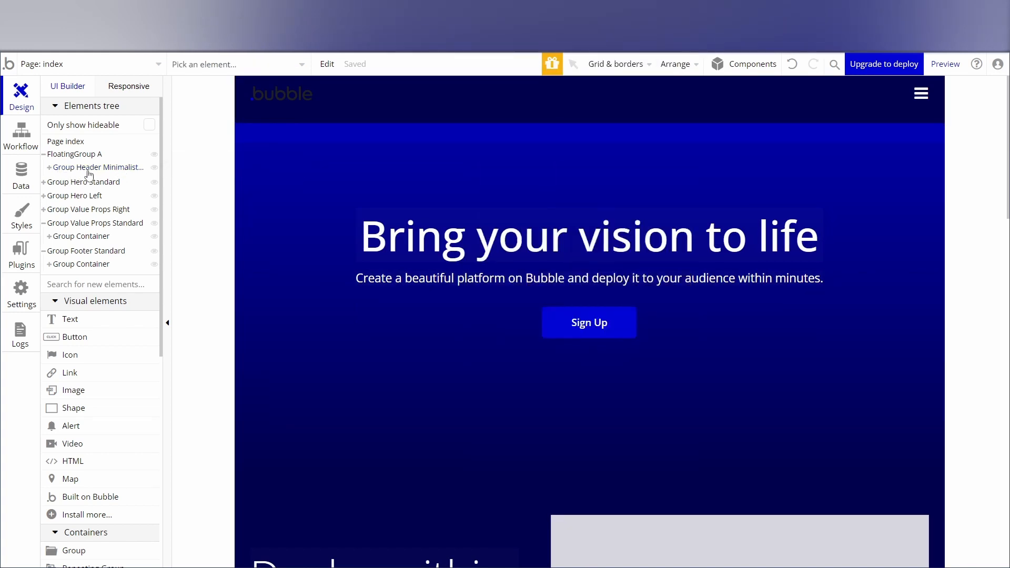
{"action": "left_click", "coordinate": [106, 172]}
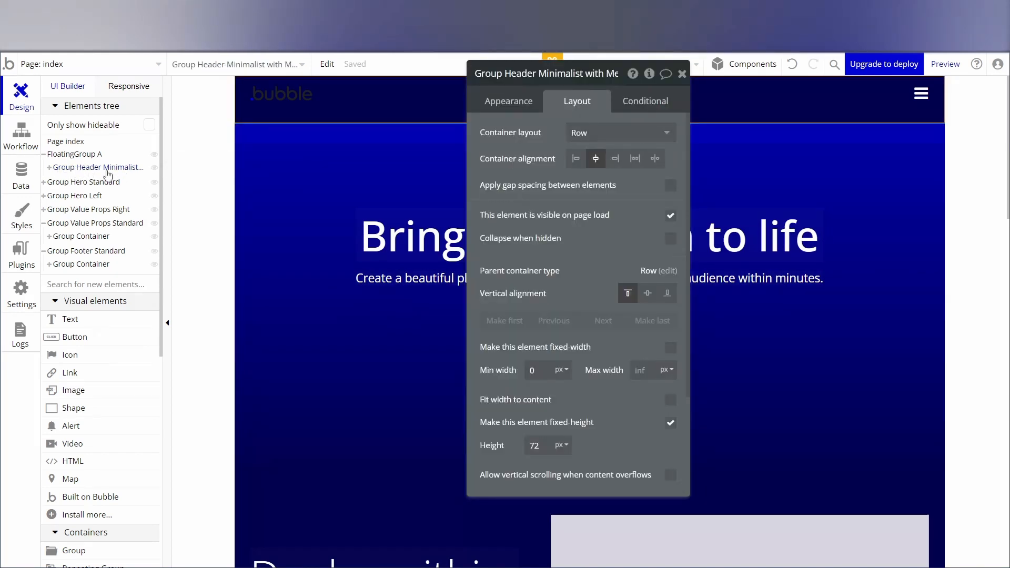
{"action": "left_click", "coordinate": [507, 105]}
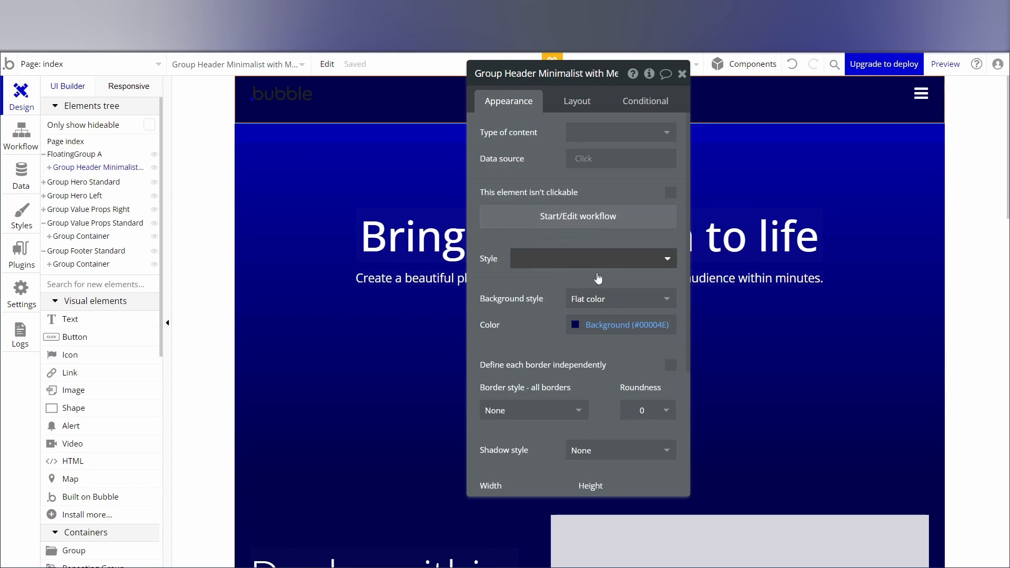
{"action": "left_click", "coordinate": [643, 411]}
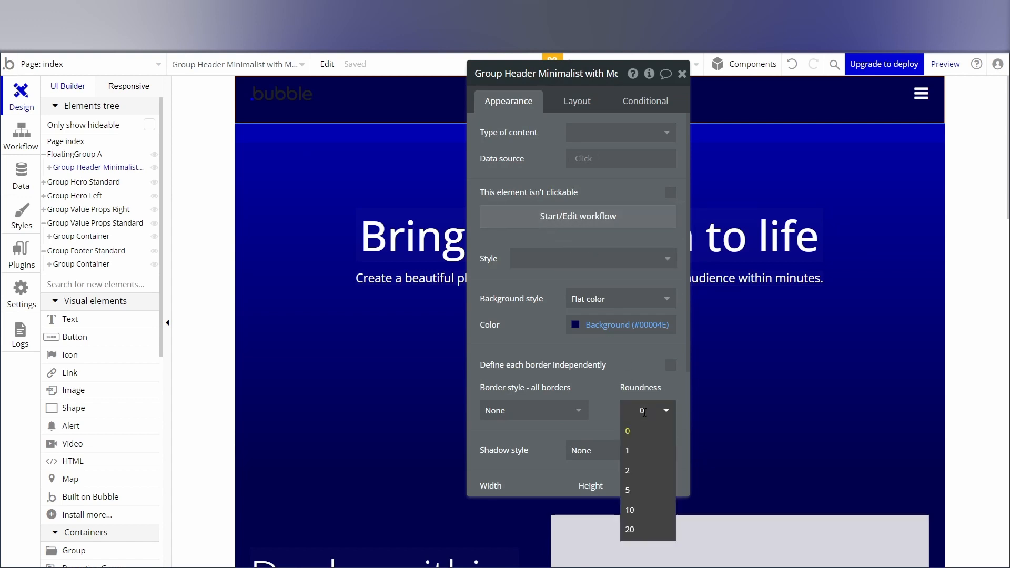
{"action": "left_click", "coordinate": [629, 529]}
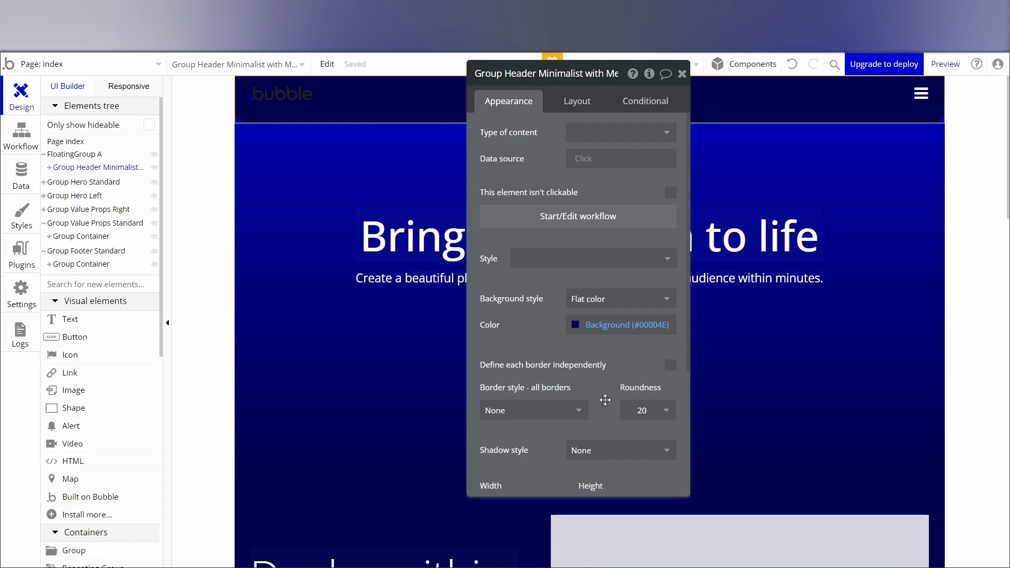
Look through the header group's appearance and layout settings, and preview the page to examine the rounded header.
{"action": "left_click_drag", "start_coordinate": [621, 77], "coordinate": [468, 145]}
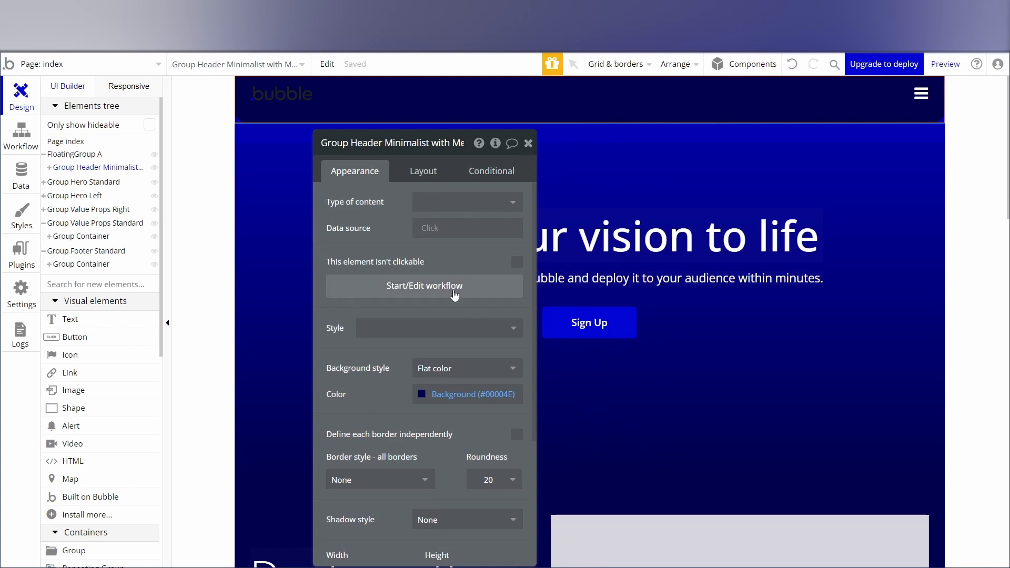
{"action": "scroll", "coordinate": [415, 304], "scroll_direction": "down", "scroll_amount": 4}
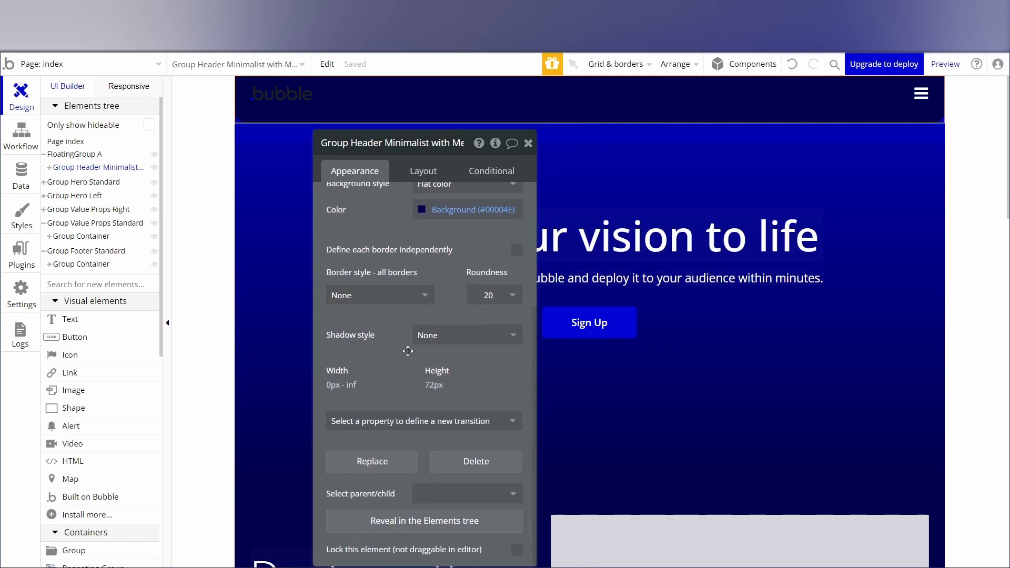
{"action": "scroll", "coordinate": [408, 351], "scroll_direction": "up", "scroll_amount": 2}
{"action": "scroll", "coordinate": [408, 350], "scroll_direction": "up", "scroll_amount": 2}
{"action": "left_click", "coordinate": [423, 172]}
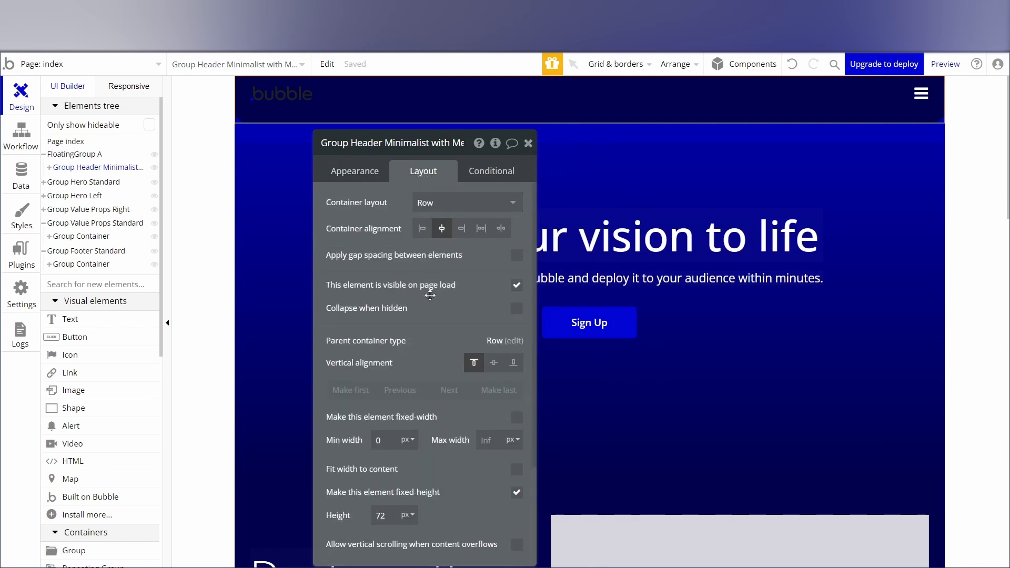
{"action": "scroll", "coordinate": [408, 348], "scroll_direction": "down", "scroll_amount": 3}
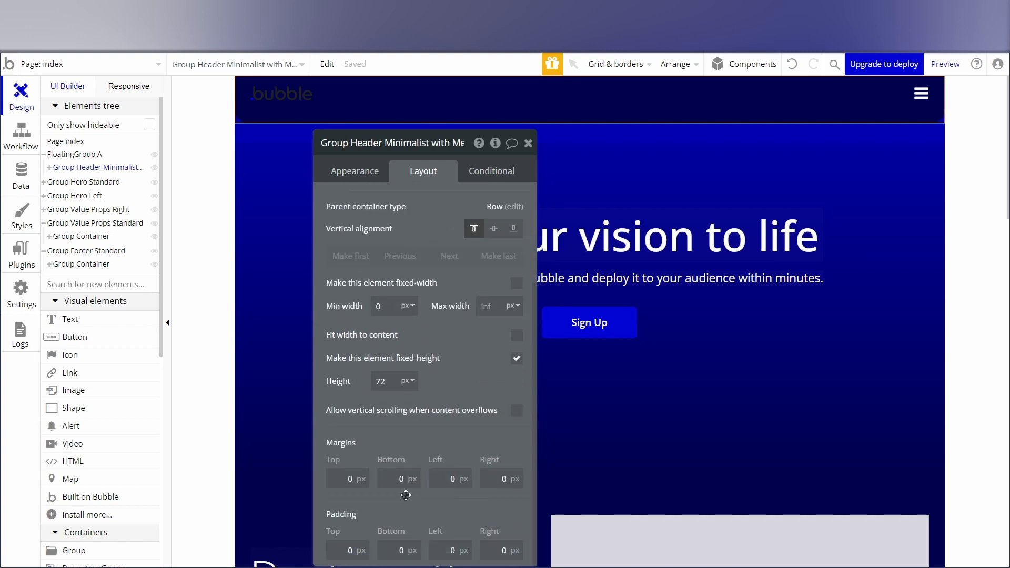
{"action": "left_click", "coordinate": [929, 65]}
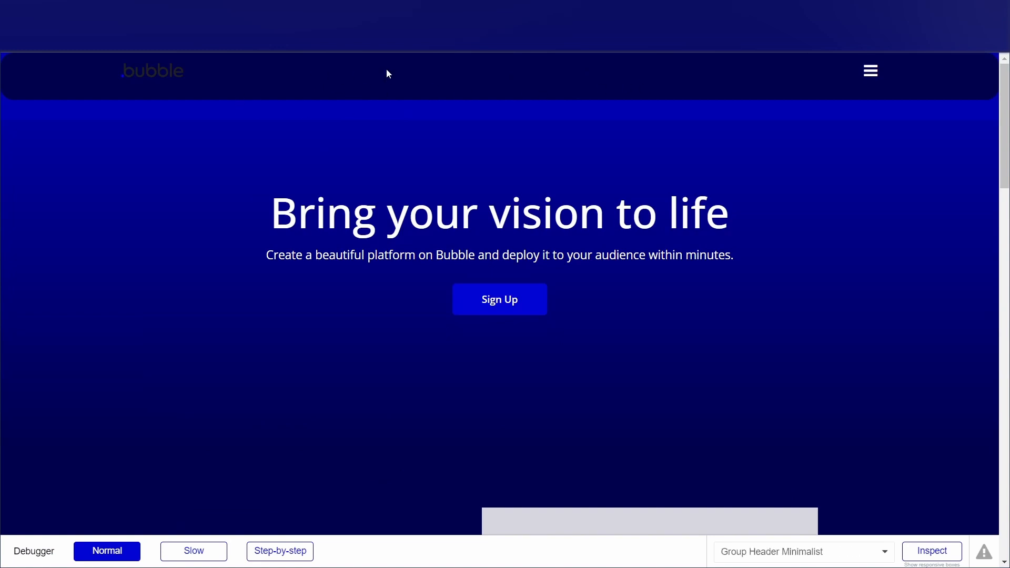
{"action": "left_click", "coordinate": [874, 78]}
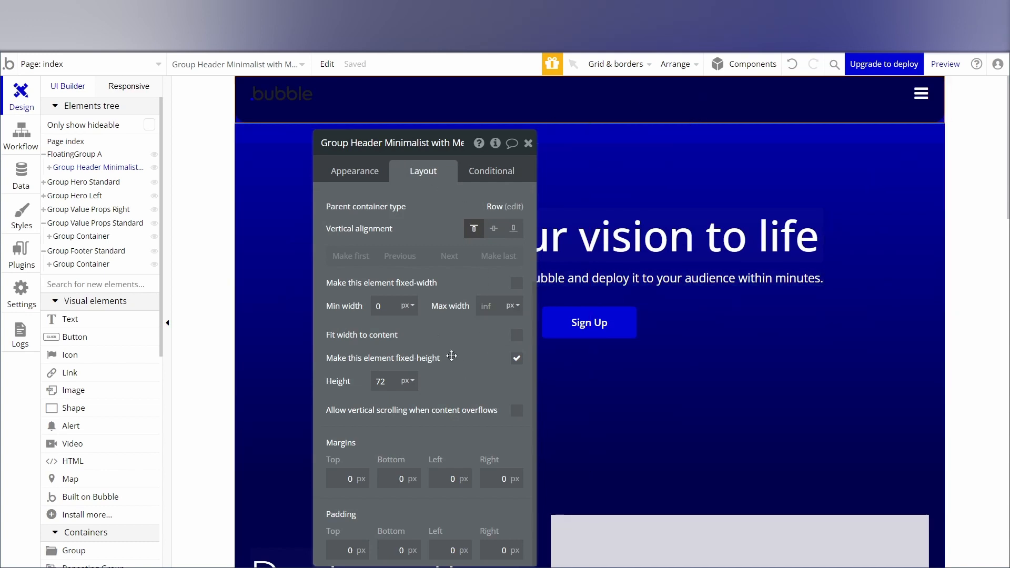
Remove FloatingGroup A's style, set its background style to None, and check the header in the page preview.
{"action": "left_click", "coordinate": [271, 132]}
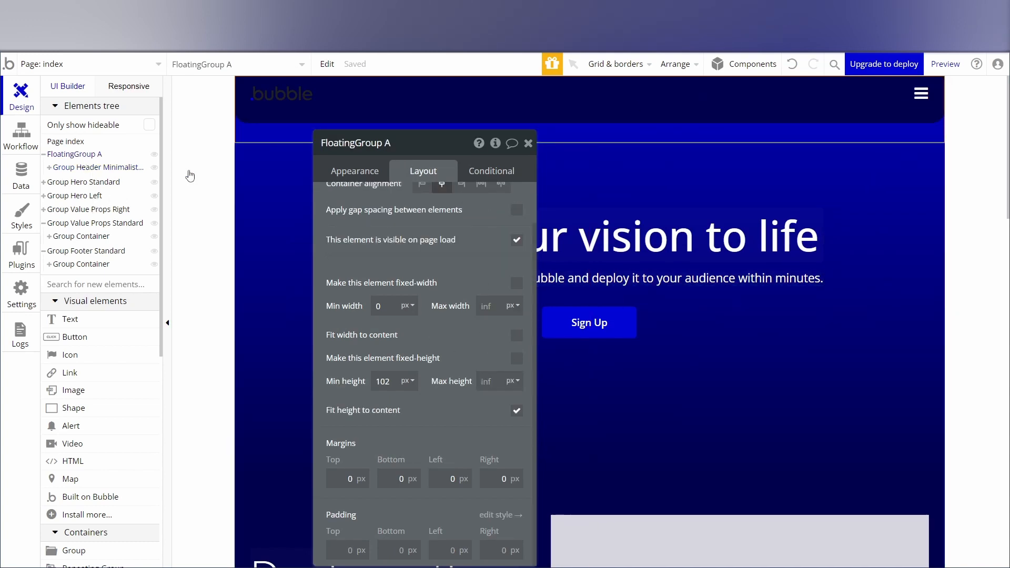
{"action": "left_click", "coordinate": [340, 173]}
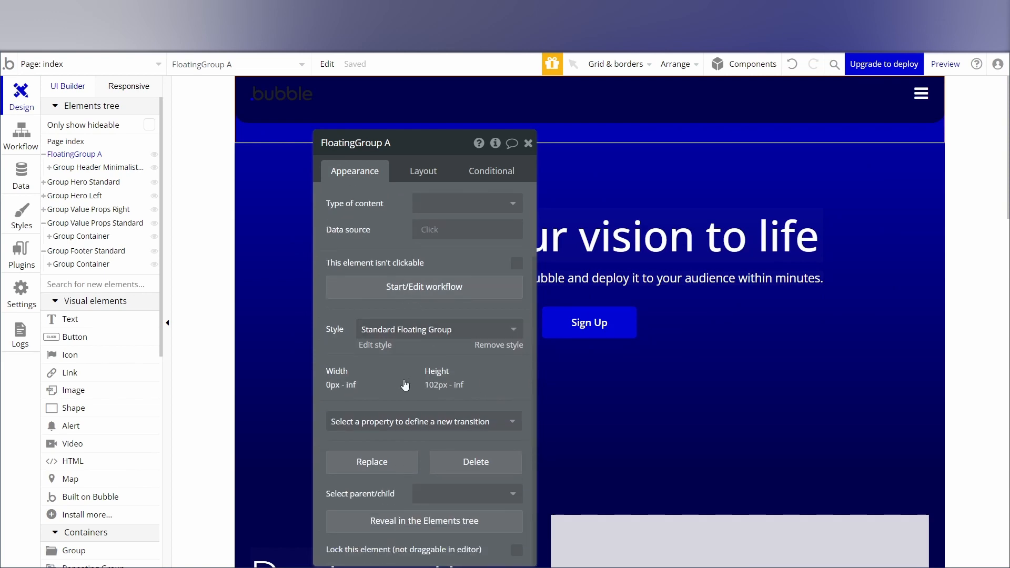
{"action": "left_click", "coordinate": [496, 345]}
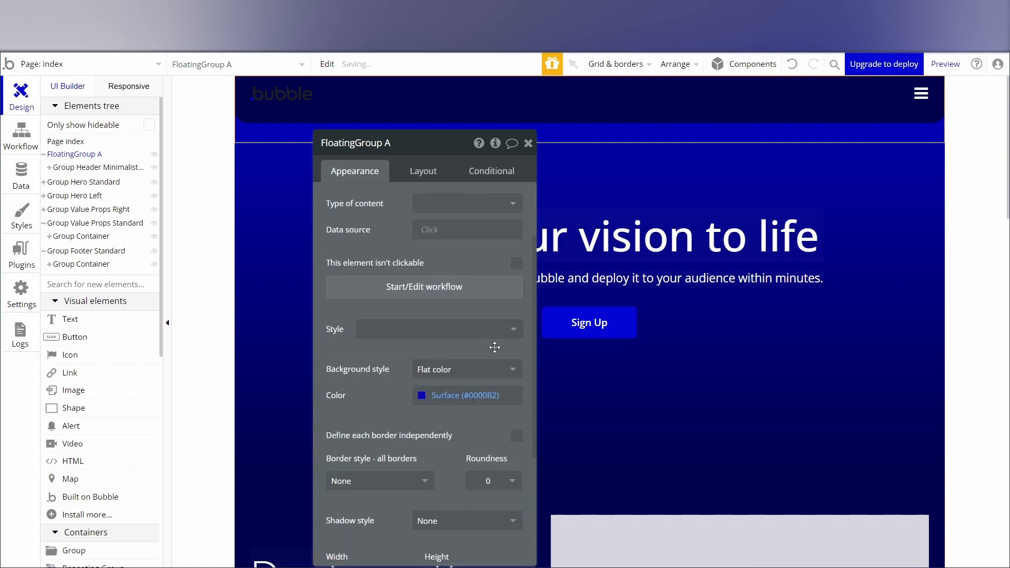
{"action": "left_click", "coordinate": [476, 372]}
{"action": "left_click", "coordinate": [450, 389]}
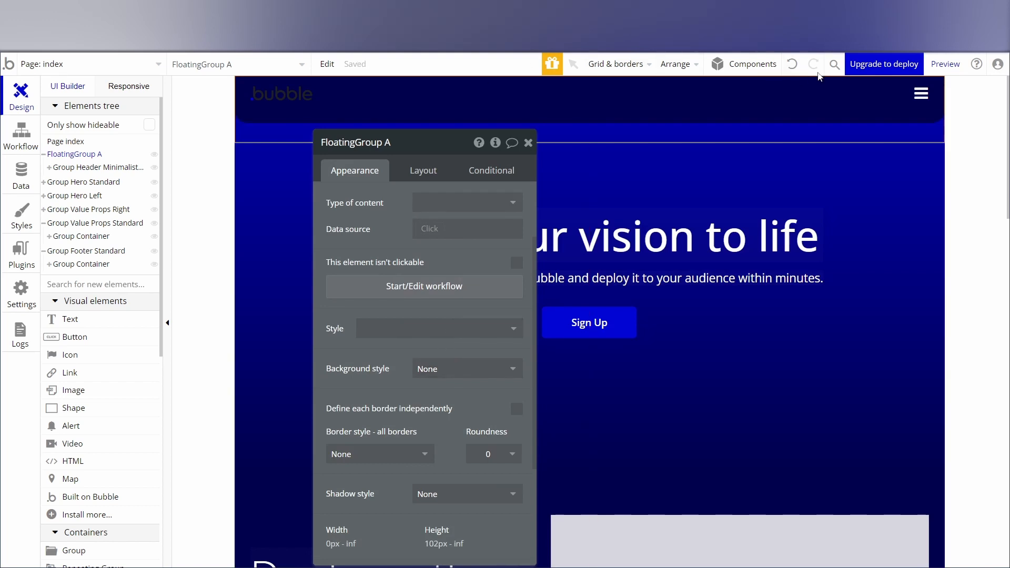
{"action": "left_click", "coordinate": [945, 63]}
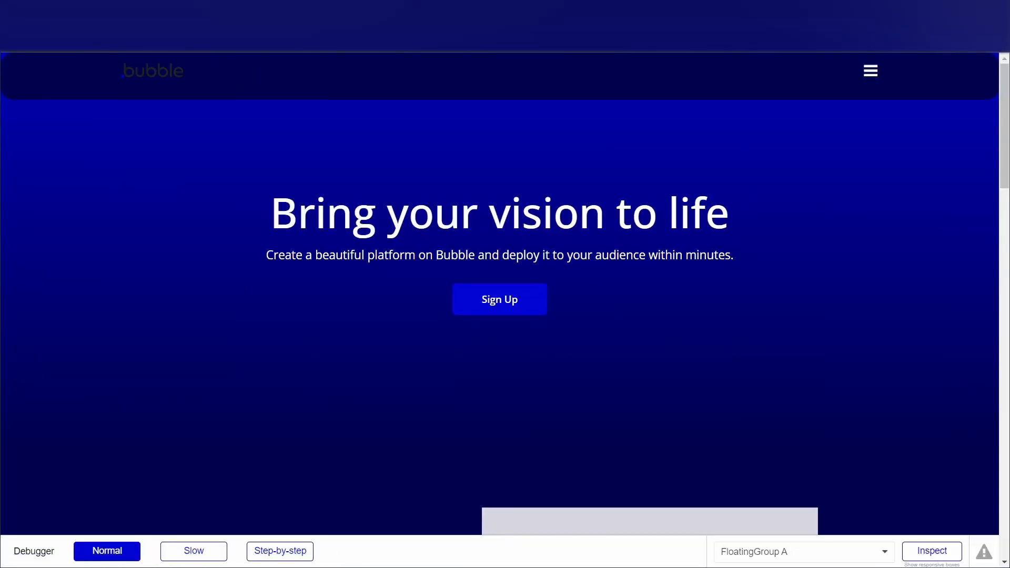
{"action": "left_click", "coordinate": [262, 10]}
Back in the editor, set the maximum width of the minimalist header group inside the floating group to 1200 px.
{"action": "left_click", "coordinate": [290, 120]}
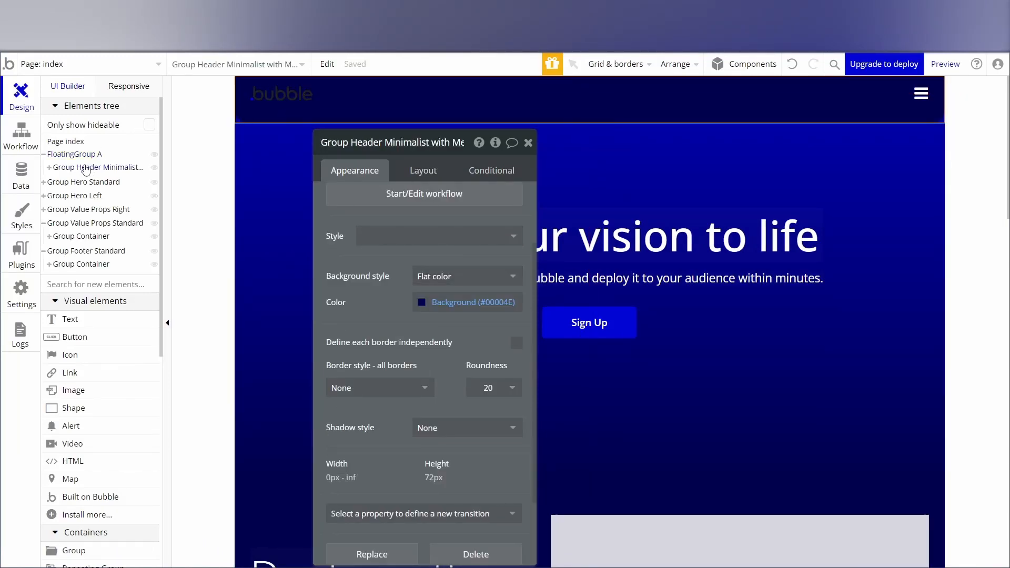
{"action": "left_click", "coordinate": [72, 155]}
{"action": "left_click", "coordinate": [50, 168]}
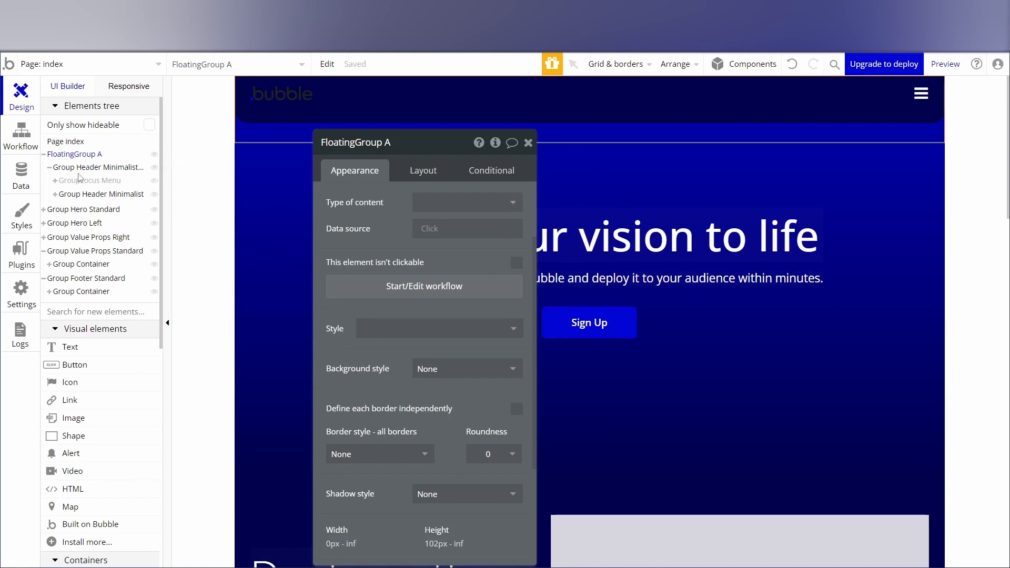
{"action": "left_click", "coordinate": [92, 168]}
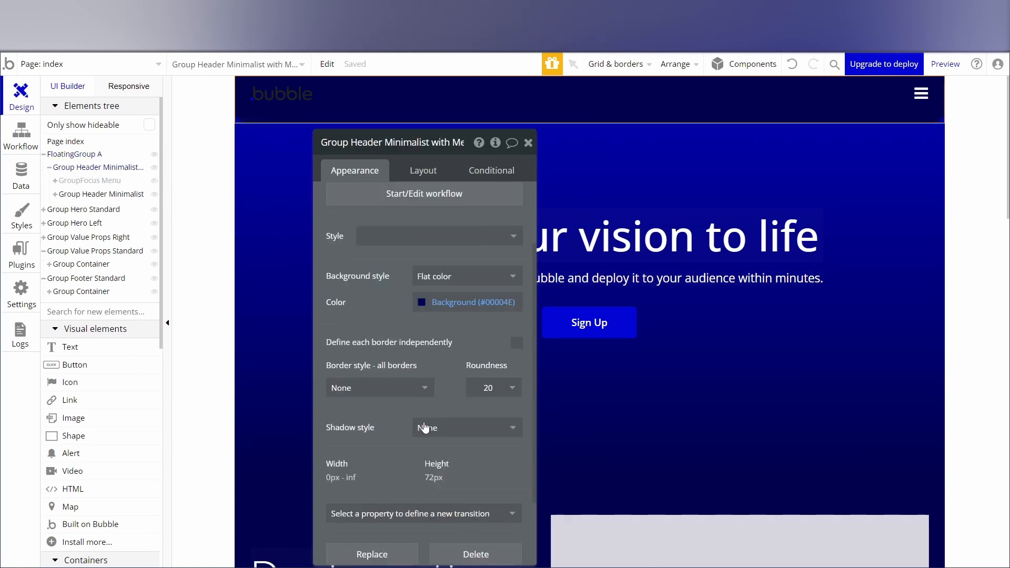
{"action": "left_click", "coordinate": [337, 482]}
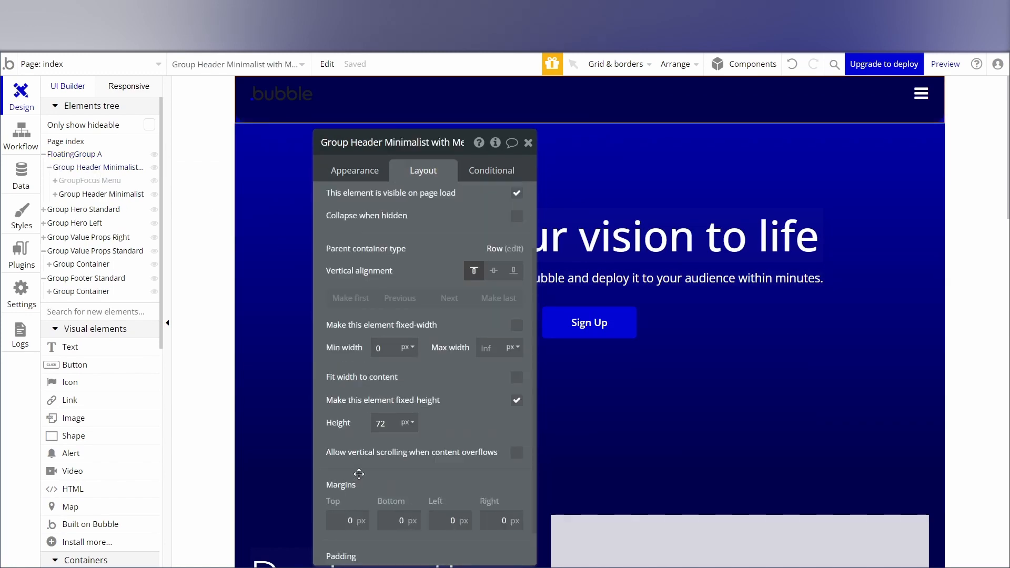
{"action": "left_click", "coordinate": [488, 351]}
{"action": "left_click", "coordinate": [528, 143]}
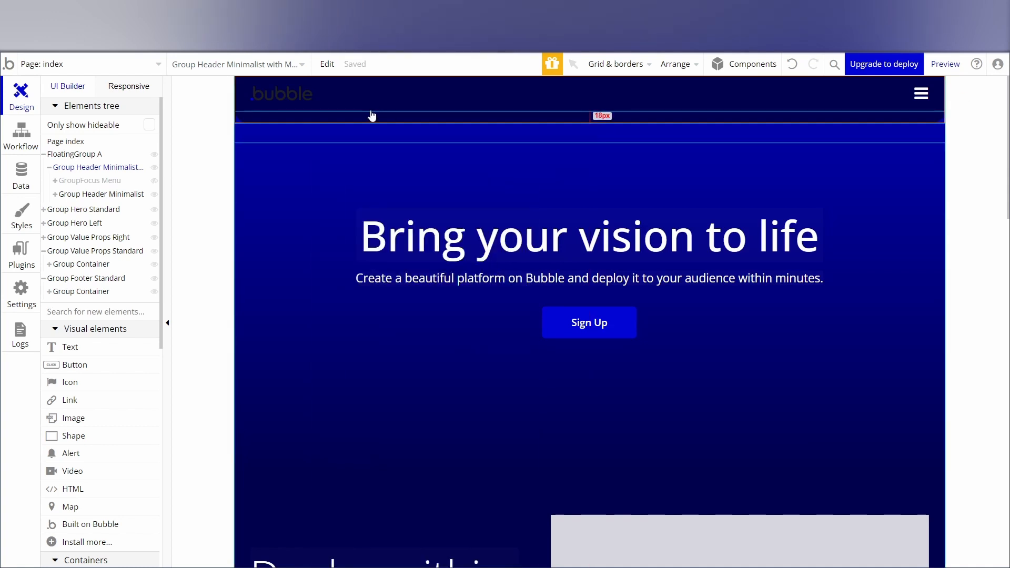
Give the minimalist header group a top margin of 12 px and close its properties.
{"action": "left_click", "coordinate": [73, 174]}
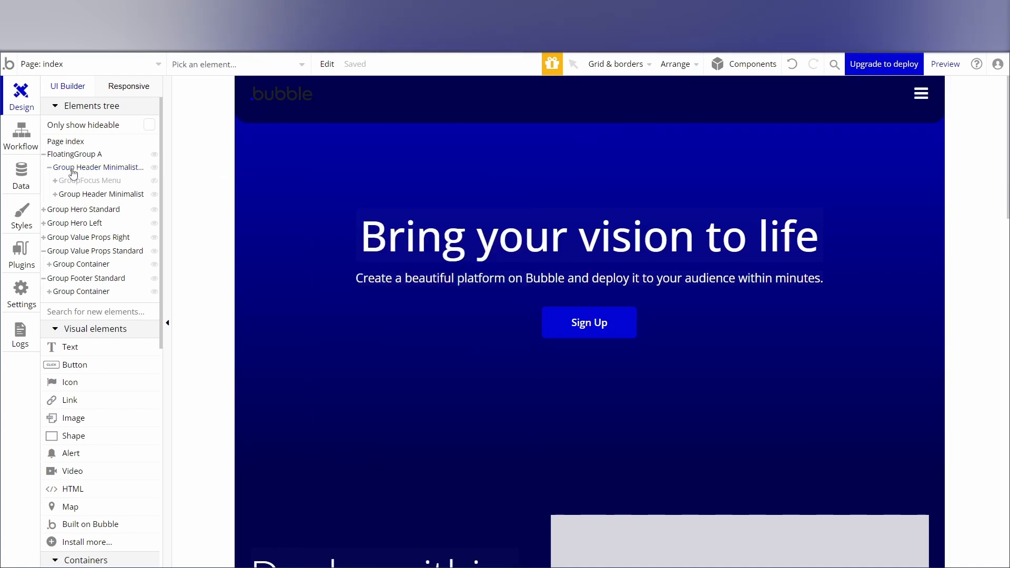
{"action": "left_click", "coordinate": [73, 172]}
{"action": "scroll", "coordinate": [439, 406], "scroll_direction": "down", "scroll_amount": 3}
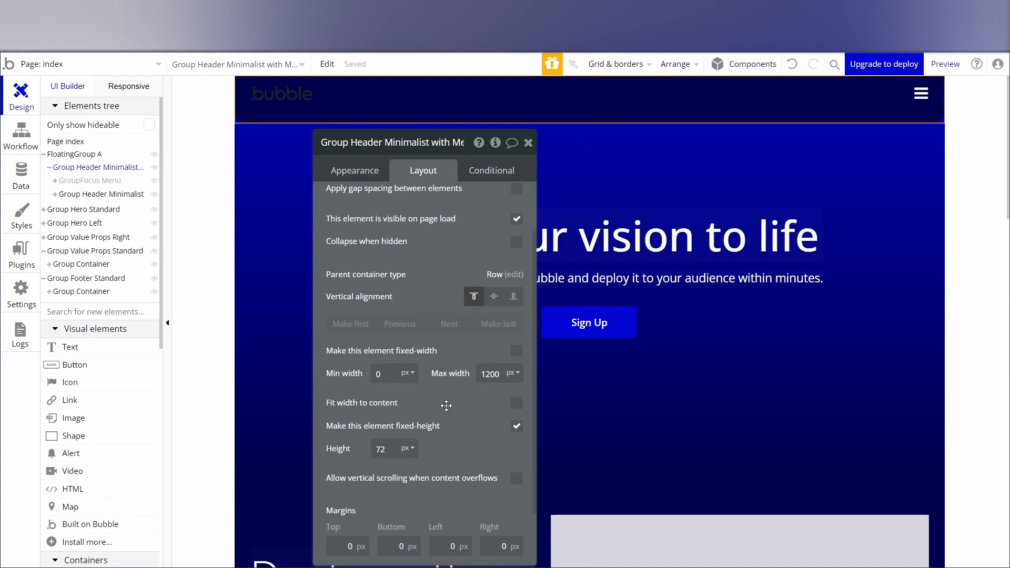
{"action": "scroll", "coordinate": [436, 410], "scroll_direction": "down", "scroll_amount": 1}
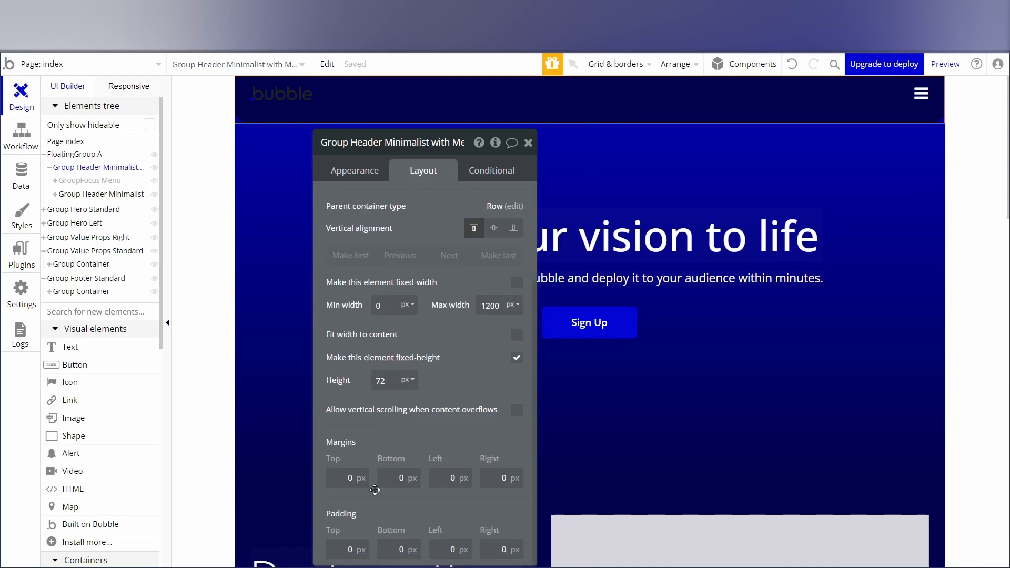
{"action": "left_click_drag", "start_coordinate": [470, 147], "coordinate": [480, 118]}
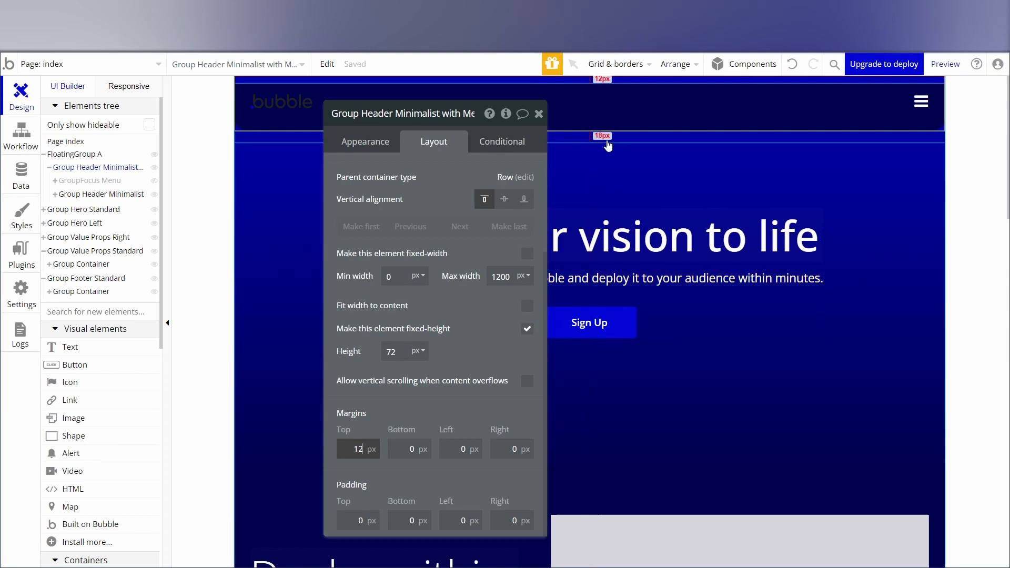
{"action": "left_click", "coordinate": [538, 115]}
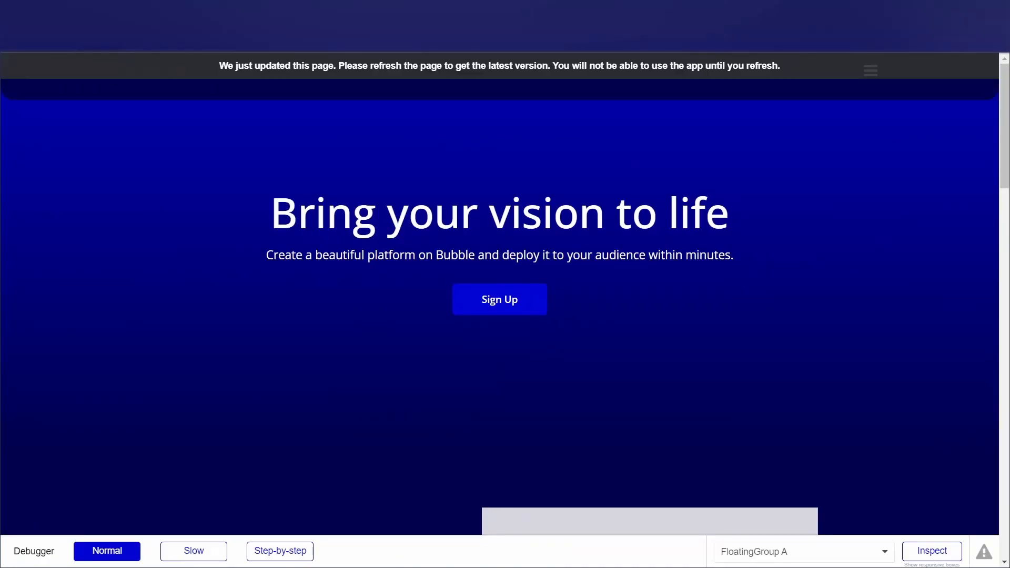
Check the header in the page preview, and set the roundness of the inner Group Header Minimalist to 20 in the editor.
{"action": "left_click", "coordinate": [392, 76]}
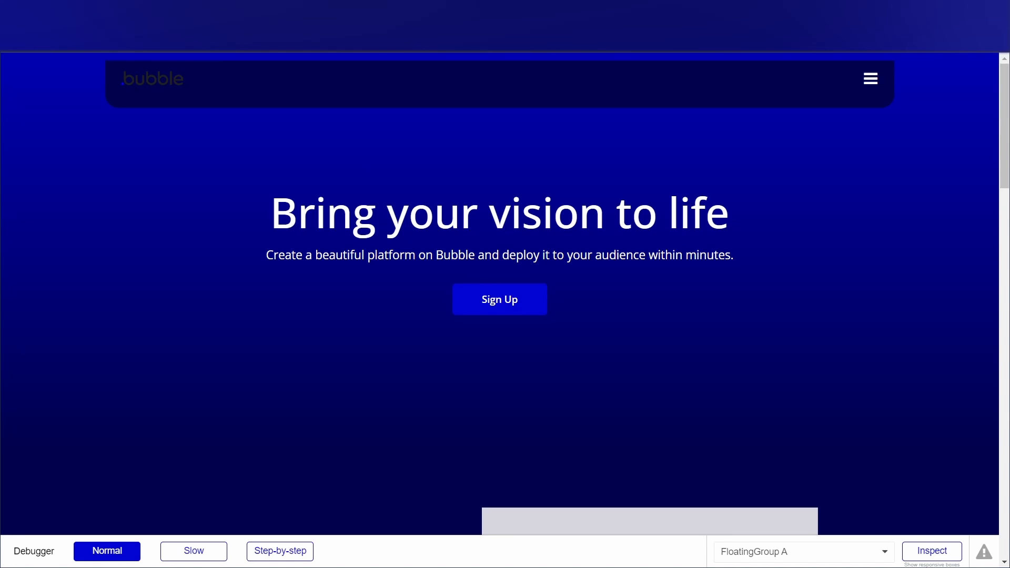
{"action": "left_click", "coordinate": [226, 10]}
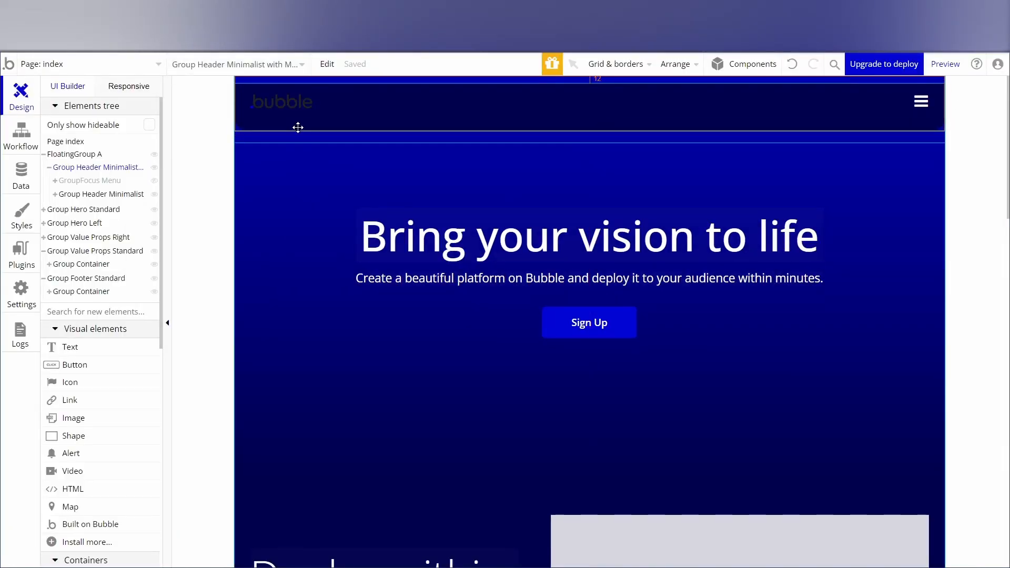
{"action": "left_click", "coordinate": [86, 195]}
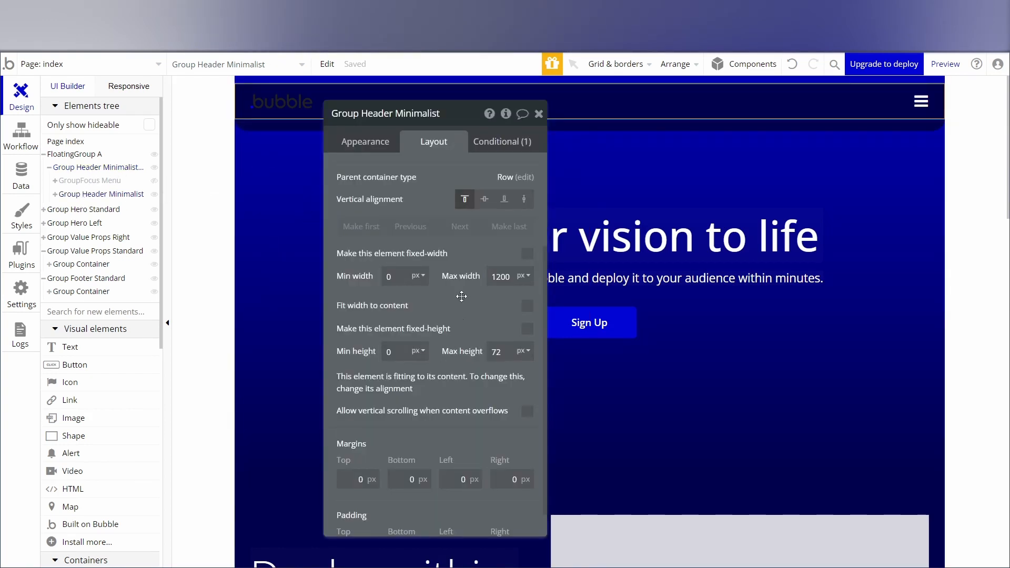
{"action": "left_click", "coordinate": [366, 146]}
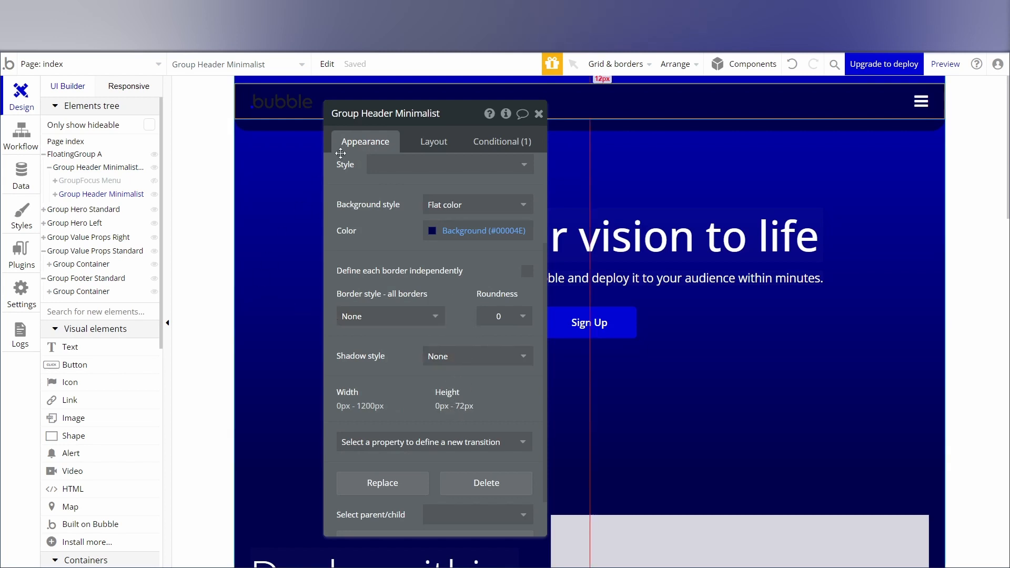
{"action": "left_click", "coordinate": [79, 182]}
{"action": "left_click", "coordinate": [84, 195]}
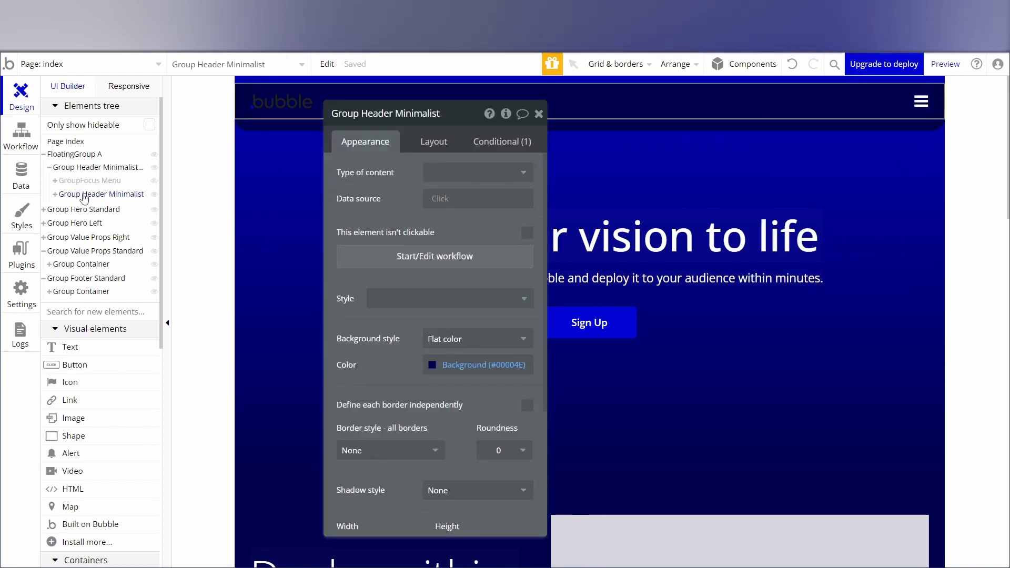
{"action": "scroll", "coordinate": [408, 294], "scroll_direction": "down", "scroll_amount": 4}
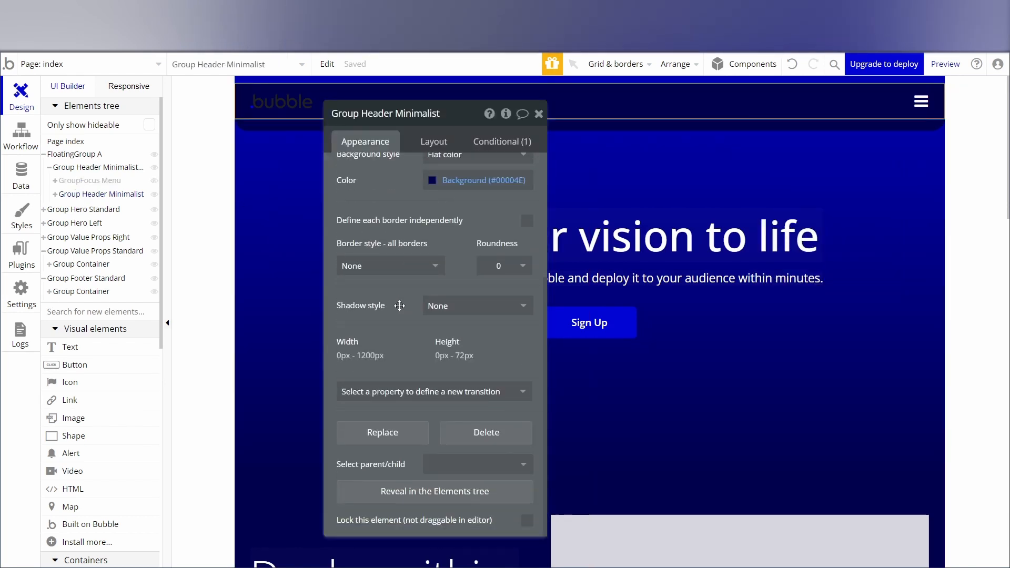
{"action": "left_click", "coordinate": [500, 266]}
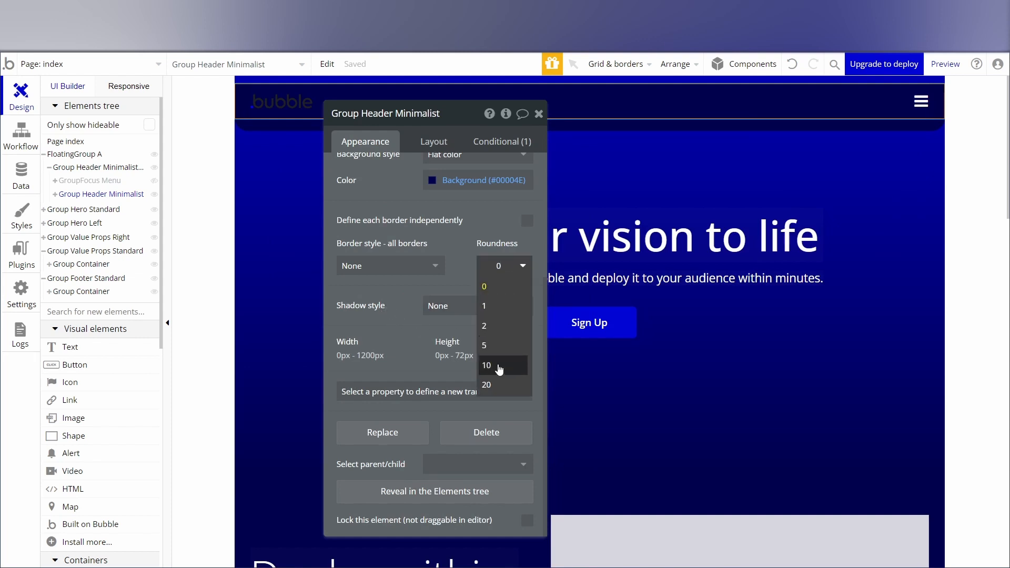
{"action": "left_click", "coordinate": [494, 388]}
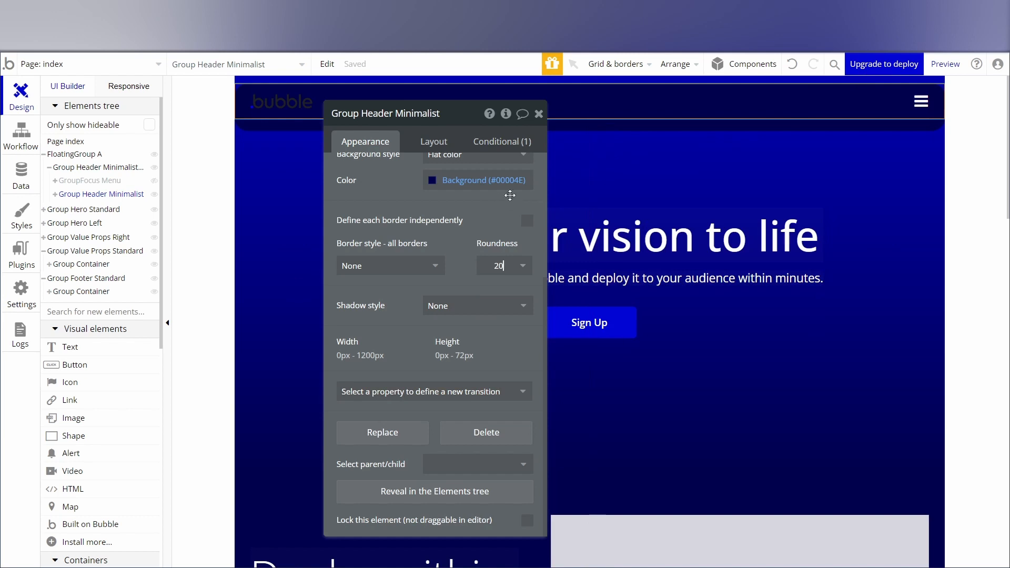
Preview the page and scroll through it to examine the floating header's rounded corners.
{"action": "left_click", "coordinate": [945, 64]}
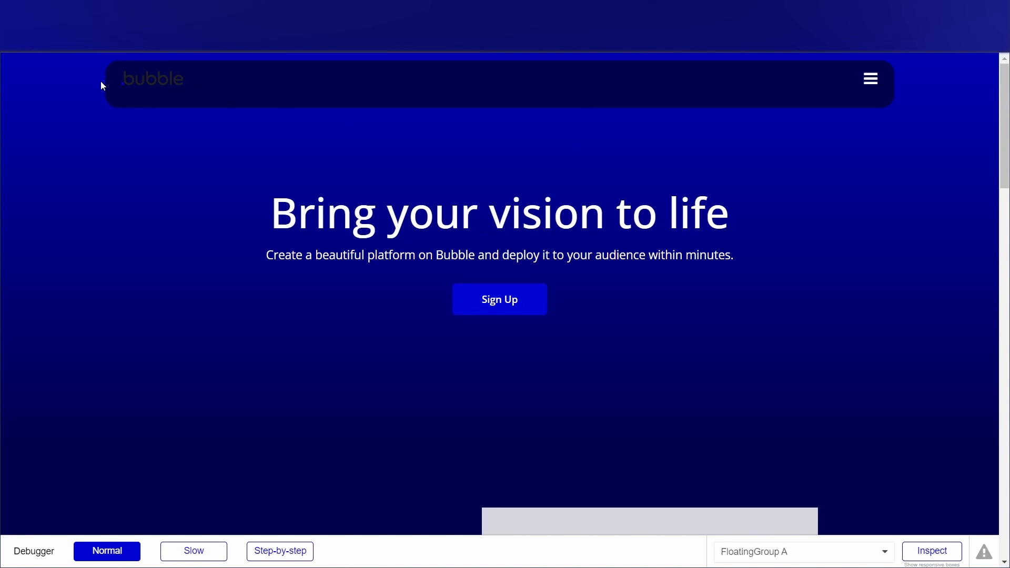
{"action": "scroll", "coordinate": [645, 270], "scroll_direction": "down", "scroll_amount": 6}
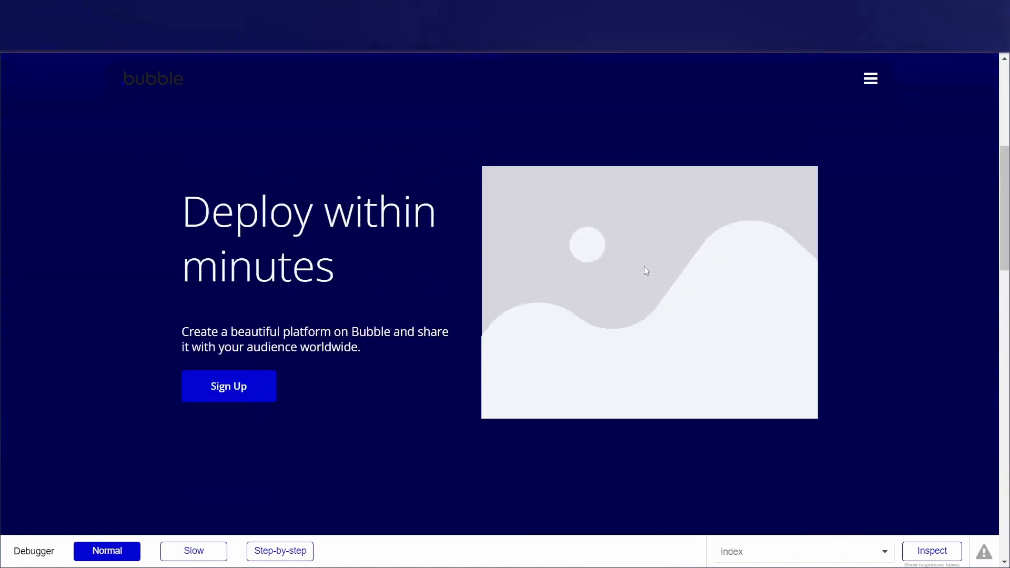
{"action": "scroll", "coordinate": [646, 270], "scroll_direction": "up", "scroll_amount": 6}
{"action": "scroll", "coordinate": [646, 271], "scroll_direction": "down", "scroll_amount": 1}
{"action": "scroll", "coordinate": [645, 270], "scroll_direction": "up", "scroll_amount": 1}
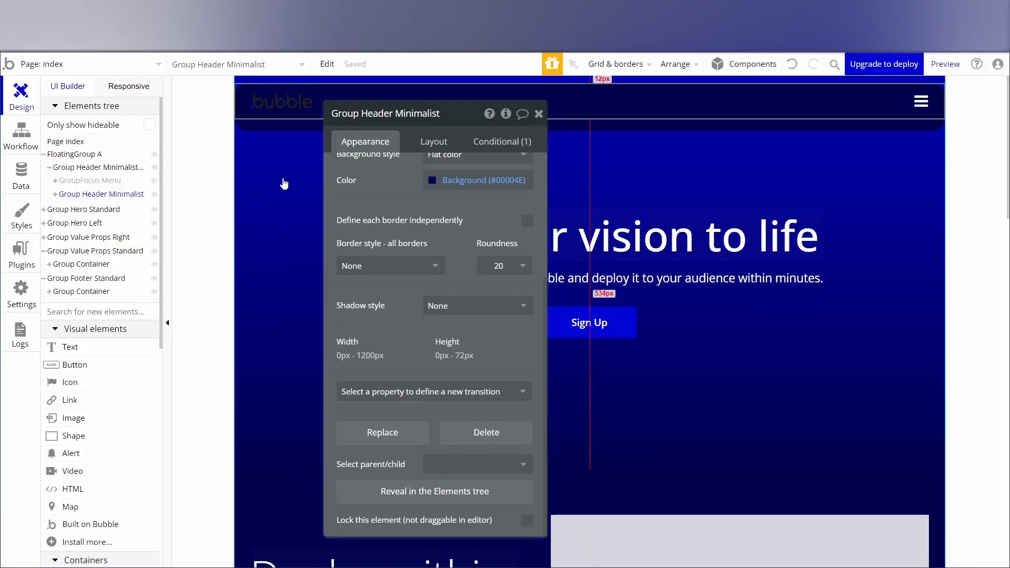
Try to bring the header back into view in the editor by toggling its groups' visibility, and check the page preview.
{"action": "left_click", "coordinate": [273, 212]}
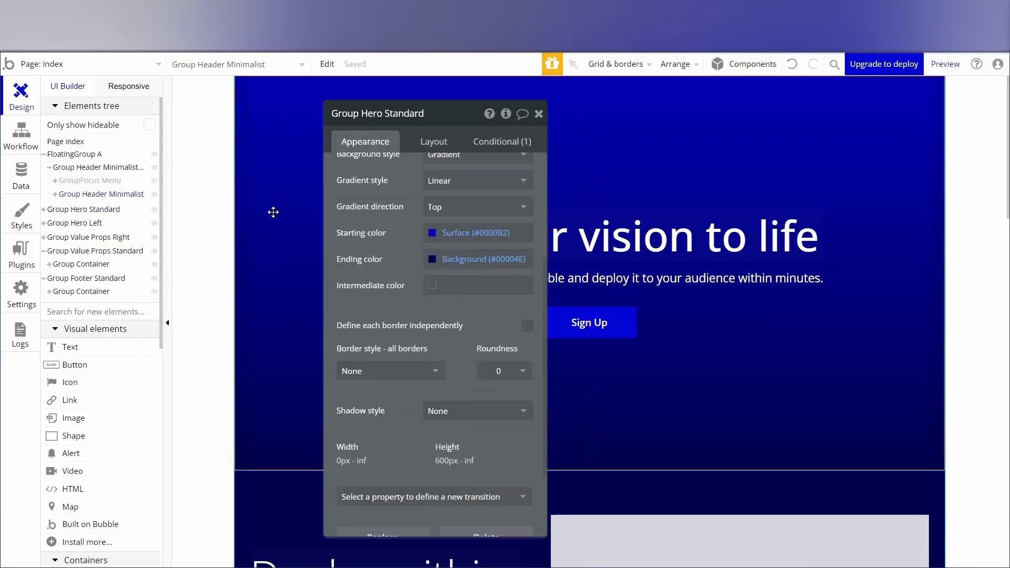
{"action": "left_click", "coordinate": [195, 237]}
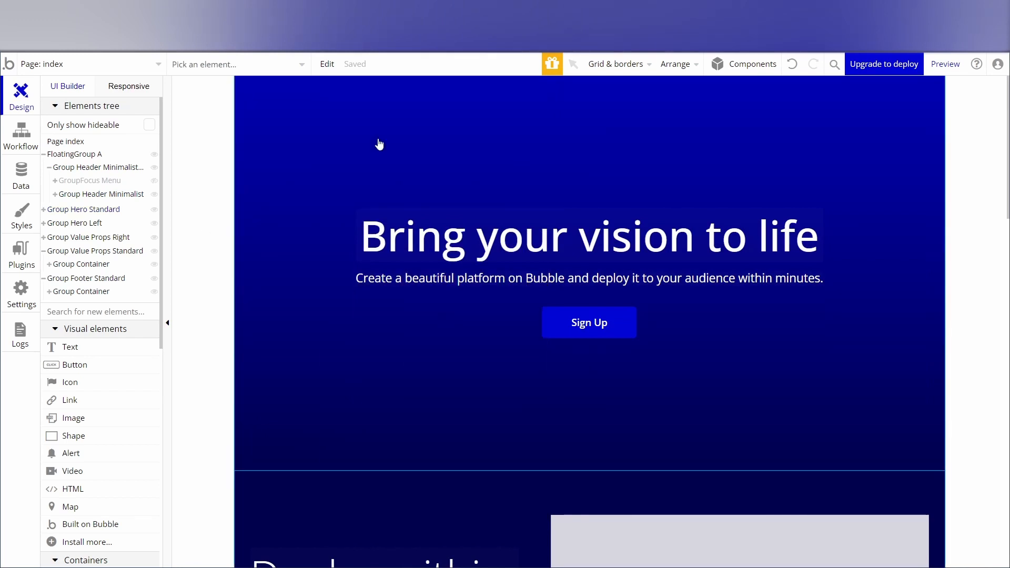
{"action": "left_click", "coordinate": [155, 180]}
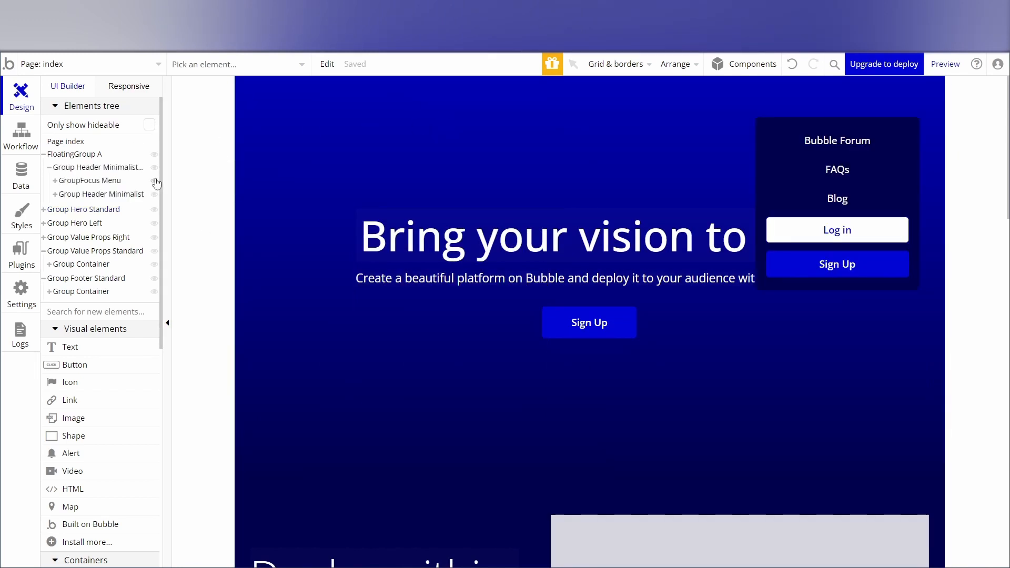
{"action": "left_click", "coordinate": [155, 181]}
{"action": "left_click", "coordinate": [156, 181]}
{"action": "left_click", "coordinate": [153, 195]}
{"action": "left_click", "coordinate": [153, 196]}
{"action": "left_click", "coordinate": [156, 168]}
{"action": "left_click", "coordinate": [156, 168]}
{"action": "scroll", "coordinate": [525, 295], "scroll_direction": "down", "scroll_amount": 8}
{"action": "scroll", "coordinate": [521, 284], "scroll_direction": "up", "scroll_amount": 8}
{"action": "left_click", "coordinate": [154, 155]}
{"action": "left_click", "coordinate": [945, 65]}
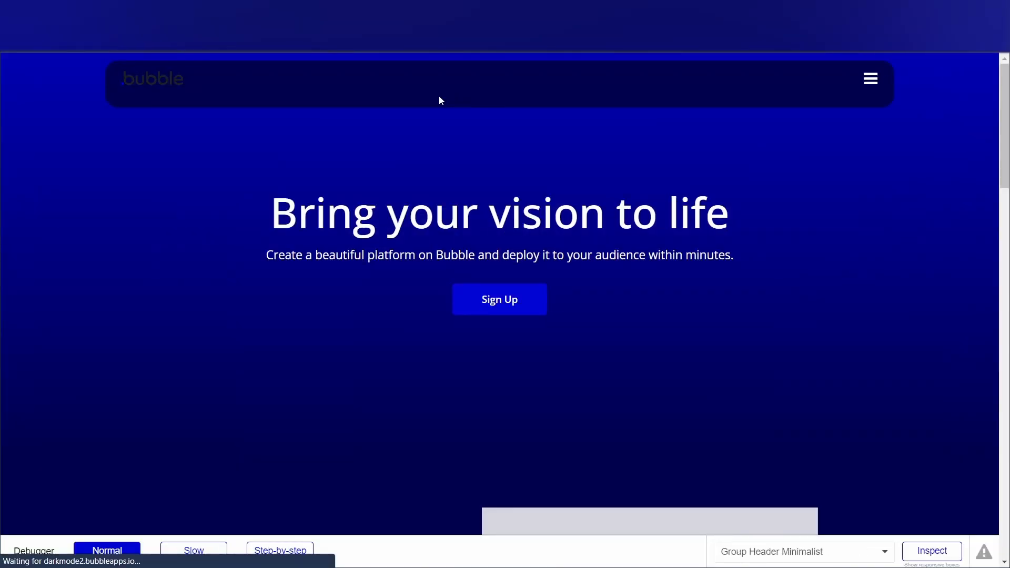
{"action": "left_click", "coordinate": [221, 10]}
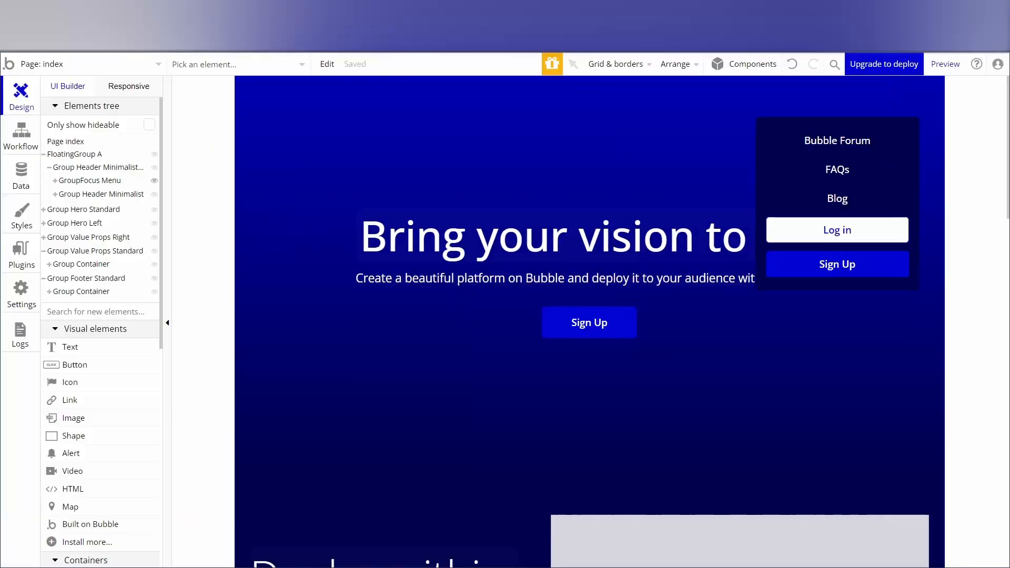
Show FloatingGroup A on the canvas again and hide GroupFocus Menu in the editor.
{"action": "left_click", "coordinate": [70, 155]}
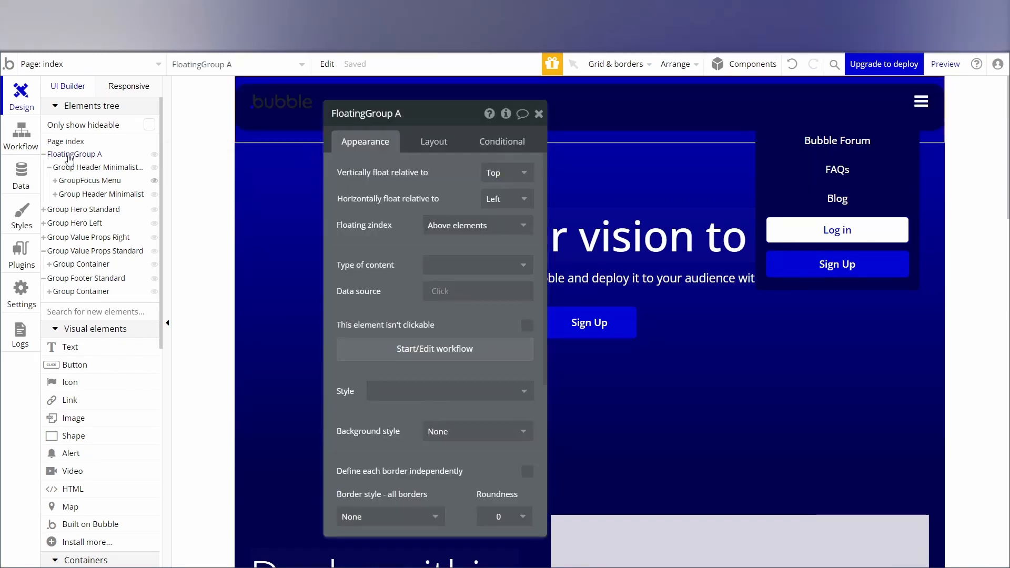
{"action": "key", "text": "Escape"}
{"action": "left_click", "coordinate": [69, 155]}
{"action": "left_click_drag", "start_coordinate": [461, 121], "coordinate": [661, 208]}
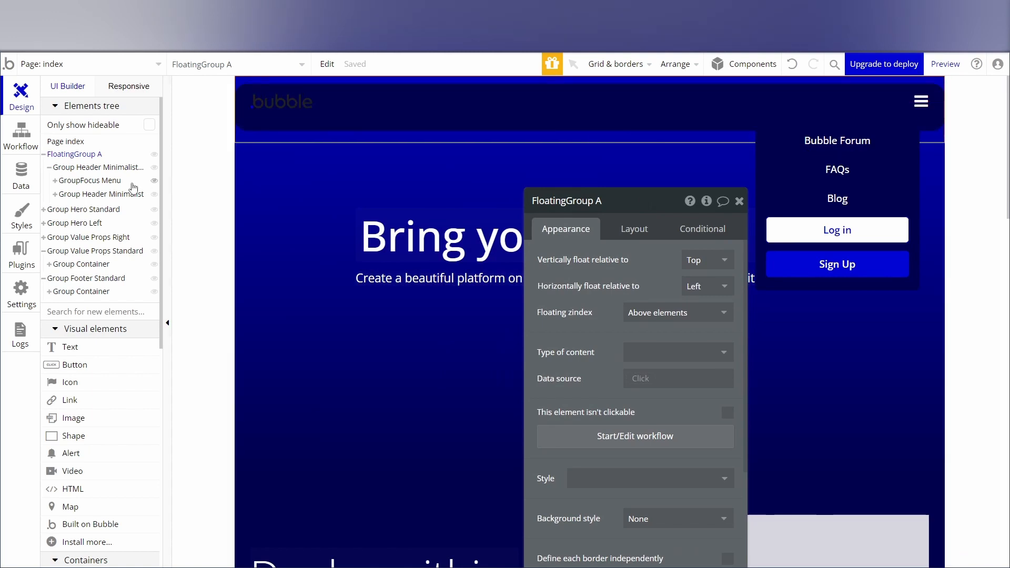
{"action": "left_click", "coordinate": [77, 184]}
{"action": "left_click", "coordinate": [77, 184]}
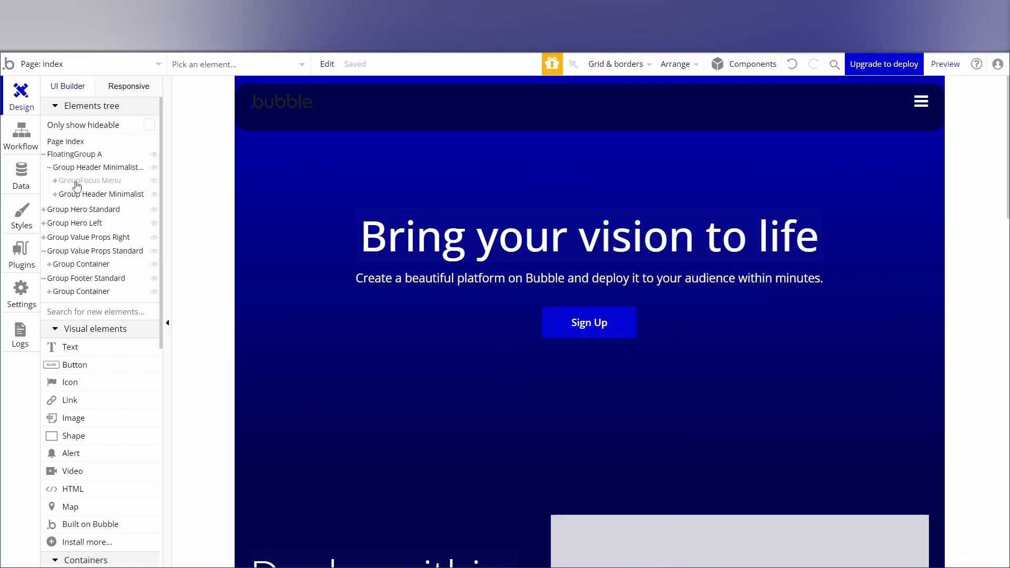
Center the outer minimalist header group vertically inside the floating group and check the result in the page preview.
{"action": "left_click", "coordinate": [93, 169]}
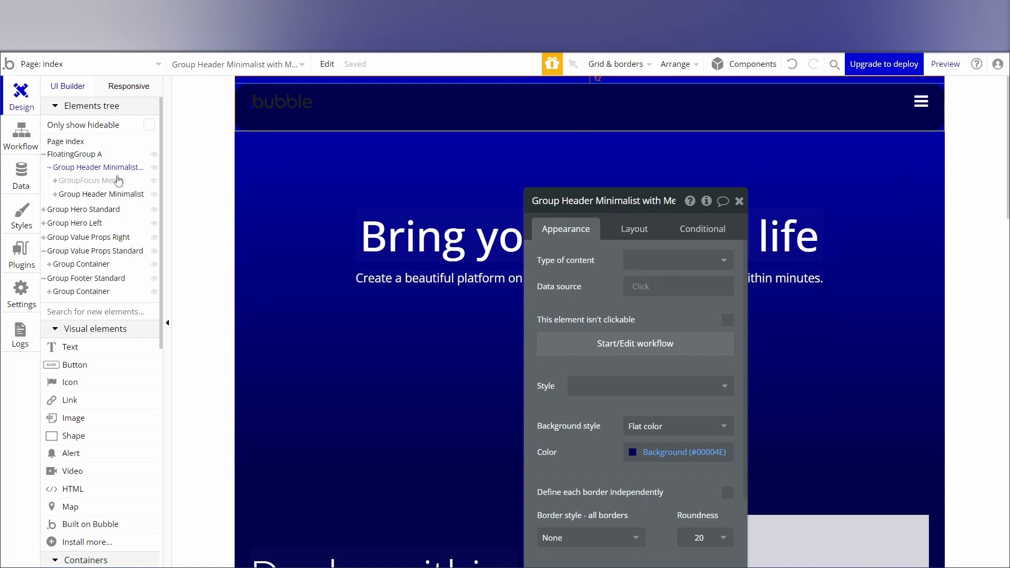
{"action": "left_click_drag", "start_coordinate": [645, 203], "coordinate": [595, 115]}
{"action": "left_click", "coordinate": [580, 147]}
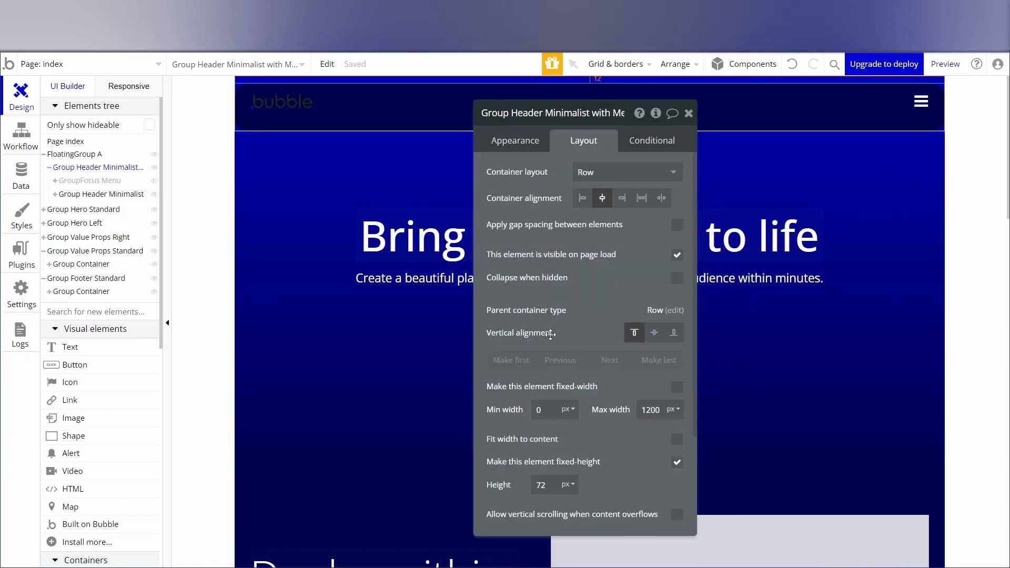
{"action": "left_click", "coordinate": [657, 335]}
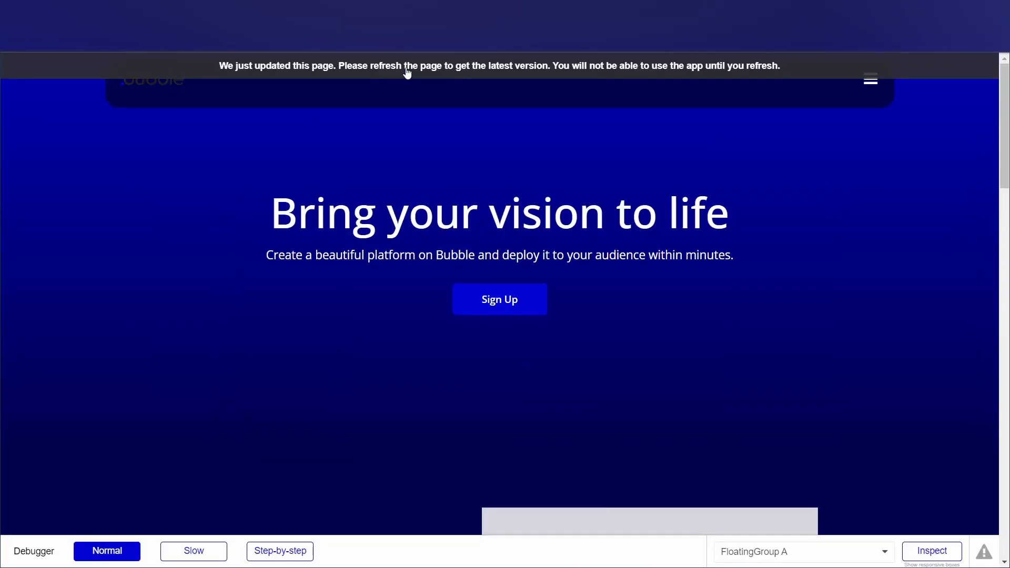
{"action": "left_click", "coordinate": [407, 73]}
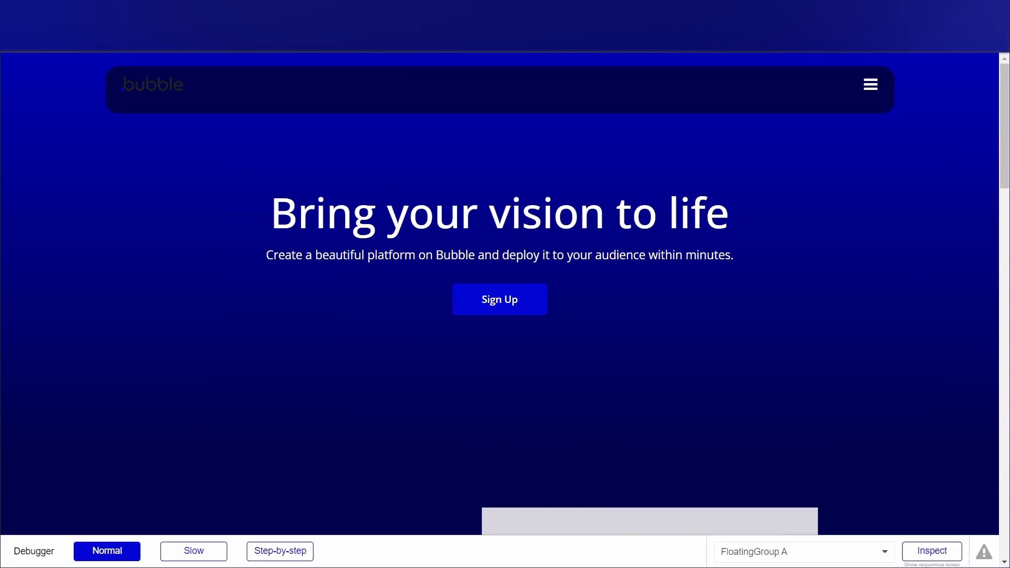
Center the inner Group Header Minimalist vertically within its parent group and check the result in the page preview.
{"action": "key", "text": "ctrl+shift+Tab"}
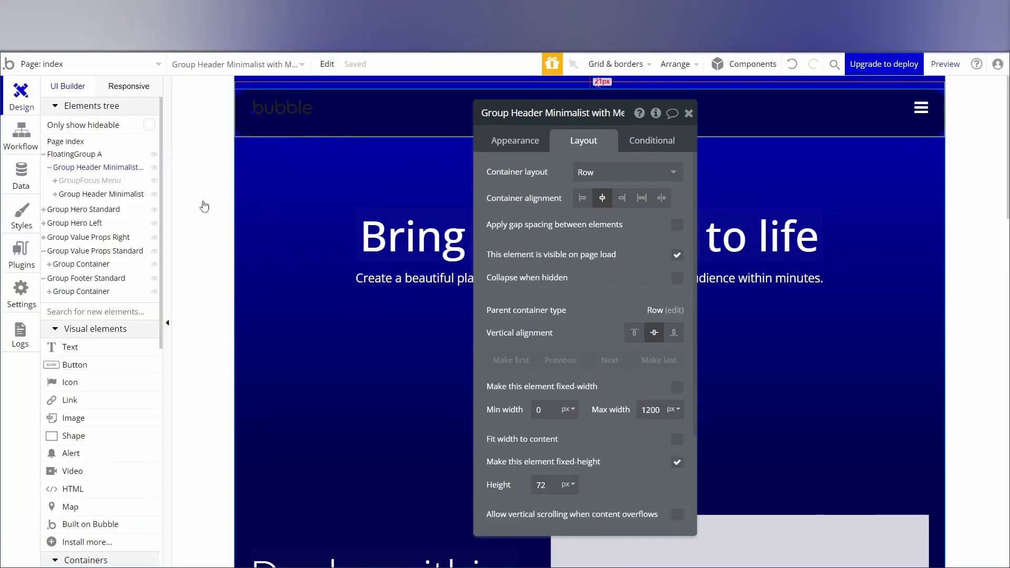
{"action": "left_click", "coordinate": [81, 196]}
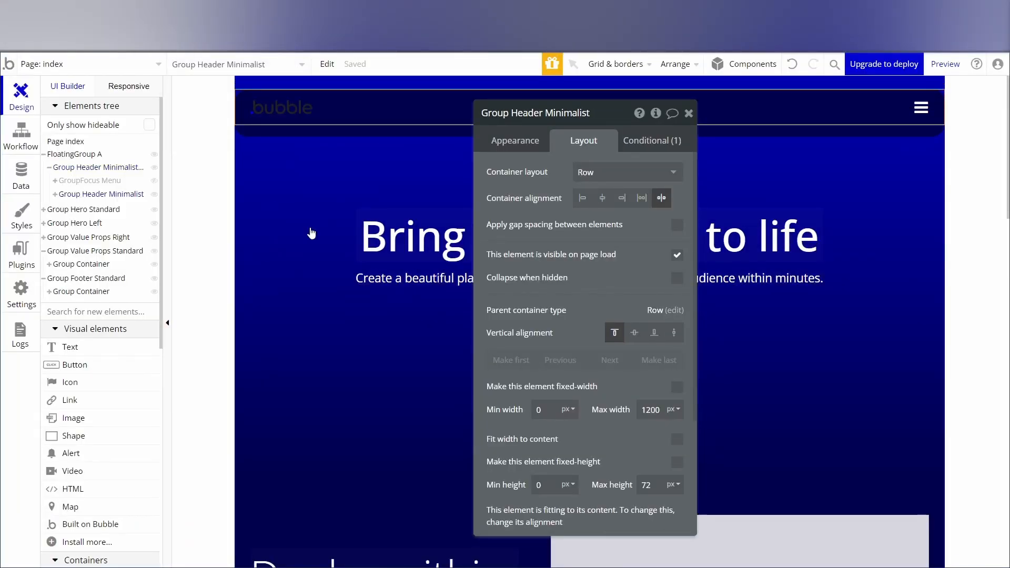
{"action": "left_click", "coordinate": [634, 332]}
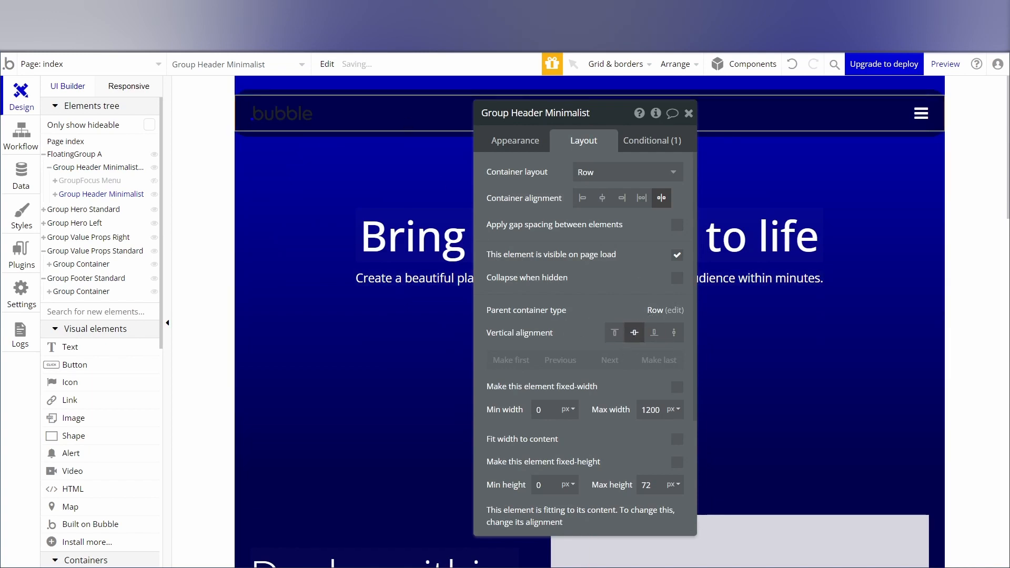
{"action": "key", "text": "ctrl+Tab"}
{"action": "left_click", "coordinate": [316, 67]}
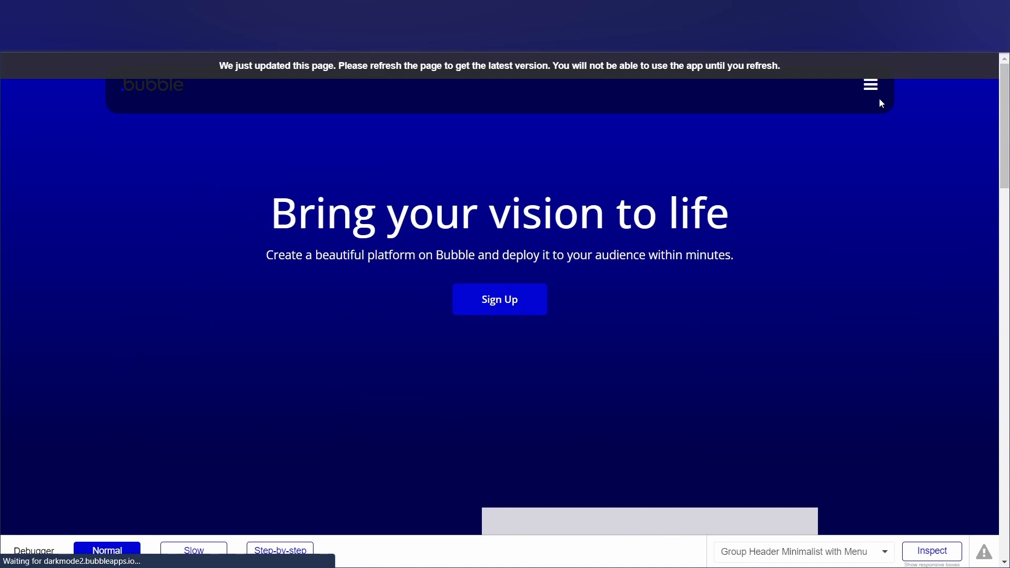
{"action": "left_click", "coordinate": [147, 99]}
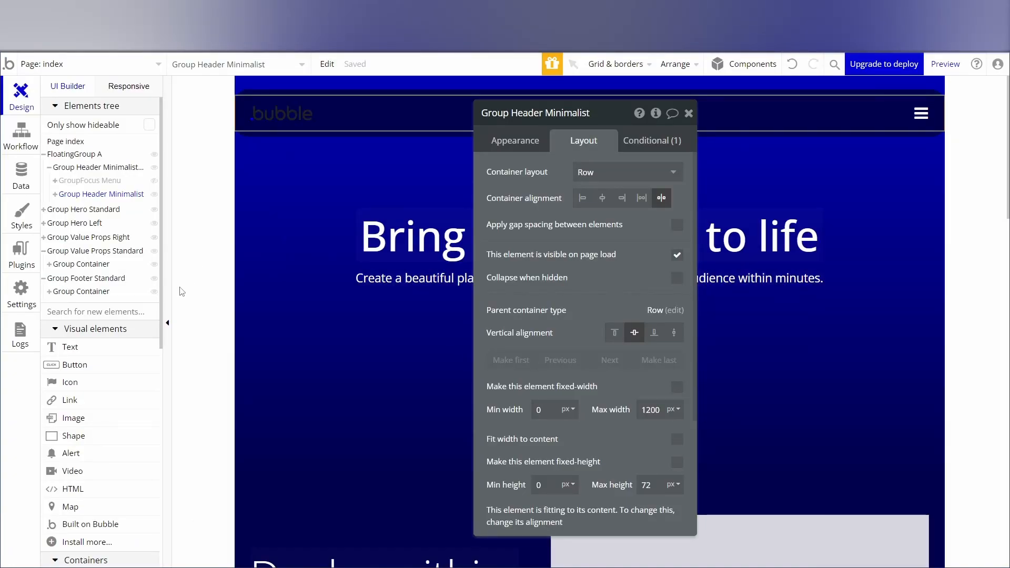
Install the Ionic Elements plugin and close the plugin installer.
{"action": "scroll", "coordinate": [97, 305], "scroll_direction": "down", "scroll_amount": 9}
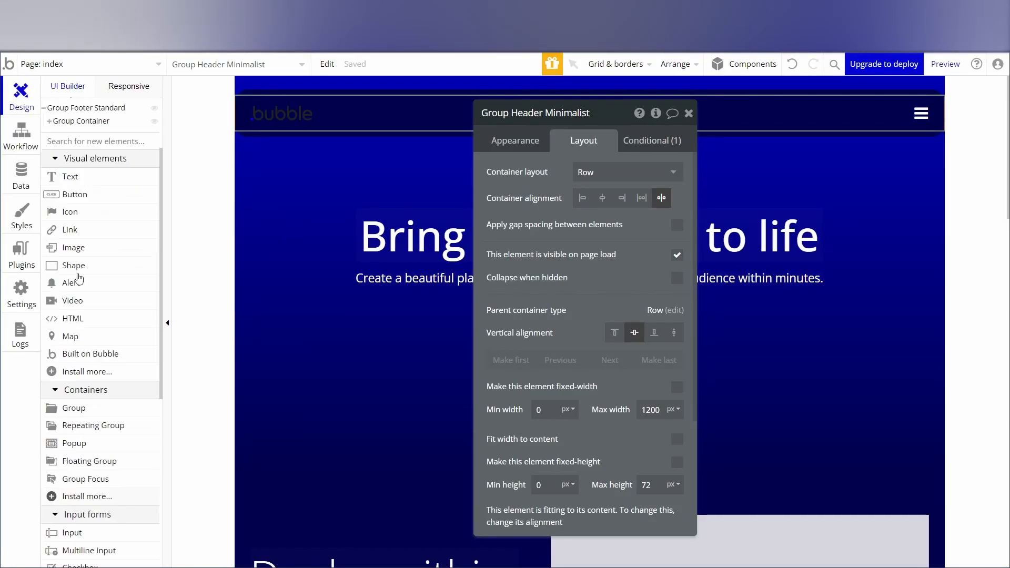
{"action": "scroll", "coordinate": [127, 286], "scroll_direction": "up", "scroll_amount": 1}
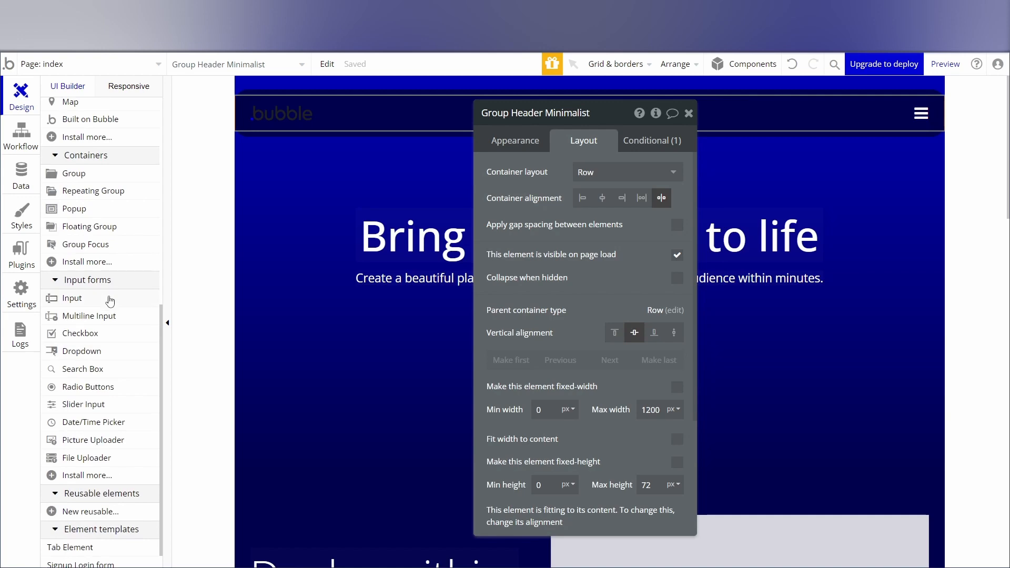
{"action": "left_click", "coordinate": [78, 263]}
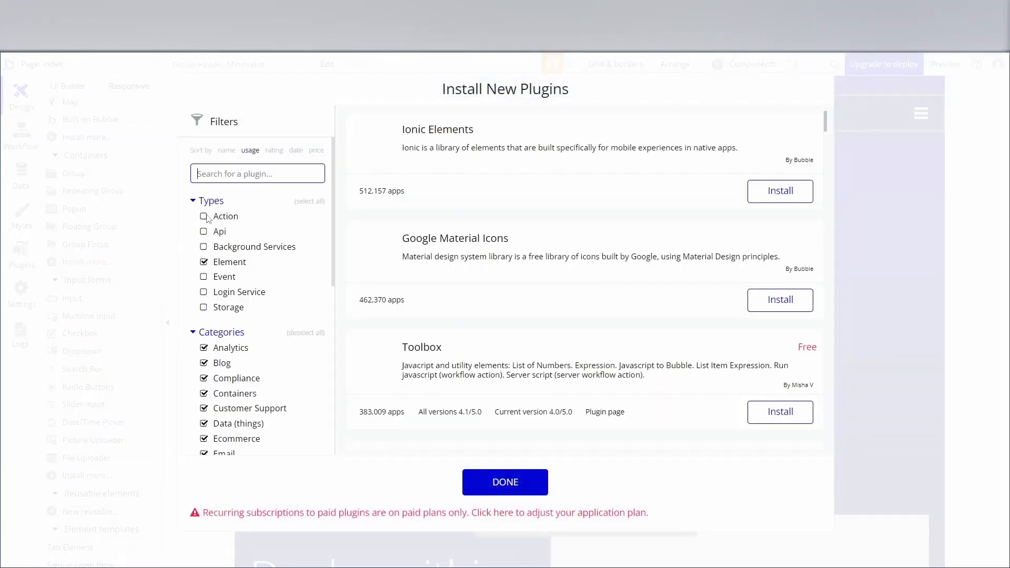
{"action": "left_click", "coordinate": [782, 195]}
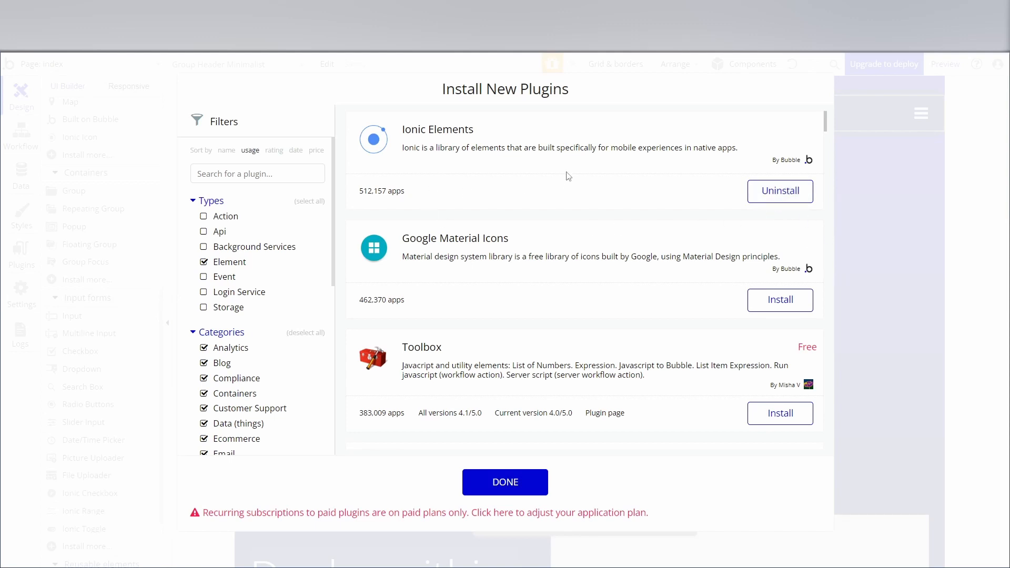
{"action": "left_click", "coordinate": [853, 259]}
Add an Ionic Icon element inside the floating header group.
{"action": "scroll", "coordinate": [80, 348], "scroll_direction": "down", "scroll_amount": 3}
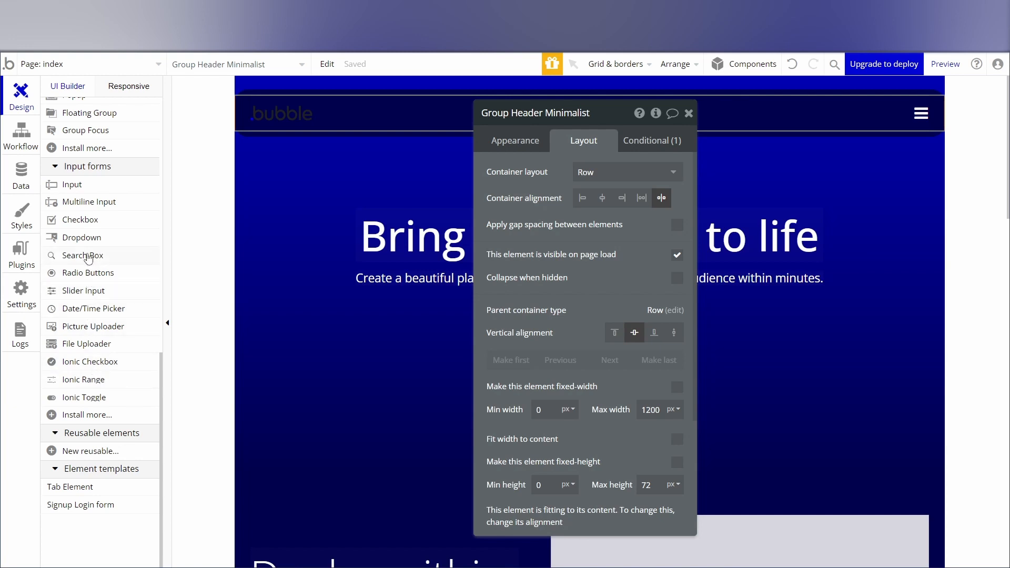
{"action": "mouse_move", "coordinate": [93, 222]}
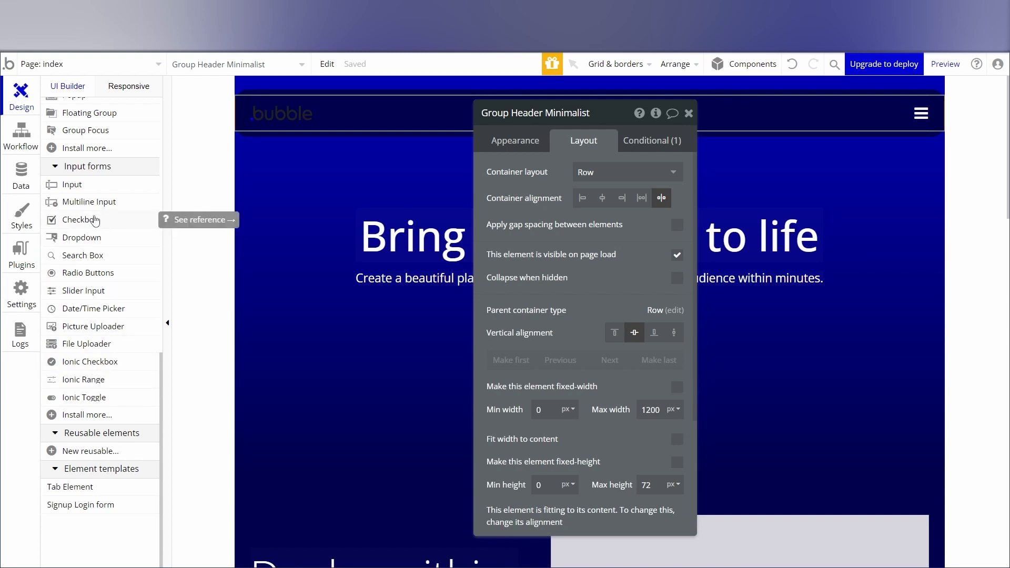
{"action": "scroll", "coordinate": [94, 221], "scroll_direction": "up", "scroll_amount": 8}
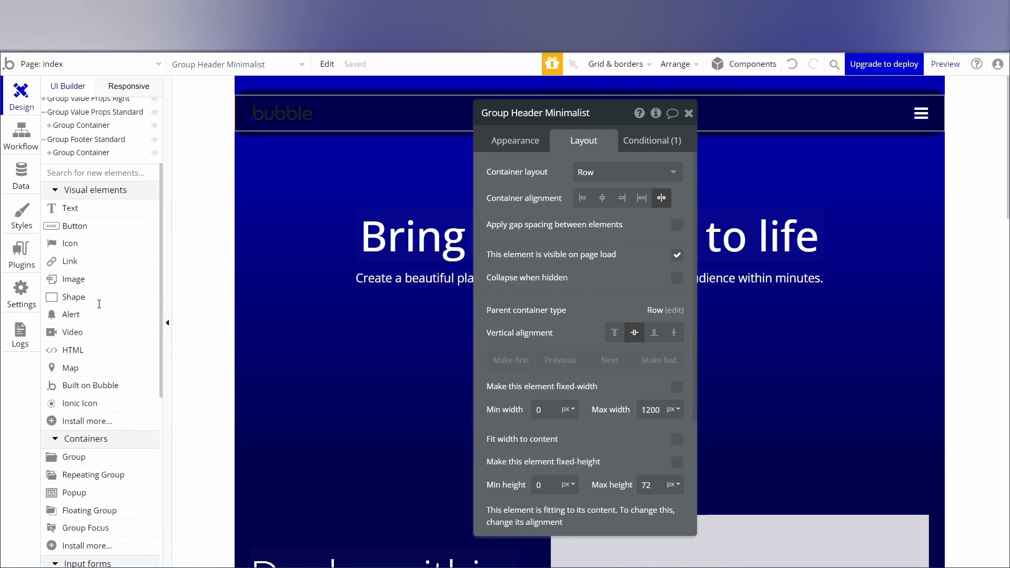
{"action": "left_click", "coordinate": [74, 402]}
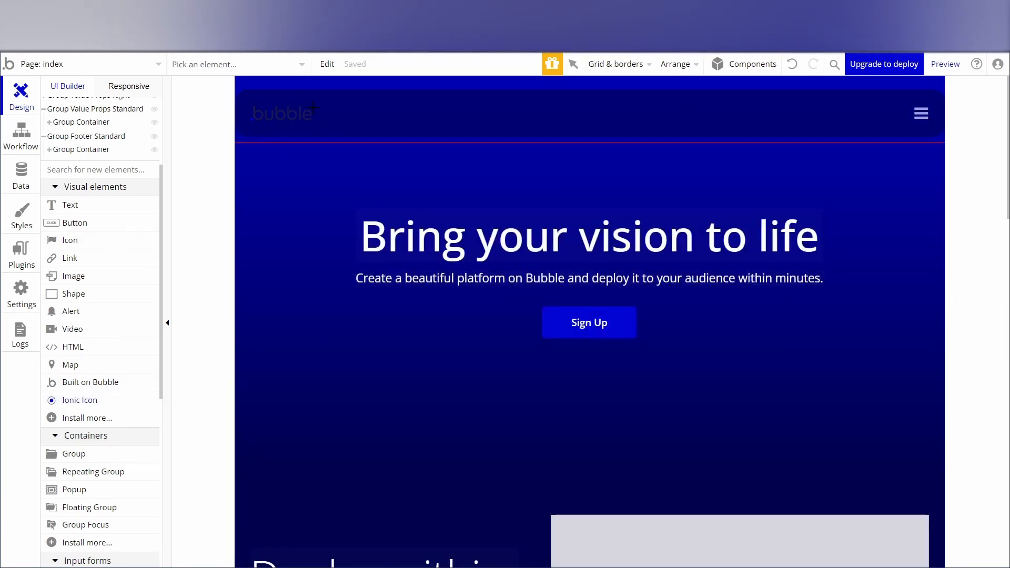
{"action": "left_click_drag", "start_coordinate": [363, 131], "coordinate": [363, 133]}
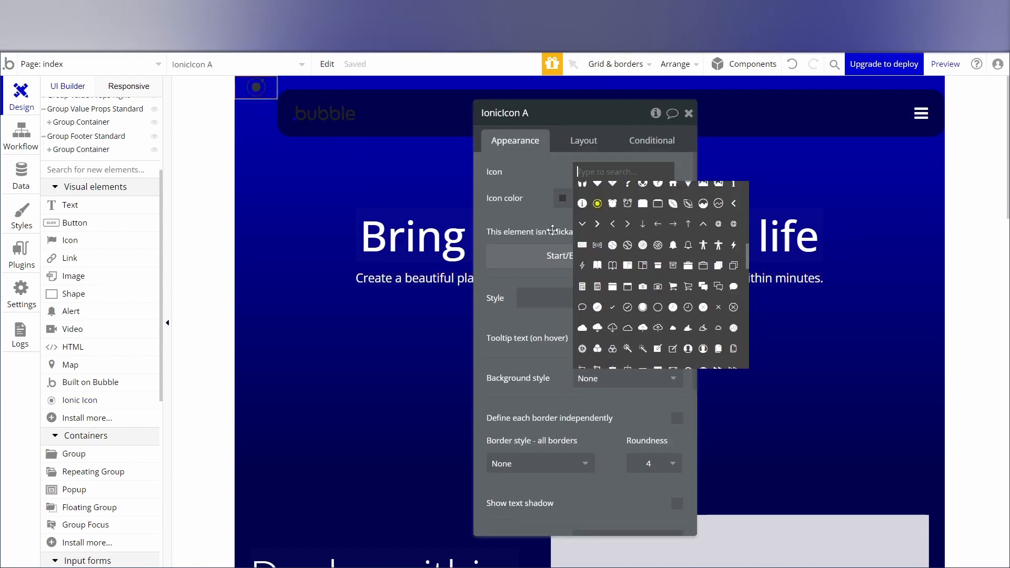
Change the Ionic icon to the solid moon found by searching "moon", and set its color to the Text color variable.
{"action": "type", "text": "night"}
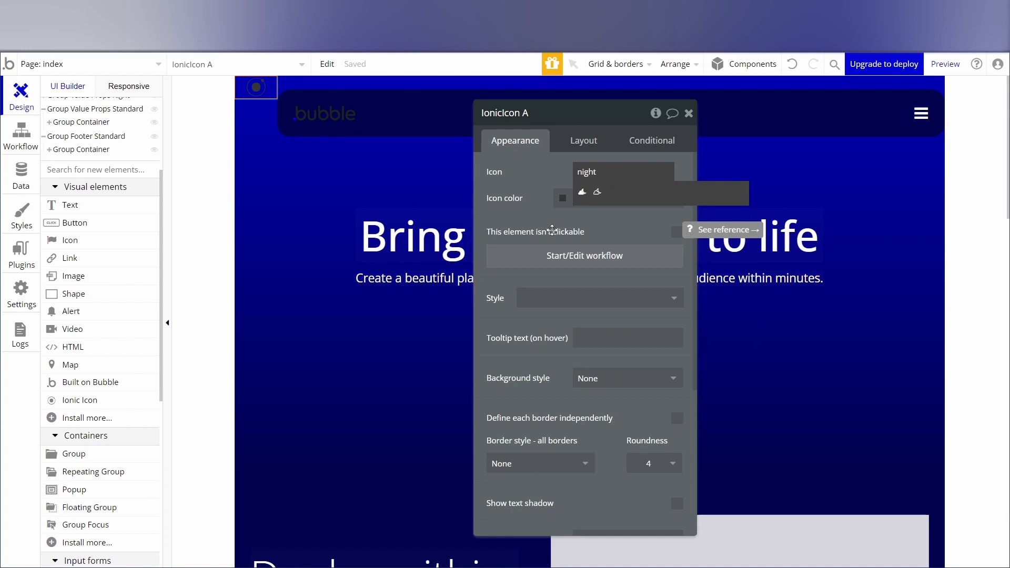
{"action": "key", "text": "BackSpace"}
{"action": "key", "text": "BackSpace"}
{"action": "key", "text": "BackSpace"}
{"action": "key", "text": "BackSpace"}
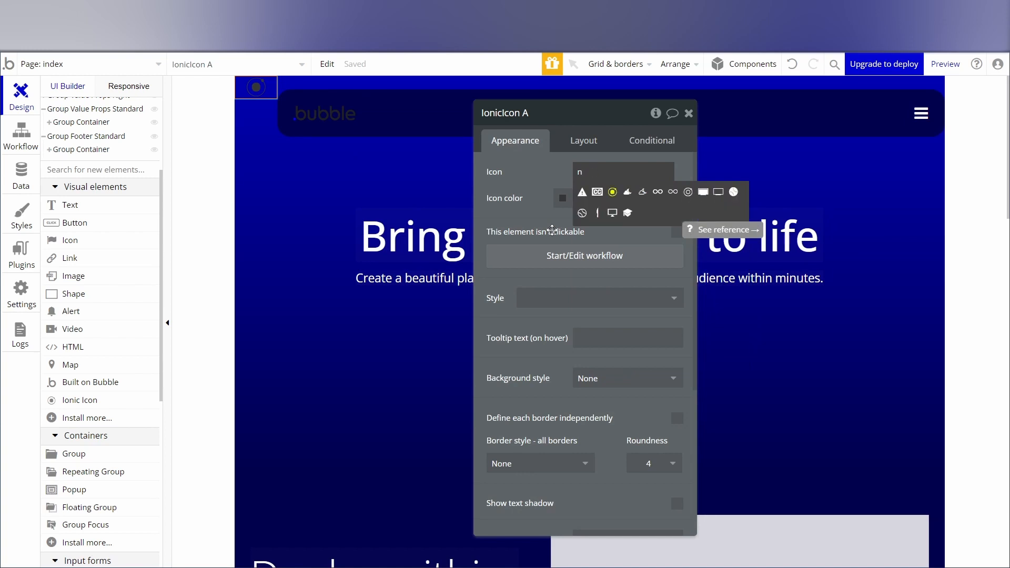
{"action": "type", "text": "moon"}
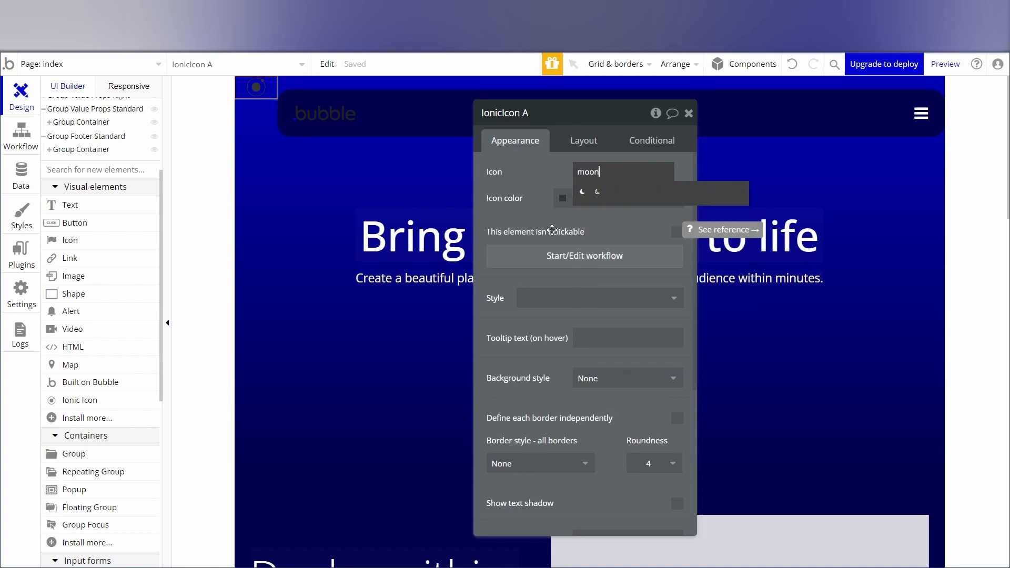
{"action": "left_click", "coordinate": [581, 193]}
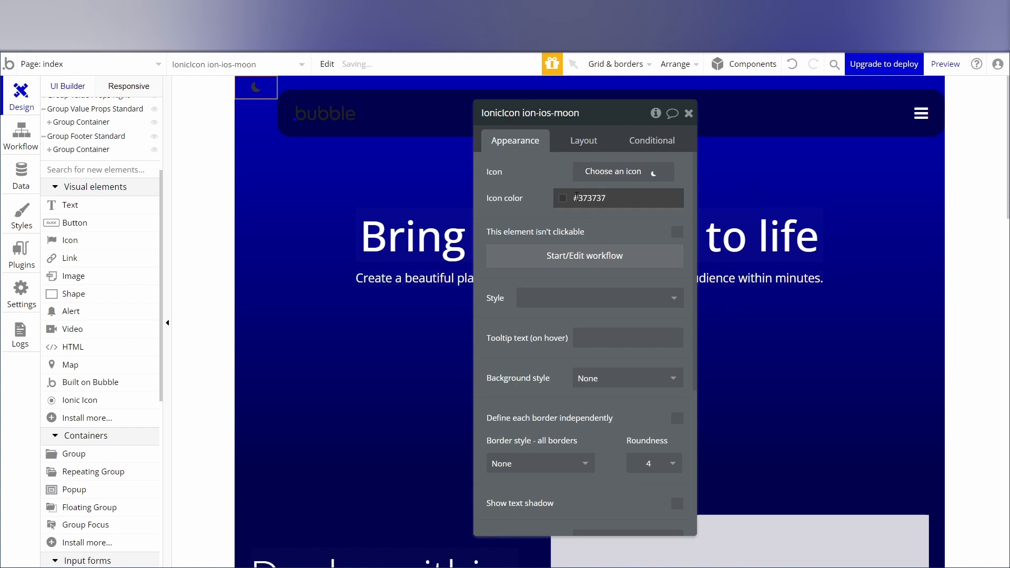
{"action": "left_click", "coordinate": [565, 202]}
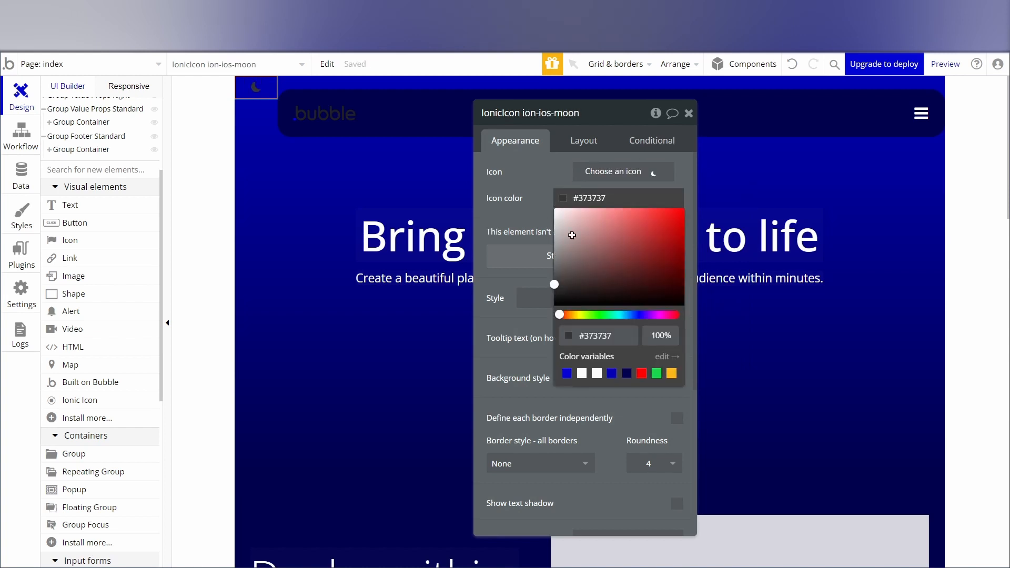
{"action": "left_click", "coordinate": [598, 379]}
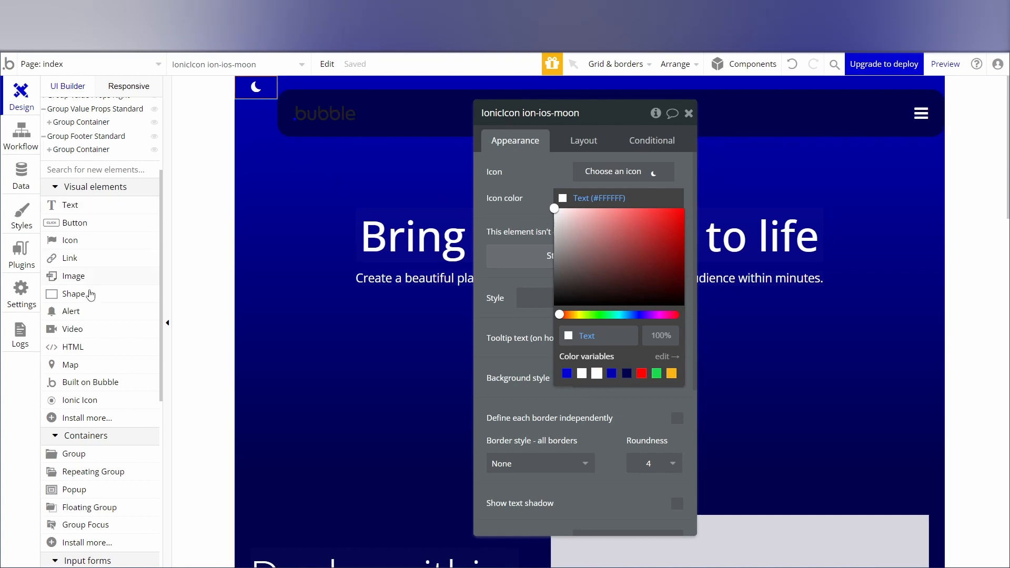
Move the moon icon into Group Header Minimalist, between Image Logo and Group buttons, in the element hierarchy.
{"action": "scroll", "coordinate": [93, 358], "scroll_direction": "up", "scroll_amount": 3}
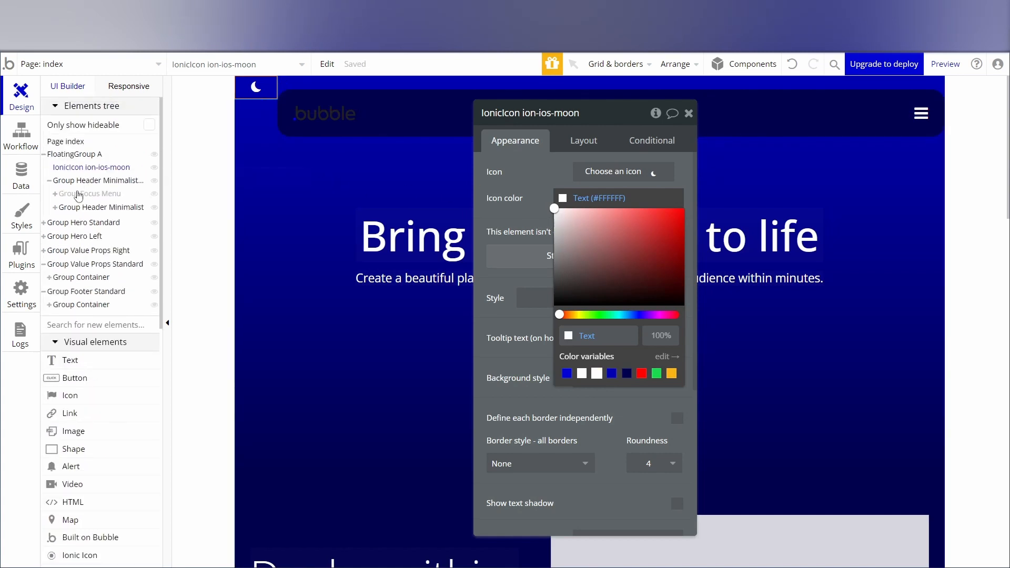
{"action": "left_click", "coordinate": [58, 208]}
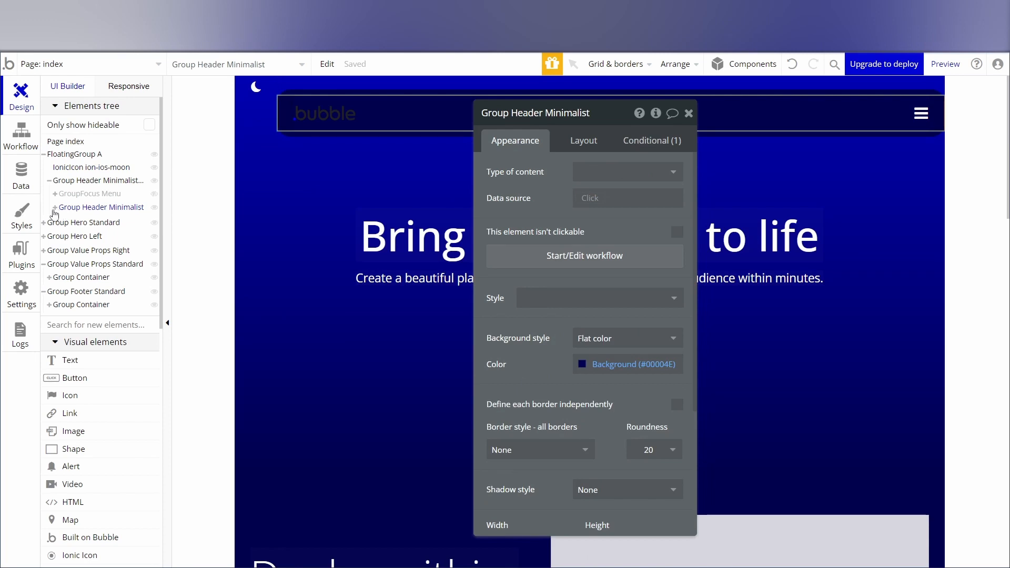
{"action": "left_click", "coordinate": [55, 208]}
{"action": "left_click", "coordinate": [86, 223]}
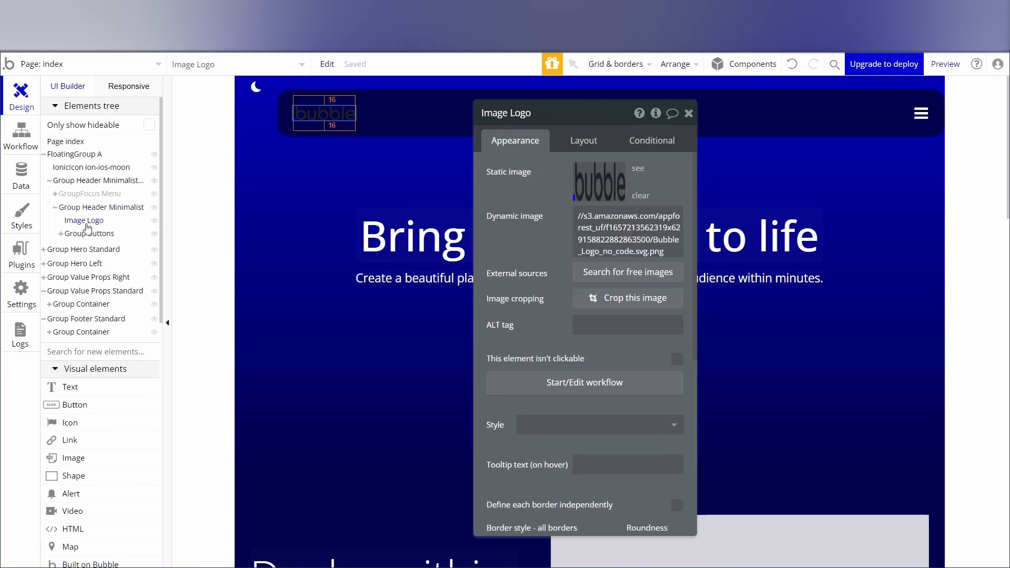
{"action": "left_click", "coordinate": [79, 167]}
{"action": "left_click_drag", "start_coordinate": [106, 224], "coordinate": [105, 235]}
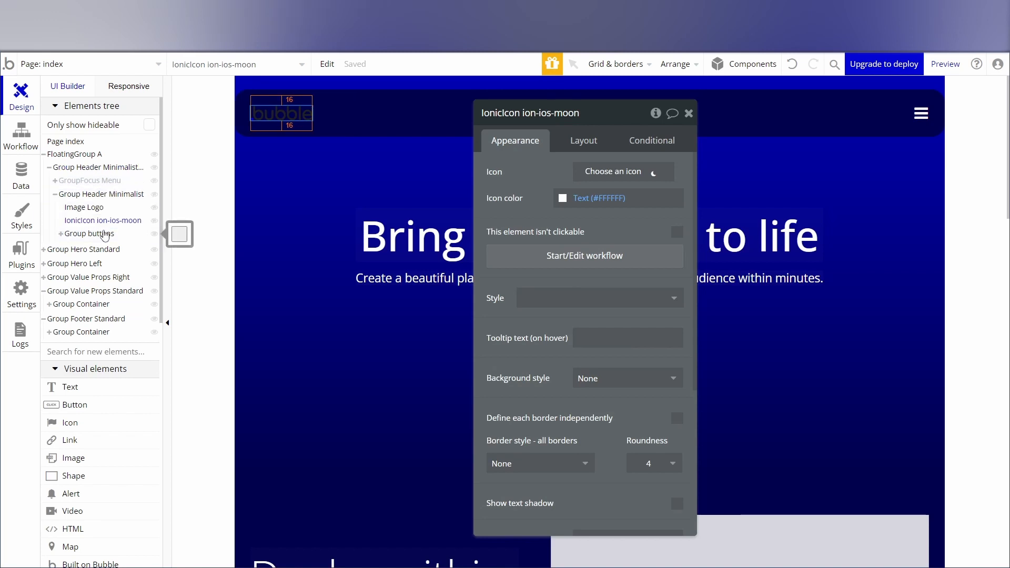
{"action": "left_click", "coordinate": [689, 113]}
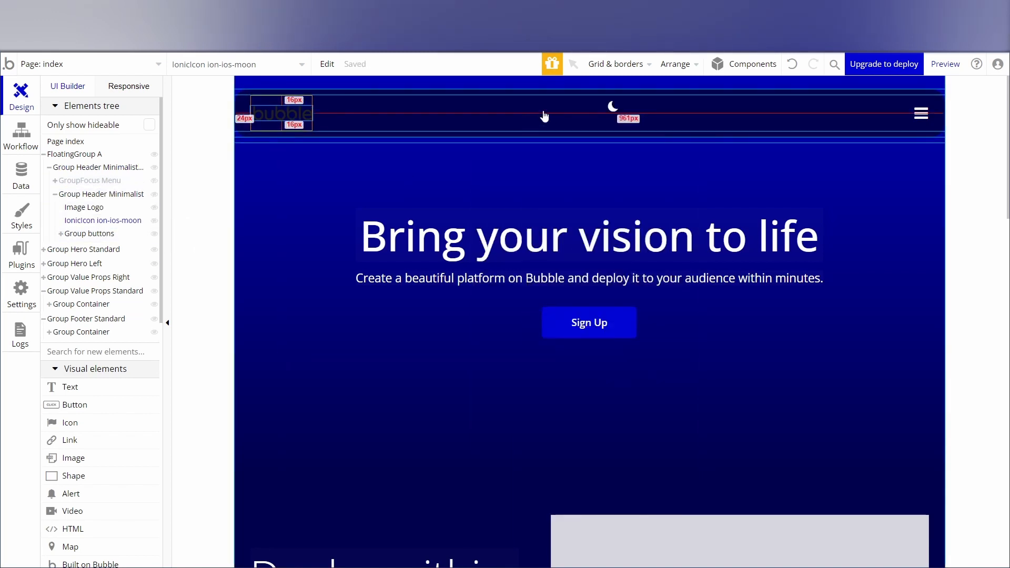
Center the moon icon vertically within the header row.
{"action": "left_click", "coordinate": [107, 221]}
{"action": "left_click", "coordinate": [578, 140]}
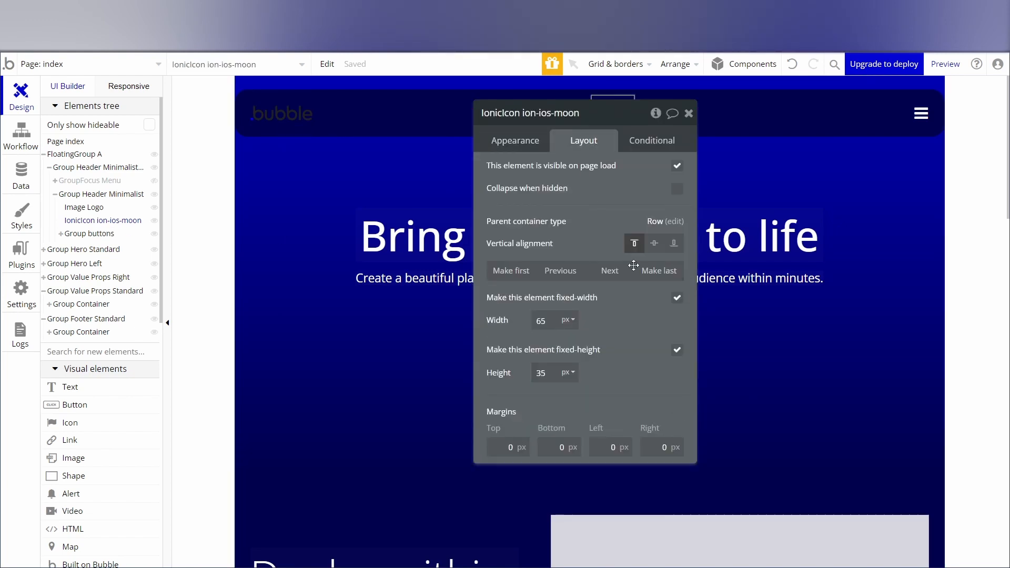
{"action": "left_click", "coordinate": [654, 243]}
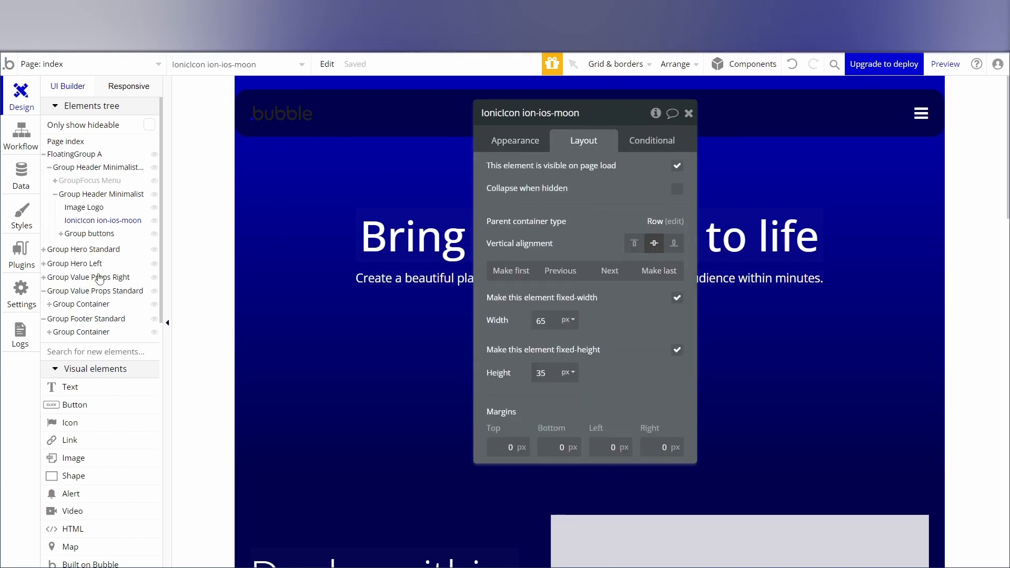
Delete Image Logo from the header group and inspect the moon icon's layout settings.
{"action": "left_click", "coordinate": [83, 207]}
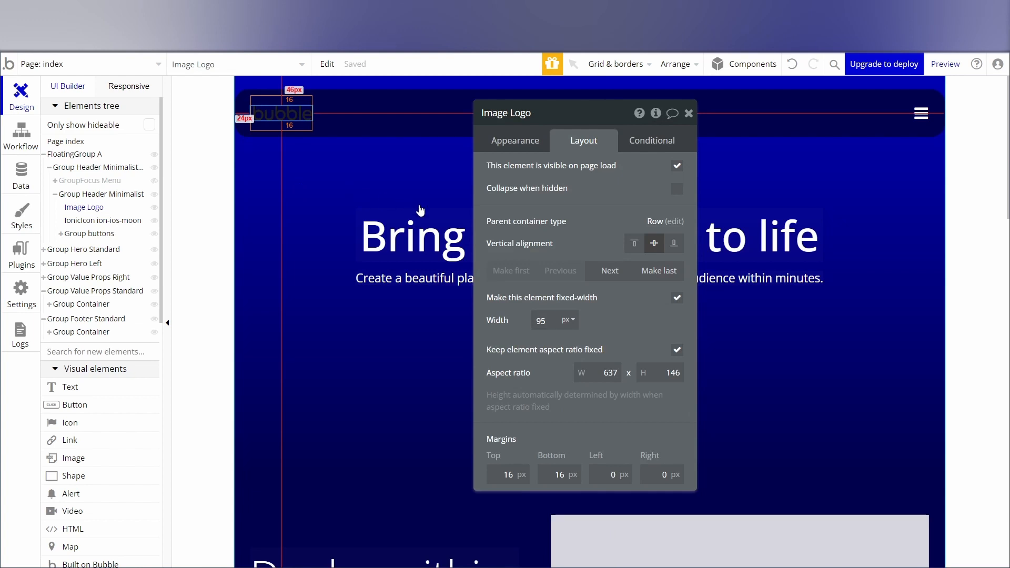
{"action": "left_click", "coordinate": [92, 211]}
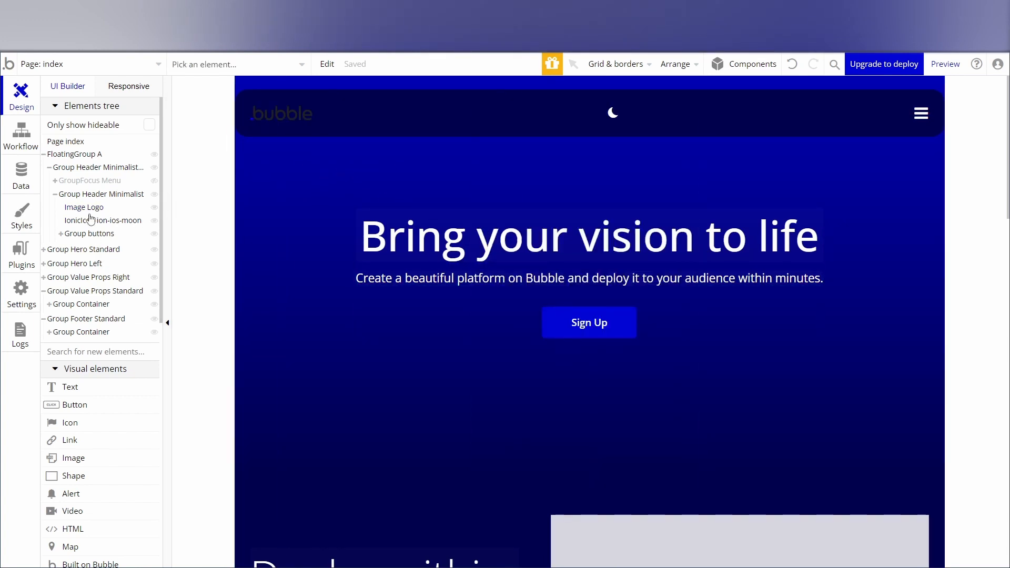
{"action": "left_click", "coordinate": [83, 209]}
{"action": "right_click", "coordinate": [80, 213]}
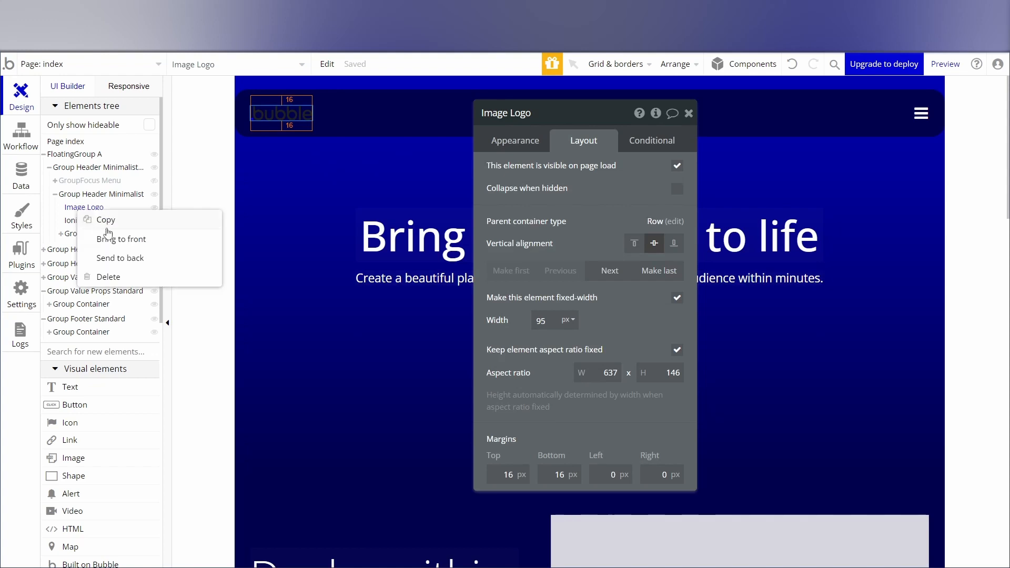
{"action": "left_click", "coordinate": [112, 284]}
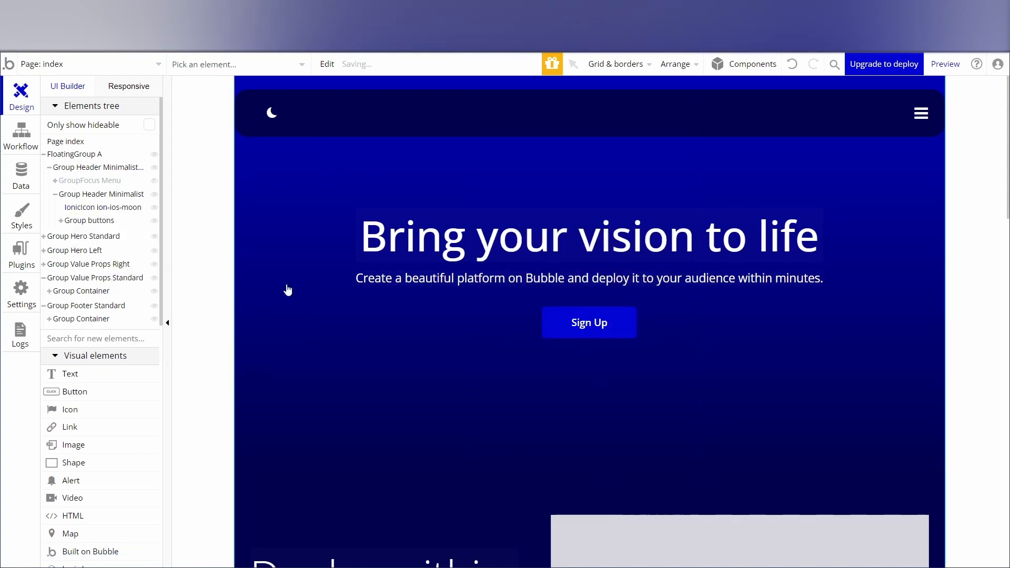
{"action": "double_click", "coordinate": [273, 112]}
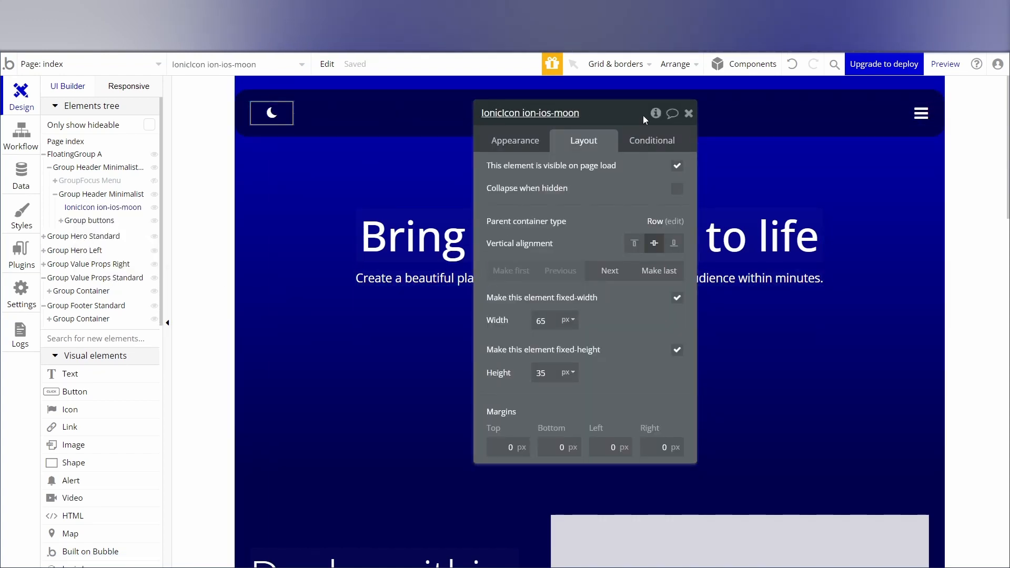
{"action": "left_click", "coordinate": [687, 114]}
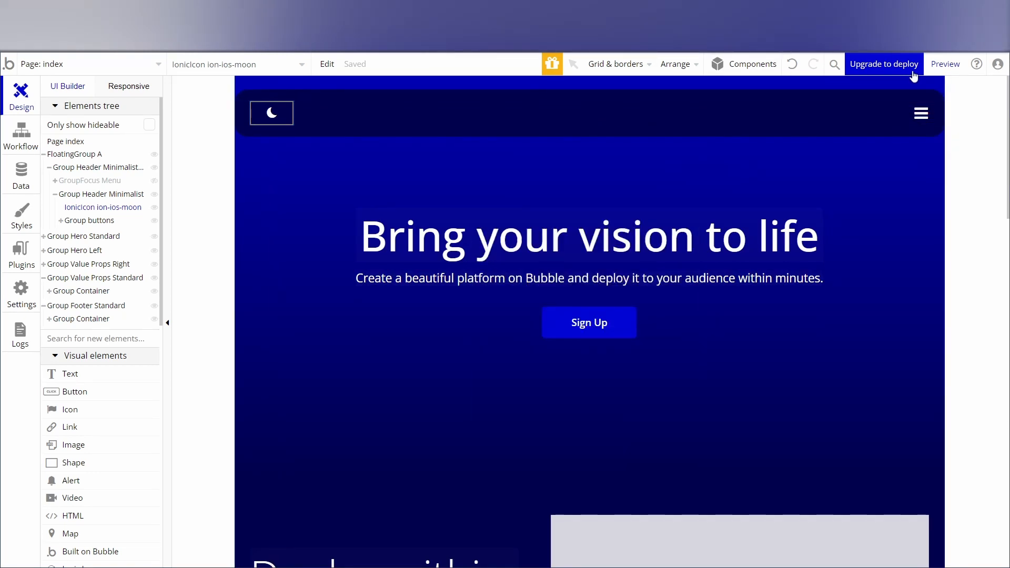
Preview the page and check the floating header with its moon and menu icons while moving through the content.
{"action": "left_click", "coordinate": [940, 64]}
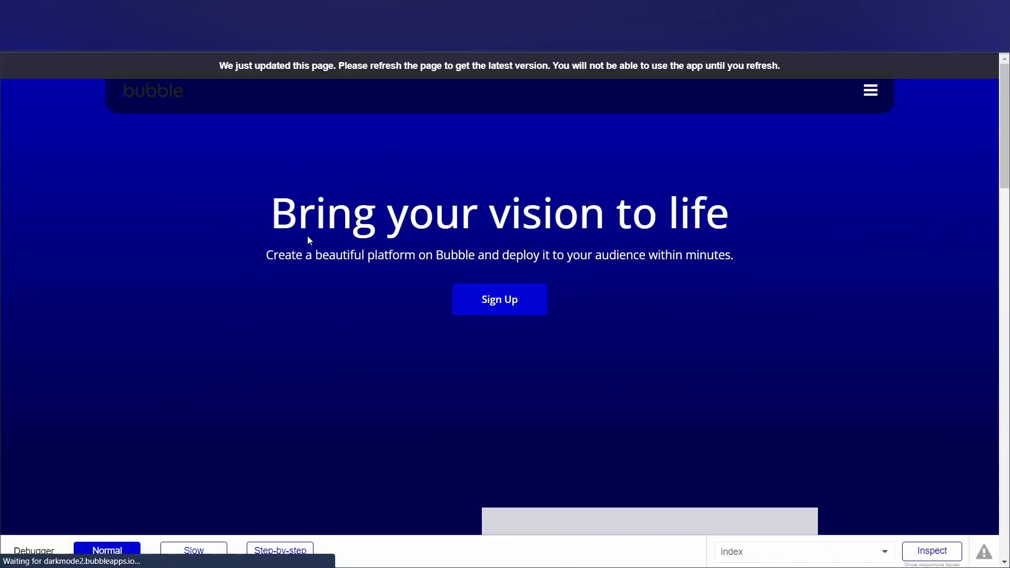
{"action": "left_click", "coordinate": [869, 93]}
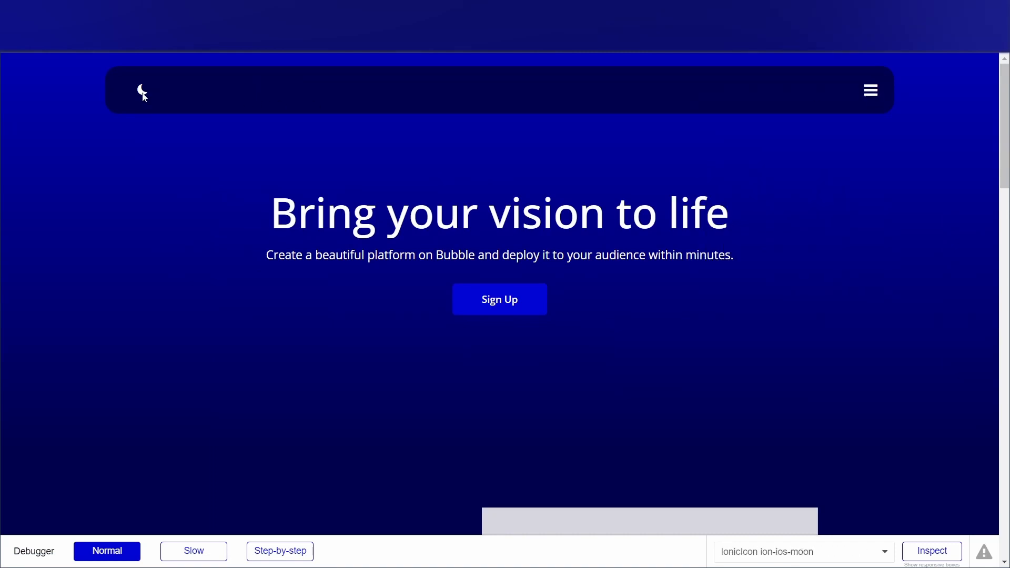
{"action": "scroll", "coordinate": [250, 271], "scroll_direction": "down", "scroll_amount": 6}
{"action": "scroll", "coordinate": [253, 271], "scroll_direction": "down", "scroll_amount": 7}
{"action": "scroll", "coordinate": [259, 270], "scroll_direction": "up", "scroll_amount": 15}
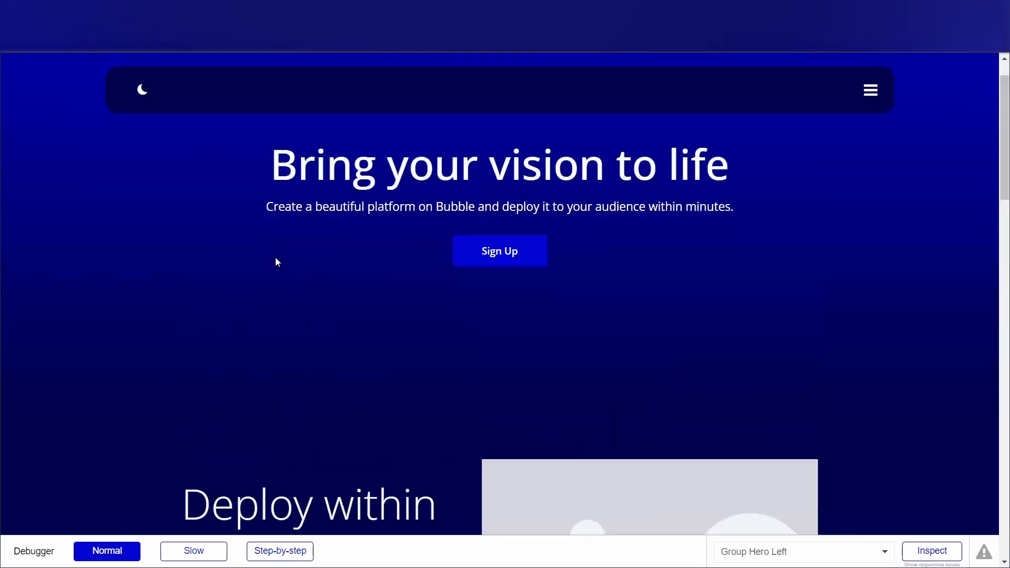
{"action": "scroll", "coordinate": [637, 318], "scroll_direction": "down", "scroll_amount": 5}
{"action": "scroll", "coordinate": [627, 324], "scroll_direction": "up", "scroll_amount": 5}
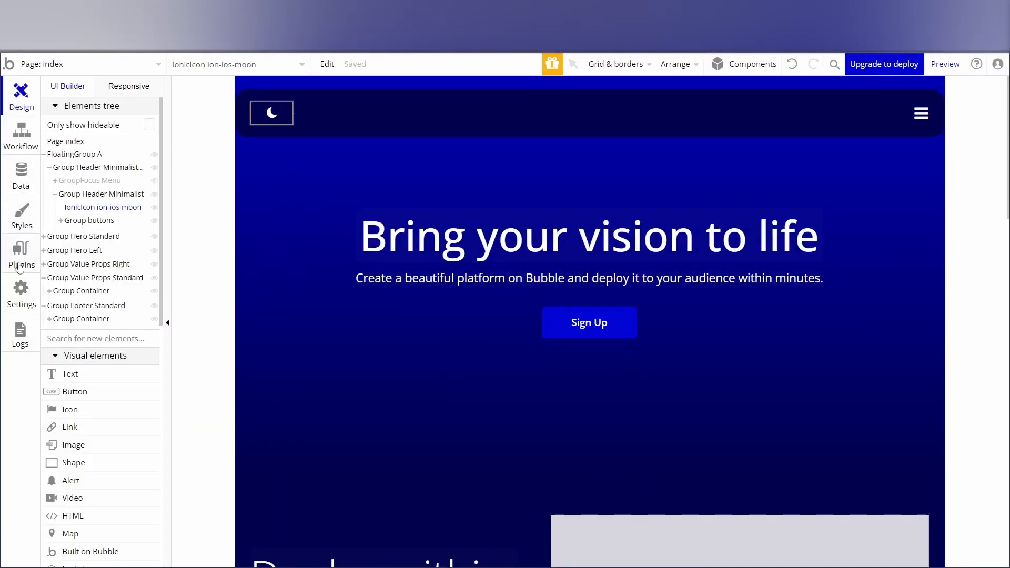
Set the Surface color variable to #000068, check the hero gradient in the page preview, and return to the editor.
{"action": "left_click", "coordinate": [23, 221]}
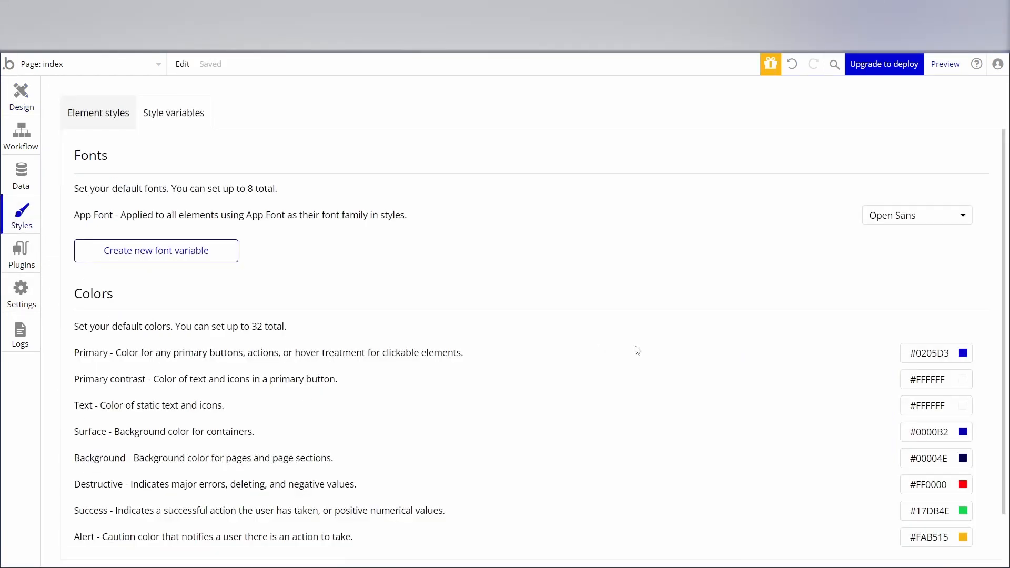
{"action": "left_click", "coordinate": [963, 433]}
{"action": "left_click_drag", "start_coordinate": [991, 489], "coordinate": [999, 497]}
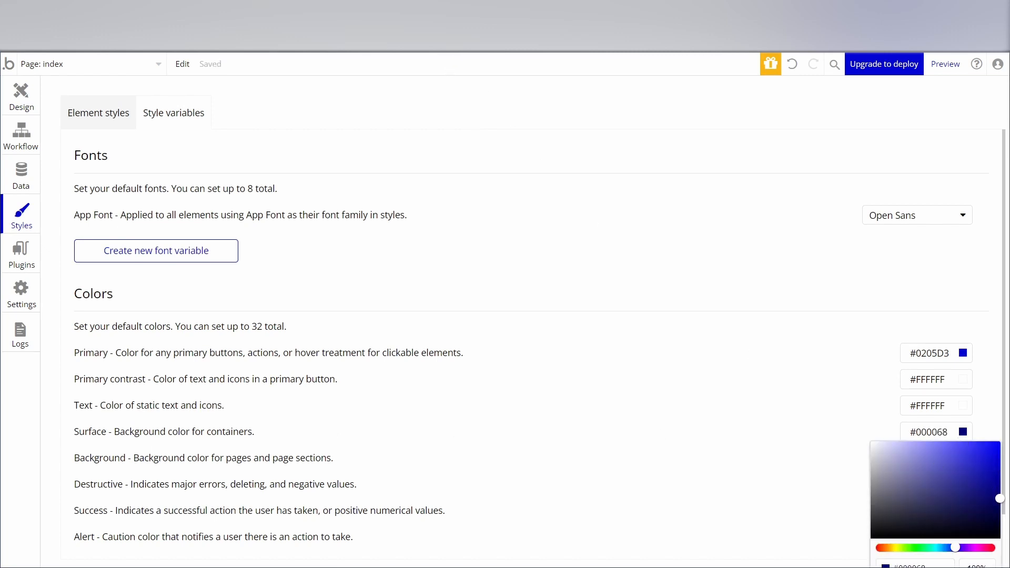
{"action": "left_click", "coordinate": [19, 110]}
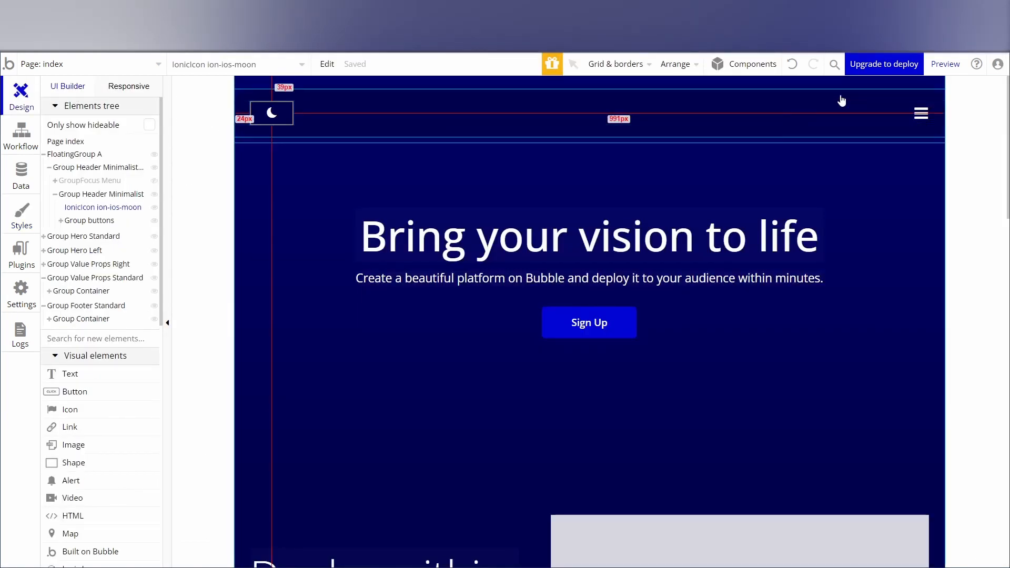
{"action": "left_click", "coordinate": [945, 63]}
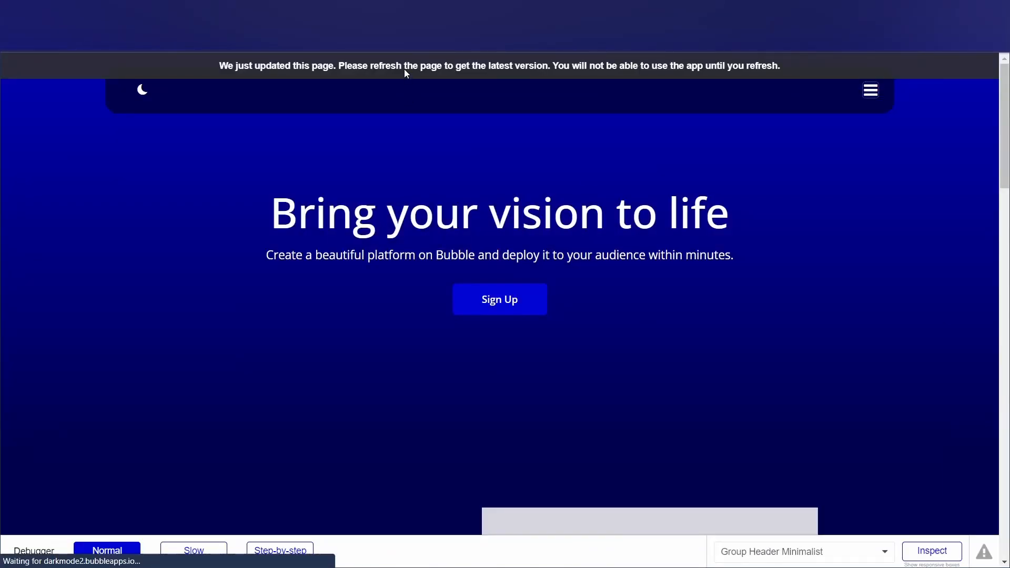
{"action": "scroll", "coordinate": [619, 288], "scroll_direction": "down", "scroll_amount": 3}
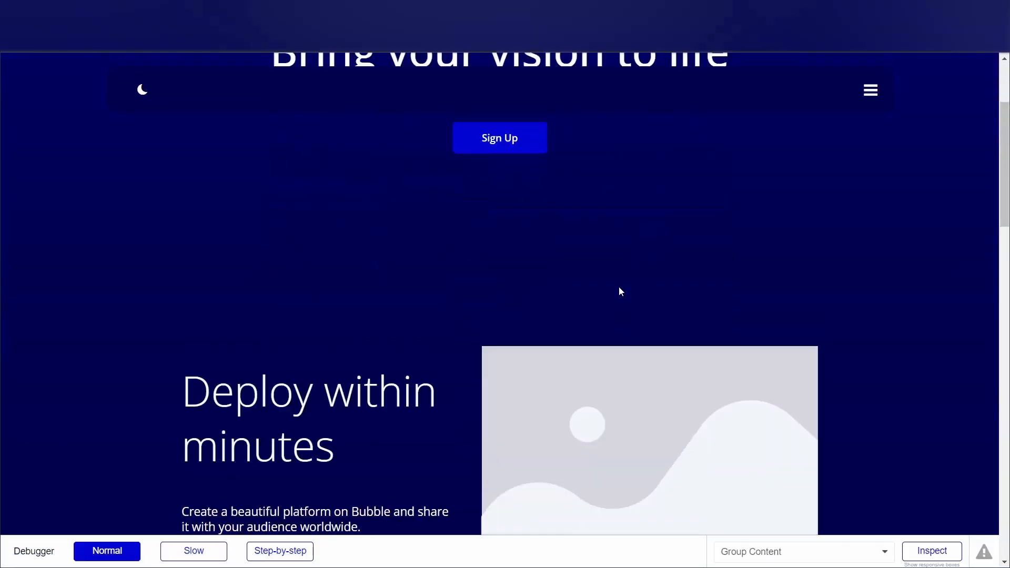
{"action": "scroll", "coordinate": [620, 288], "scroll_direction": "up", "scroll_amount": 3}
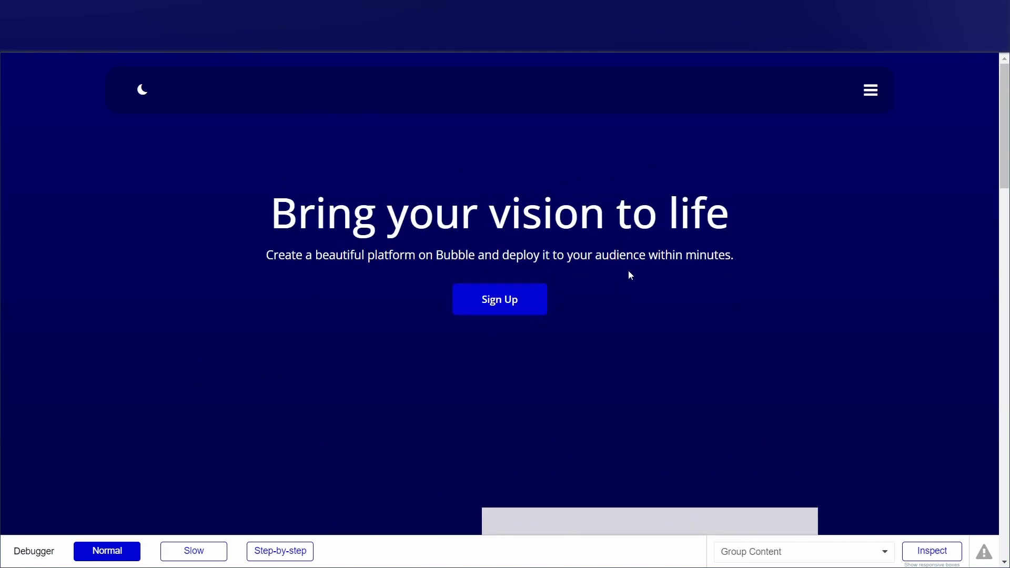
{"action": "left_click", "coordinate": [221, 8]}
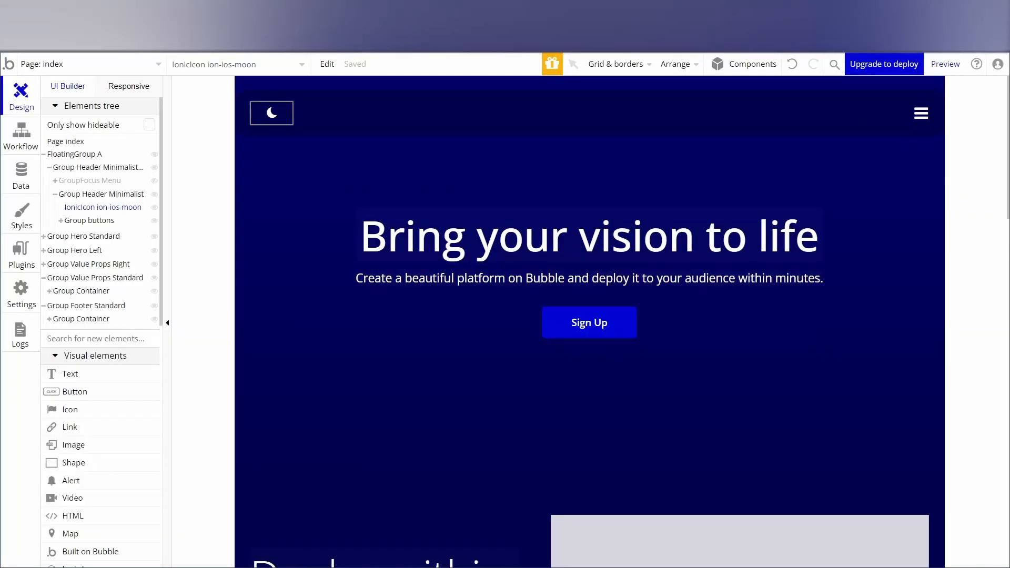
Set the Background color variable for pages and page sections to #000027.
{"action": "left_click", "coordinate": [16, 218]}
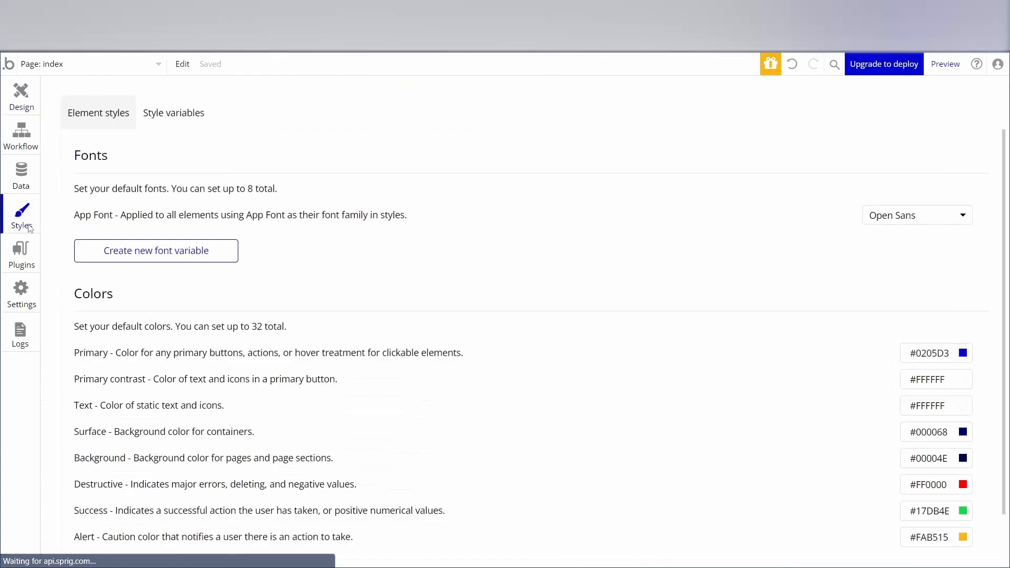
{"action": "left_click", "coordinate": [963, 459]}
{"action": "left_click_drag", "start_coordinate": [961, 460], "coordinate": [999, 505]}
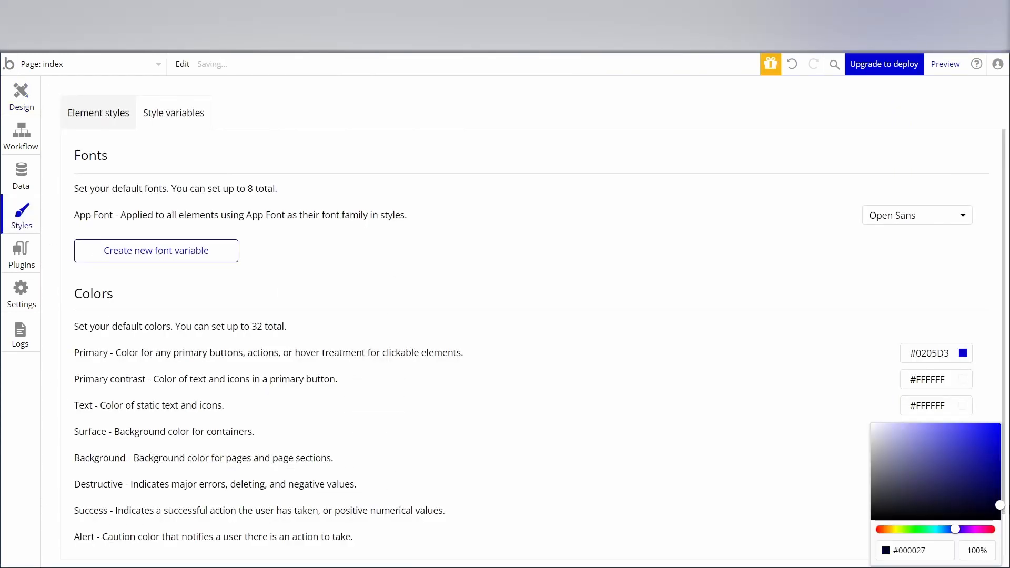
{"action": "left_click", "coordinate": [761, 474]}
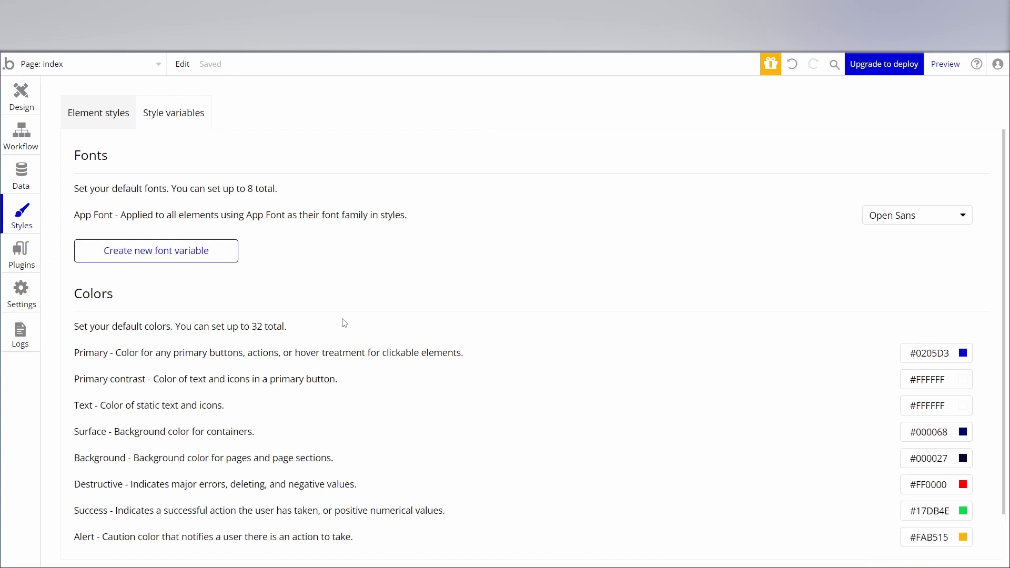
Preview the updated page, check its sections down to the footer and the header's dropdown menu, and return to the editor.
{"action": "left_click", "coordinate": [936, 71]}
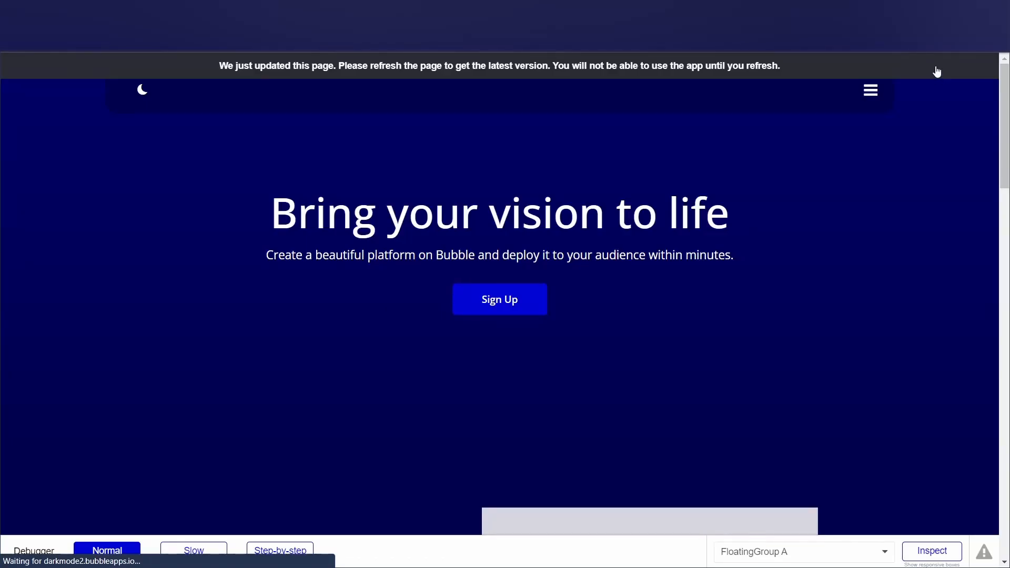
{"action": "left_click", "coordinate": [937, 71]}
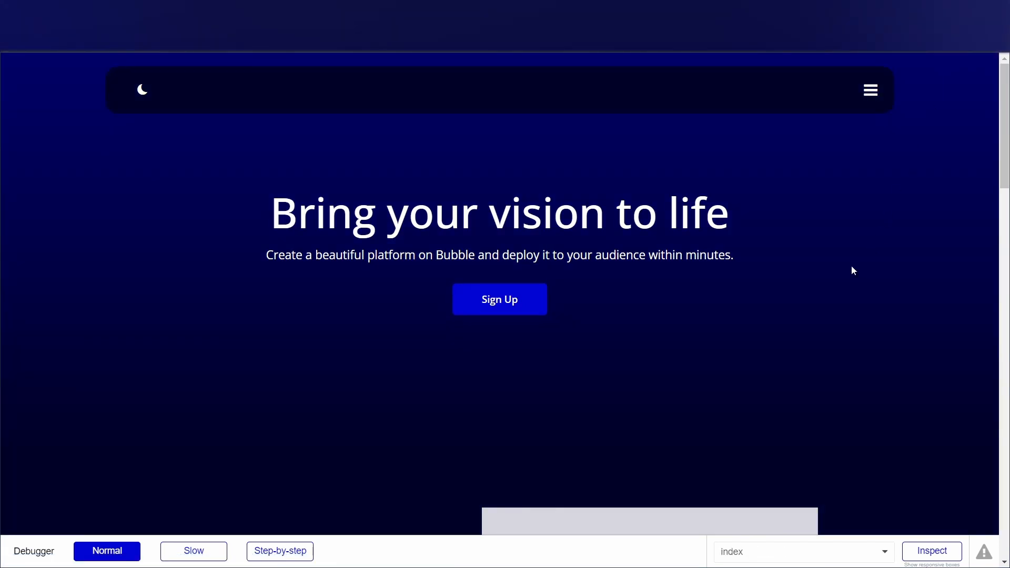
{"action": "scroll", "coordinate": [728, 178], "scroll_direction": "down", "scroll_amount": 12}
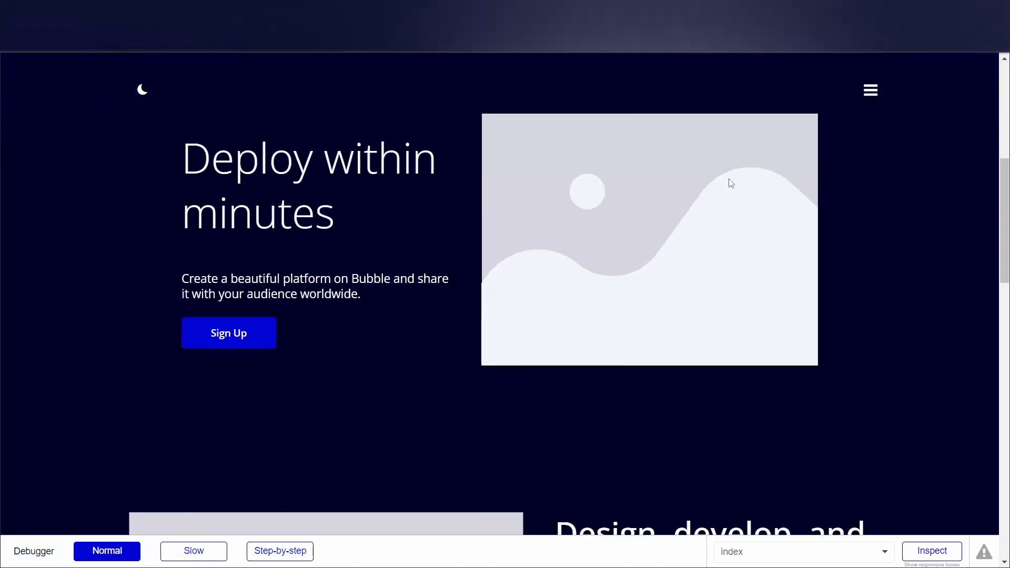
{"action": "scroll", "coordinate": [730, 196], "scroll_direction": "down", "scroll_amount": 10}
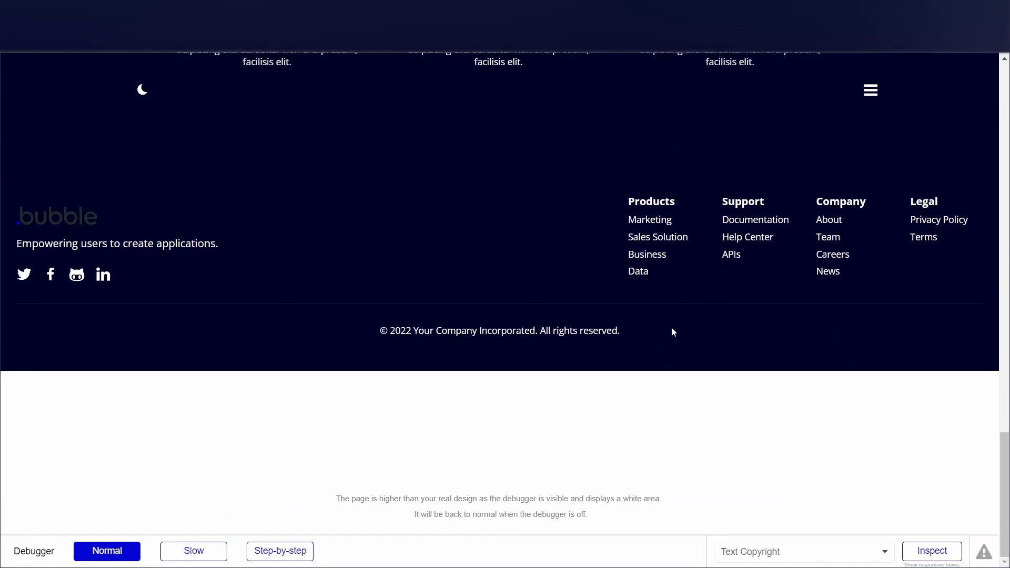
{"action": "scroll", "coordinate": [671, 330], "scroll_direction": "up", "scroll_amount": 8}
{"action": "scroll", "coordinate": [672, 323], "scroll_direction": "up", "scroll_amount": 10}
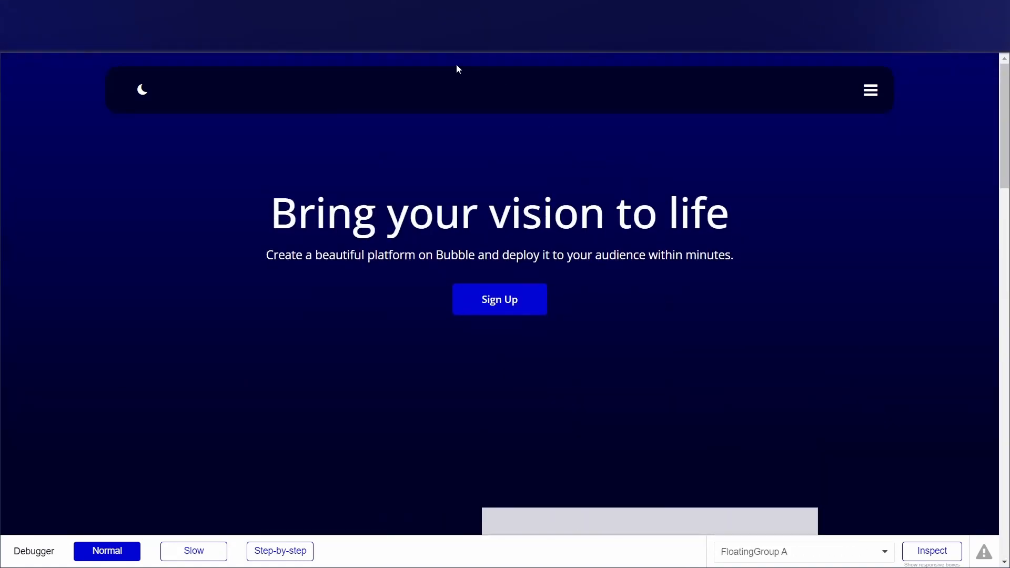
{"action": "left_click", "coordinate": [869, 96]}
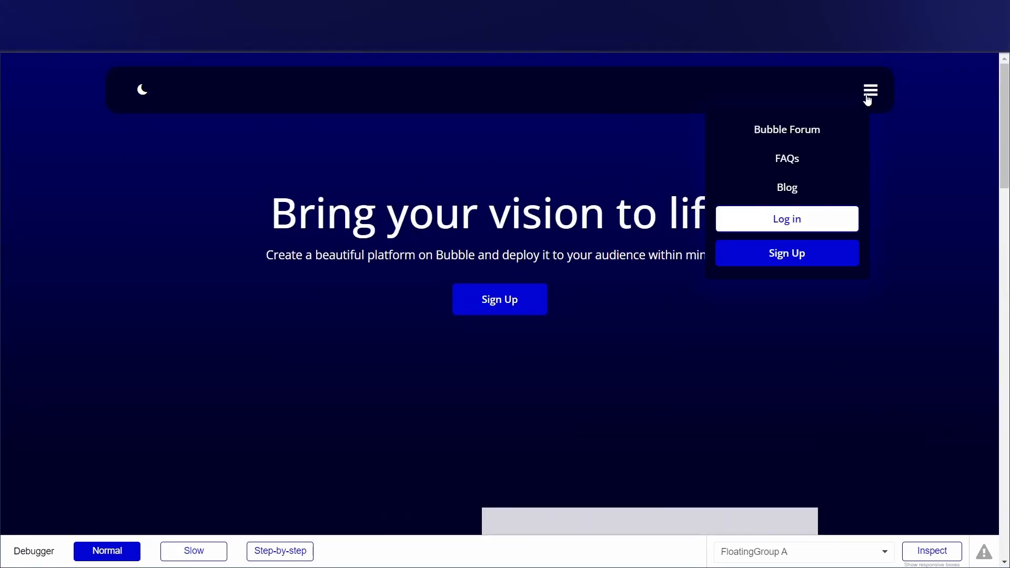
{"action": "left_click", "coordinate": [870, 95]}
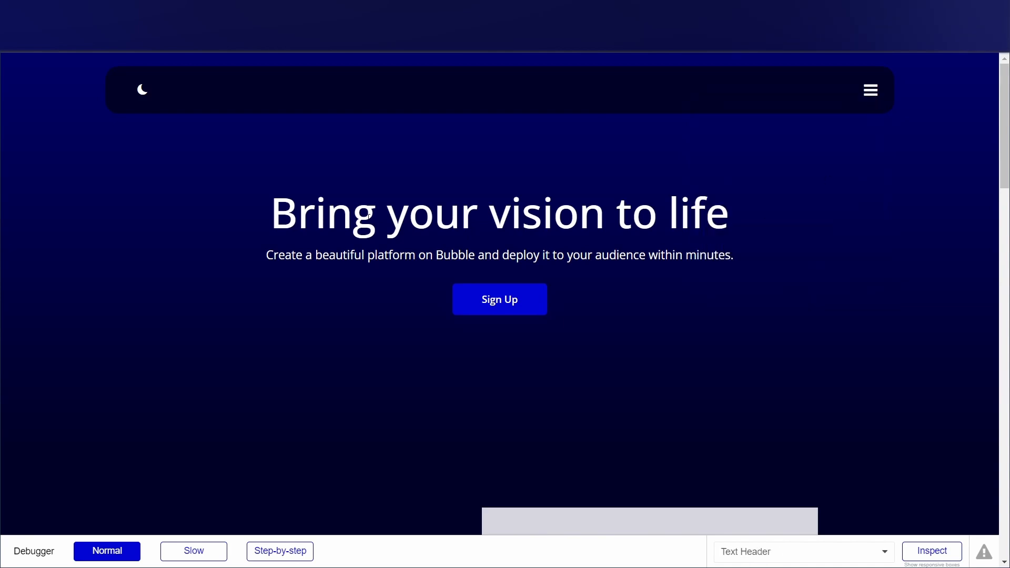
{"action": "left_click", "coordinate": [99, 11]}
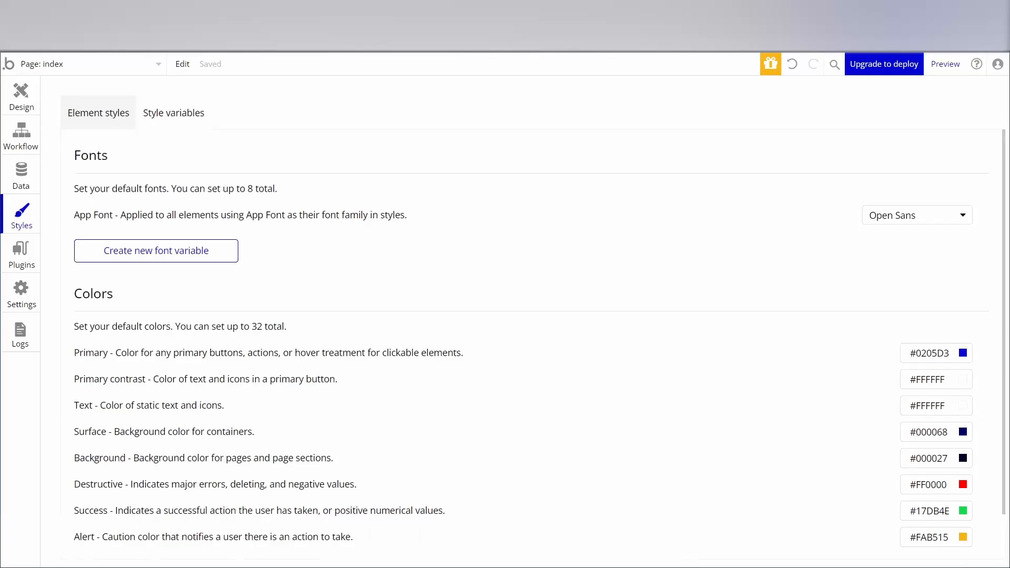
Replace the hero section's heading text with "This is Dark Mode" on the index page.
{"action": "left_click", "coordinate": [21, 95]}
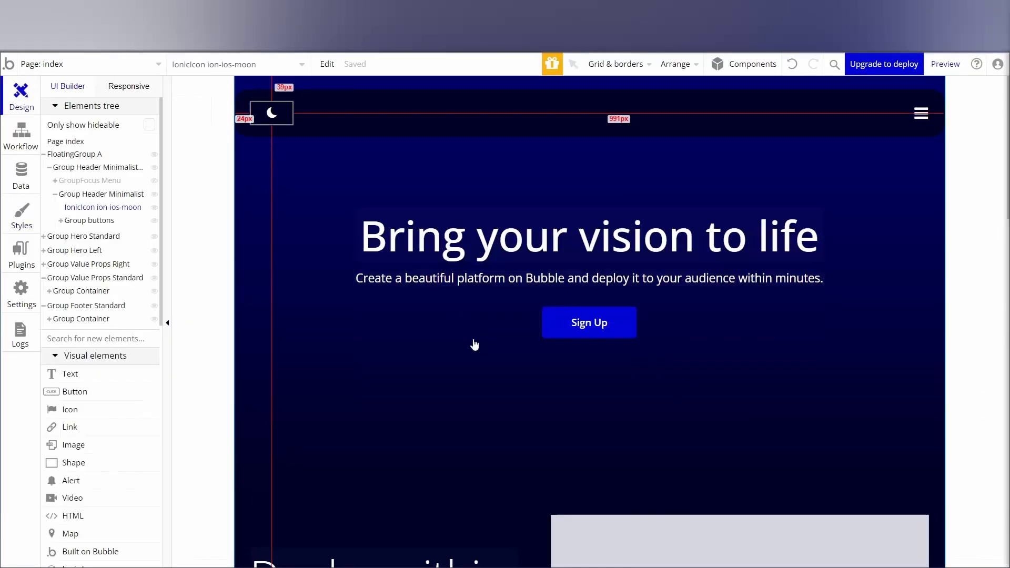
{"action": "double_click", "coordinate": [506, 249]}
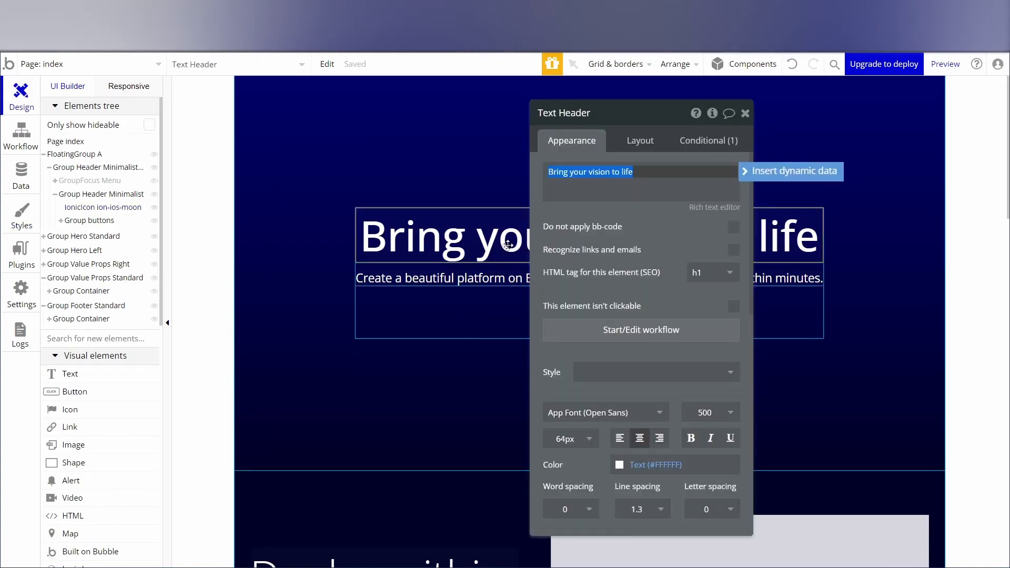
{"action": "type", "text": "This is Dark Mode"}
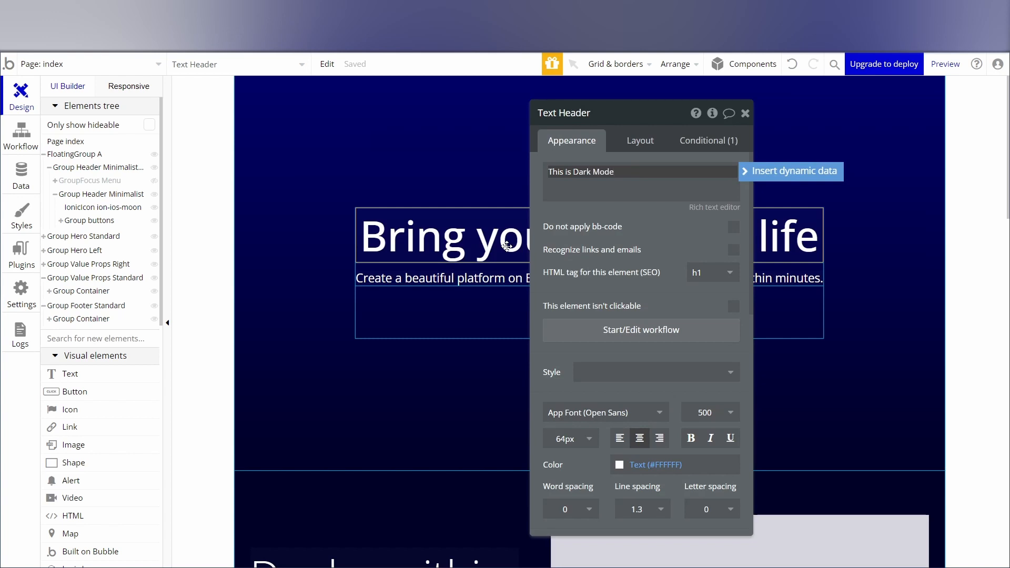
{"action": "left_click", "coordinate": [745, 115]}
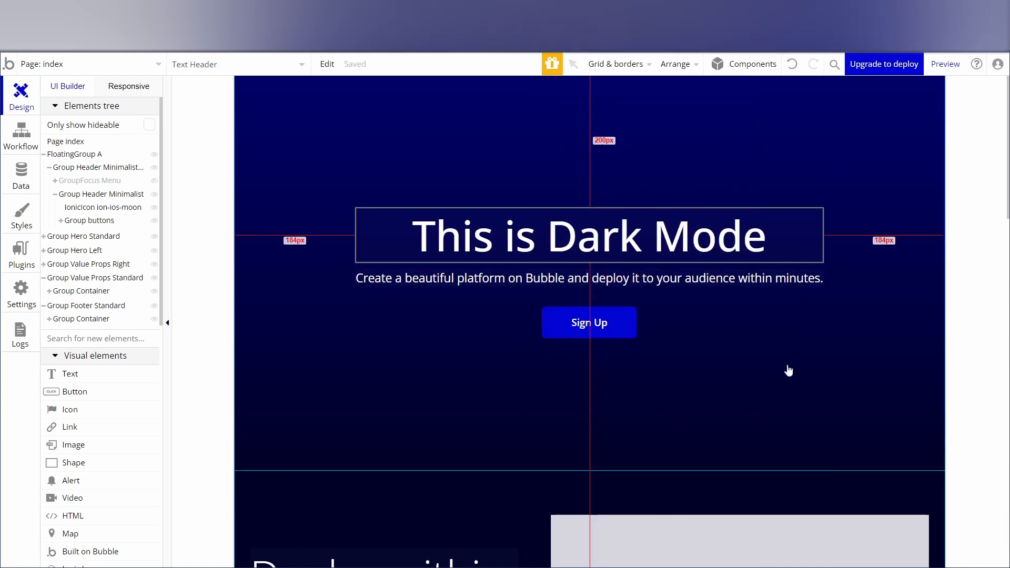
{"action": "scroll", "coordinate": [764, 356], "scroll_direction": "down", "scroll_amount": 3}
{"action": "scroll", "coordinate": [754, 348], "scroll_direction": "down", "scroll_amount": 2}
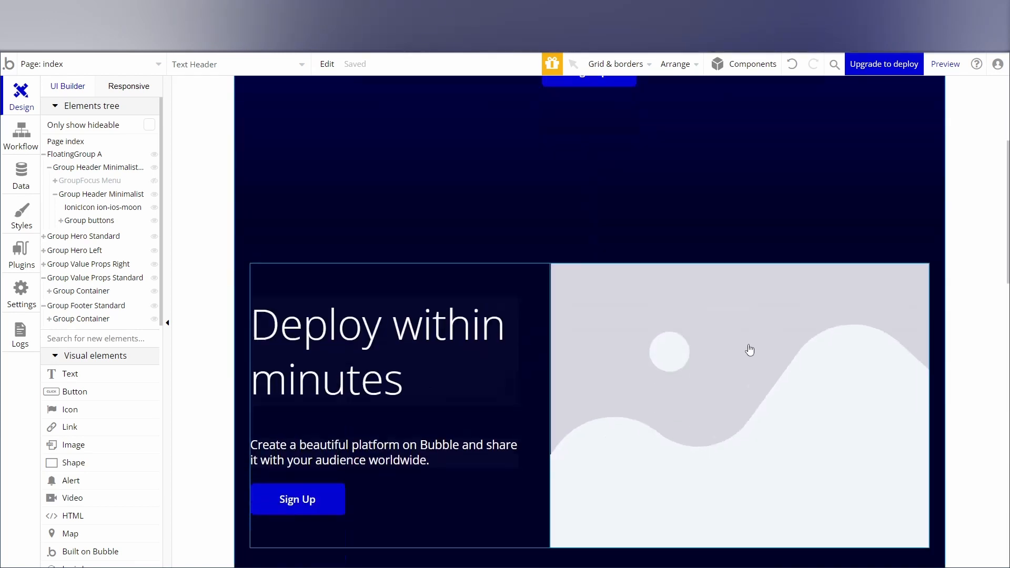
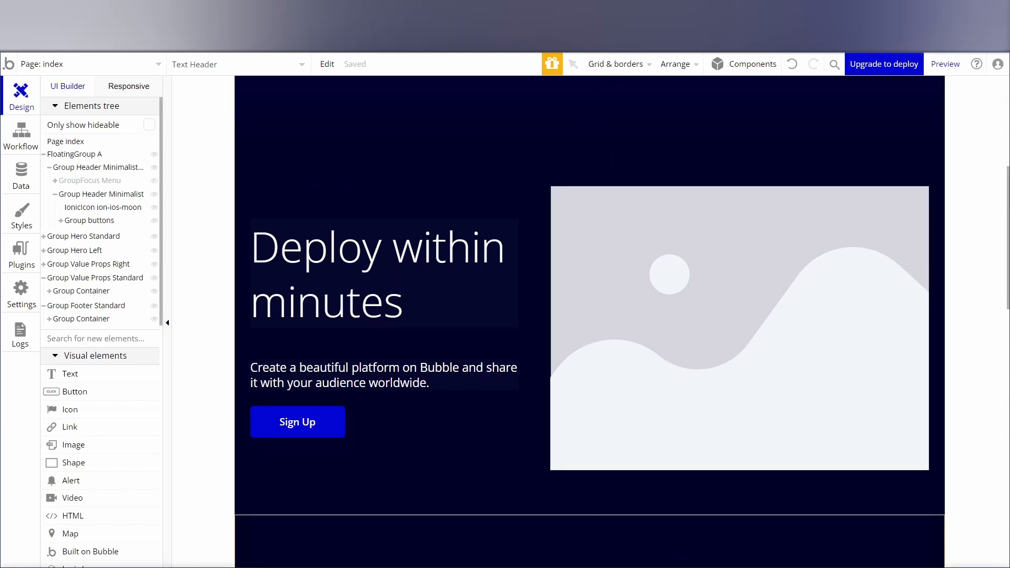
Replace the "Deploy within minutes" heading text with "Enable".
{"action": "double_click", "coordinate": [341, 286]}
{"action": "type", "text": "Enable"}
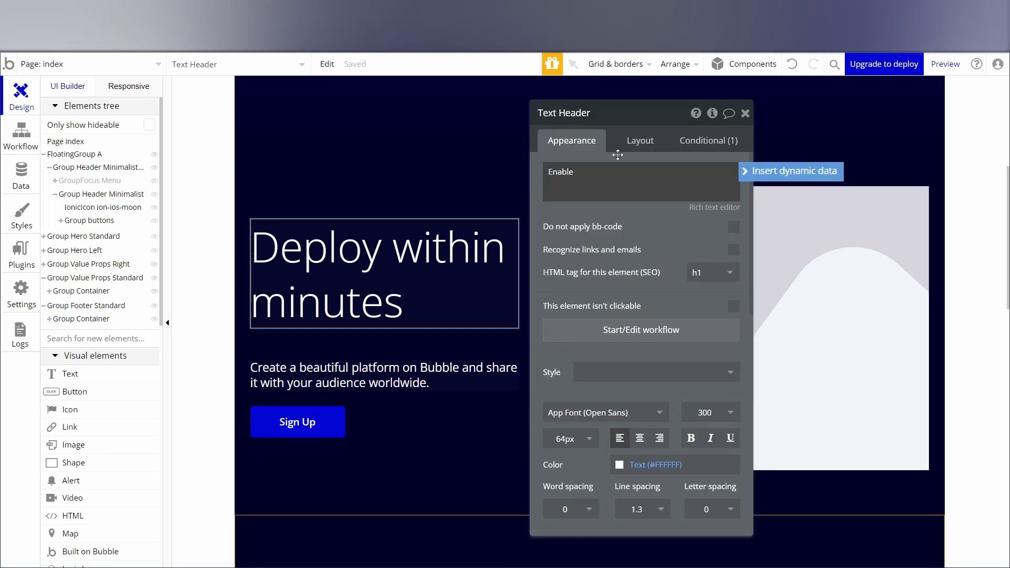
{"action": "left_click", "coordinate": [745, 114]}
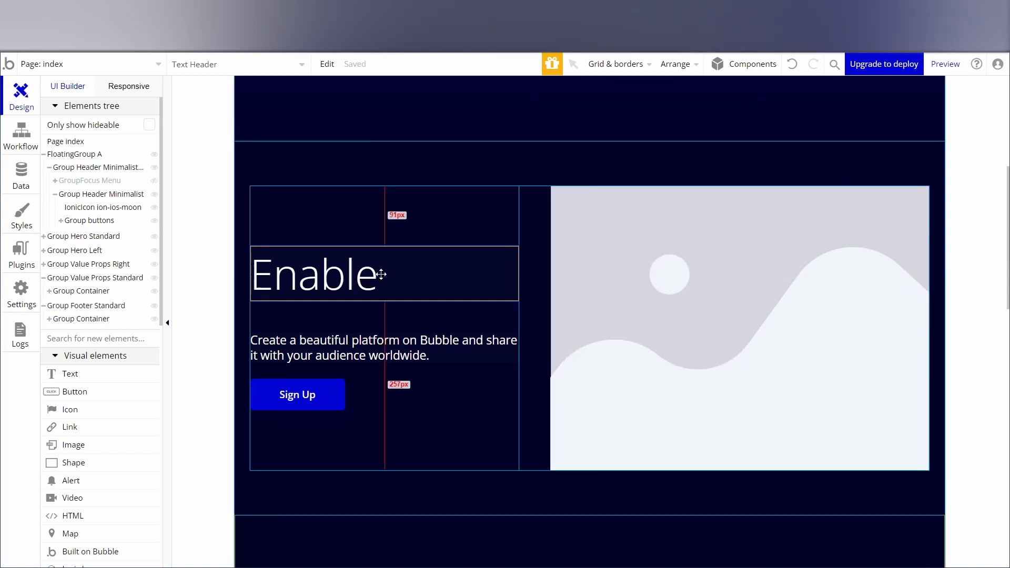
Change the text below the heading to "Enable the dark mode of your website. Ease the pressure on the eyes from the harsh bright lights.".
{"action": "double_click", "coordinate": [341, 341]}
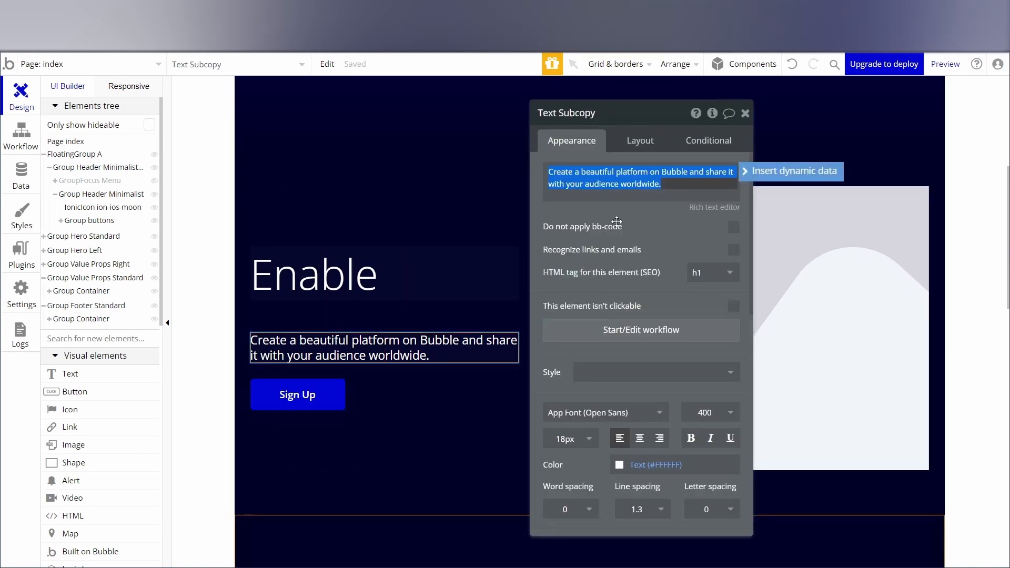
{"action": "type", "text": "En"}
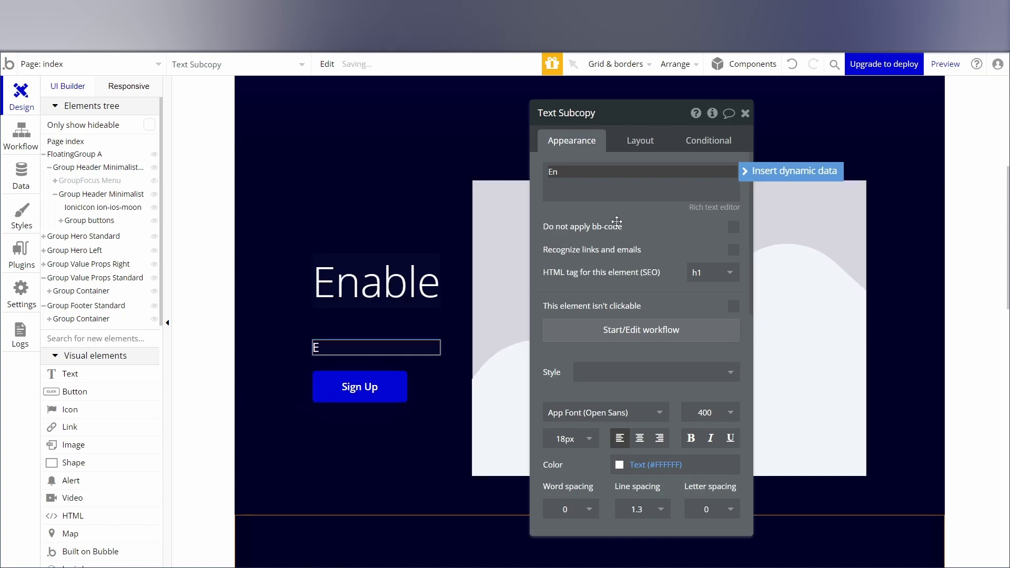
{"action": "type", "text": "able the dark m"}
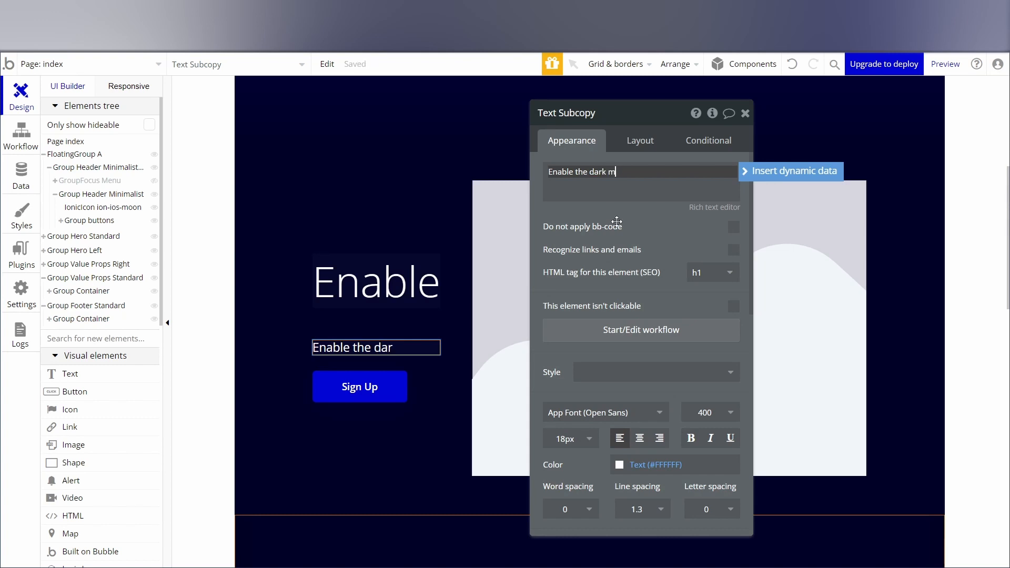
{"action": "type", "text": "ode of"}
{"action": "type", "text": "ressure on"}
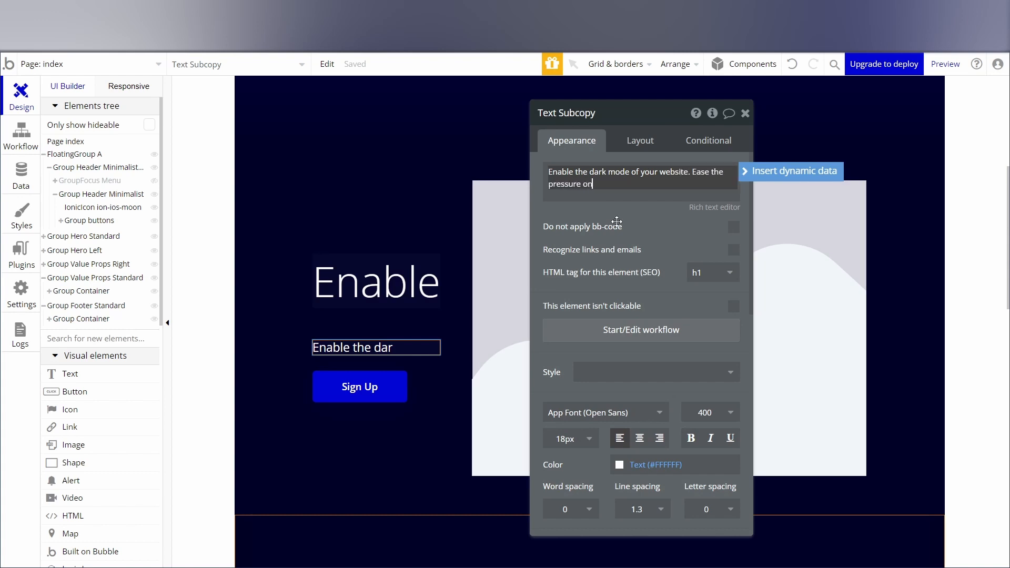
{"action": "type", "text": " the ey"}
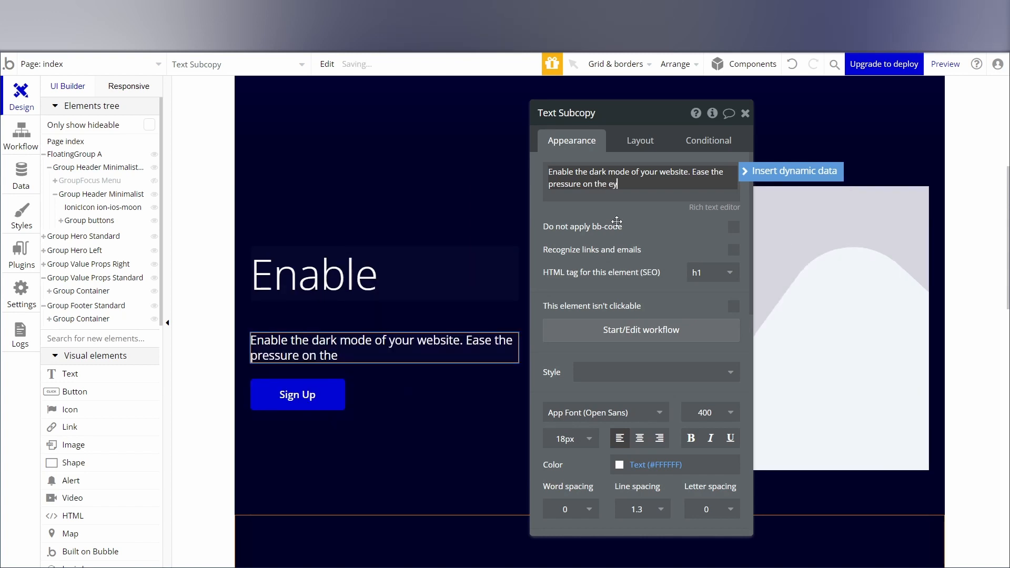
{"action": "type", "text": "ees from the harsh"}
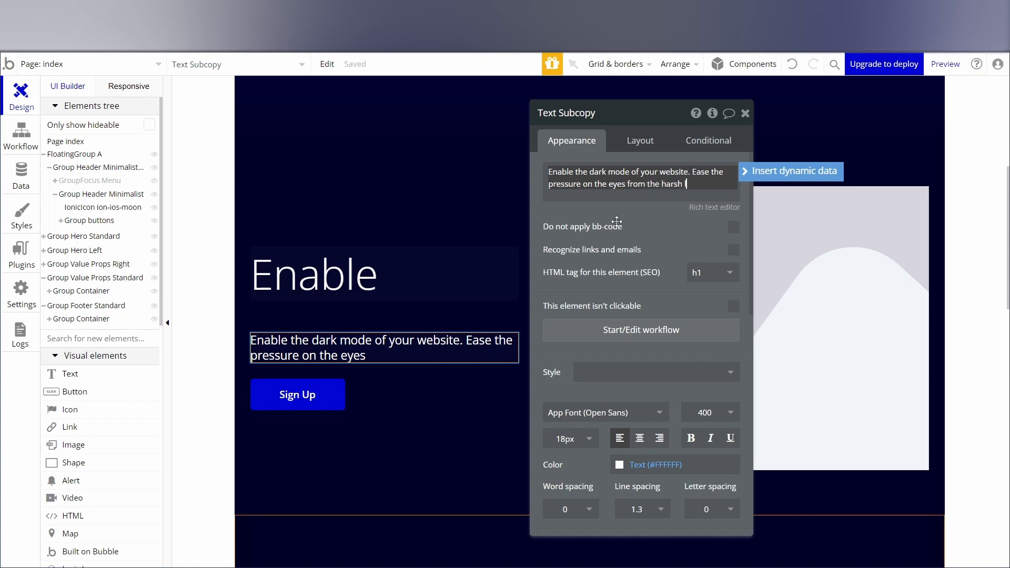
{"action": "type", "text": " li"}
{"action": "key", "text": "BackSpace"}
{"action": "key", "text": "BackSpace"}
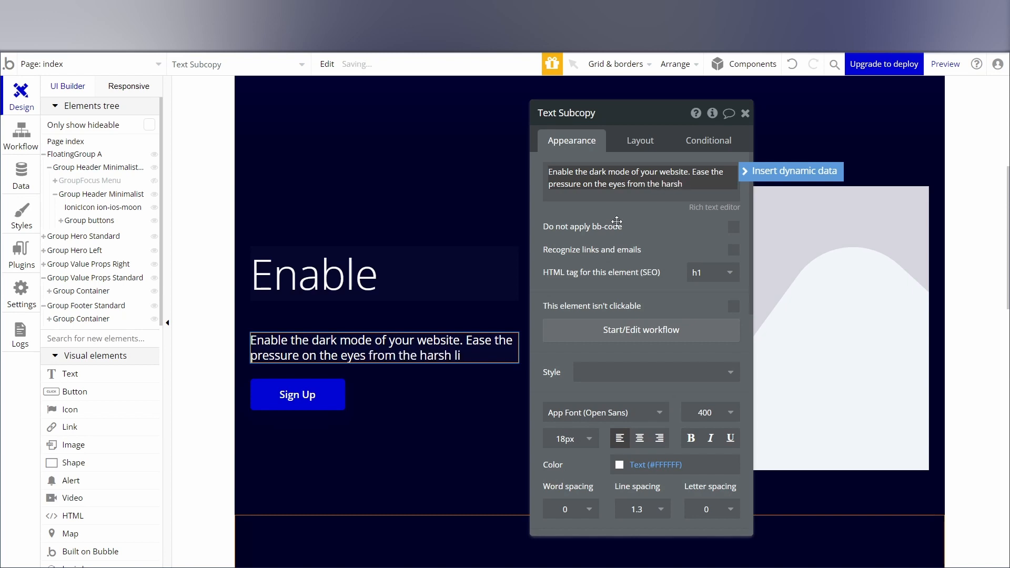
{"action": "type", "text": "bright lights."}
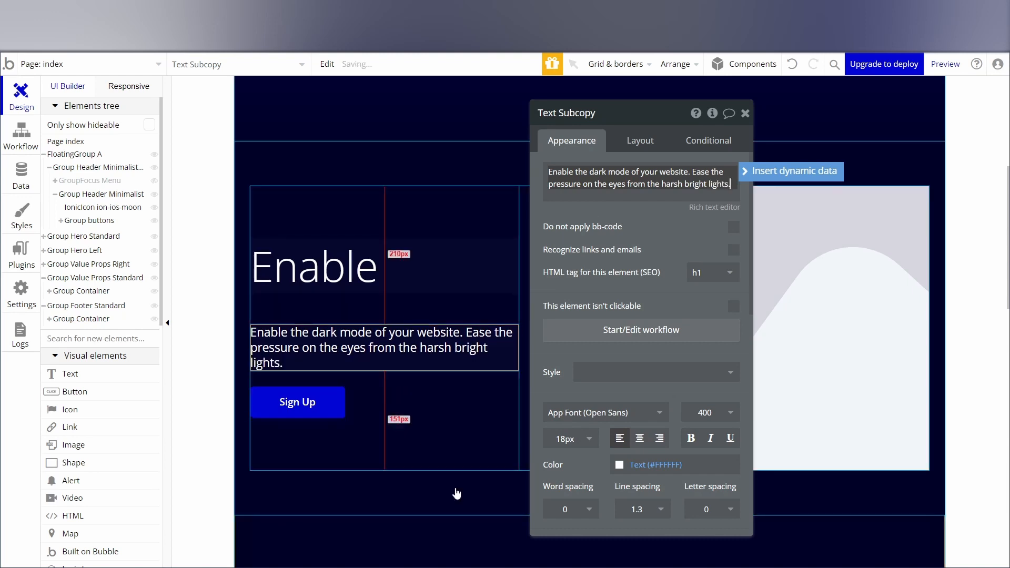
{"action": "left_click", "coordinate": [745, 113]}
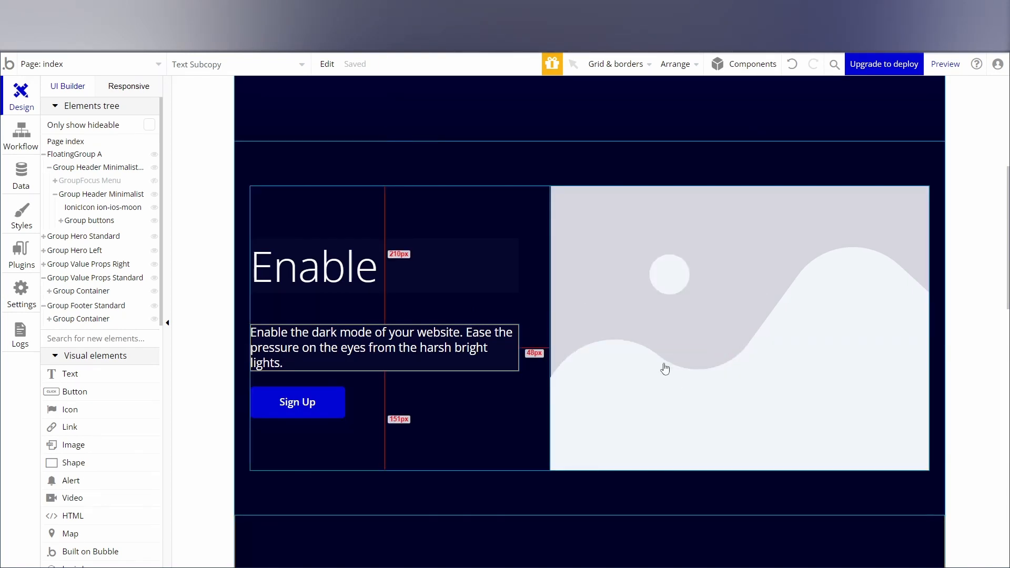
Replace the placeholder image beside the "Enable" heading with the dark mode illustration undraw_dark_mode_2xam.svg.
{"action": "left_click", "coordinate": [662, 324]}
{"action": "double_click", "coordinate": [662, 324]}
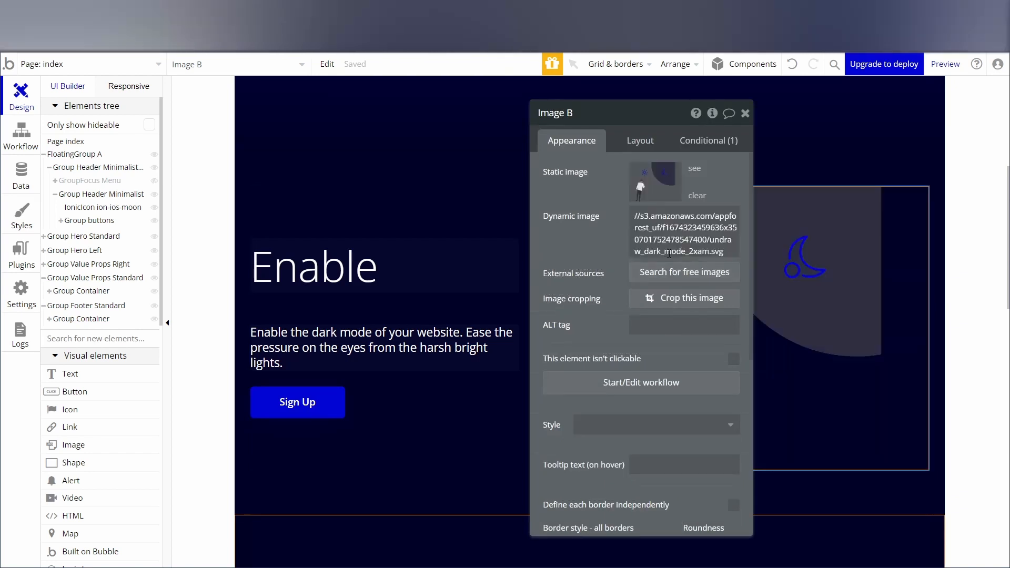
{"action": "left_click", "coordinate": [745, 114]}
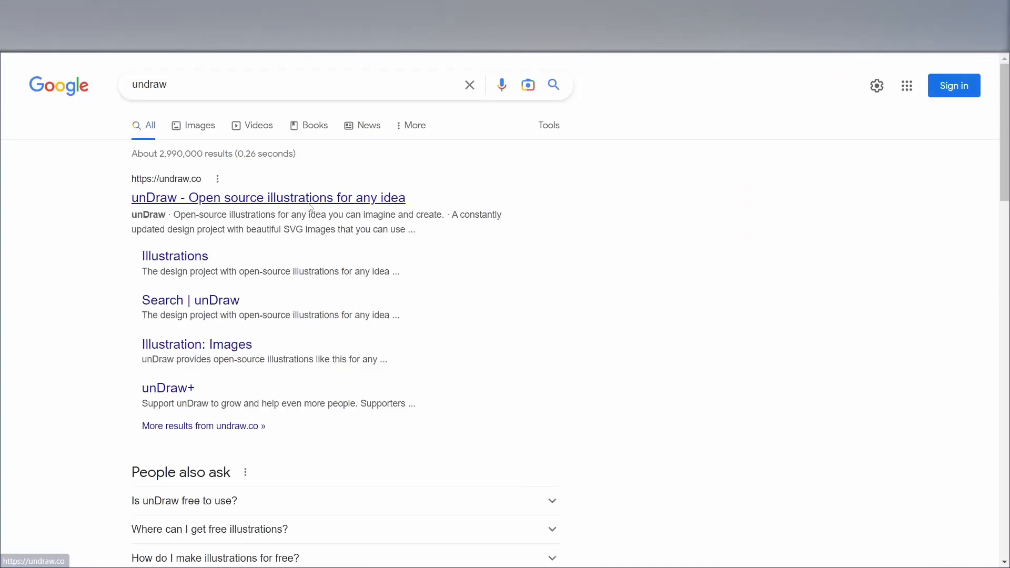
View the unDraw illustration website and return to the Bubble editor.
{"action": "left_click", "coordinate": [309, 202]}
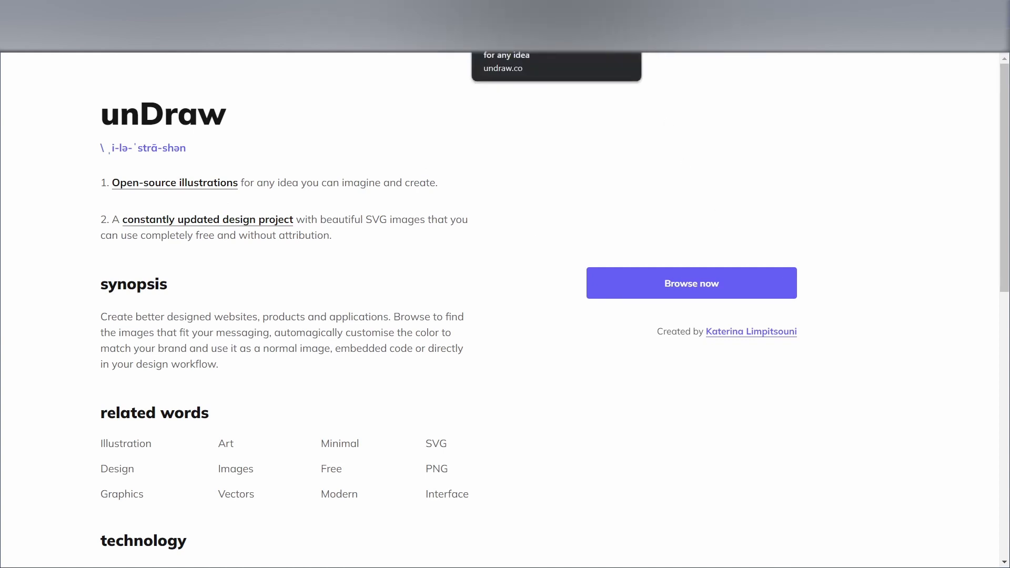
{"action": "left_click", "coordinate": [583, 11]}
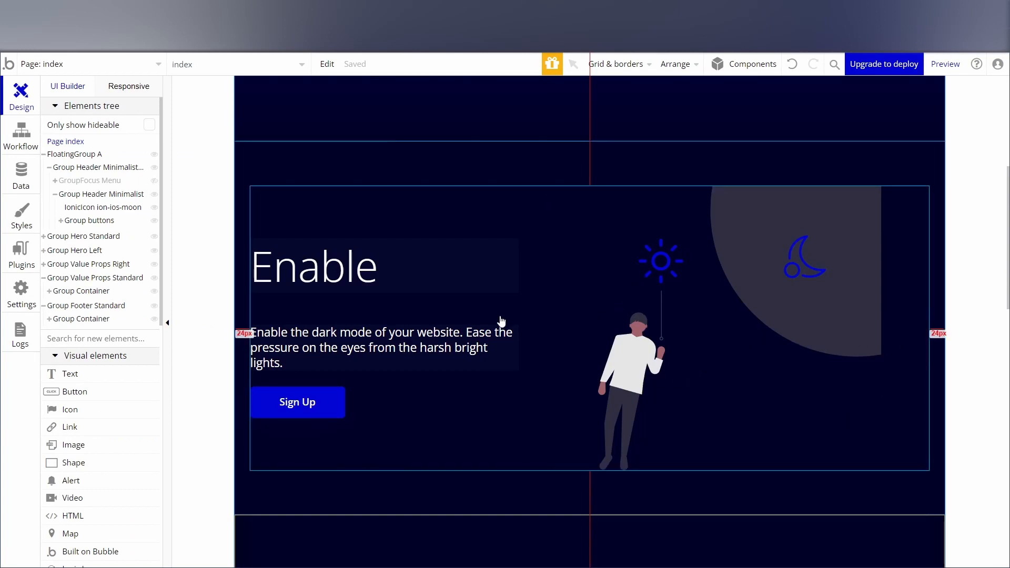
{"action": "left_click", "coordinate": [654, 314]}
{"action": "left_click", "coordinate": [655, 314]}
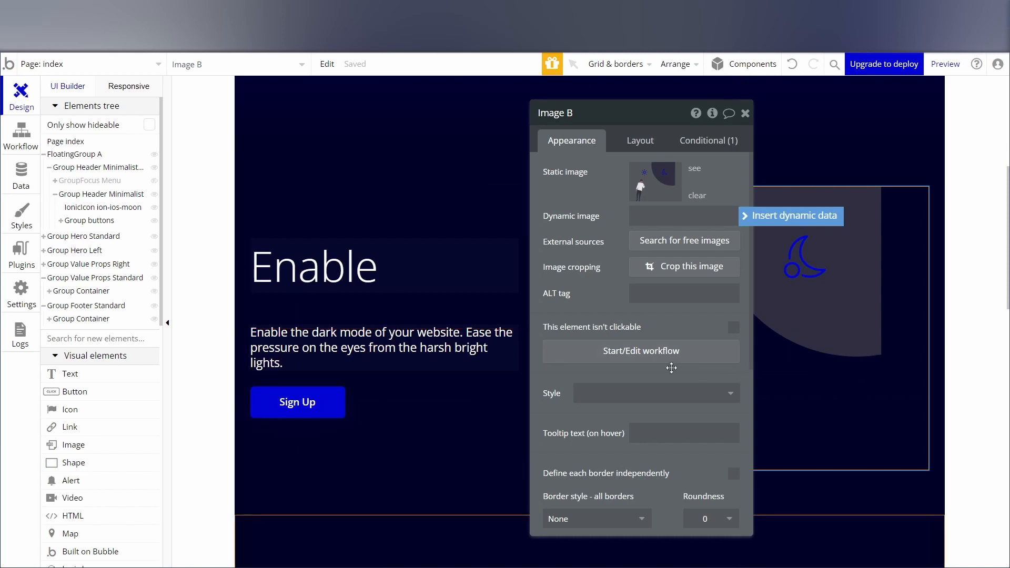
{"action": "left_click", "coordinate": [964, 333]}
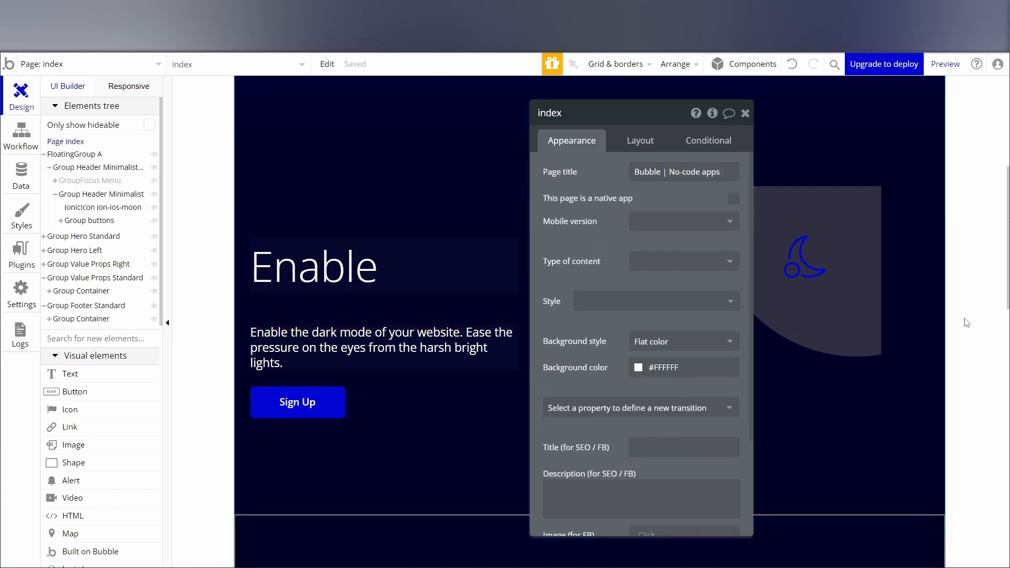
{"action": "left_click", "coordinate": [745, 113]}
Set the dark mode illustration's fixed aspect ratio to 1 x 1.
{"action": "left_click", "coordinate": [850, 232]}
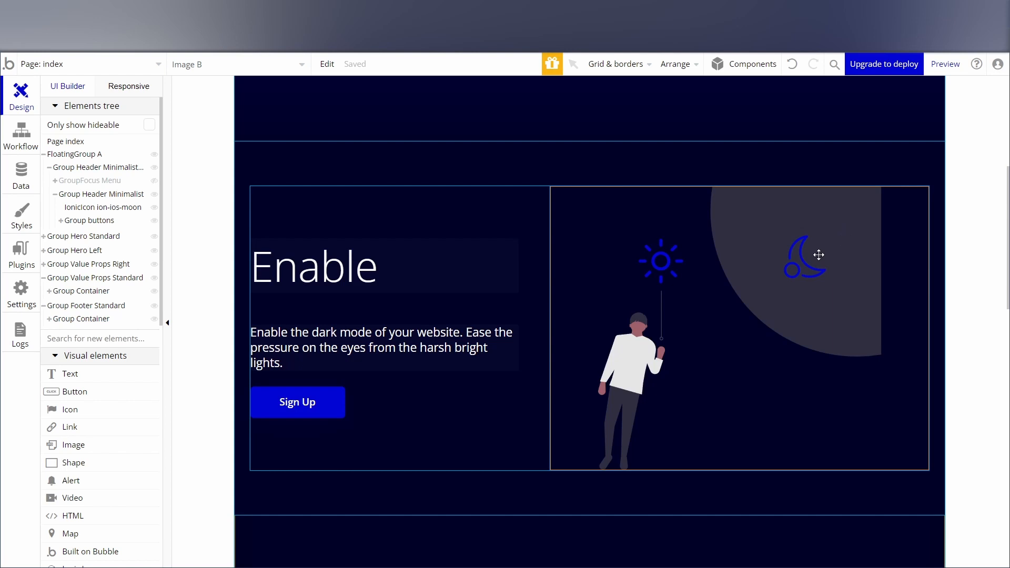
{"action": "double_click", "coordinate": [784, 299]}
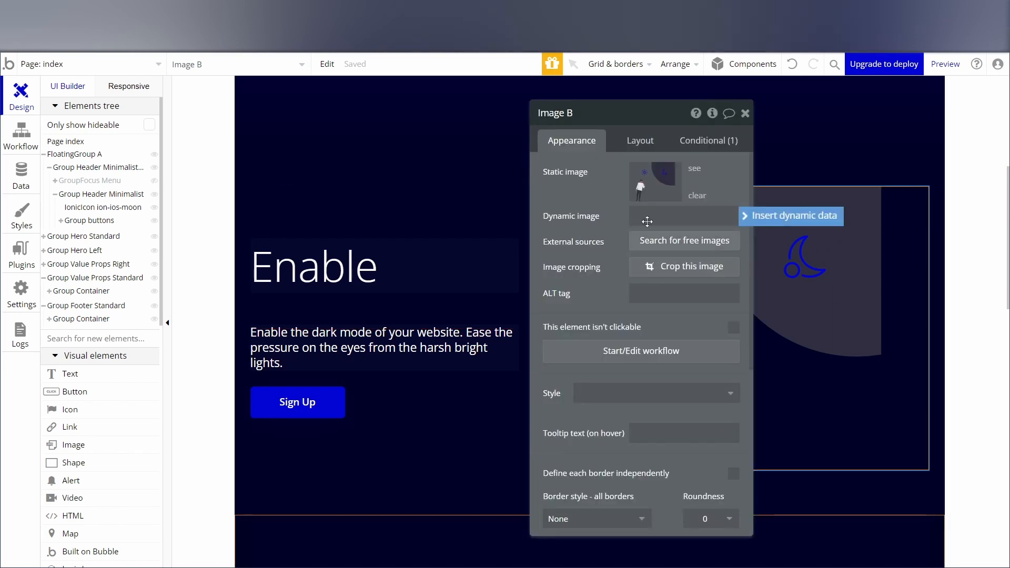
{"action": "left_click", "coordinate": [632, 145]}
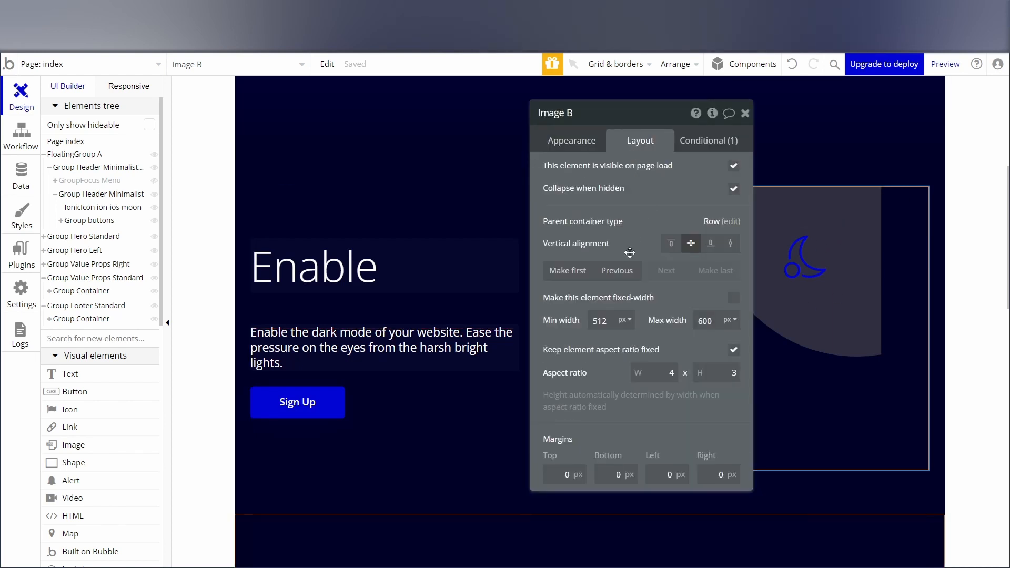
{"action": "left_click", "coordinate": [669, 378]}
{"action": "type", "text": "1"}
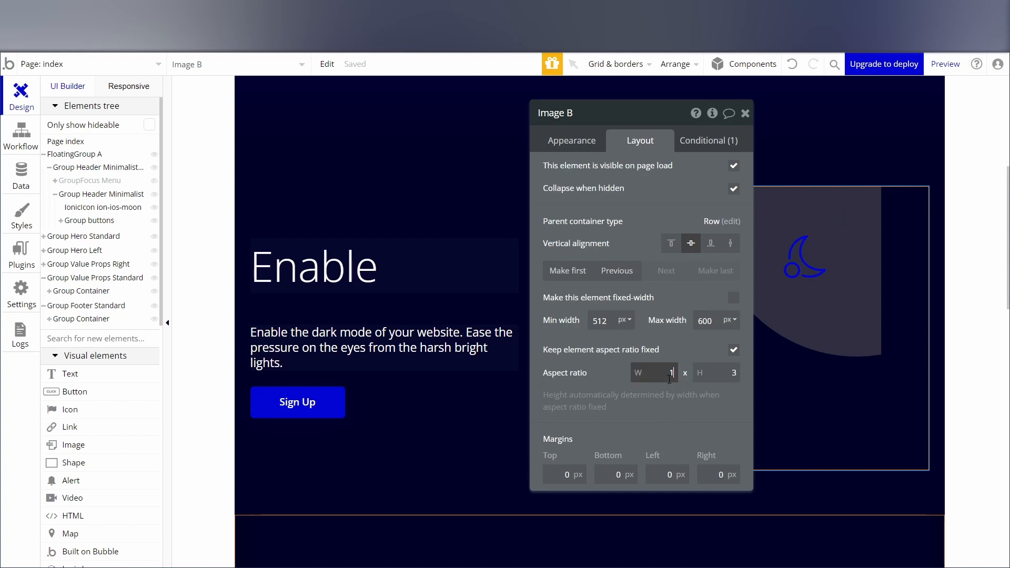
{"action": "key", "text": "Tab"}
{"action": "type", "text": "1"}
{"action": "key", "text": "Tab"}
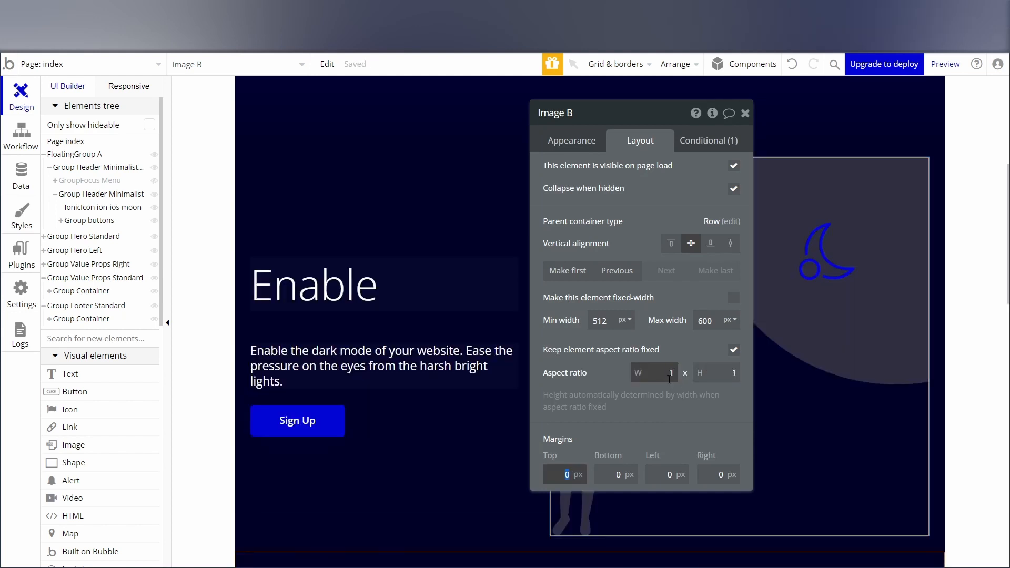
Set the dark mode illustration's border roundness to 10.
{"action": "left_click", "coordinate": [571, 142]}
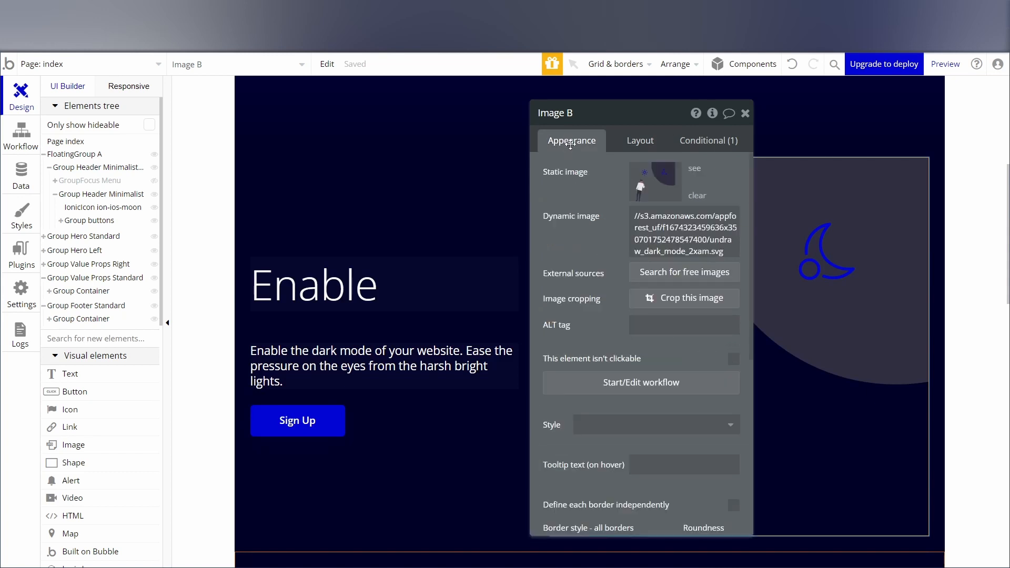
{"action": "scroll", "coordinate": [625, 368], "scroll_direction": "down", "scroll_amount": 5}
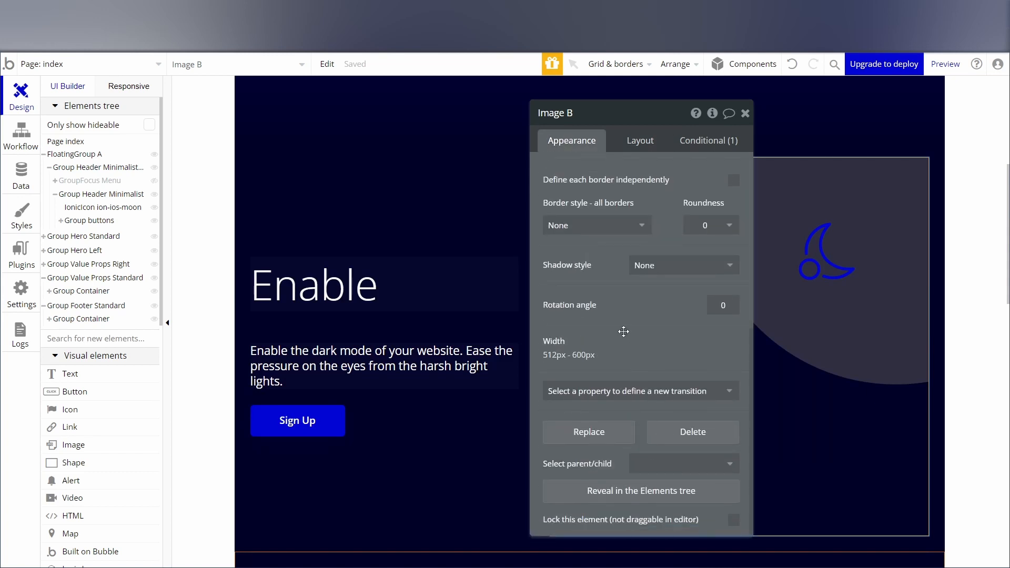
{"action": "left_click", "coordinate": [714, 226]}
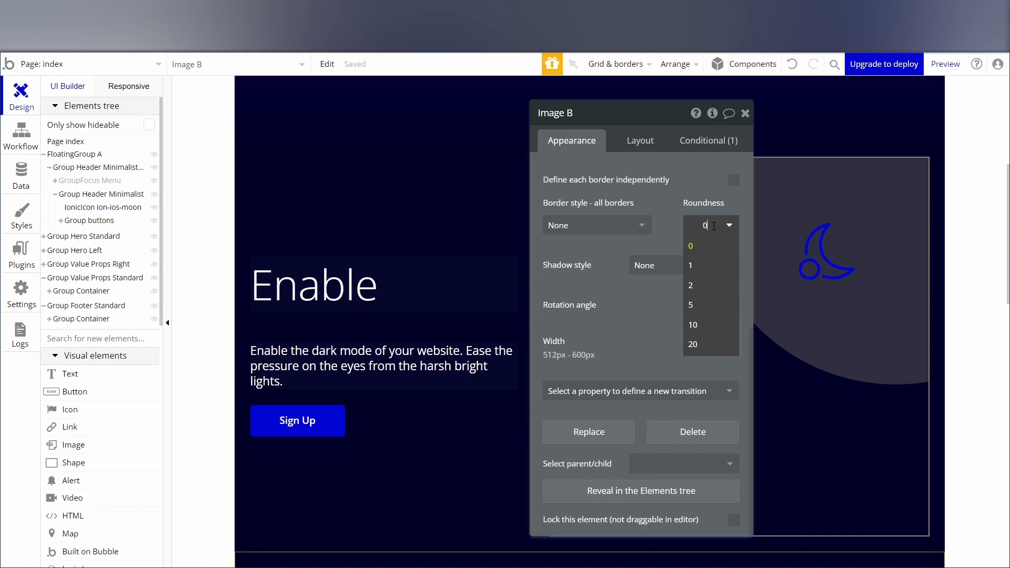
{"action": "left_click", "coordinate": [694, 325]}
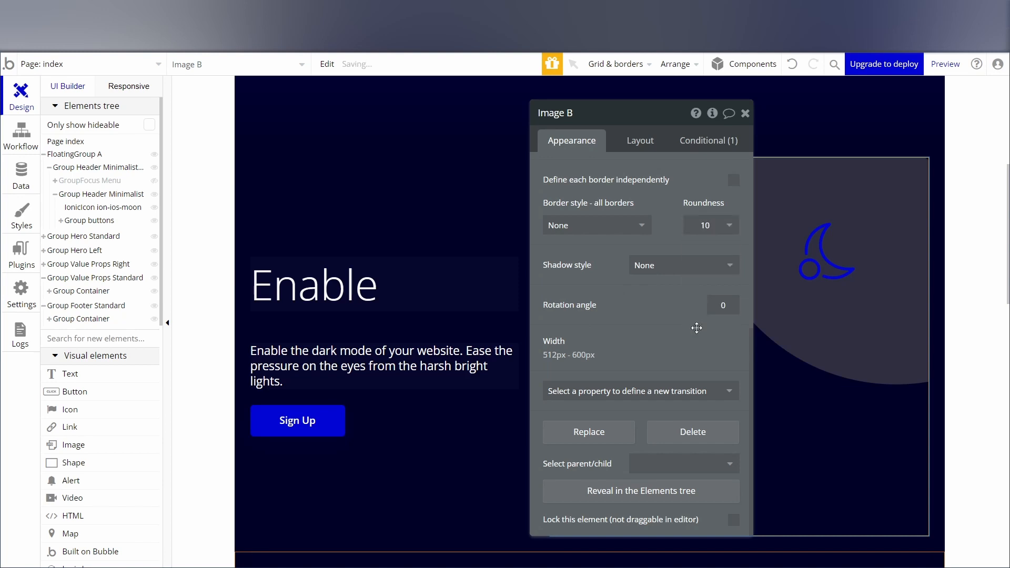
{"action": "left_click", "coordinate": [967, 269]}
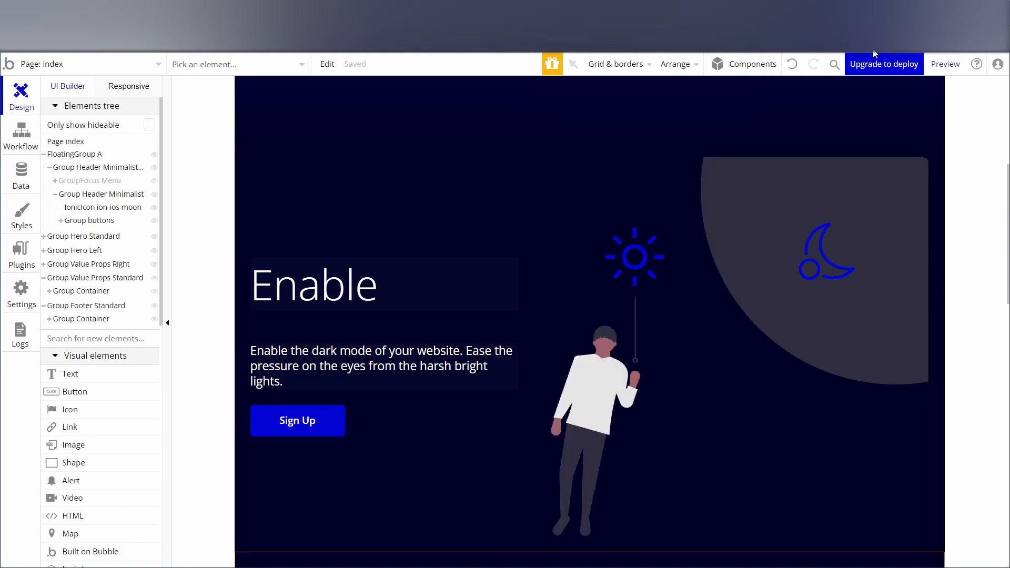
Preview the page, examine the "Enable" section and its illustration, and return to the editor.
{"action": "left_click", "coordinate": [945, 63]}
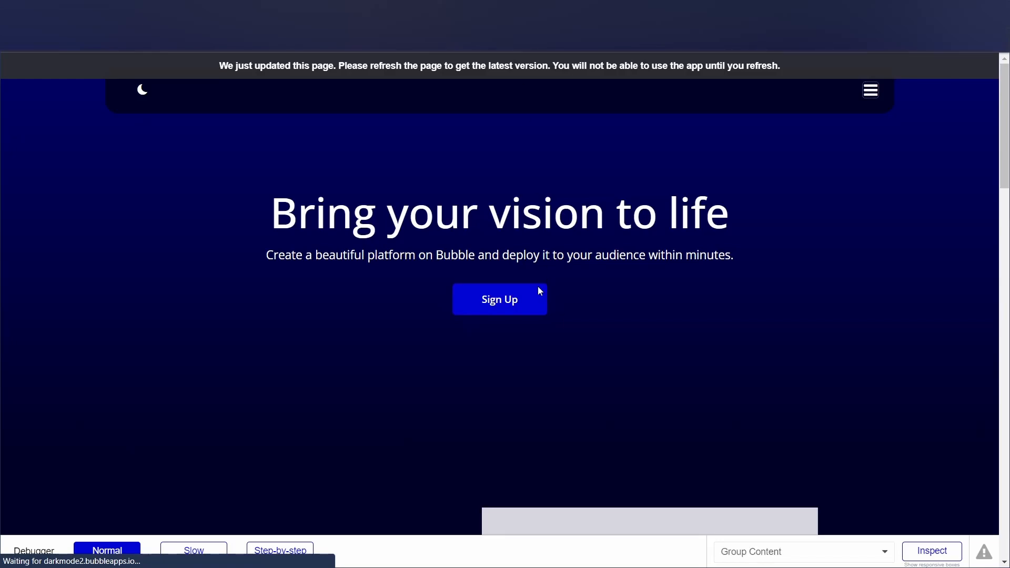
{"action": "scroll", "coordinate": [712, 231], "scroll_direction": "down", "scroll_amount": 5}
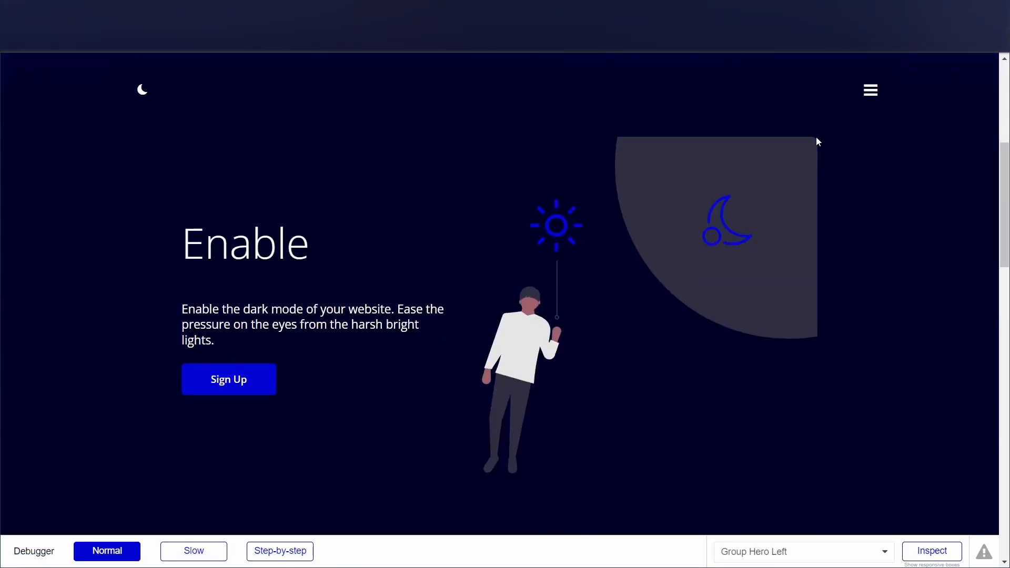
{"action": "scroll", "coordinate": [563, 265], "scroll_direction": "down", "scroll_amount": 7}
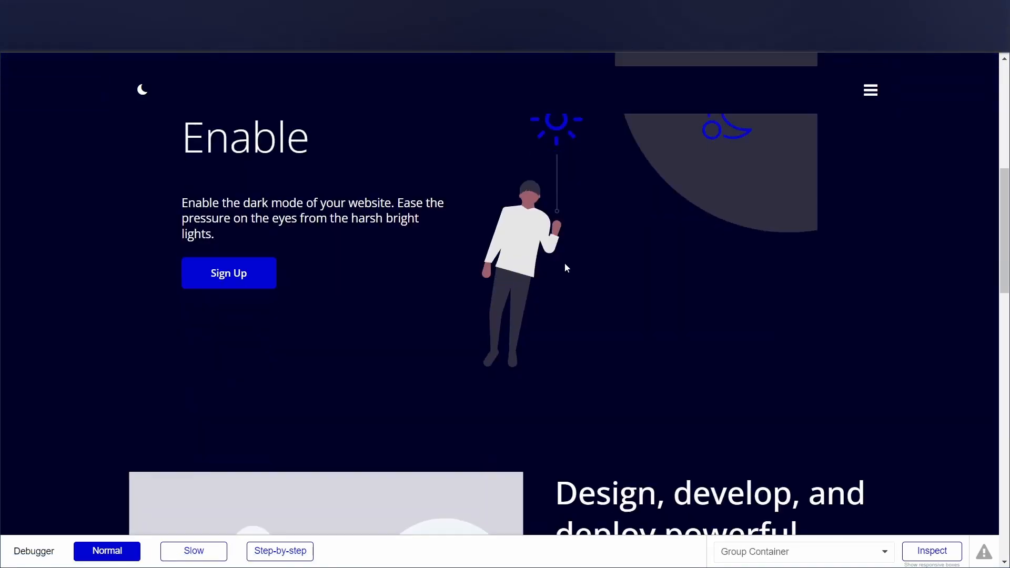
{"action": "scroll", "coordinate": [568, 283], "scroll_direction": "up", "scroll_amount": 7}
{"action": "scroll", "coordinate": [567, 283], "scroll_direction": "down", "scroll_amount": 4}
{"action": "scroll", "coordinate": [566, 283], "scroll_direction": "up", "scroll_amount": 6}
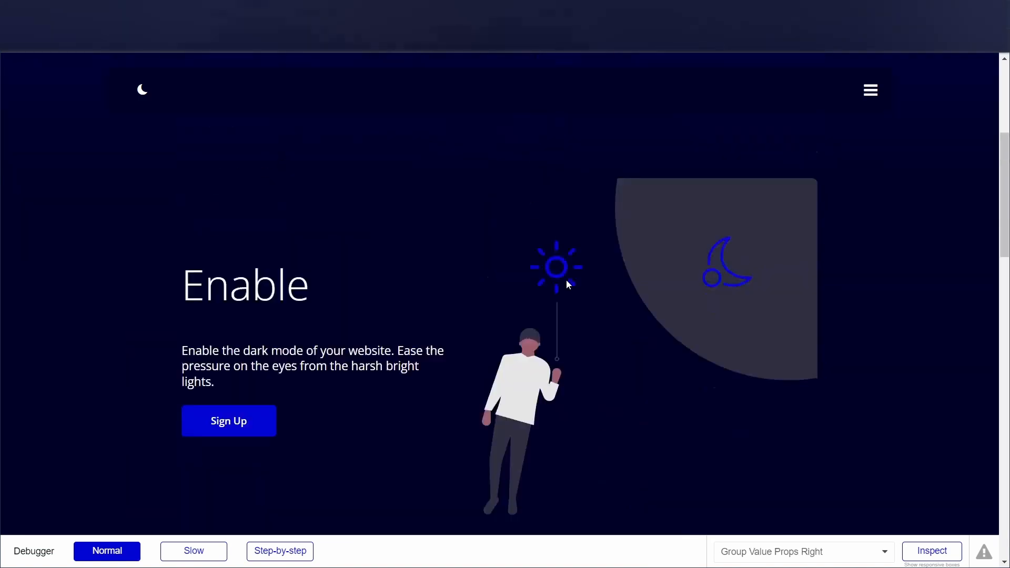
{"action": "left_click", "coordinate": [266, 11]}
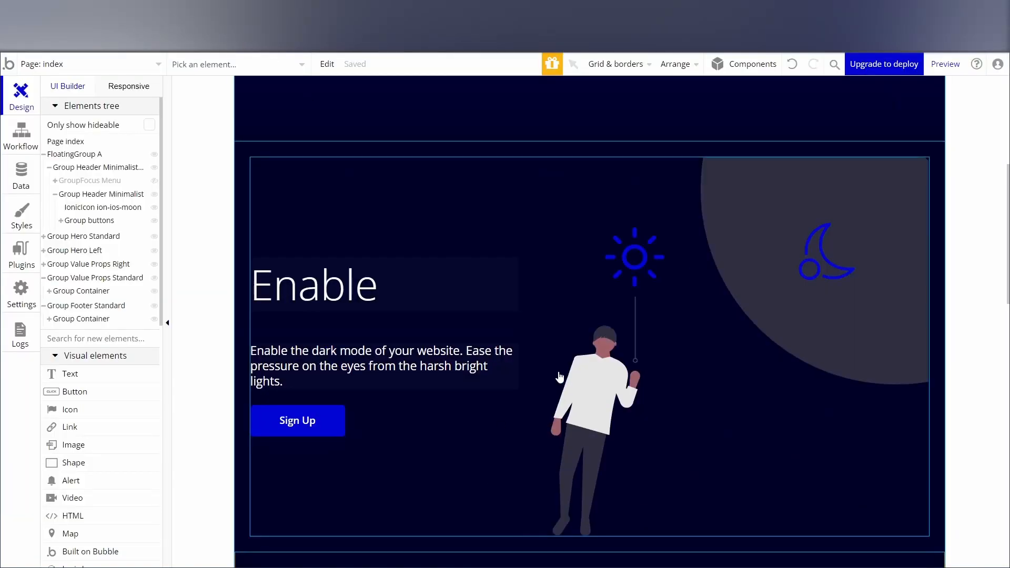
Replace the placeholder image beside the "Design, develop, and deploy powerful products" heading with the round moonlit night illustration.
{"action": "scroll", "coordinate": [513, 487], "scroll_direction": "down", "scroll_amount": 5}
{"action": "scroll", "coordinate": [512, 473], "scroll_direction": "down", "scroll_amount": 1}
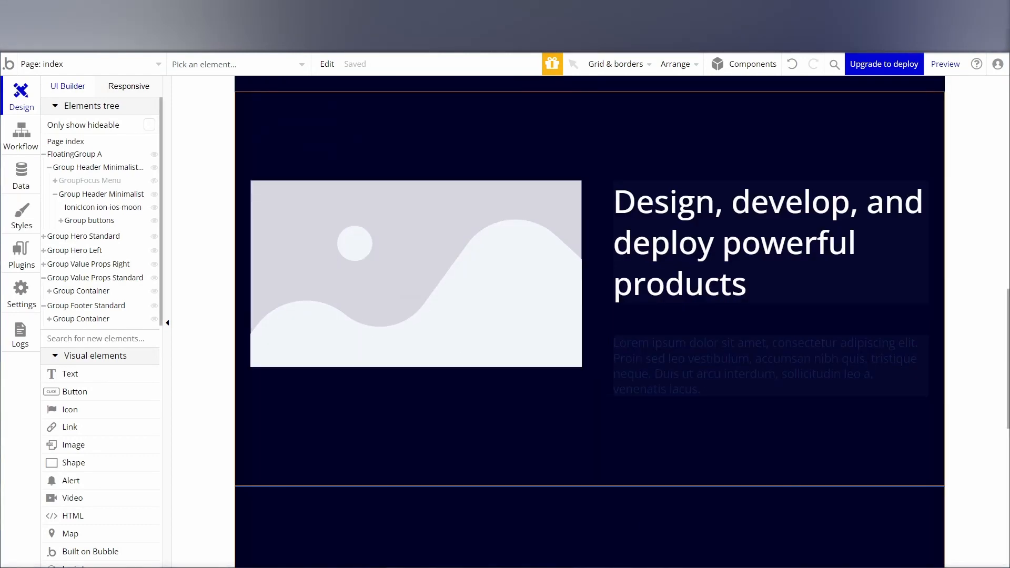
{"action": "double_click", "coordinate": [365, 296]}
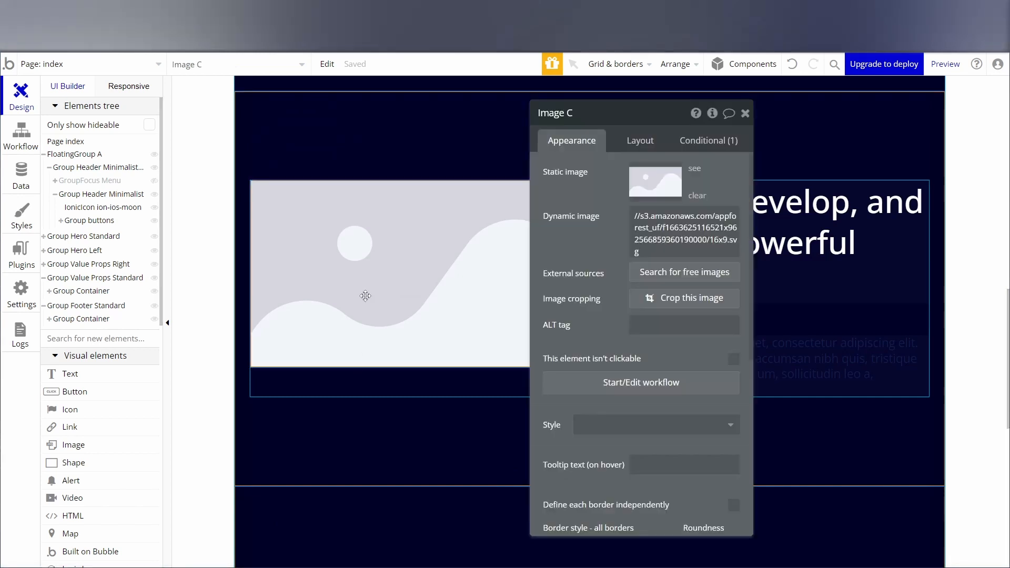
{"action": "left_click", "coordinate": [745, 113]}
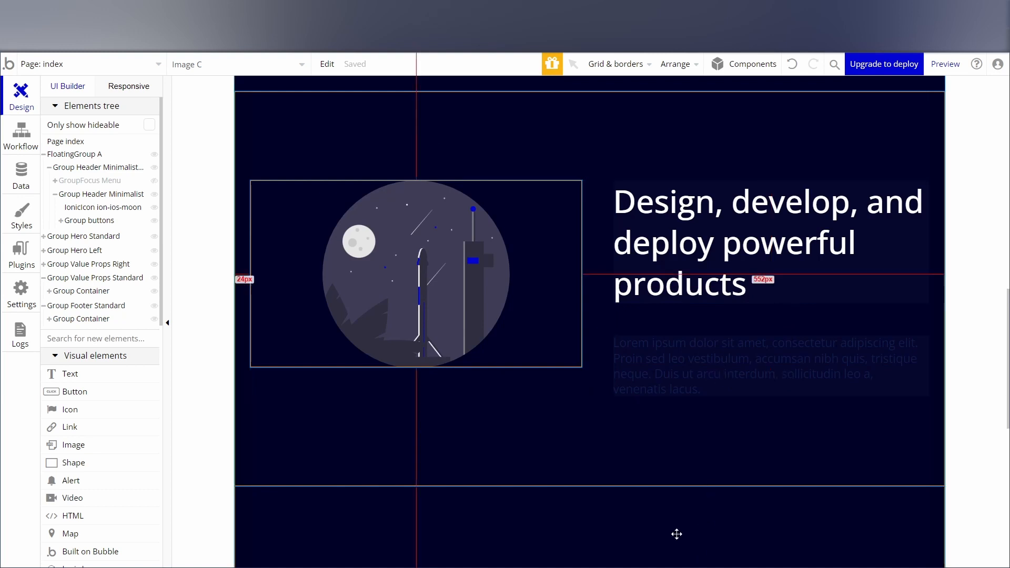
Set the moonlit night rocket illustration's fixed aspect ratio to 1 x 1.
{"action": "double_click", "coordinate": [475, 277]}
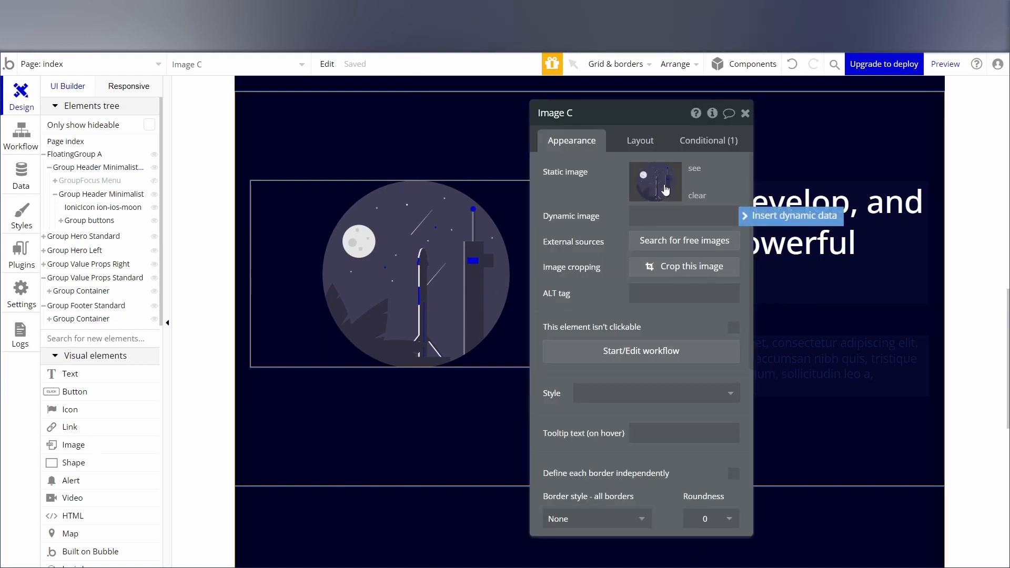
{"action": "left_click", "coordinate": [635, 142]}
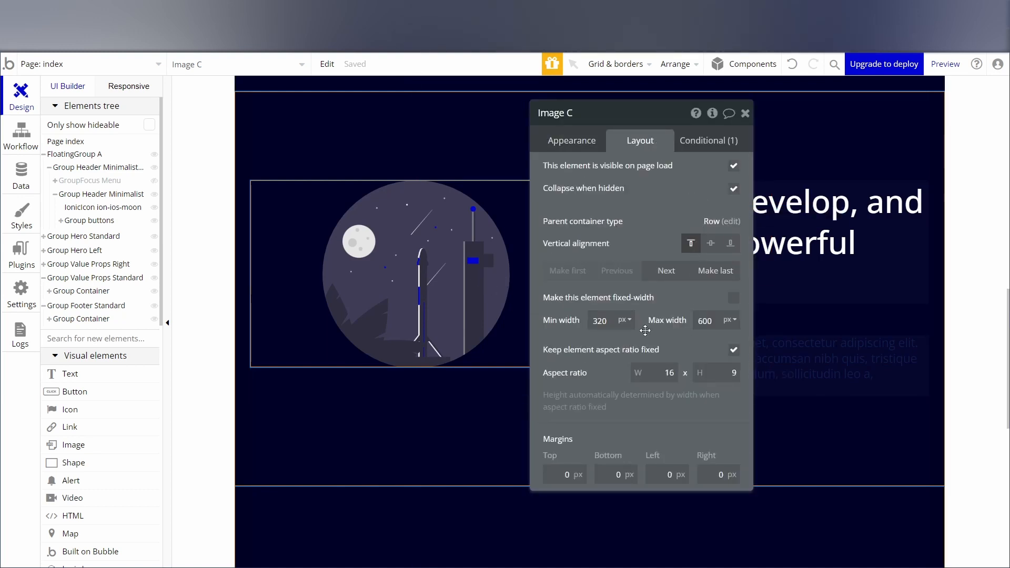
{"action": "type", "text": "1"}
{"action": "key", "text": "Tab"}
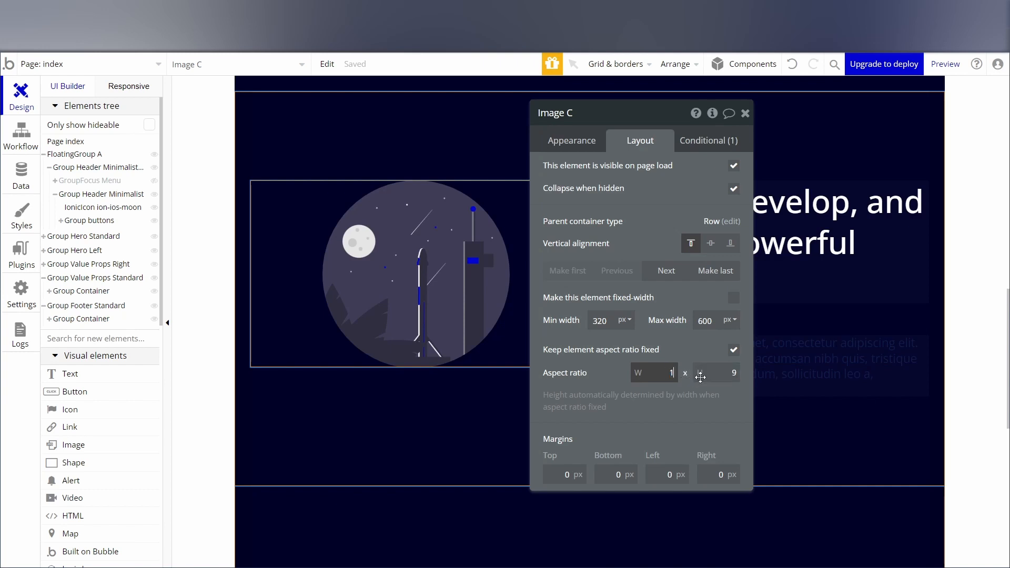
{"action": "type", "text": "1"}
{"action": "key", "text": "Tab"}
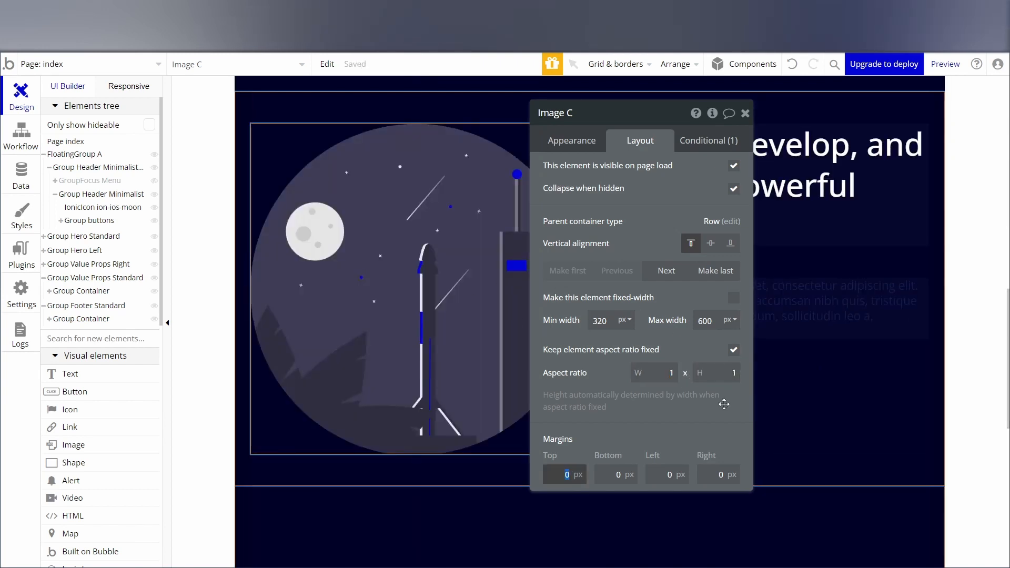
{"action": "left_click", "coordinate": [745, 114]}
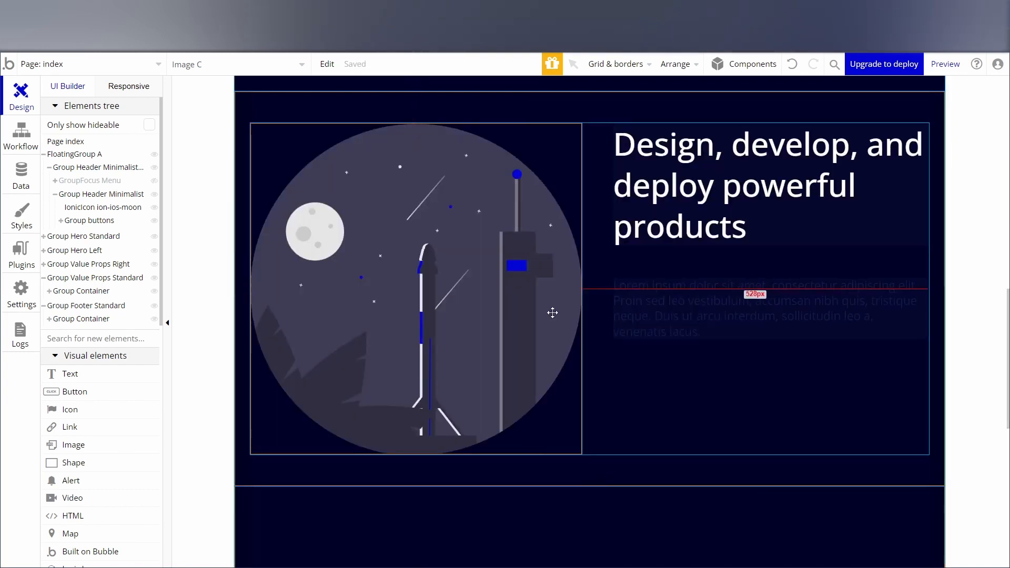
Set the font color of the lorem ipsum paragraph beside the rocket illustration to the Text (#FFFFFF) color variable.
{"action": "double_click", "coordinate": [686, 303]}
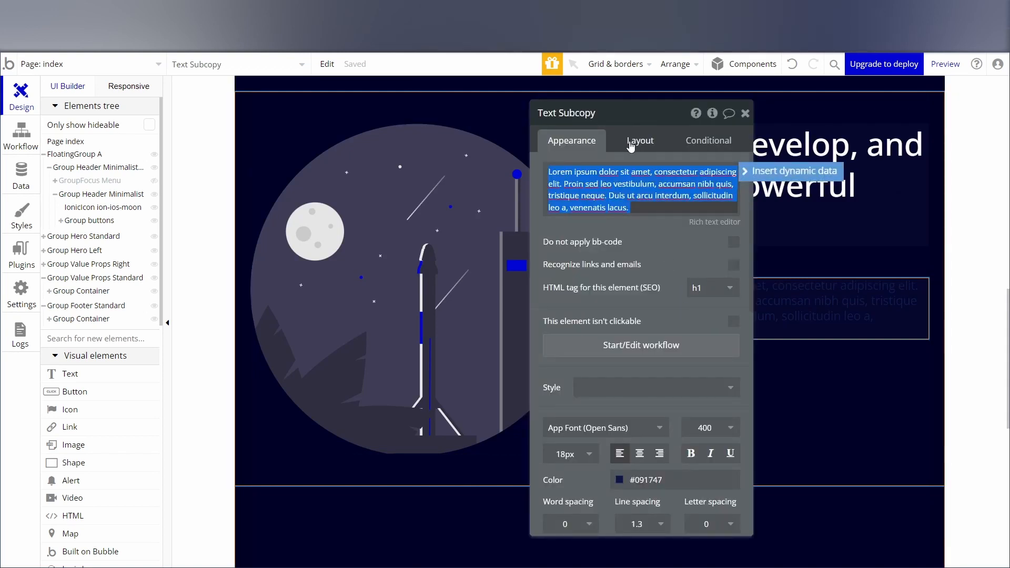
{"action": "left_click", "coordinate": [633, 142]}
{"action": "left_click", "coordinate": [594, 147]}
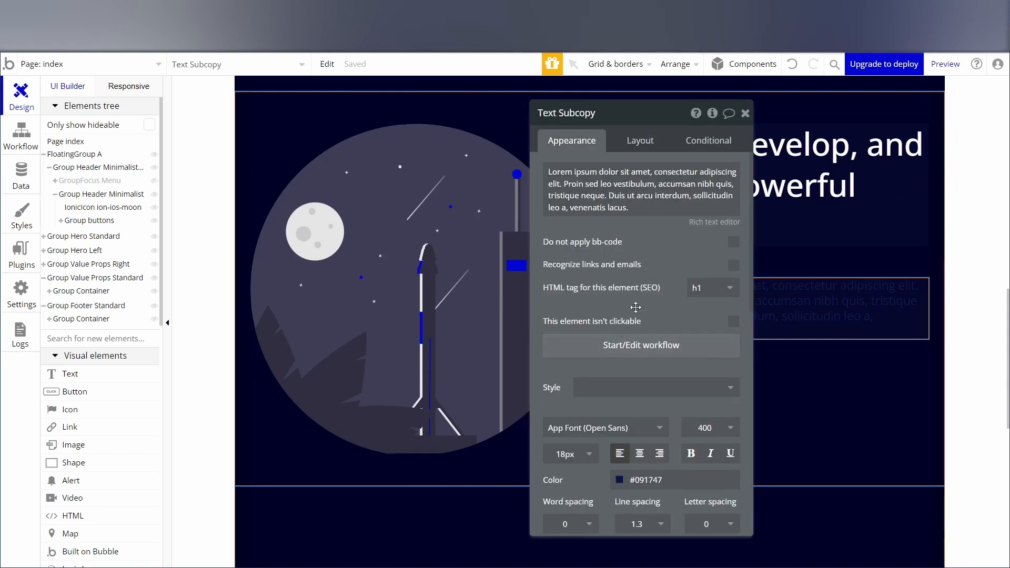
{"action": "scroll", "coordinate": [636, 307], "scroll_direction": "down", "scroll_amount": 3}
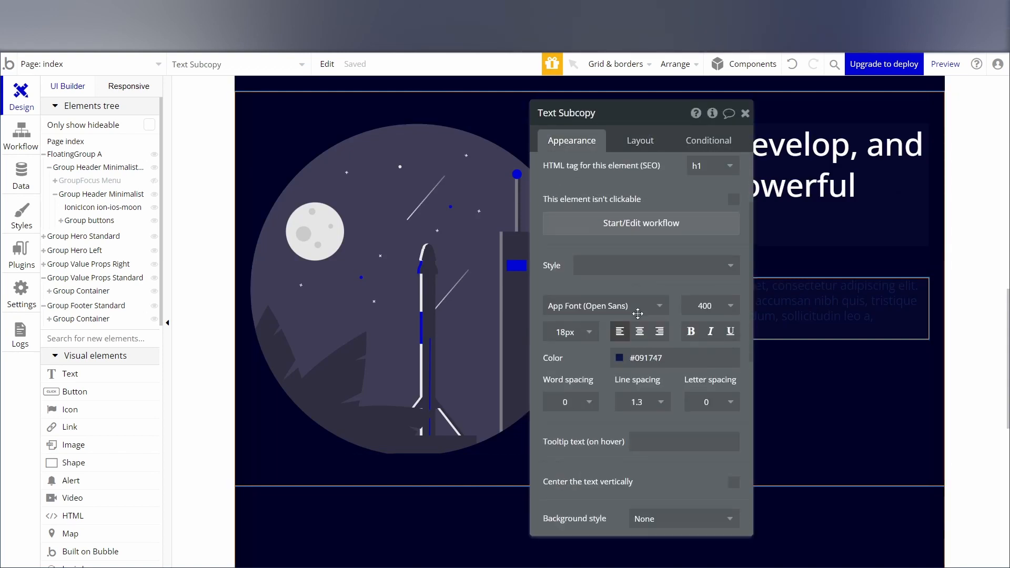
{"action": "left_click", "coordinate": [663, 348]}
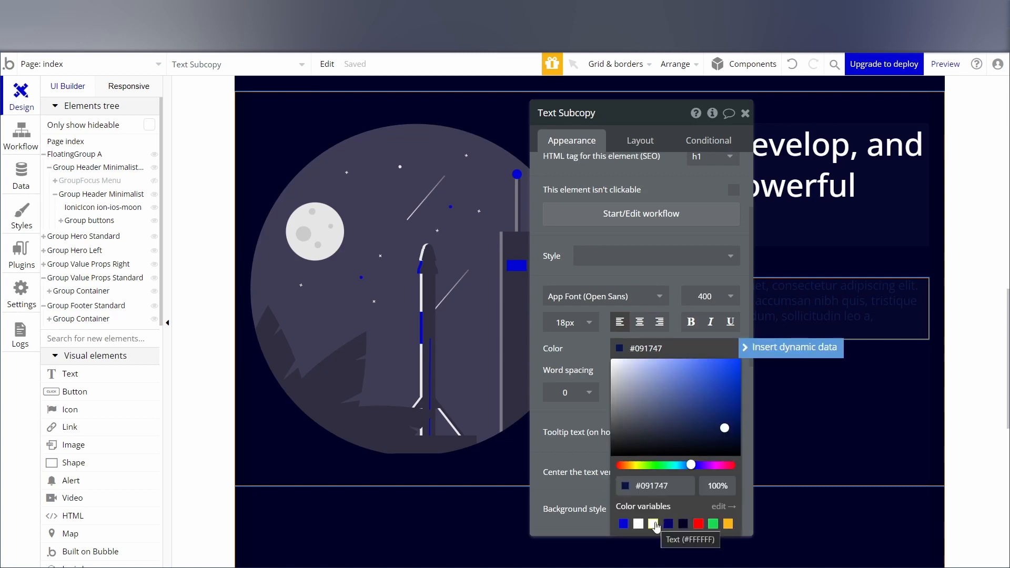
{"action": "left_click", "coordinate": [654, 524]}
{"action": "left_click", "coordinate": [745, 113]}
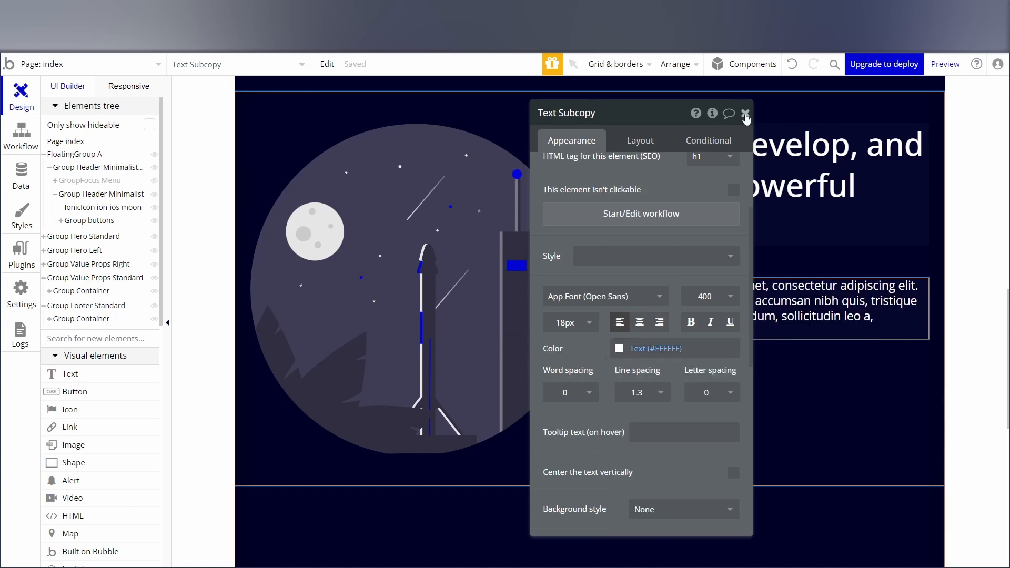
{"action": "left_click", "coordinate": [745, 113]}
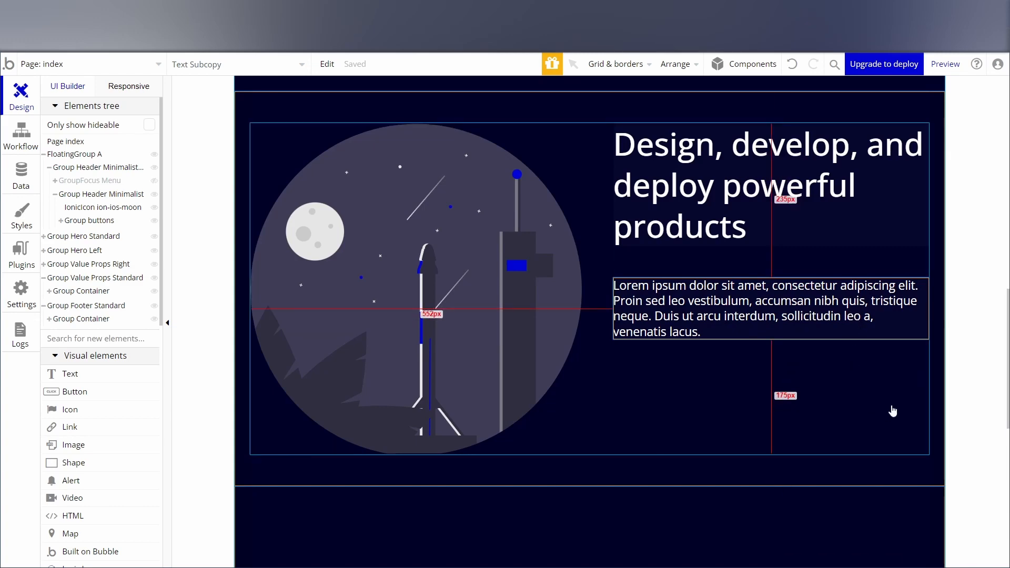
Review the rocket illustration section and the section with three round placeholder images below it.
{"action": "scroll", "coordinate": [968, 359], "scroll_direction": "down", "scroll_amount": 5}
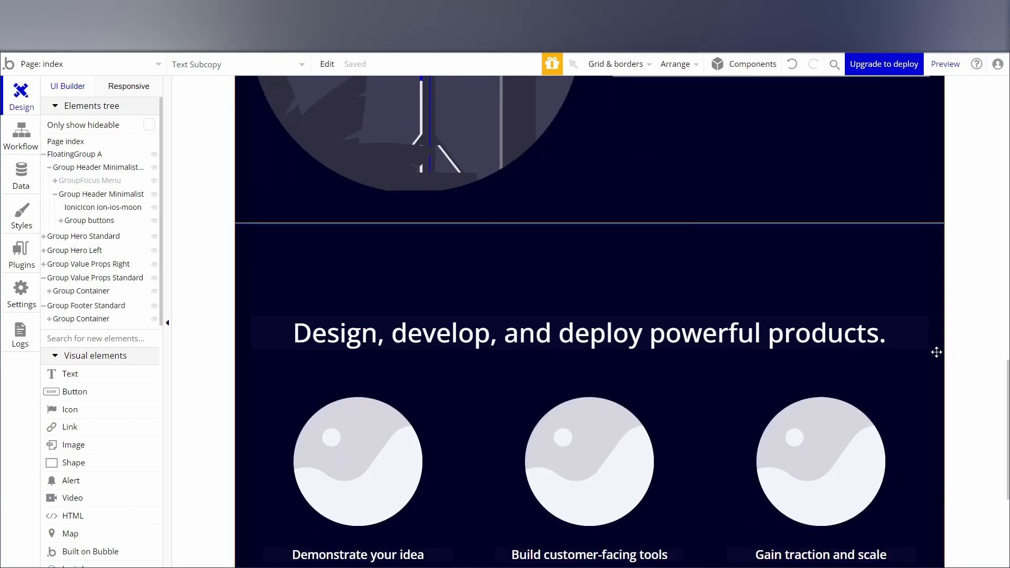
{"action": "scroll", "coordinate": [905, 281], "scroll_direction": "up", "scroll_amount": 4}
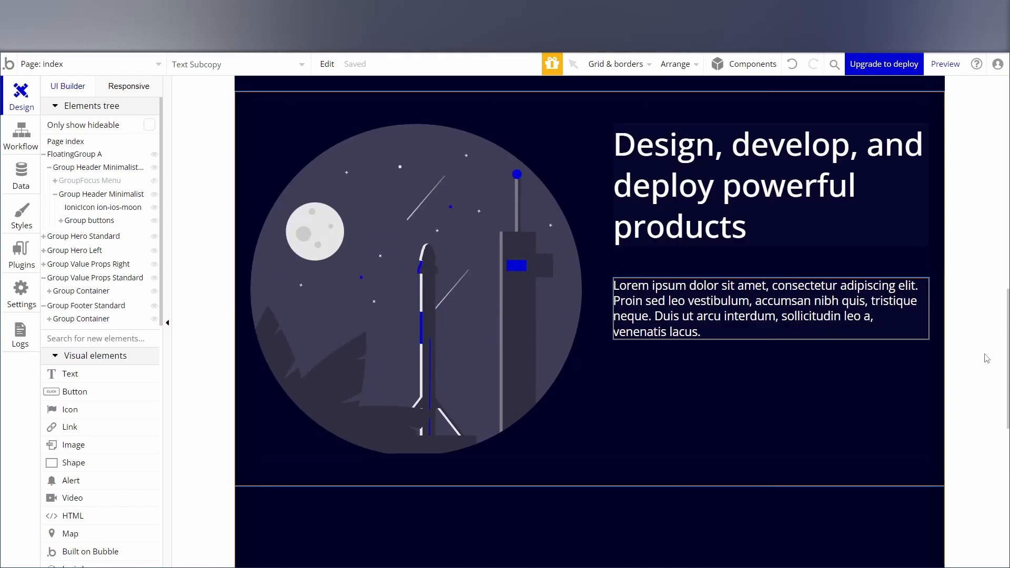
{"action": "scroll", "coordinate": [947, 342], "scroll_direction": "down", "scroll_amount": 9}
{"action": "scroll", "coordinate": [894, 336], "scroll_direction": "up", "scroll_amount": 3}
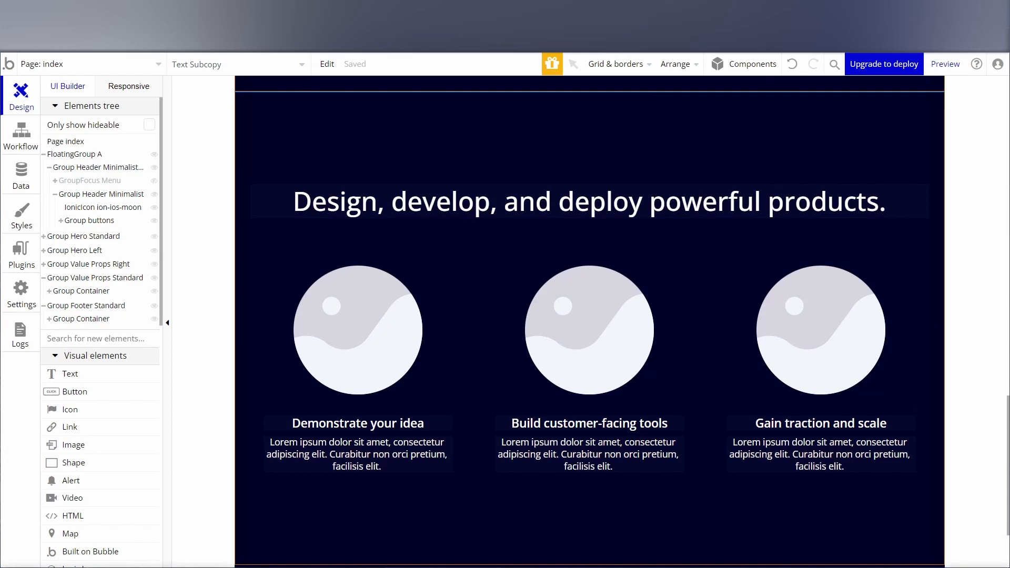
{"action": "scroll", "coordinate": [485, 428], "scroll_direction": "down", "scroll_amount": 5}
{"action": "scroll", "coordinate": [496, 435], "scroll_direction": "up", "scroll_amount": 7}
{"action": "scroll", "coordinate": [410, 417], "scroll_direction": "down", "scroll_amount": 2}
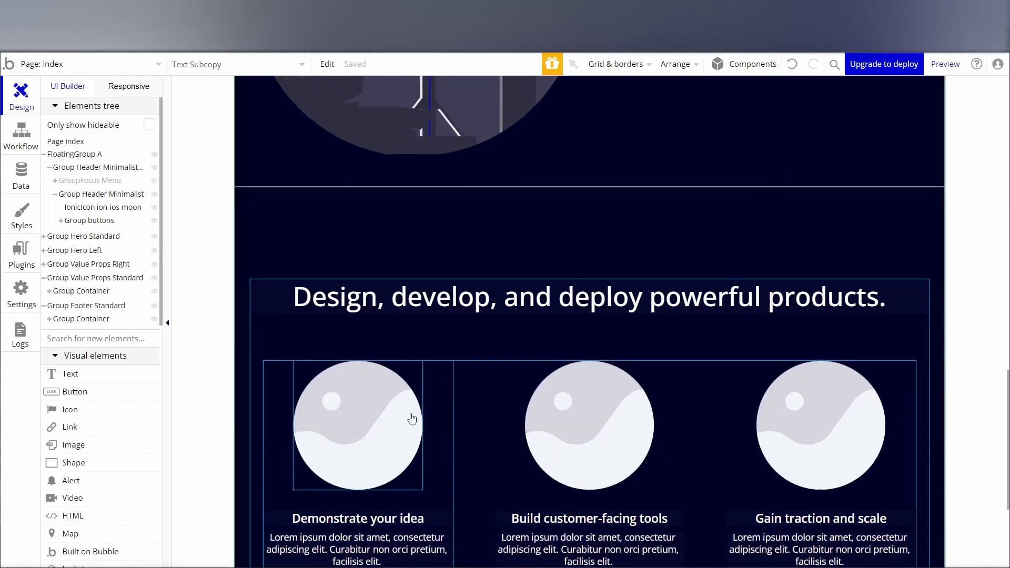
{"action": "scroll", "coordinate": [547, 309], "scroll_direction": "up", "scroll_amount": 7}
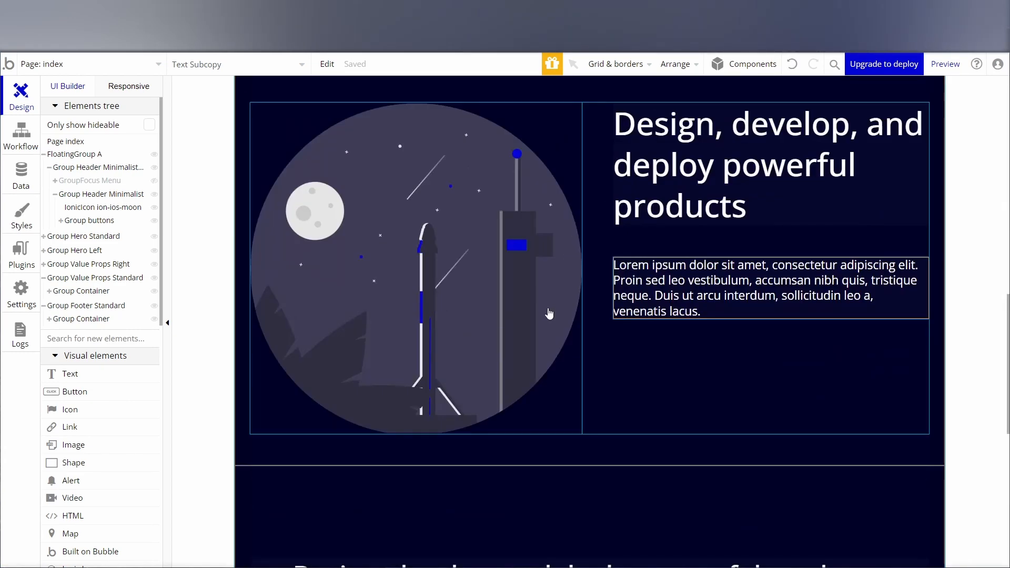
{"action": "scroll", "coordinate": [547, 316], "scroll_direction": "down", "scroll_amount": 6}
Change the heading above the three round placeholder images to "Companies that have dark mode".
{"action": "double_click", "coordinate": [481, 246]}
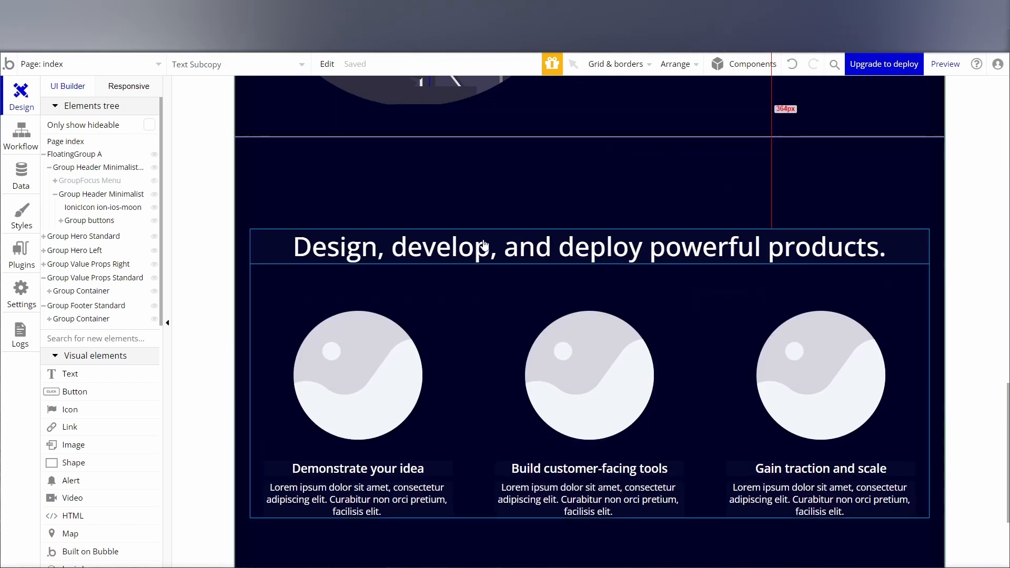
{"action": "scroll", "coordinate": [616, 218], "scroll_direction": "up", "scroll_amount": 3}
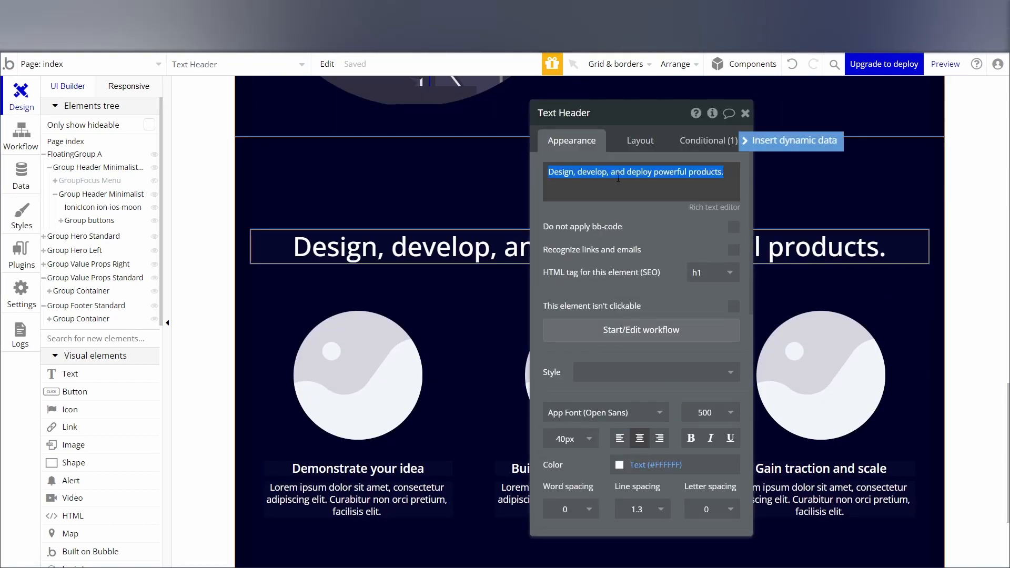
{"action": "left_click", "coordinate": [622, 179]}
{"action": "triple_click", "coordinate": [622, 179]}
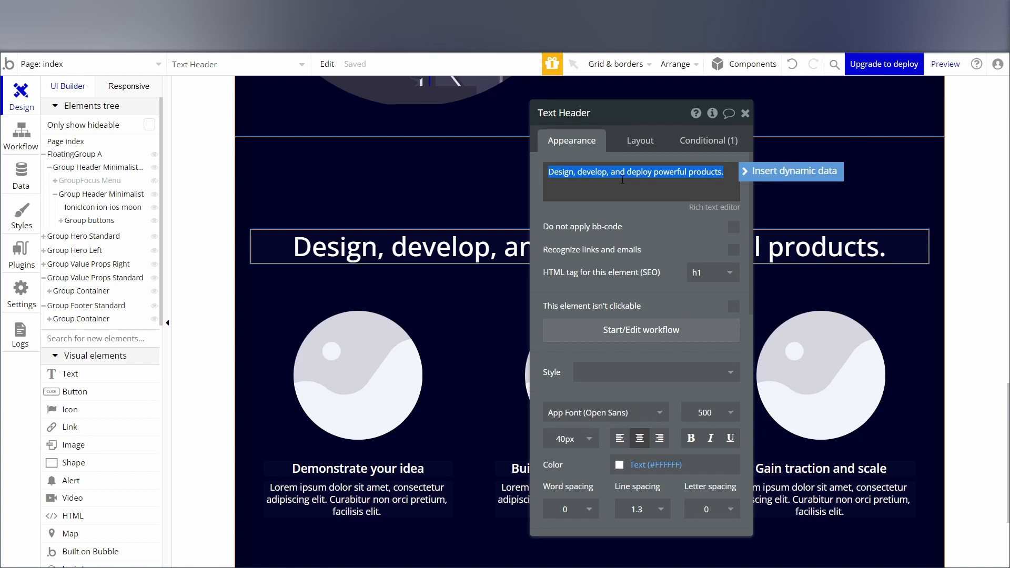
{"action": "type", "text": "Companies that have"}
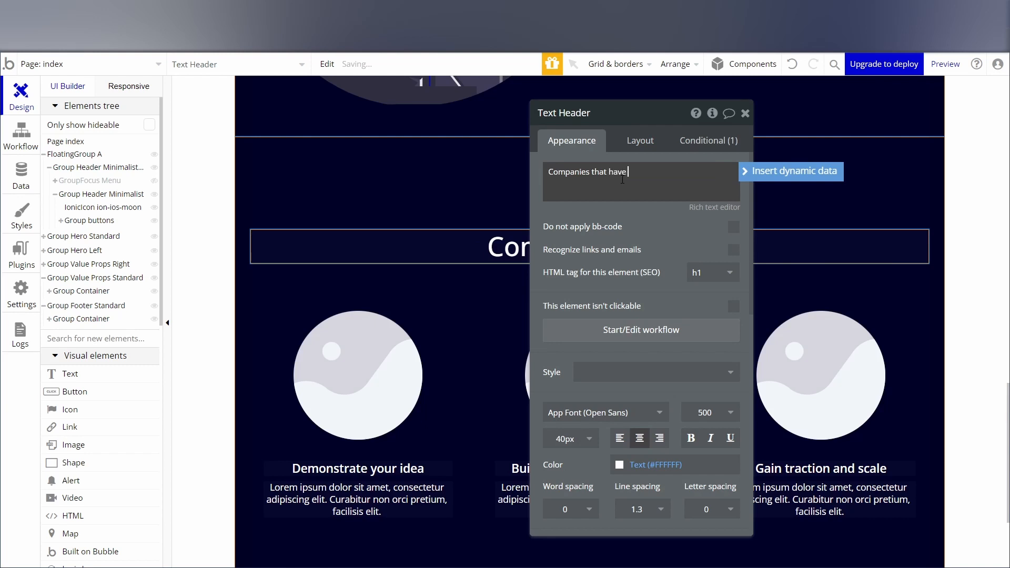
{"action": "type", "text": "ark mode"}
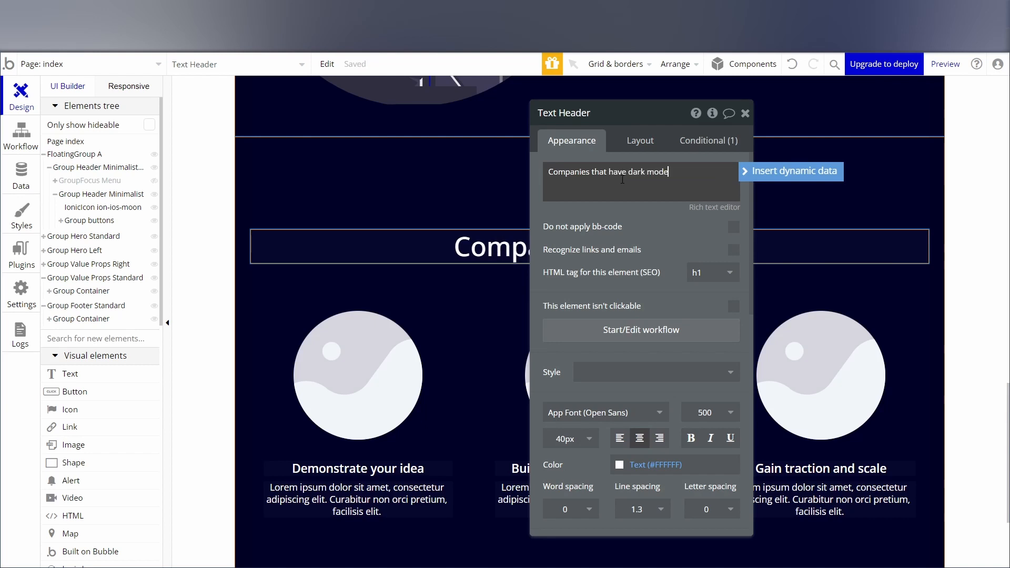
{"action": "left_click", "coordinate": [745, 113]}
Replace the three round placeholder images, in order, with the Discord, Twitter and YouTube logos.
{"action": "scroll", "coordinate": [532, 378], "scroll_direction": "down", "scroll_amount": 1}
{"action": "double_click", "coordinate": [354, 323]}
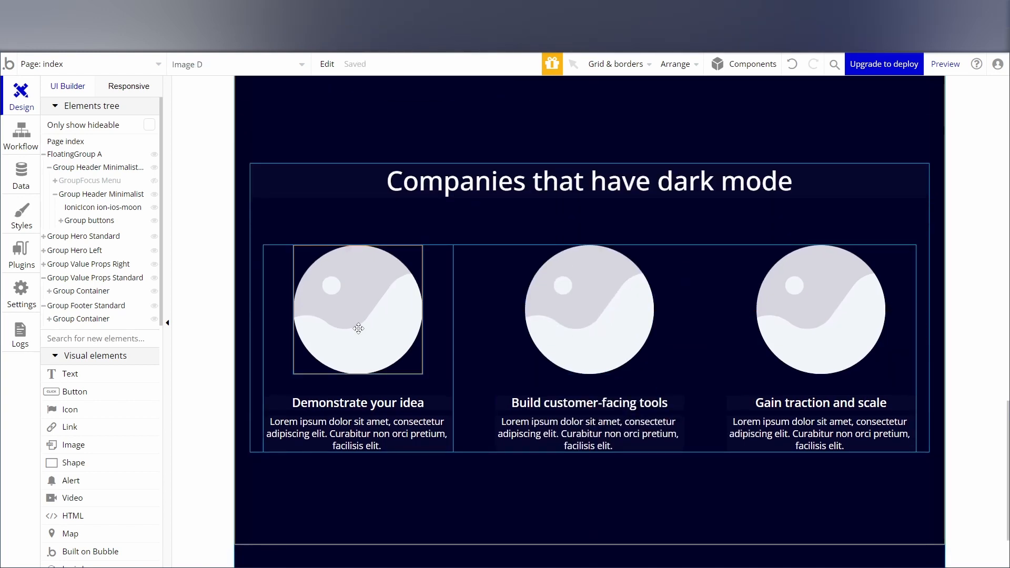
{"action": "key", "text": "ctrl+v"}
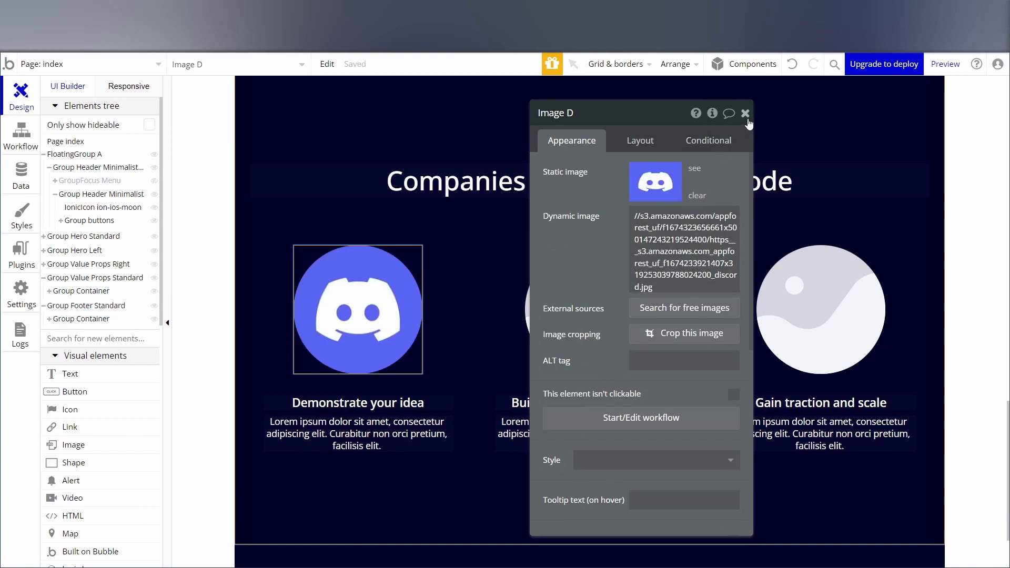
{"action": "left_click", "coordinate": [747, 119]}
{"action": "double_click", "coordinate": [610, 284]}
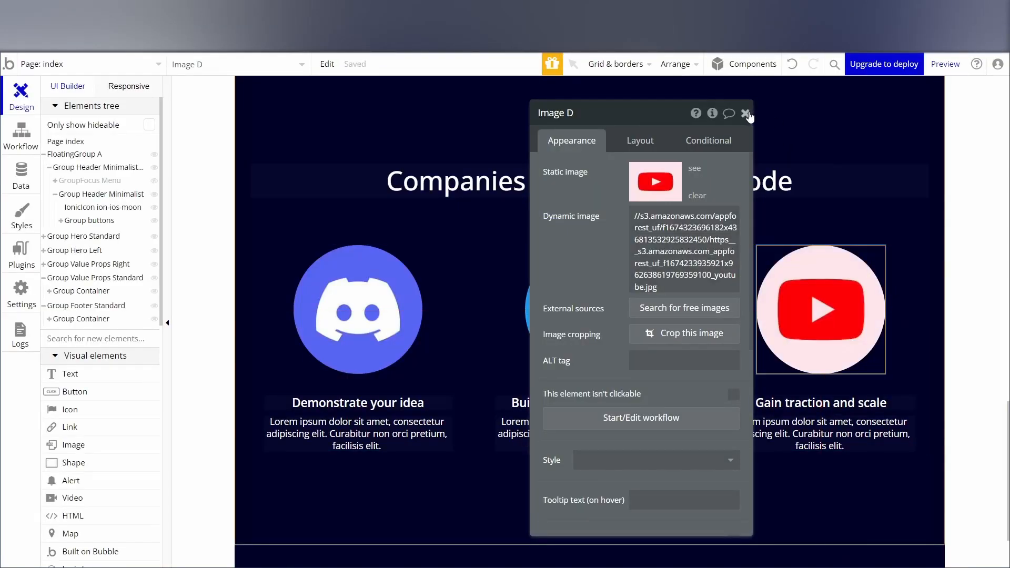
{"action": "left_click", "coordinate": [746, 113]}
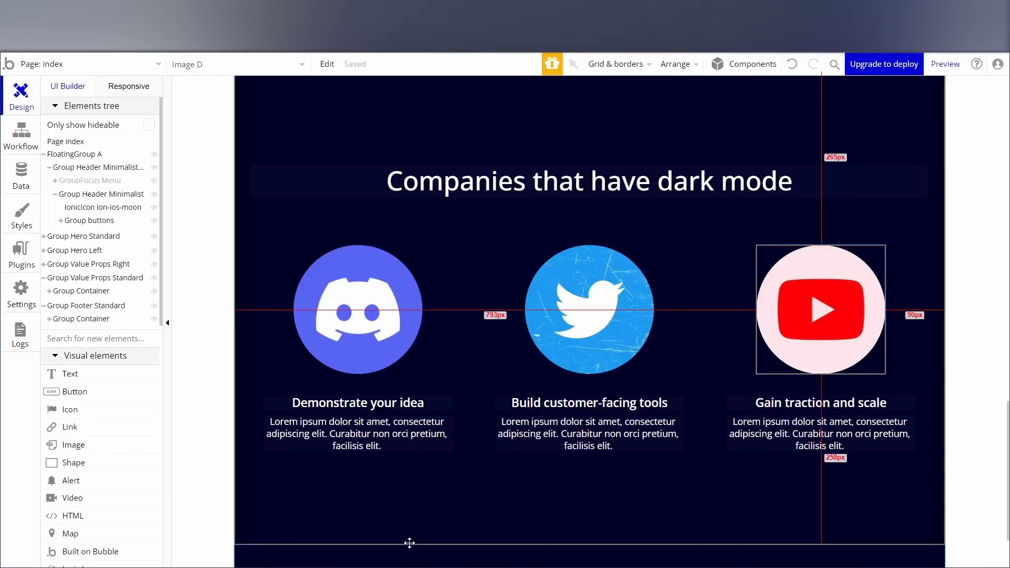
Change the "Demonstrate your idea" title under the Discord logo to "Discord".
{"action": "double_click", "coordinate": [367, 404]}
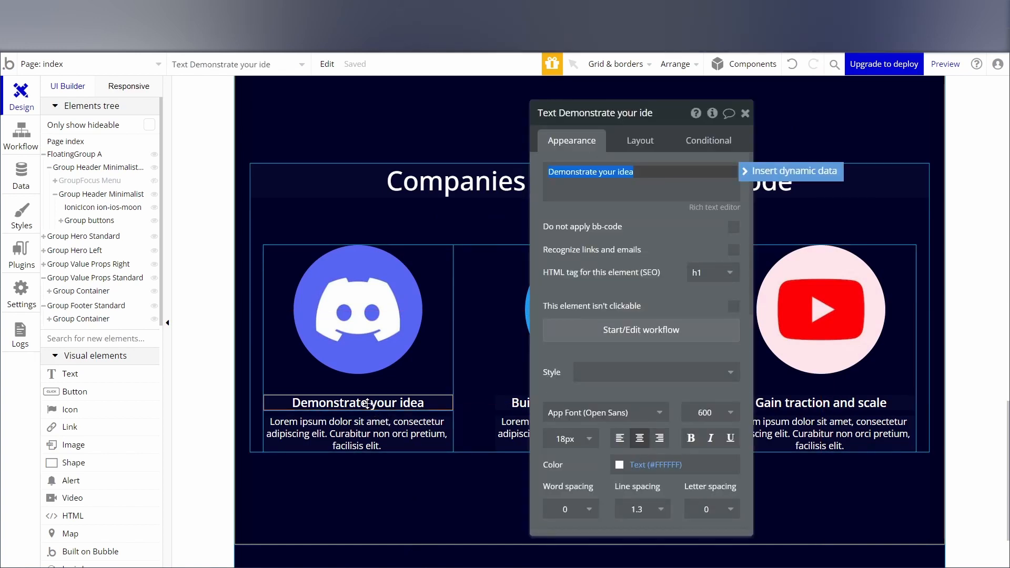
{"action": "type", "text": "Discord"}
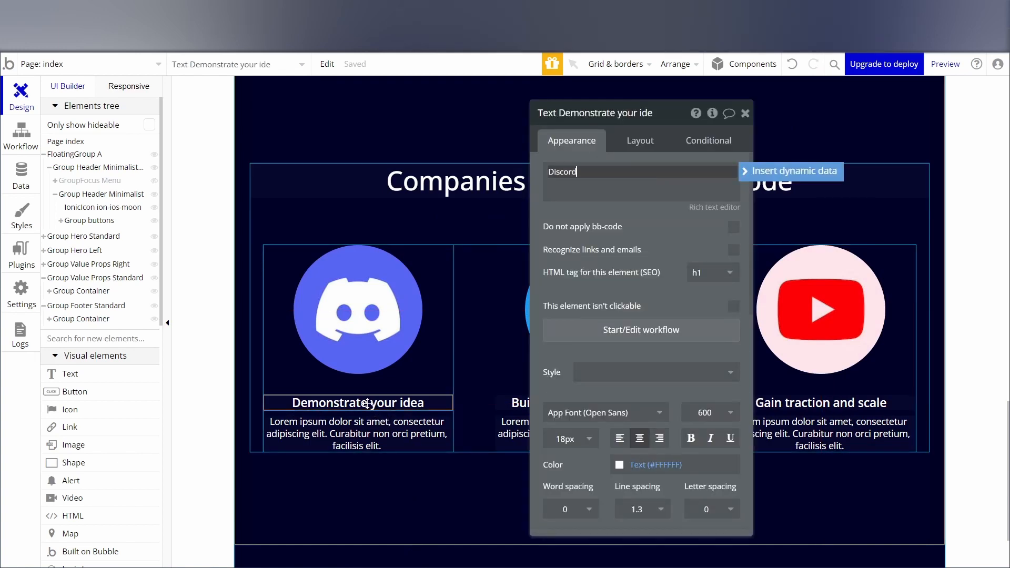
{"action": "left_click", "coordinate": [745, 114]}
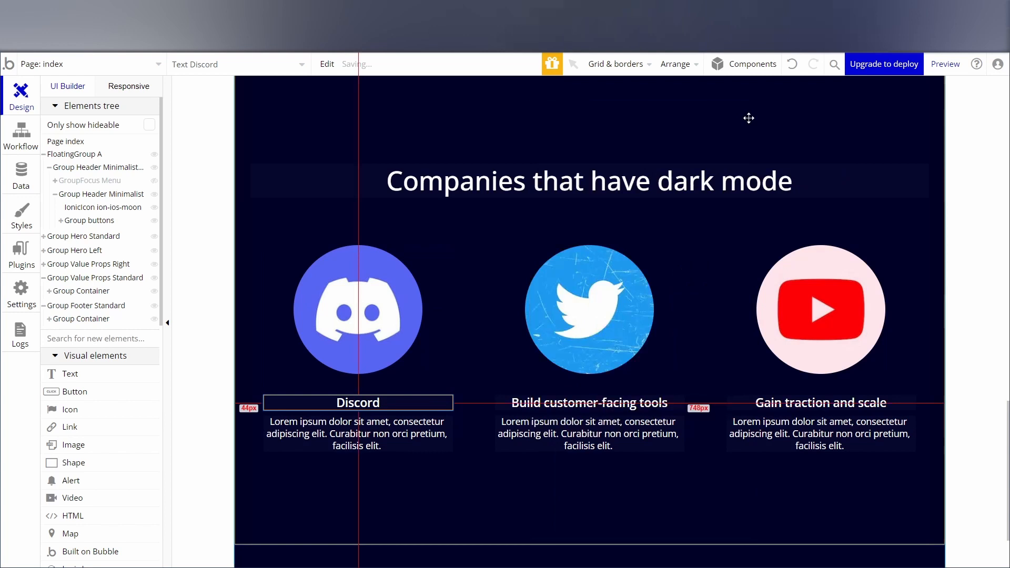
Change the "Build customer-facing tools" title under the Twitter logo to "Twitter".
{"action": "double_click", "coordinate": [583, 400]}
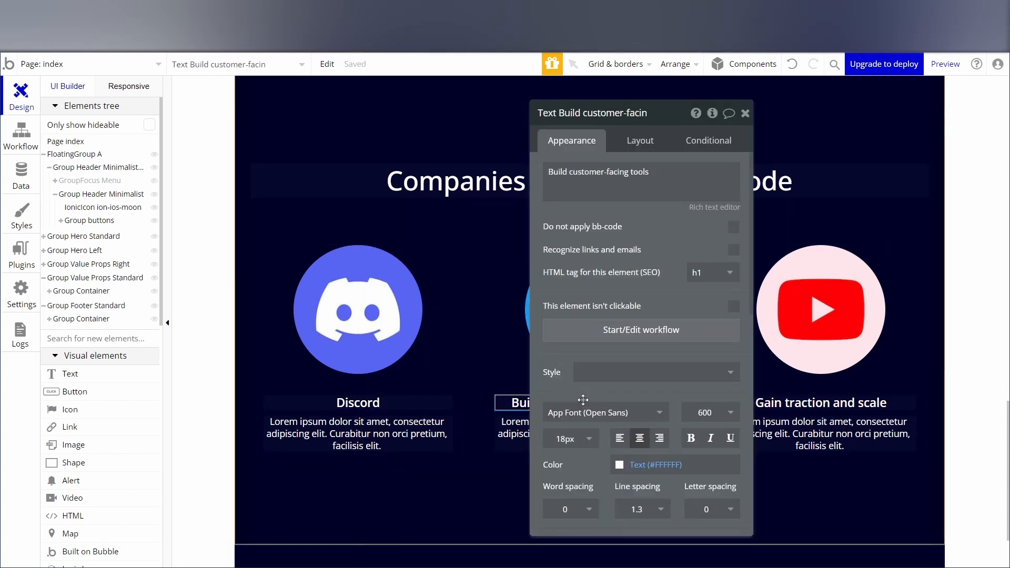
{"action": "triple_click", "coordinate": [632, 185]}
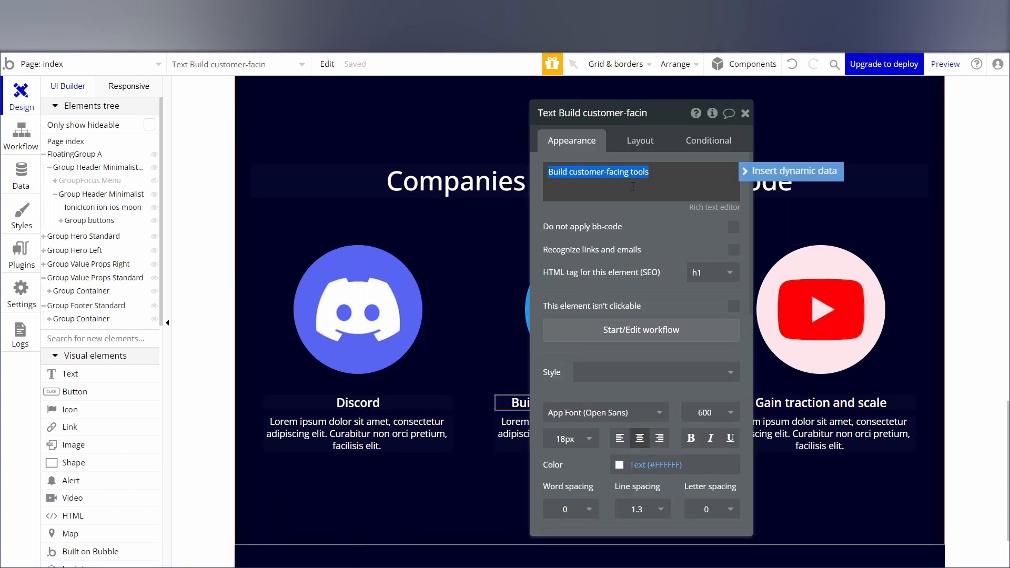
{"action": "type", "text": "Twitter"}
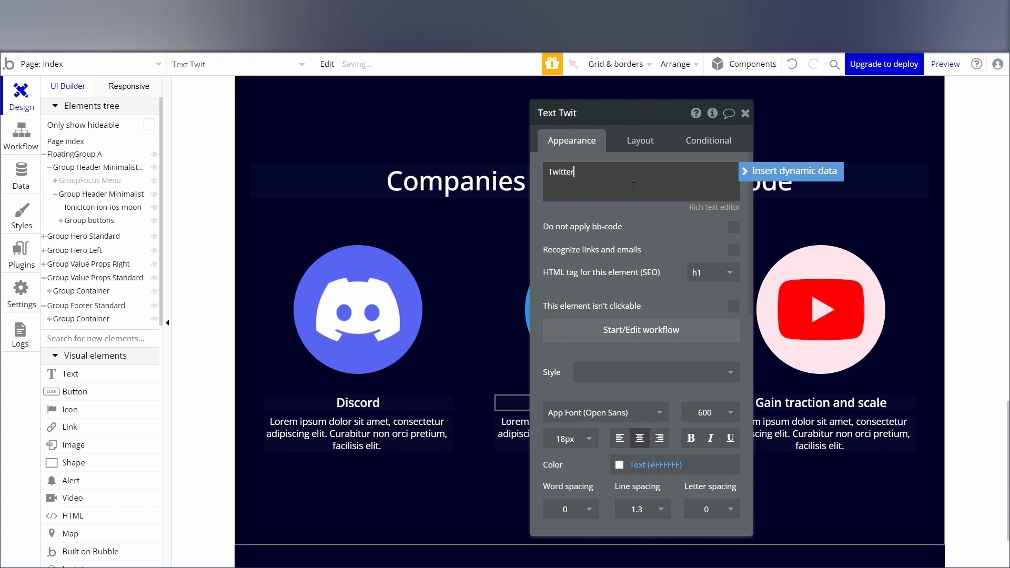
{"action": "left_click", "coordinate": [744, 113]}
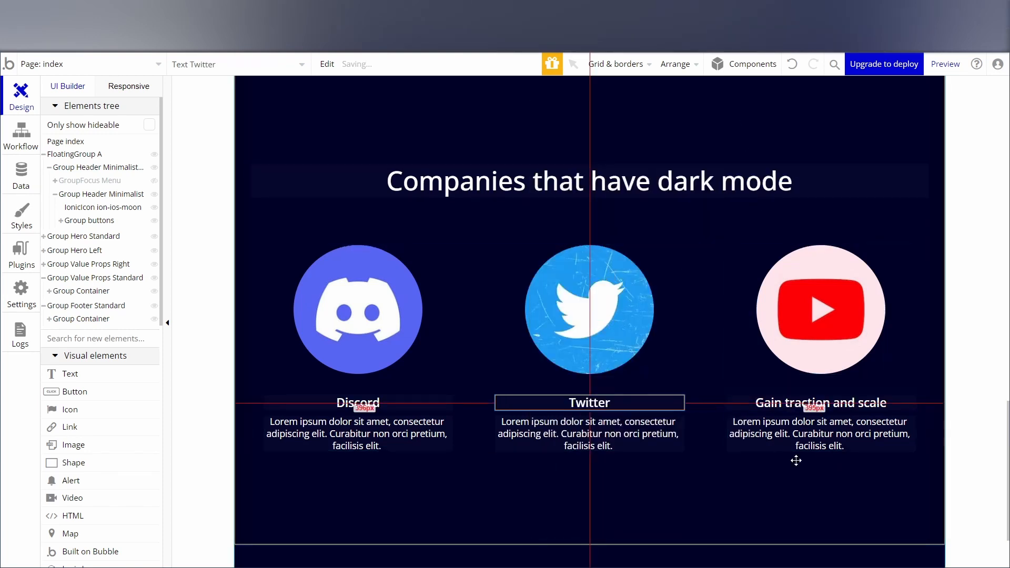
Change the "Gain traction and scale" title under the YouTube logo to "Youtube" and deselect the text.
{"action": "double_click", "coordinate": [851, 407]}
{"action": "left_click_drag", "start_coordinate": [548, 172], "coordinate": [635, 174]}
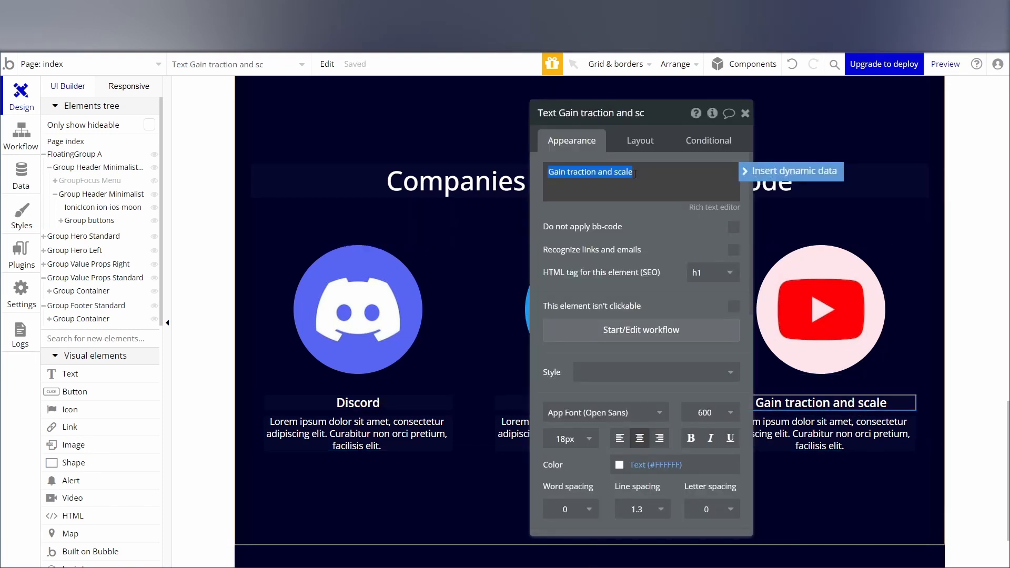
{"action": "type", "text": "T"}
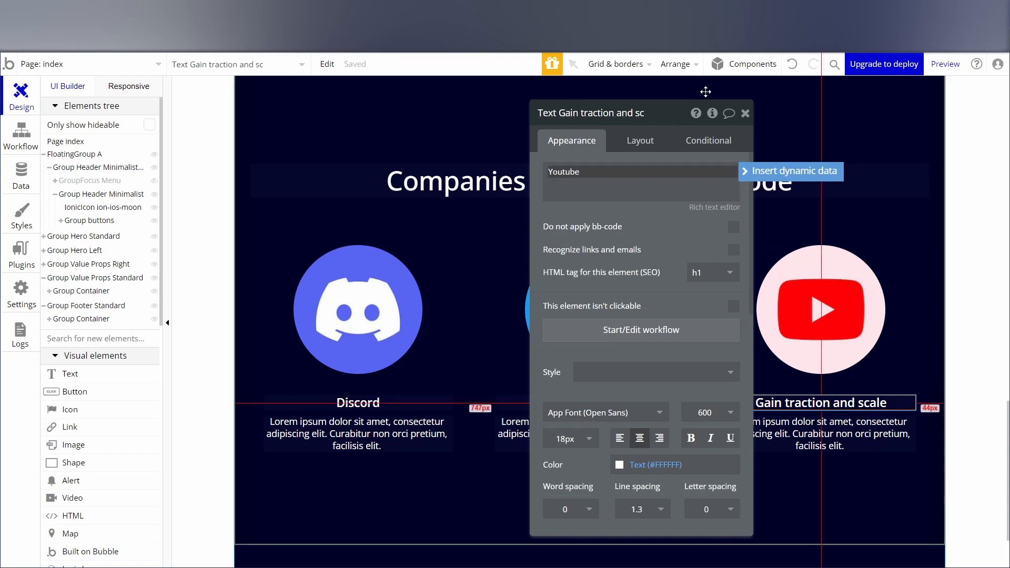
{"action": "left_click", "coordinate": [745, 113]}
{"action": "left_click", "coordinate": [958, 287]}
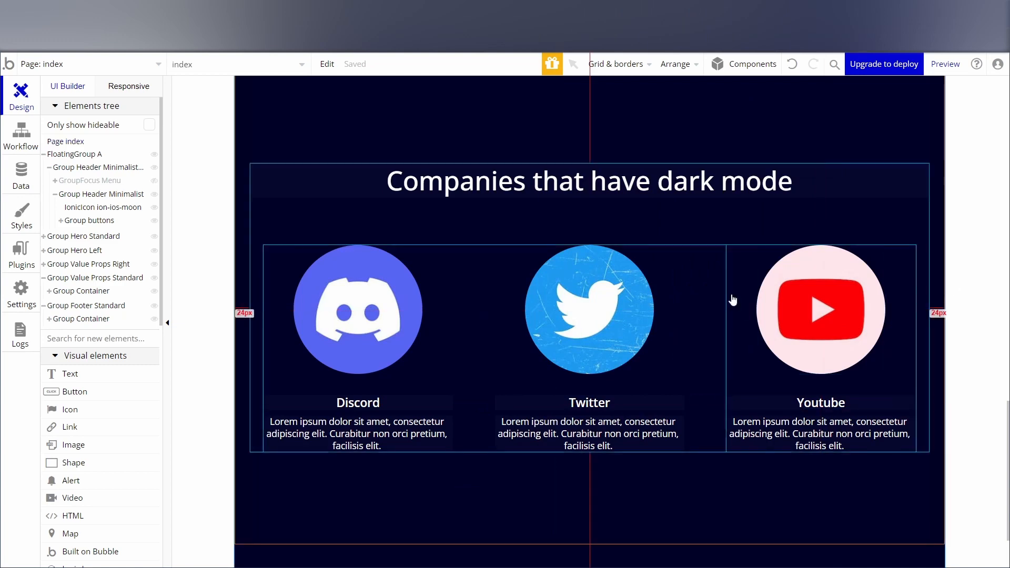
Place an Ionic Icon above the Bubble logo in the footer's company area.
{"action": "scroll", "coordinate": [688, 298], "scroll_direction": "down", "scroll_amount": 4}
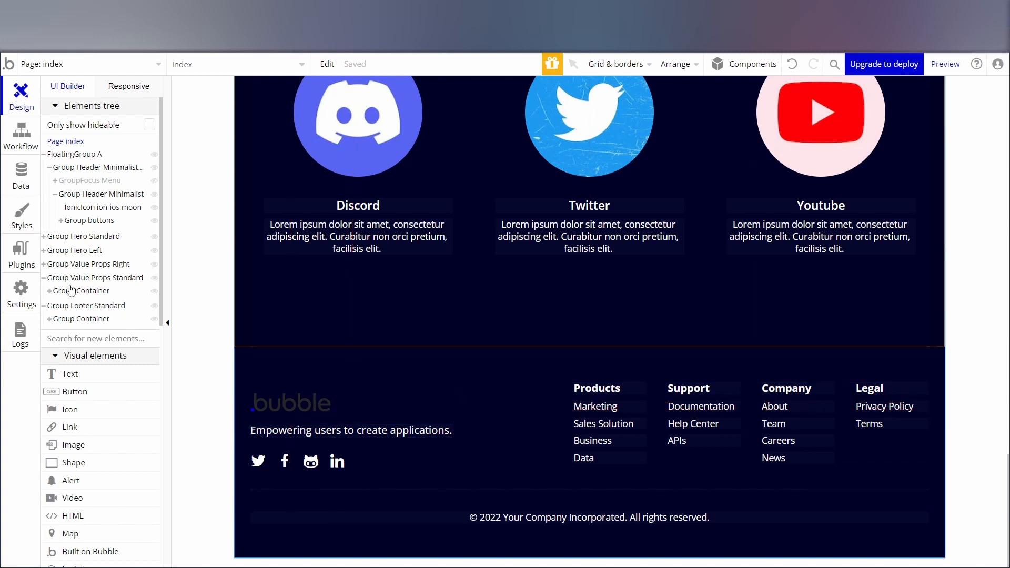
{"action": "scroll", "coordinate": [75, 319], "scroll_direction": "down", "scroll_amount": 3}
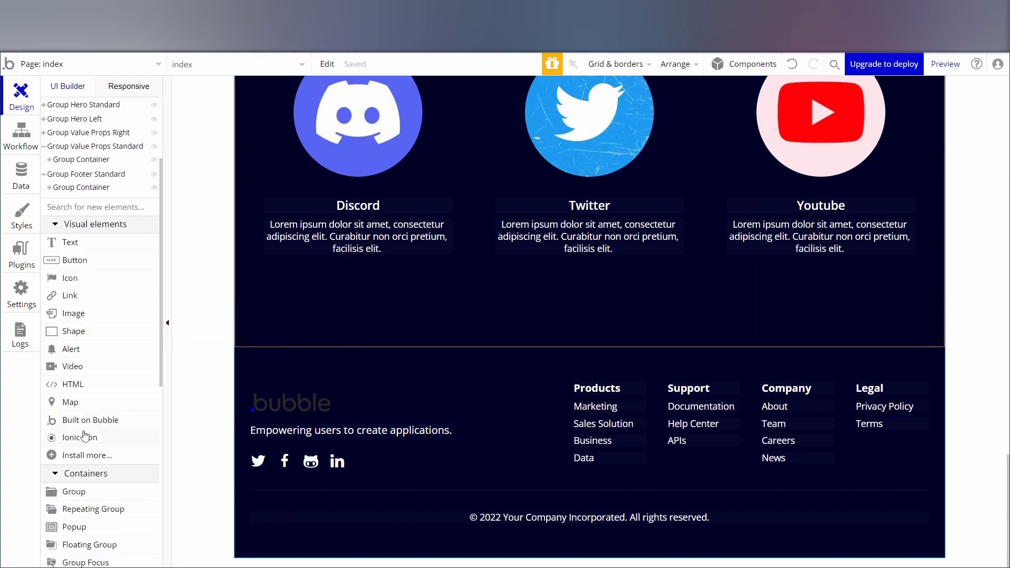
{"action": "left_click", "coordinate": [200, 428]}
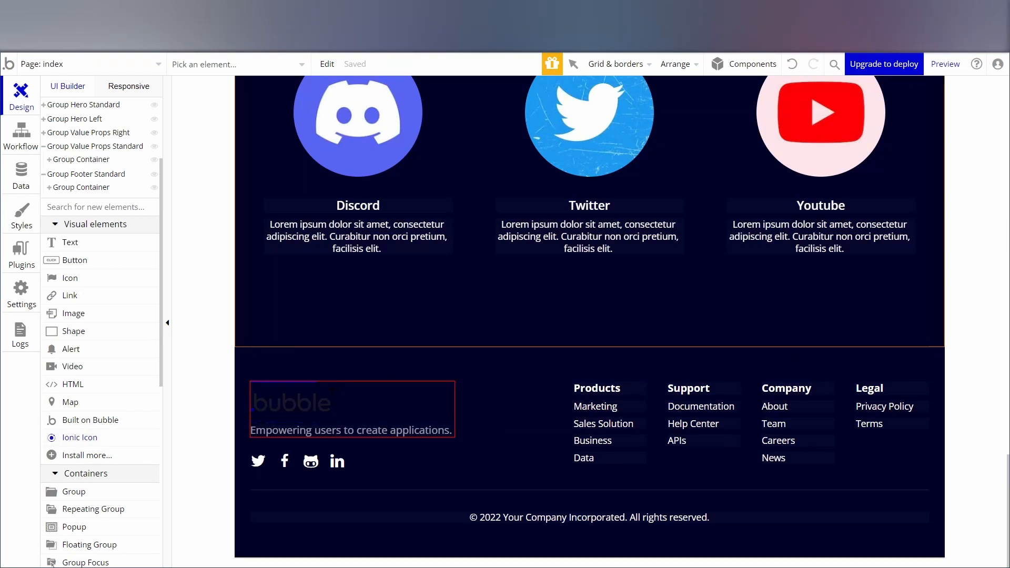
{"action": "left_click_drag", "start_coordinate": [327, 387], "coordinate": [366, 422]}
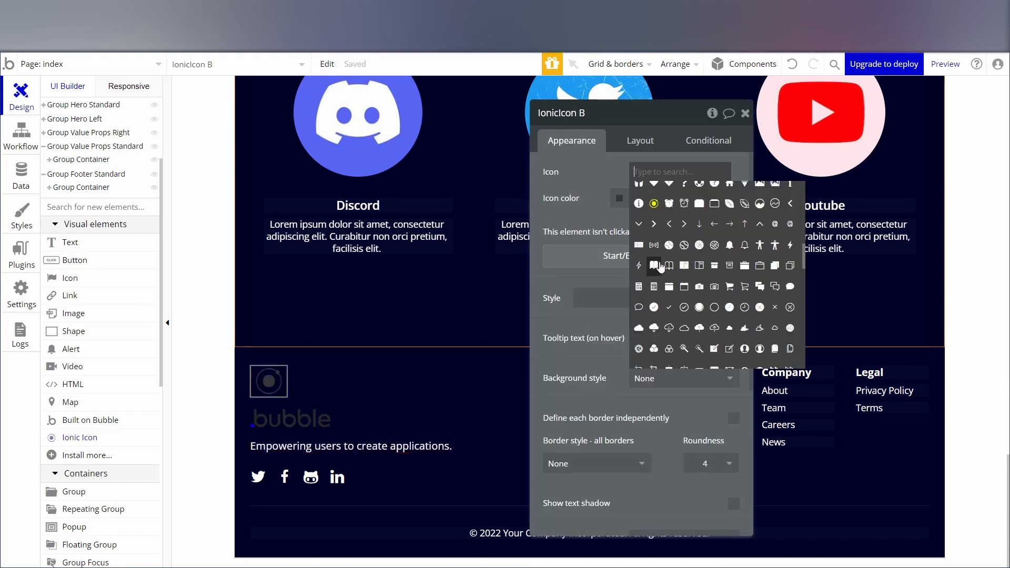
Set the new footer icon to the solid moon and color it with the white Text variable.
{"action": "type", "text": "moo"}
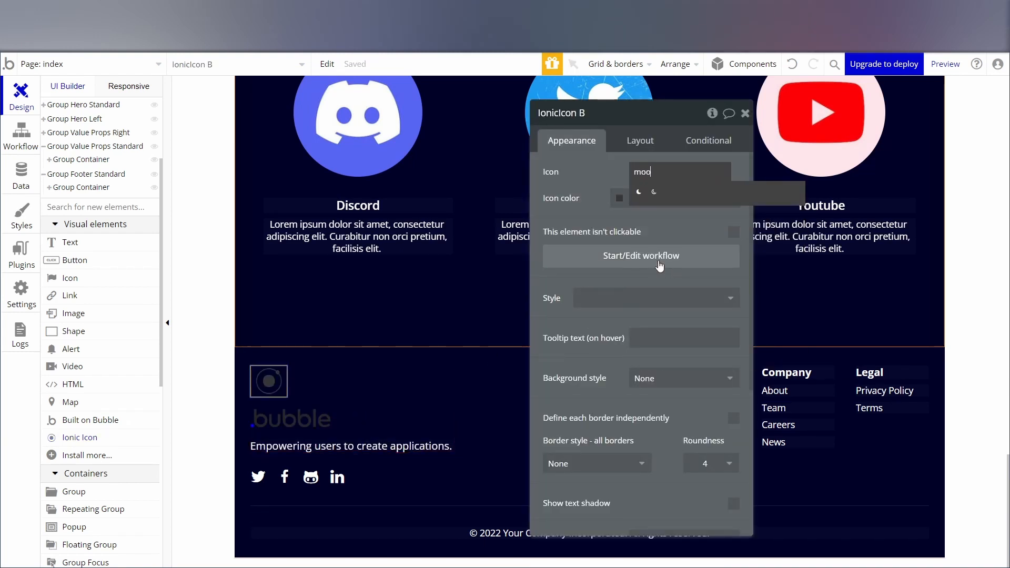
{"action": "left_click", "coordinate": [638, 191]}
{"action": "left_click", "coordinate": [663, 198]}
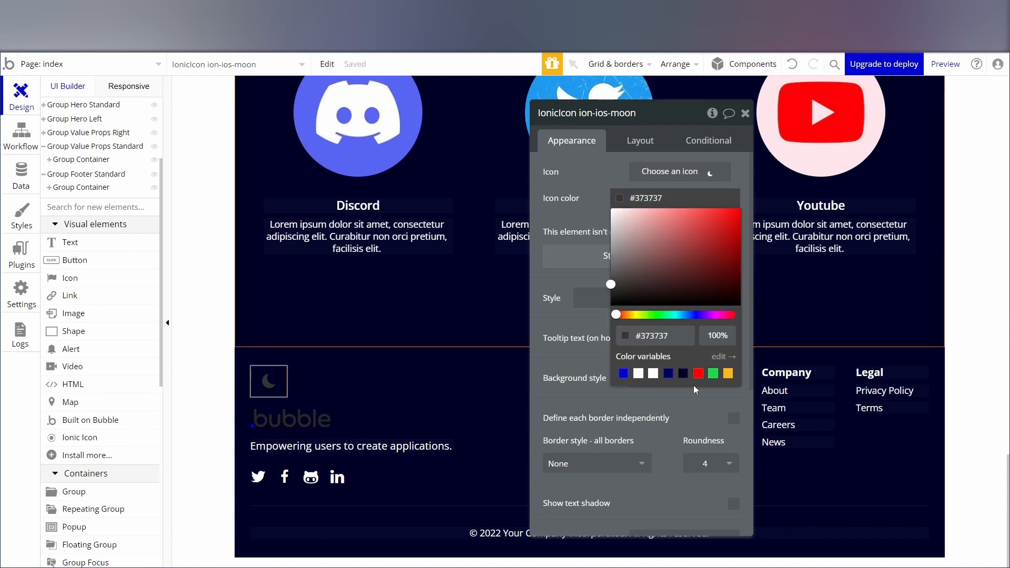
{"action": "left_click", "coordinate": [653, 374]}
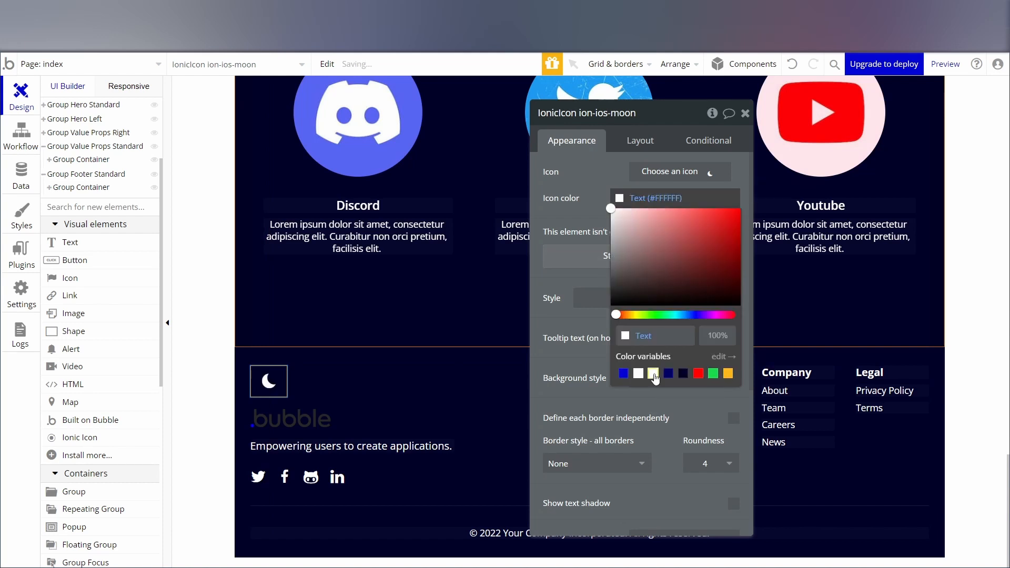
Expand the footer's nested groups in the elements tree to list the contents of Group Company Tag.
{"action": "left_click", "coordinate": [311, 435]}
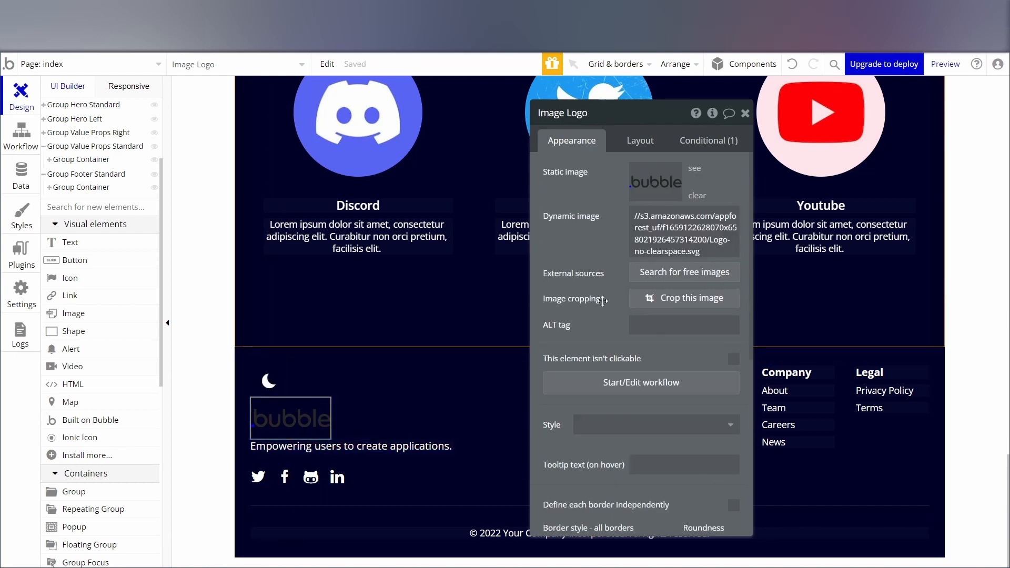
{"action": "left_click", "coordinate": [745, 113]}
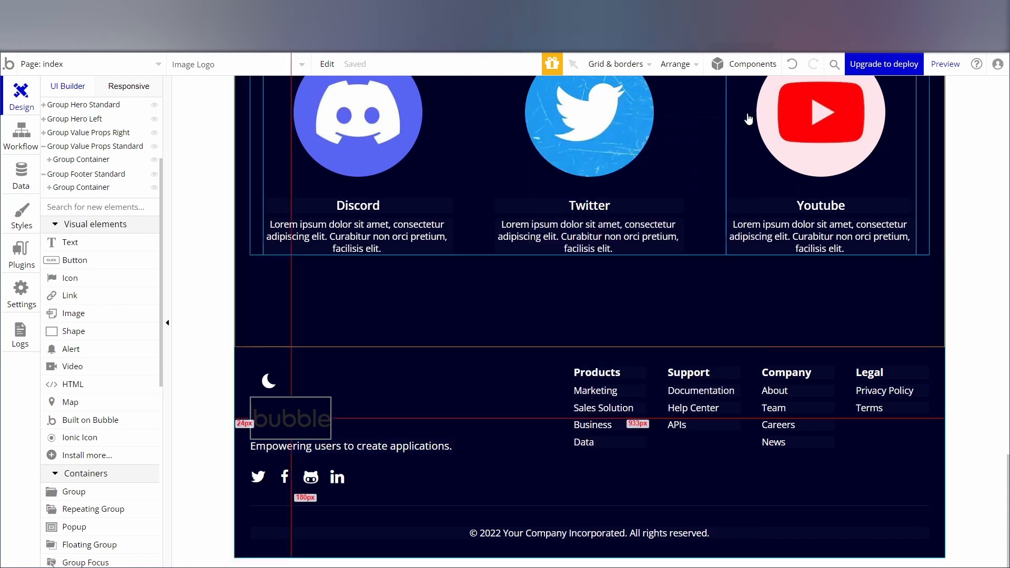
{"action": "left_click", "coordinate": [128, 171]}
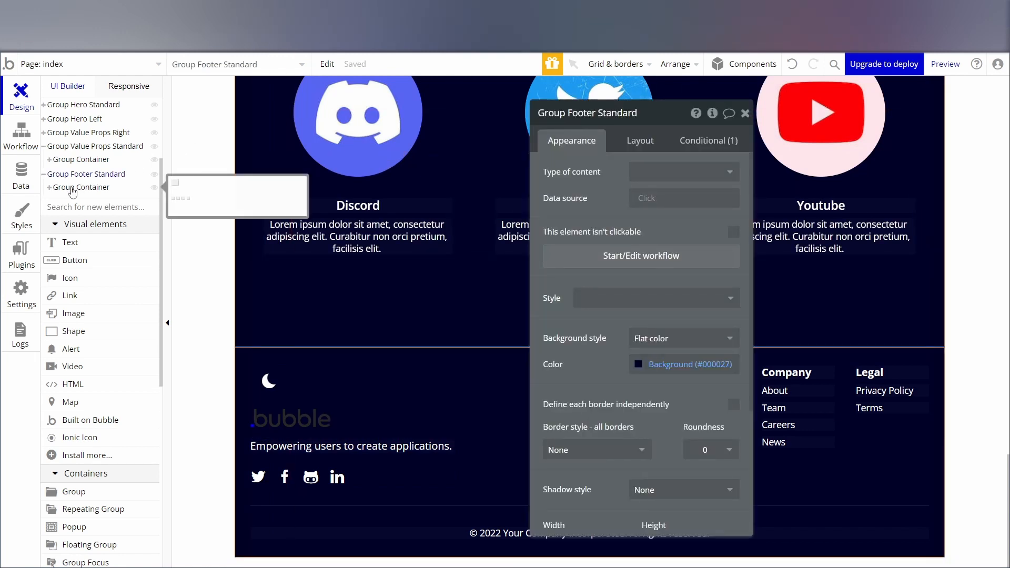
{"action": "left_click", "coordinate": [49, 188]}
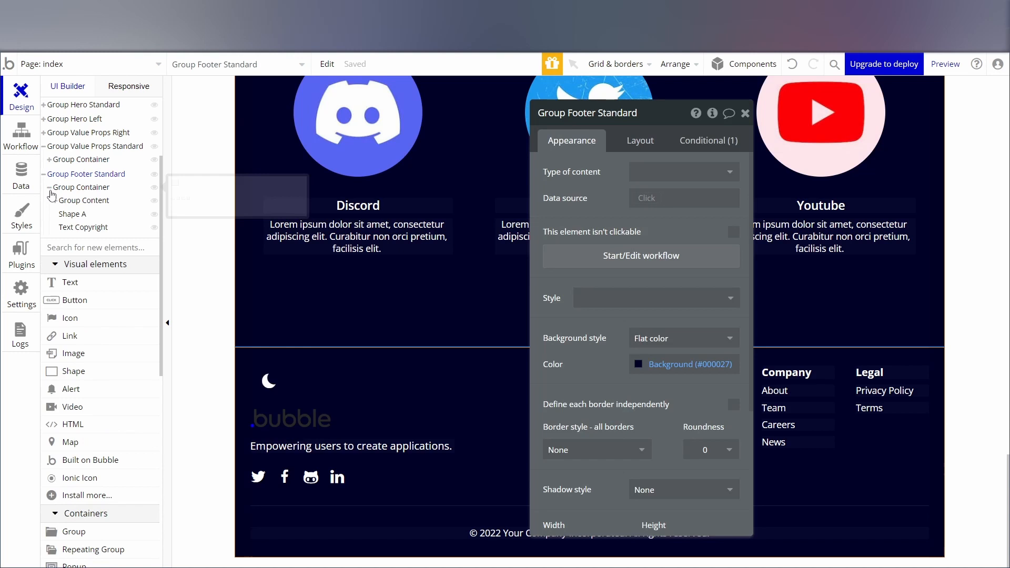
{"action": "left_click", "coordinate": [78, 201]}
{"action": "left_click", "coordinate": [55, 201]}
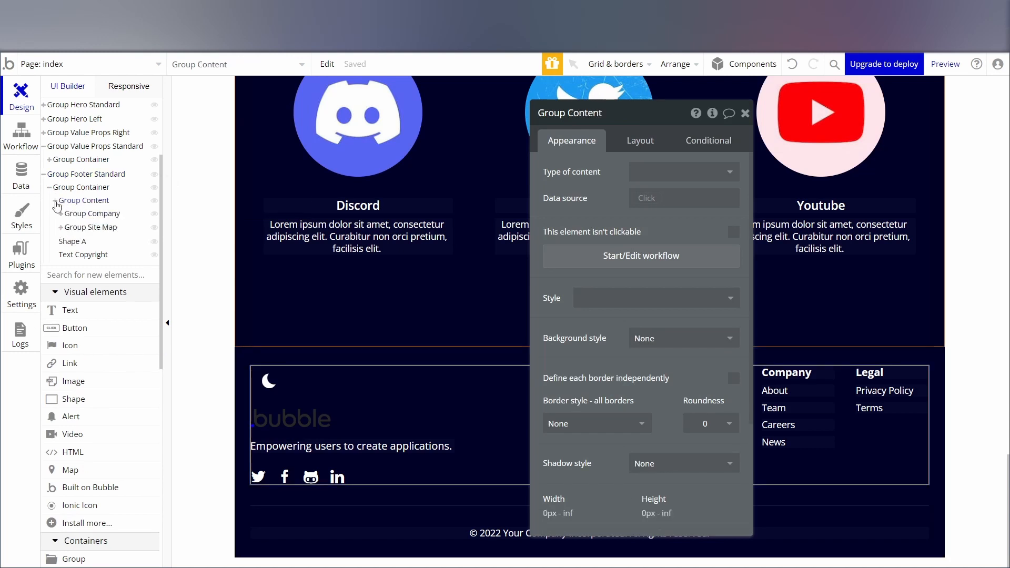
{"action": "left_click", "coordinate": [87, 213]}
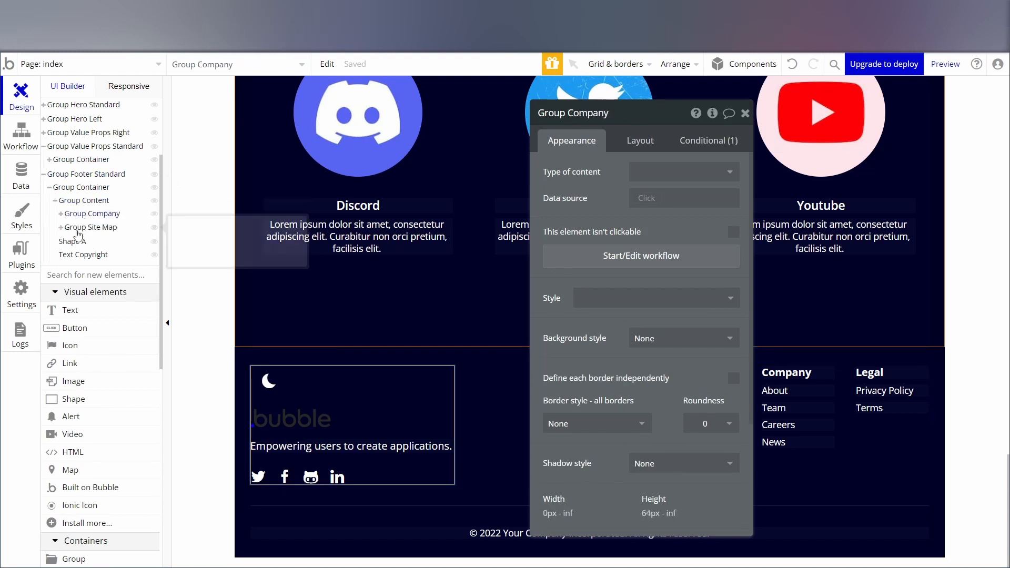
{"action": "left_click", "coordinate": [80, 227]}
{"action": "left_click", "coordinate": [88, 214]}
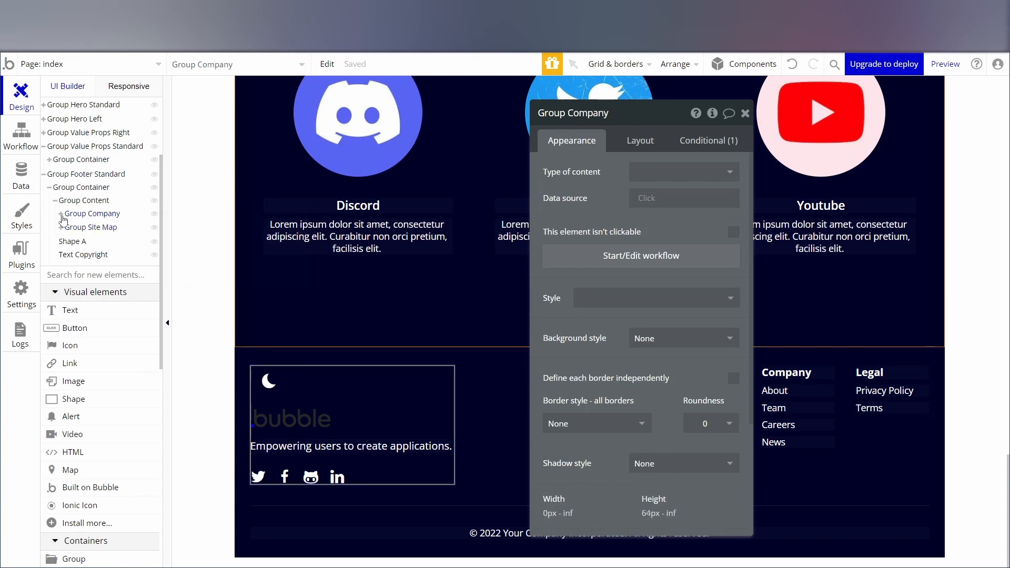
{"action": "left_click", "coordinate": [61, 213]}
{"action": "left_click", "coordinate": [84, 227]}
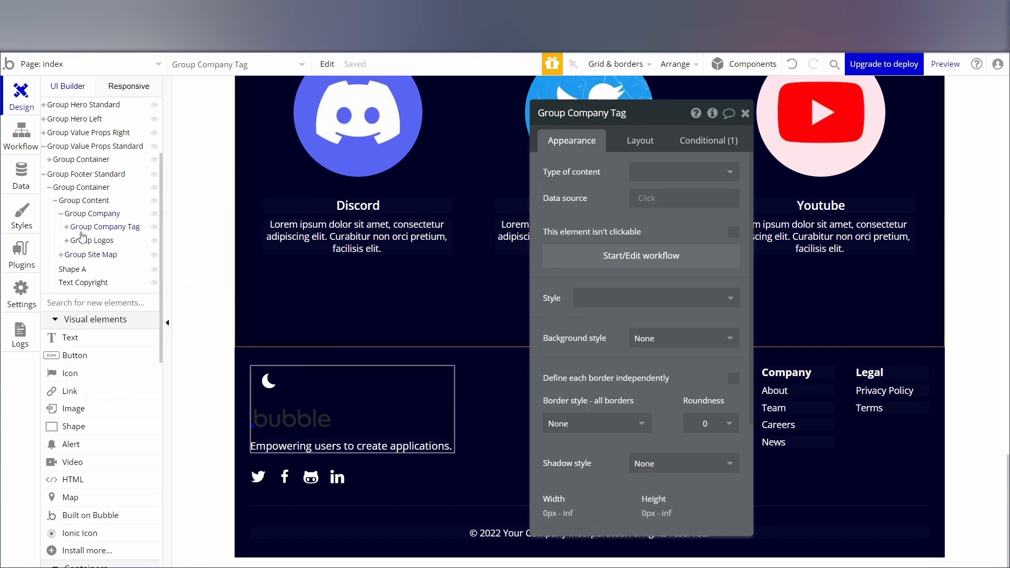
{"action": "left_click", "coordinate": [66, 228]}
Examine the moon icon, logo and slogan in Group Company Tag, along with the group's layout settings.
{"action": "left_click", "coordinate": [89, 240]}
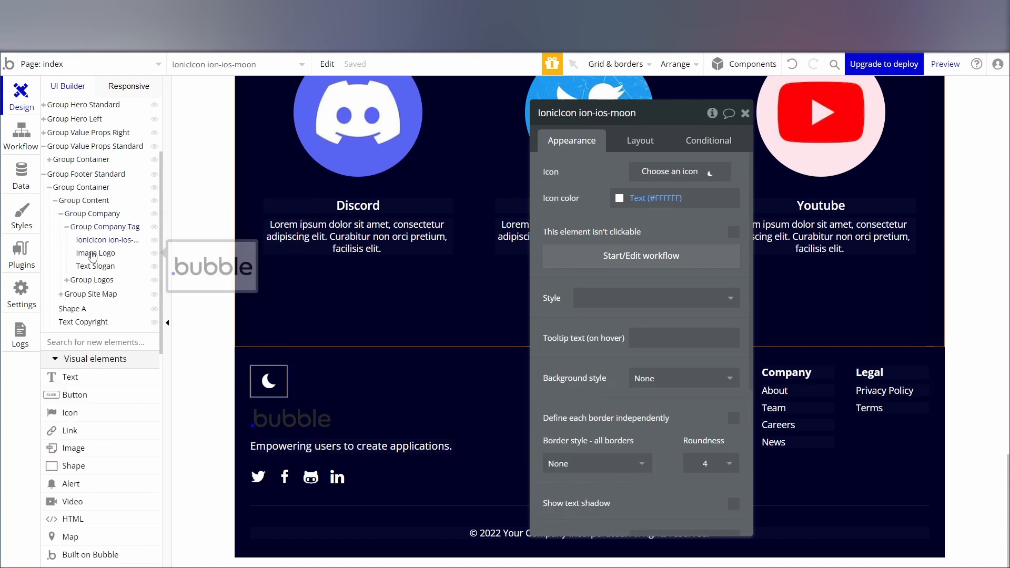
{"action": "left_click", "coordinate": [97, 254]}
{"action": "left_click", "coordinate": [99, 266]}
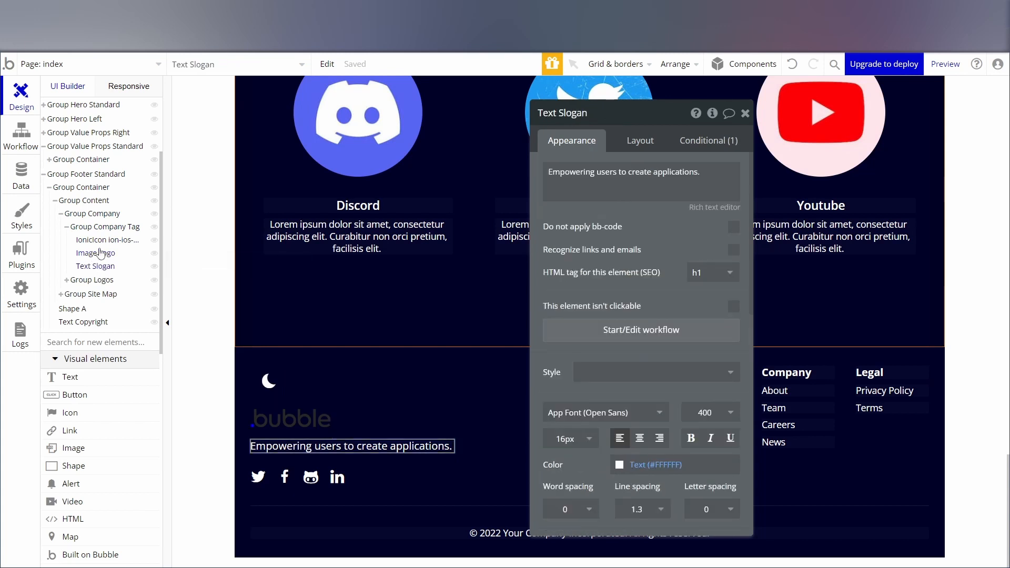
{"action": "left_click", "coordinate": [99, 227]}
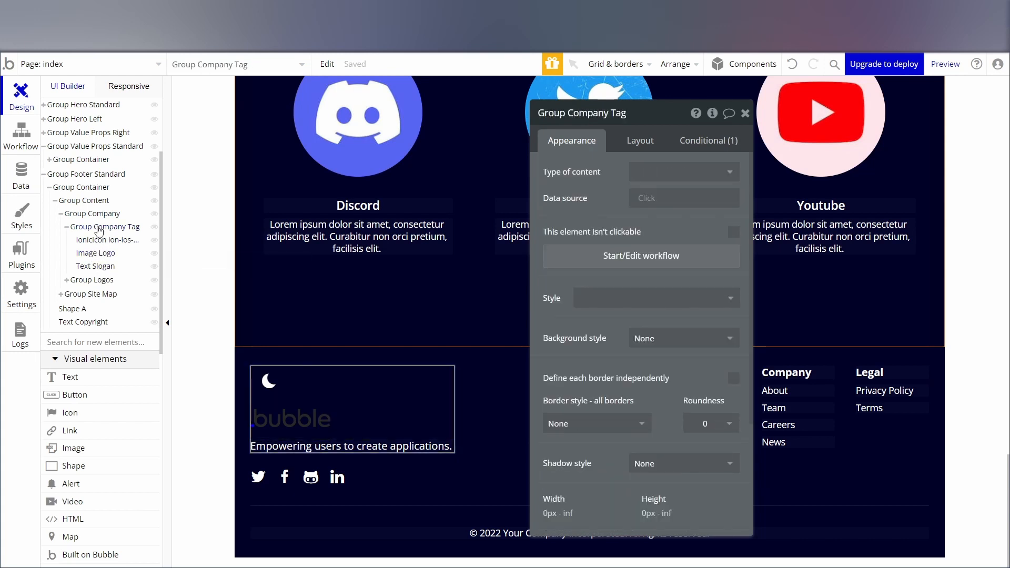
{"action": "left_click", "coordinate": [639, 147]}
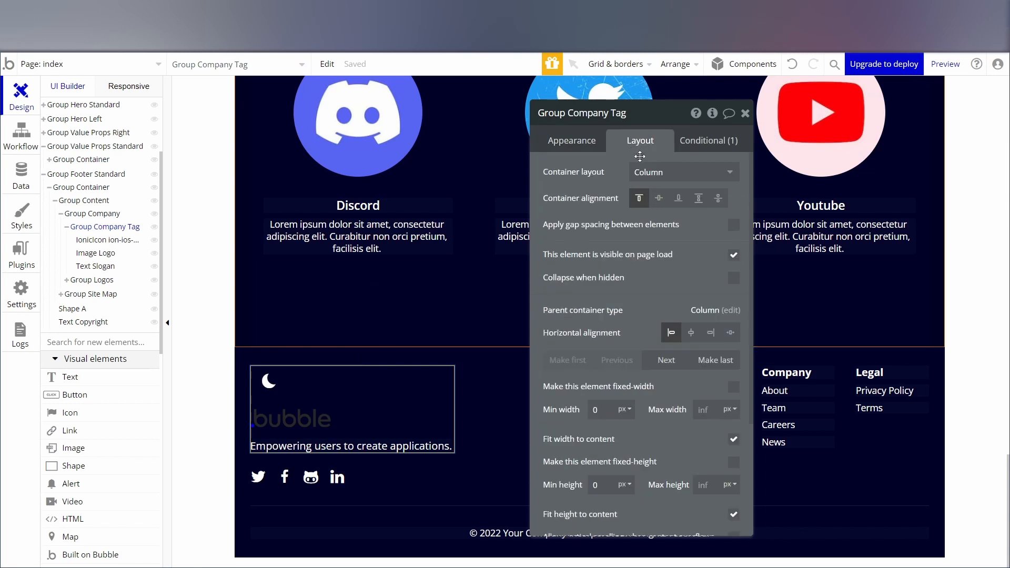
{"action": "left_click", "coordinate": [577, 150]}
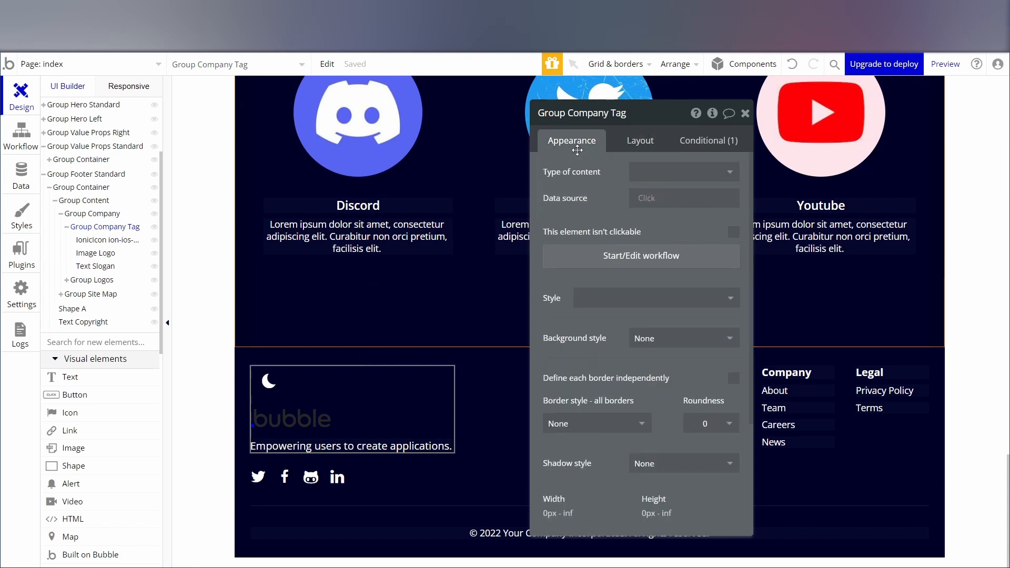
Delete the Bubble logo image from the footer and close the moon icon's properties.
{"action": "left_click", "coordinate": [96, 255]}
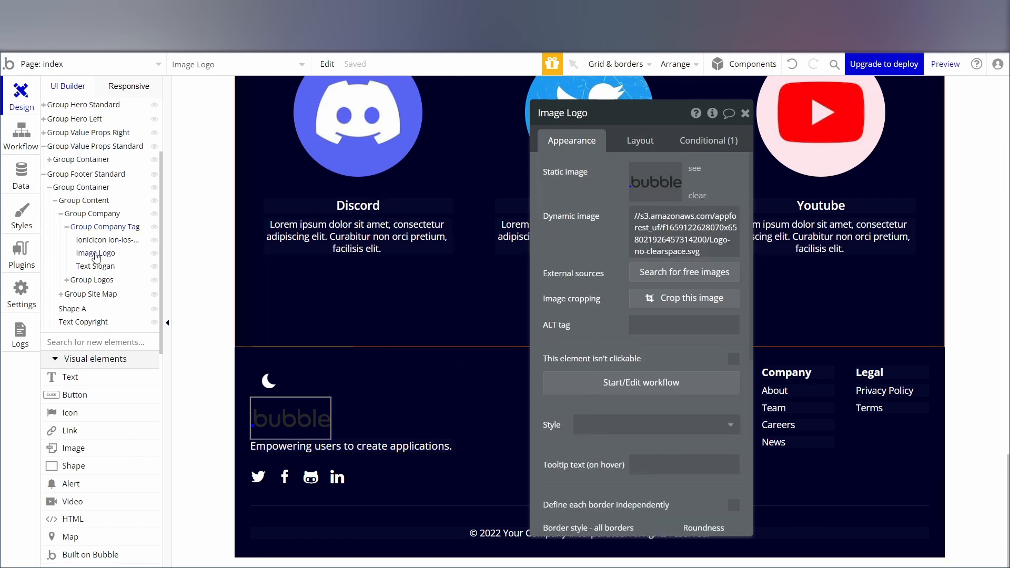
{"action": "left_click", "coordinate": [92, 255]}
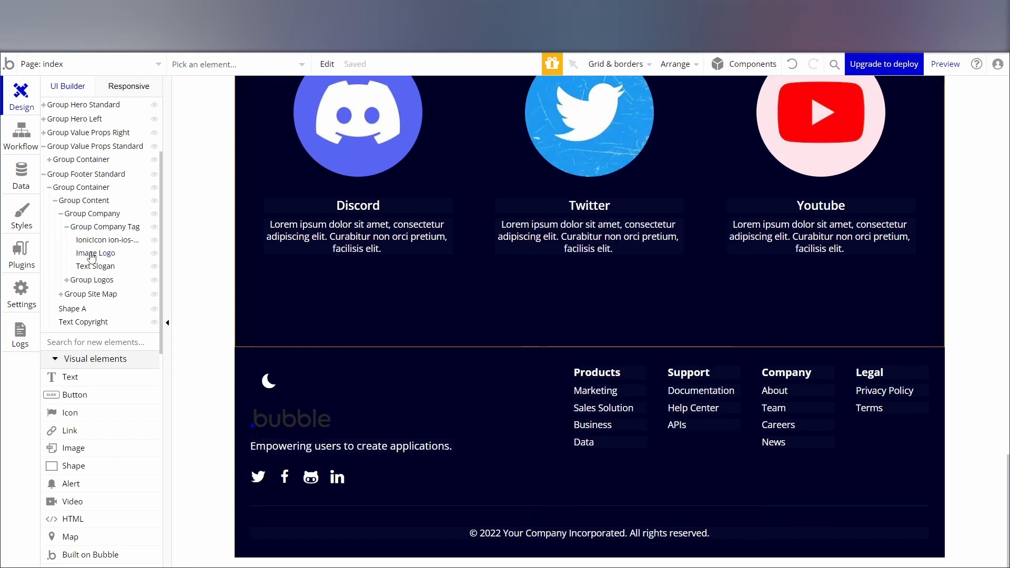
{"action": "left_click", "coordinate": [92, 255]}
{"action": "right_click", "coordinate": [92, 256]}
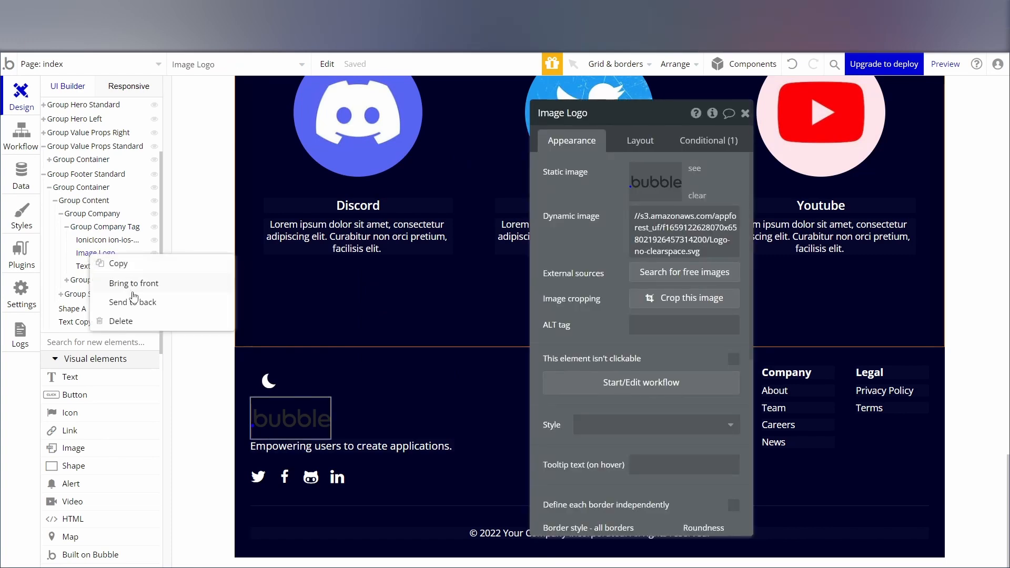
{"action": "left_click", "coordinate": [121, 321]}
{"action": "left_click", "coordinate": [269, 409]}
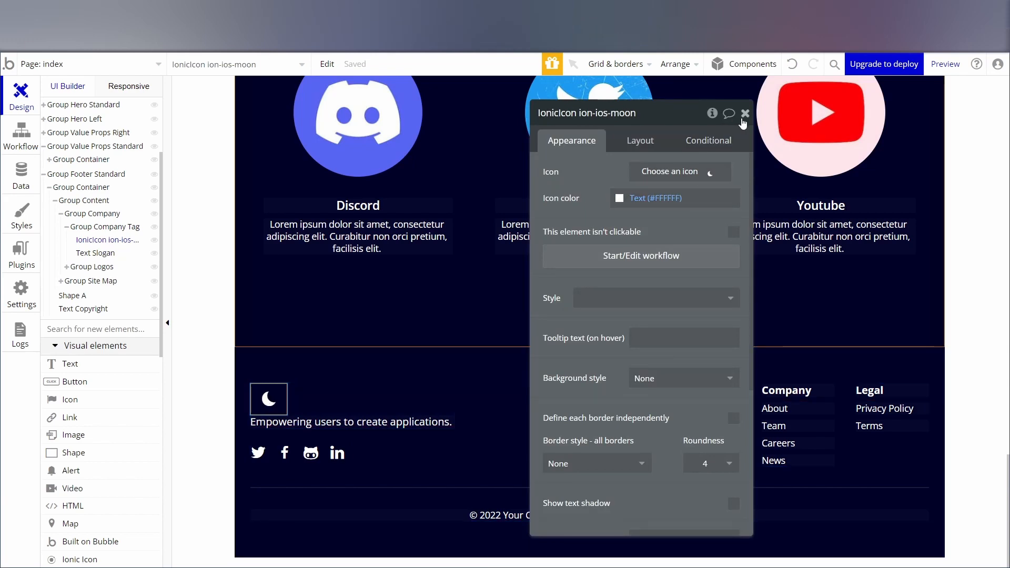
{"action": "left_click", "coordinate": [744, 116]}
Preview the page without the debugger and examine it from the hero down to the footer.
{"action": "scroll", "coordinate": [971, 365], "scroll_direction": "up", "scroll_amount": 3}
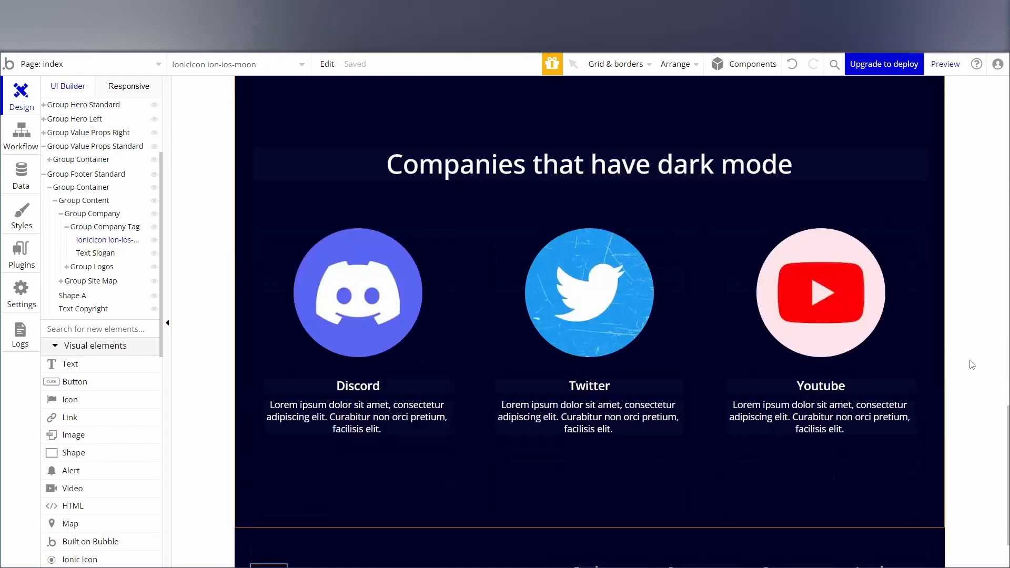
{"action": "scroll", "coordinate": [920, 365], "scroll_direction": "up", "scroll_amount": 10}
{"action": "scroll", "coordinate": [716, 358], "scroll_direction": "down", "scroll_amount": 5}
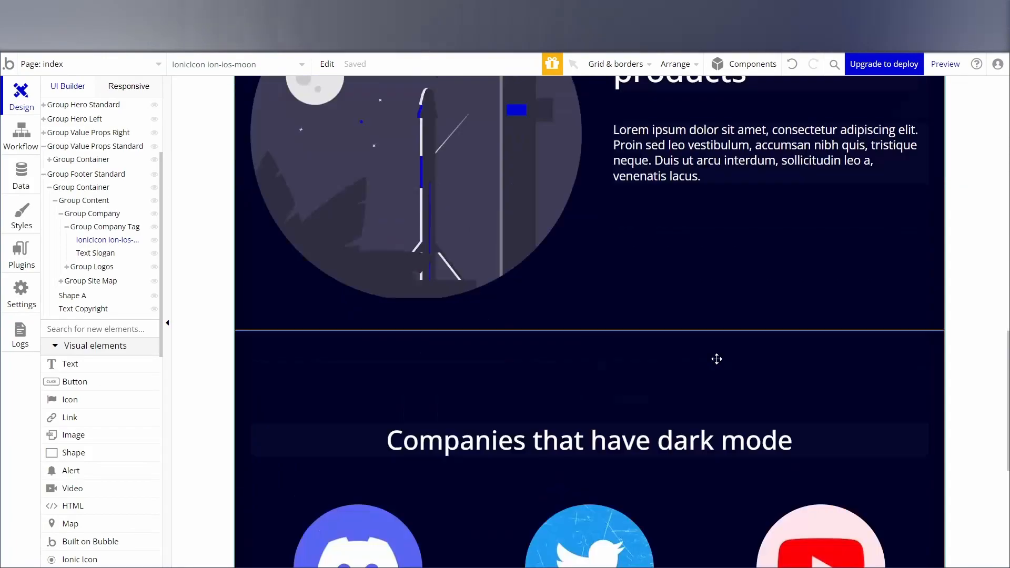
{"action": "scroll", "coordinate": [716, 359], "scroll_direction": "down", "scroll_amount": 5}
{"action": "left_click", "coordinate": [944, 64]}
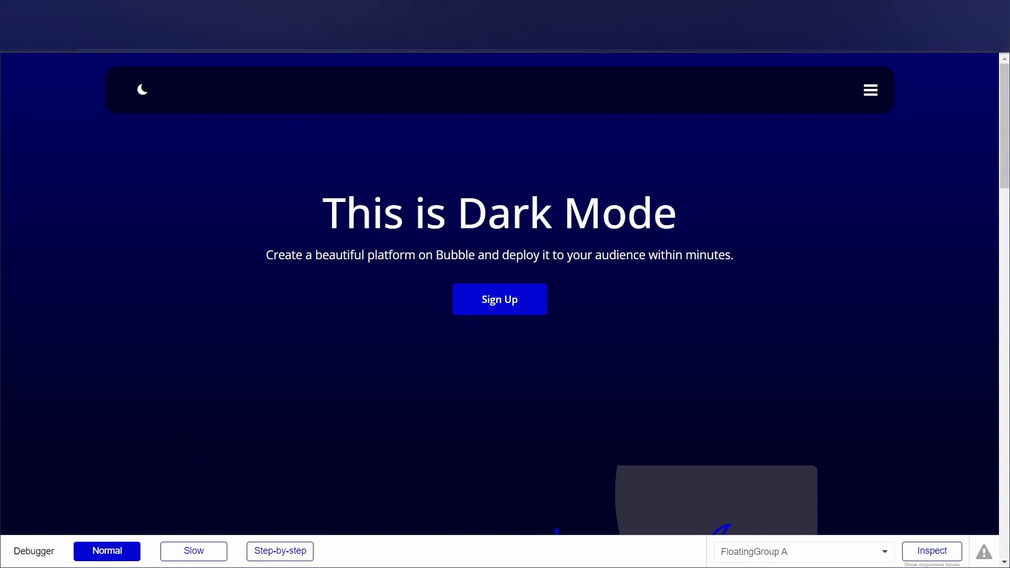
{"action": "key", "text": "Return"}
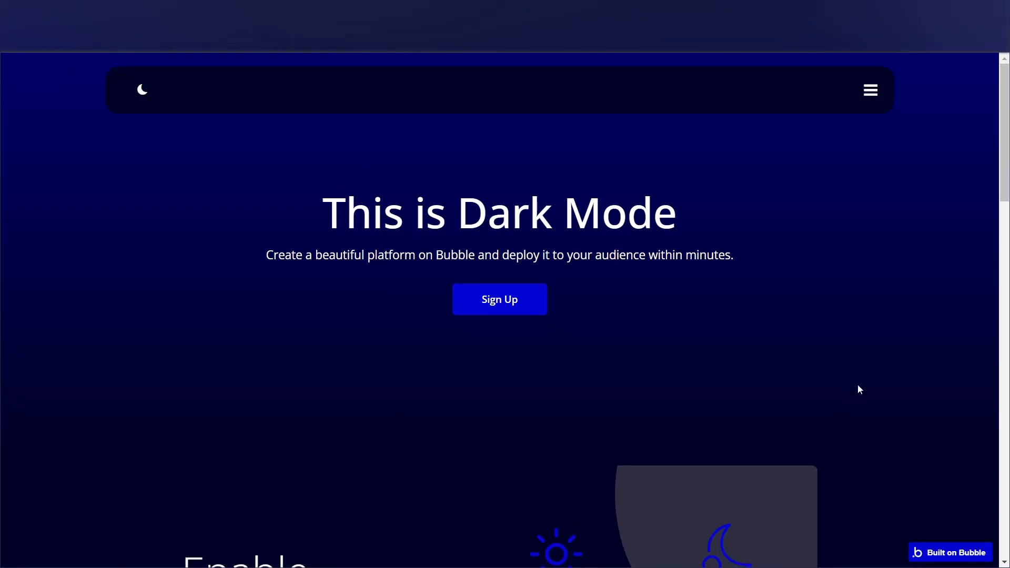
{"action": "scroll", "coordinate": [842, 289], "scroll_direction": "down", "scroll_amount": 5}
{"action": "scroll", "coordinate": [842, 289], "scroll_direction": "up", "scroll_amount": 5}
{"action": "scroll", "coordinate": [841, 292], "scroll_direction": "down", "scroll_amount": 12}
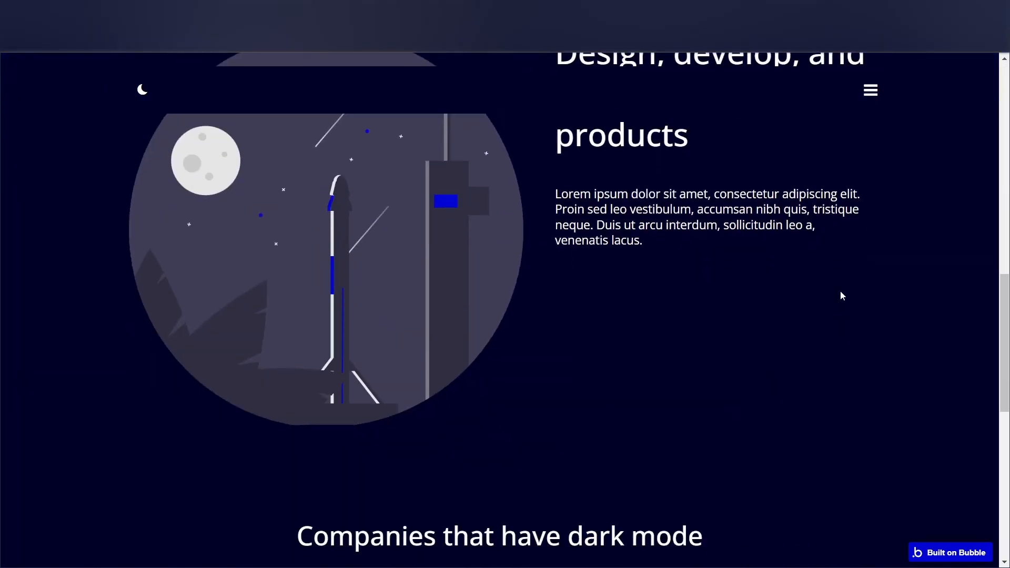
{"action": "scroll", "coordinate": [841, 296], "scroll_direction": "down", "scroll_amount": 10}
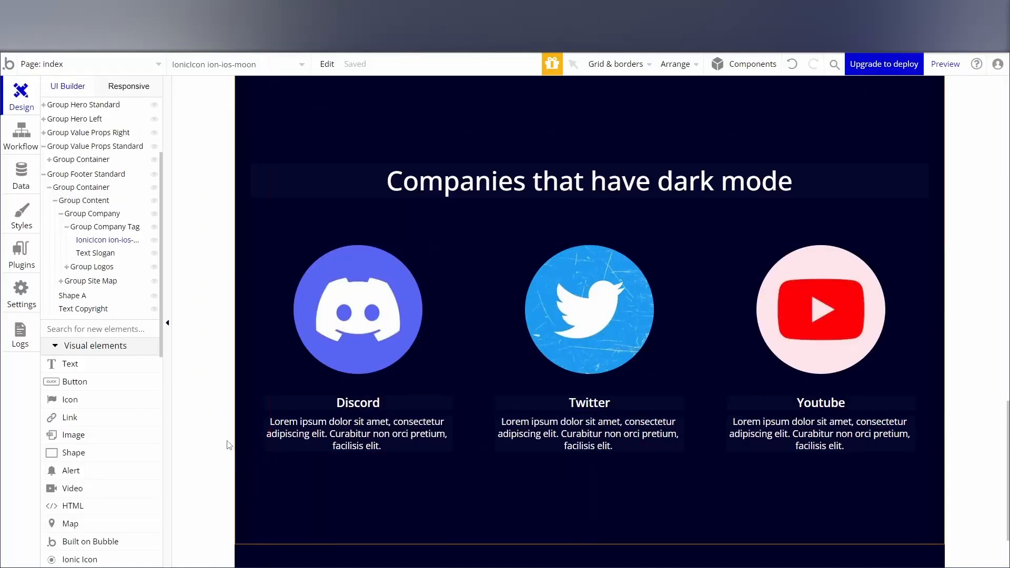
{"action": "scroll", "coordinate": [229, 445], "scroll_direction": "down", "scroll_amount": 4}
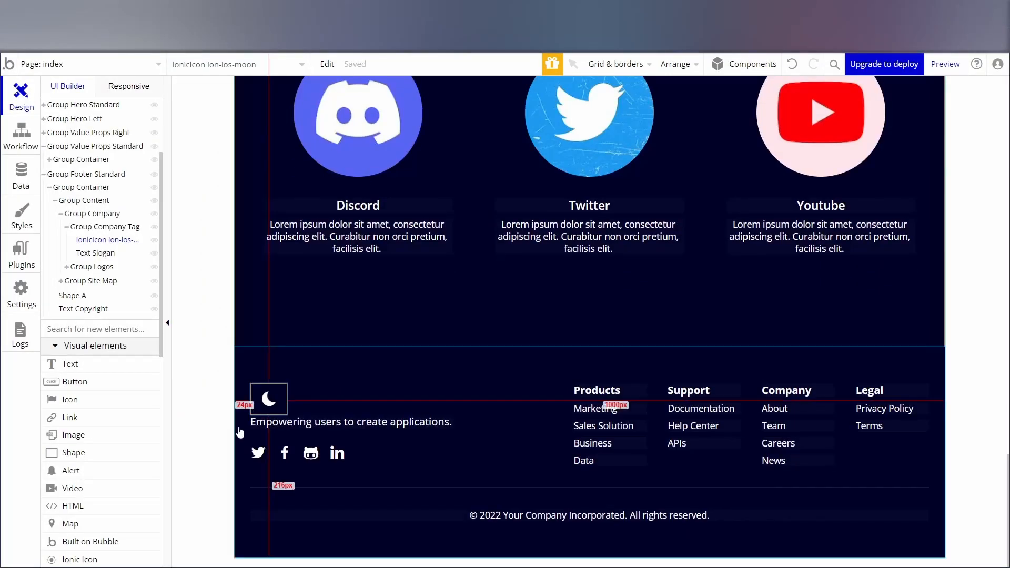
Set the maximum width of the footer's Group Container to 1200 px and close its properties.
{"action": "left_click", "coordinate": [243, 485]}
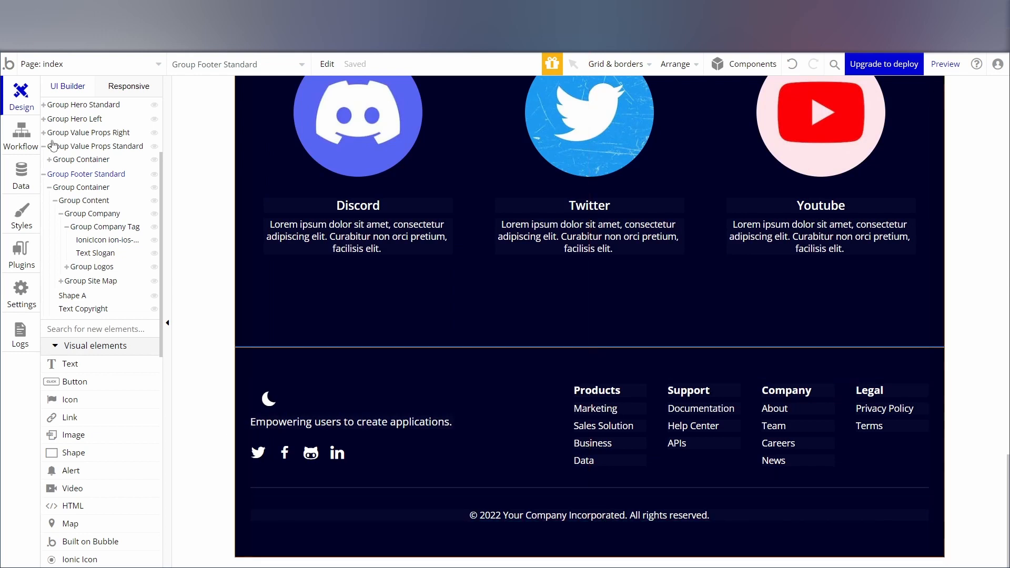
{"action": "left_click", "coordinate": [78, 188]}
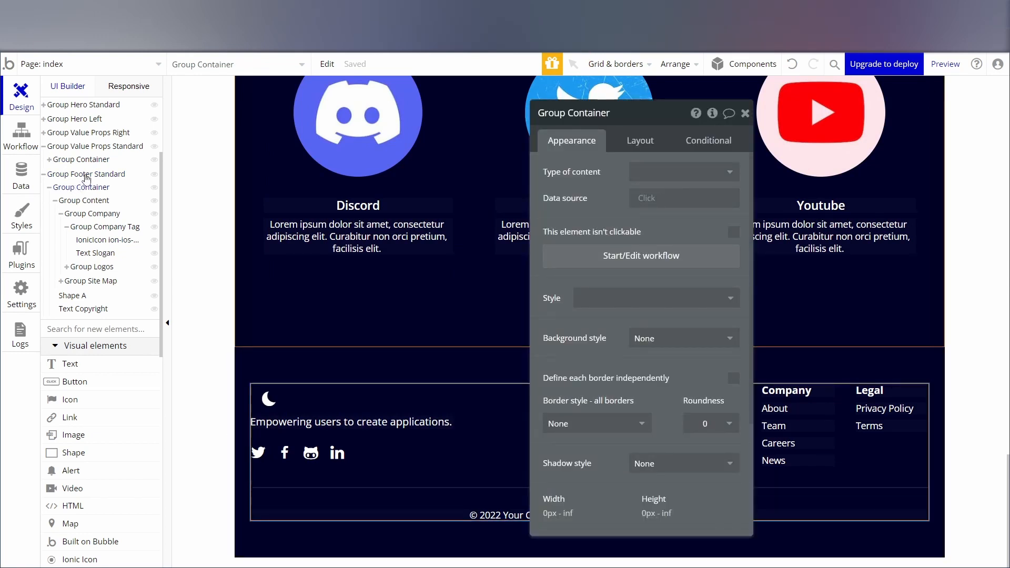
{"action": "left_click", "coordinate": [87, 174]}
{"action": "left_click", "coordinate": [98, 188]}
{"action": "scroll", "coordinate": [654, 415], "scroll_direction": "down", "scroll_amount": 3}
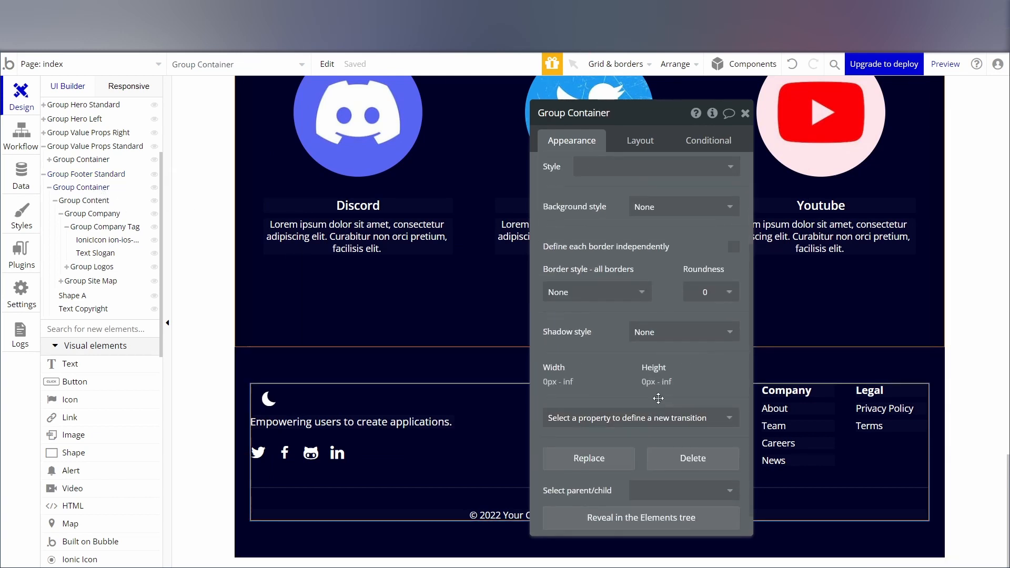
{"action": "left_click", "coordinate": [565, 383]}
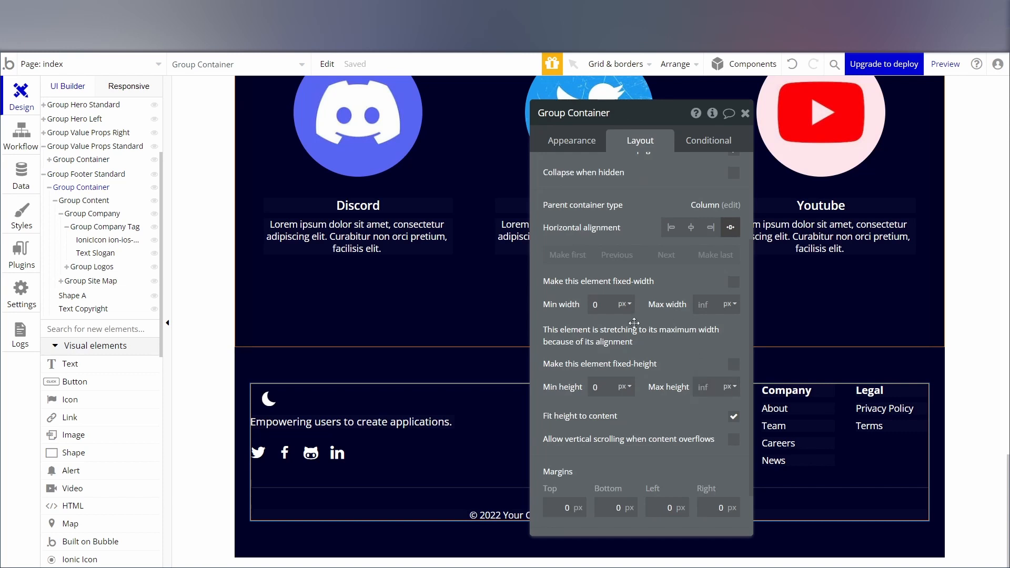
{"action": "left_click", "coordinate": [701, 305]}
{"action": "type", "text": "1200"}
{"action": "left_click", "coordinate": [745, 113]}
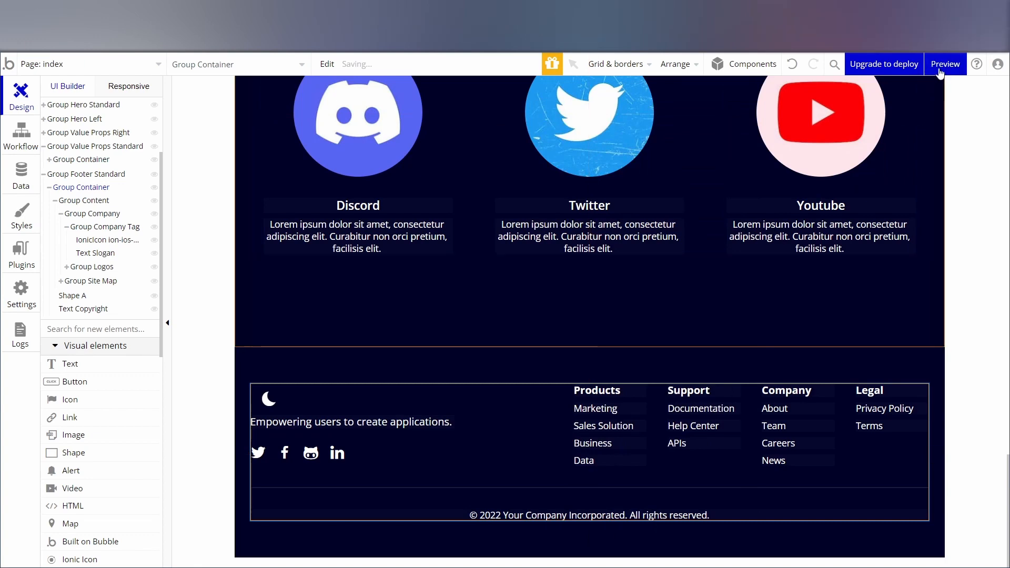
Preview the page in its latest version and examine the footer's placement.
{"action": "left_click", "coordinate": [945, 64]}
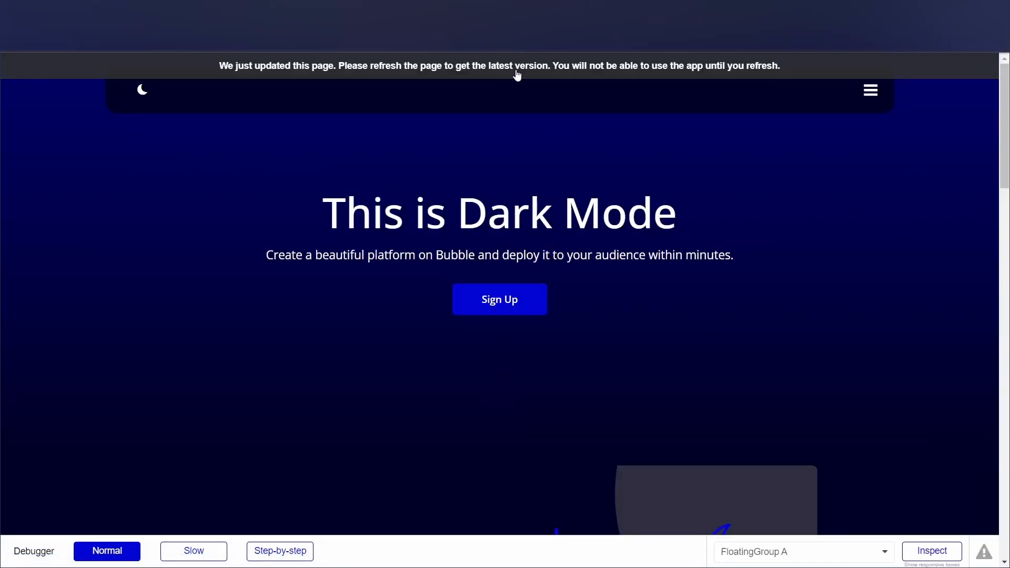
{"action": "left_click", "coordinate": [517, 76]}
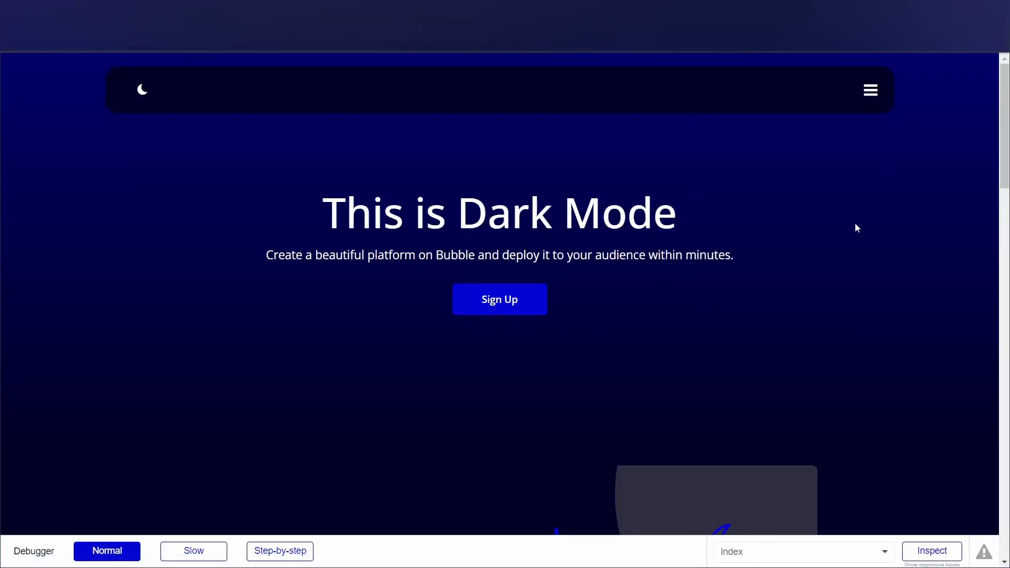
{"action": "scroll", "coordinate": [854, 231], "scroll_direction": "down", "scroll_amount": 5}
{"action": "scroll", "coordinate": [853, 244], "scroll_direction": "down", "scroll_amount": 15}
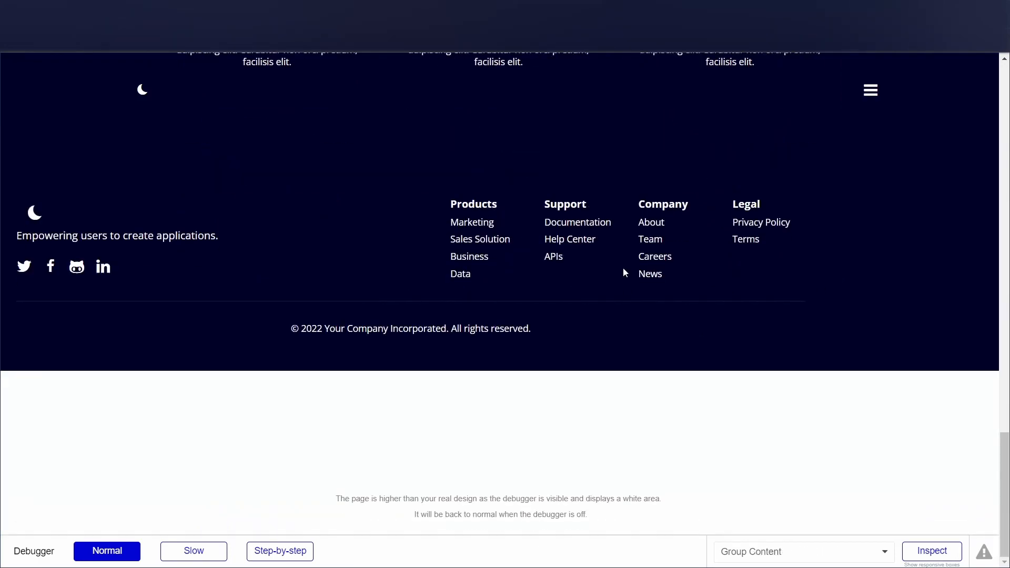
Return to the editor and center the footer's Group Container horizontally.
{"action": "left_click", "coordinate": [316, 9]}
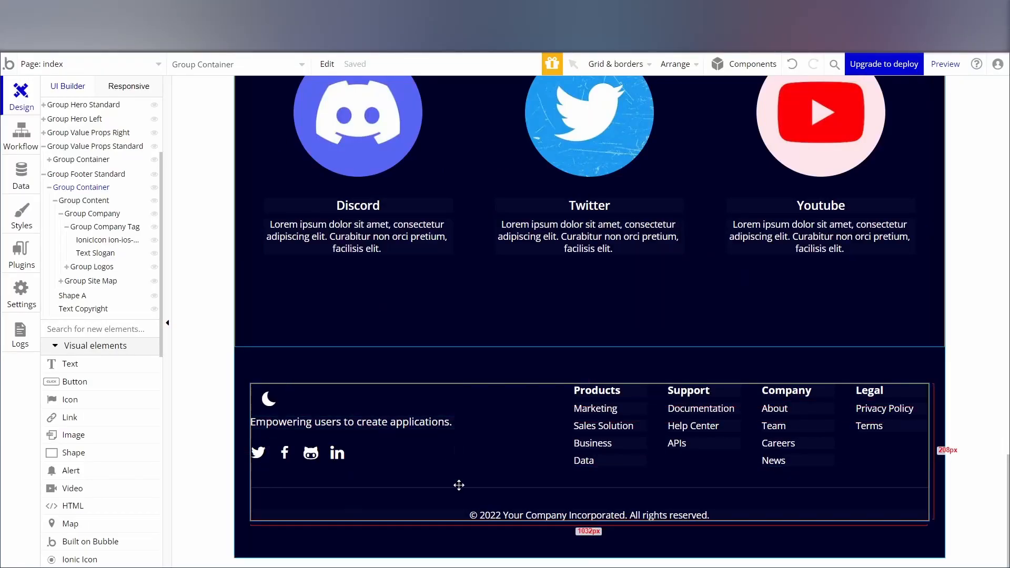
{"action": "double_click", "coordinate": [284, 503]}
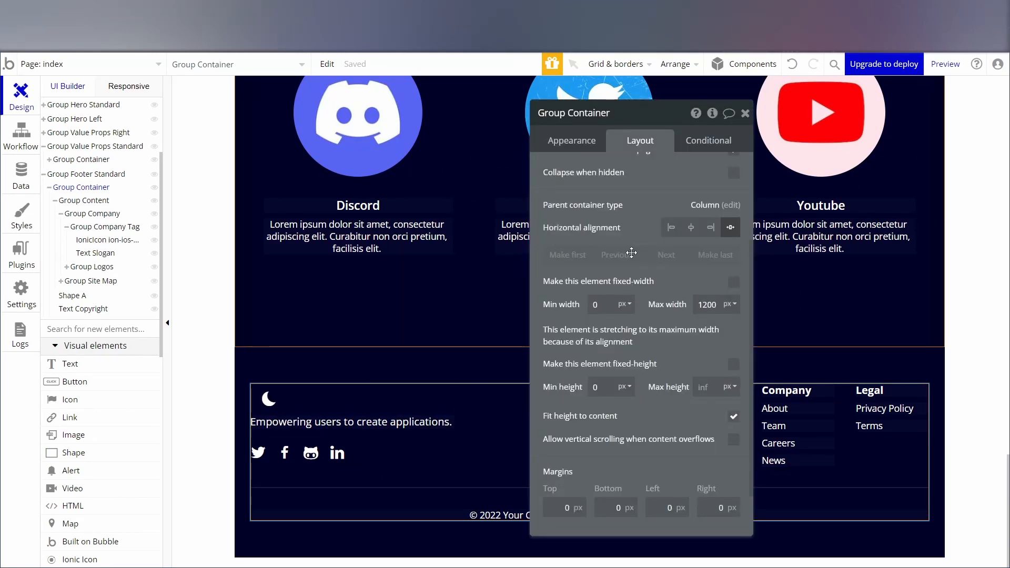
{"action": "scroll", "coordinate": [631, 253], "scroll_direction": "up", "scroll_amount": 3}
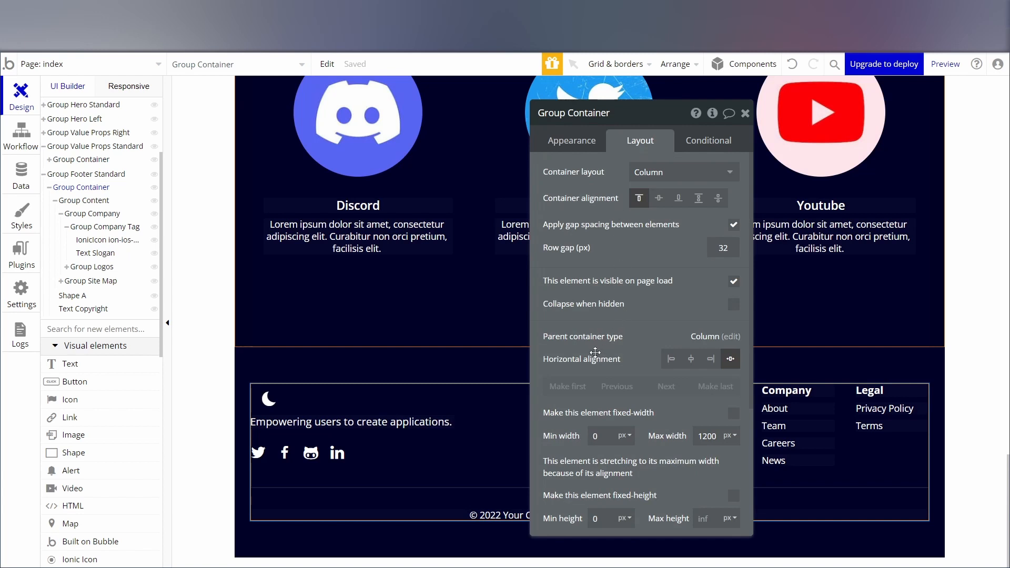
{"action": "left_click", "coordinate": [691, 360]}
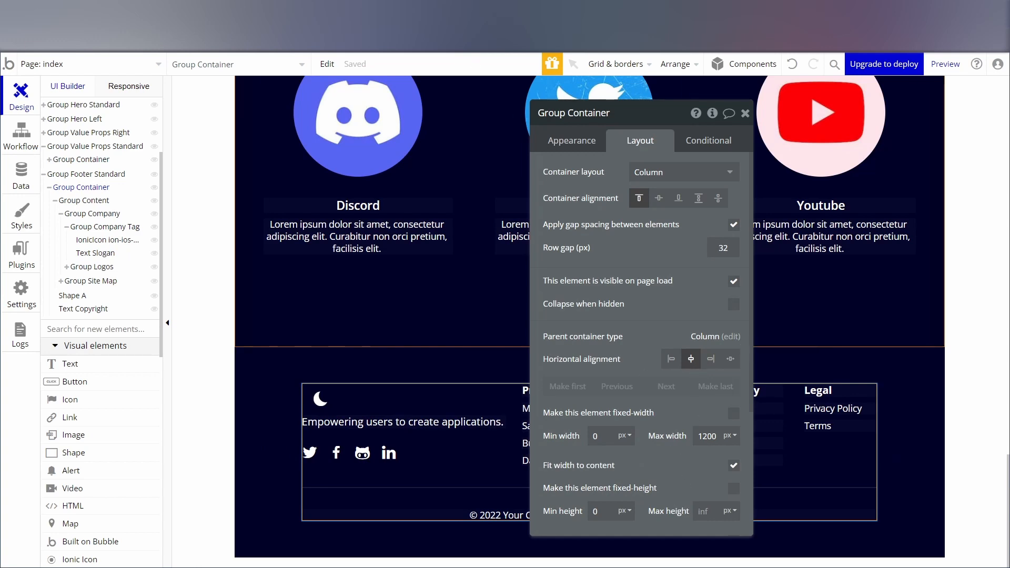
Refresh the page preview and examine the footer together with the companies section above it.
{"action": "left_click", "coordinate": [390, 11]}
{"action": "left_click", "coordinate": [397, 72]}
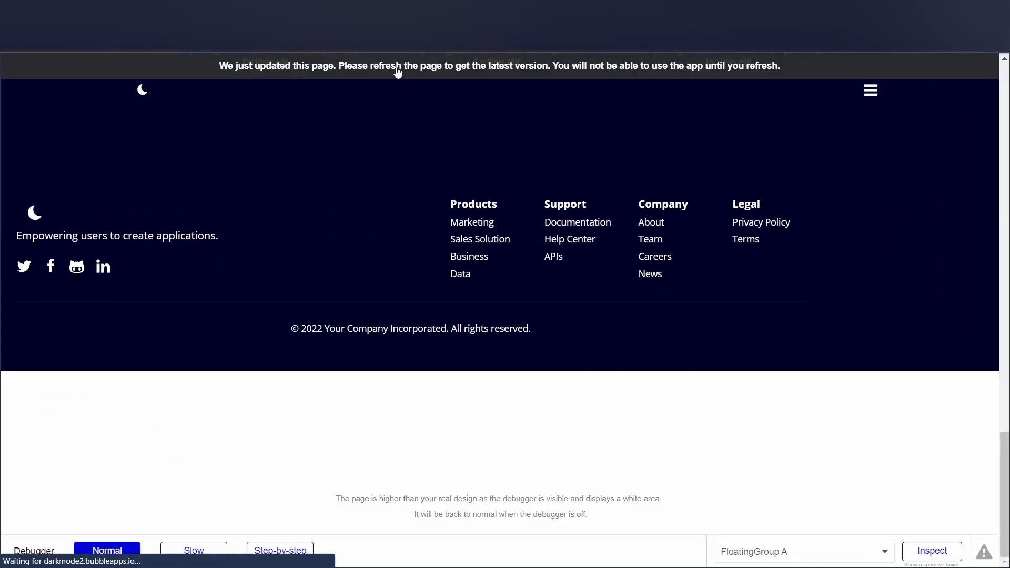
{"action": "scroll", "coordinate": [591, 306], "scroll_direction": "down", "scroll_amount": 15}
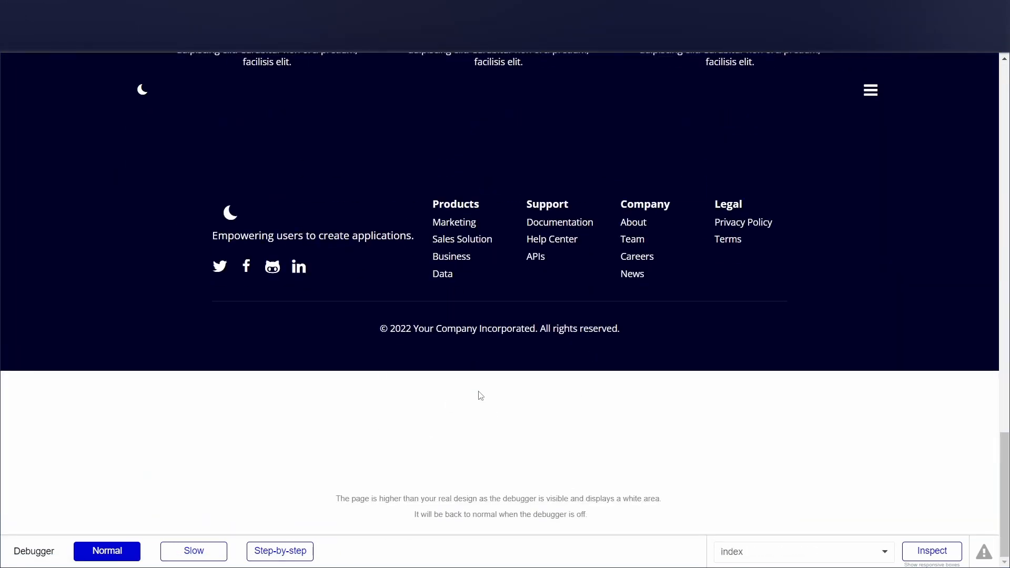
{"action": "scroll", "coordinate": [481, 396], "scroll_direction": "up", "scroll_amount": 3}
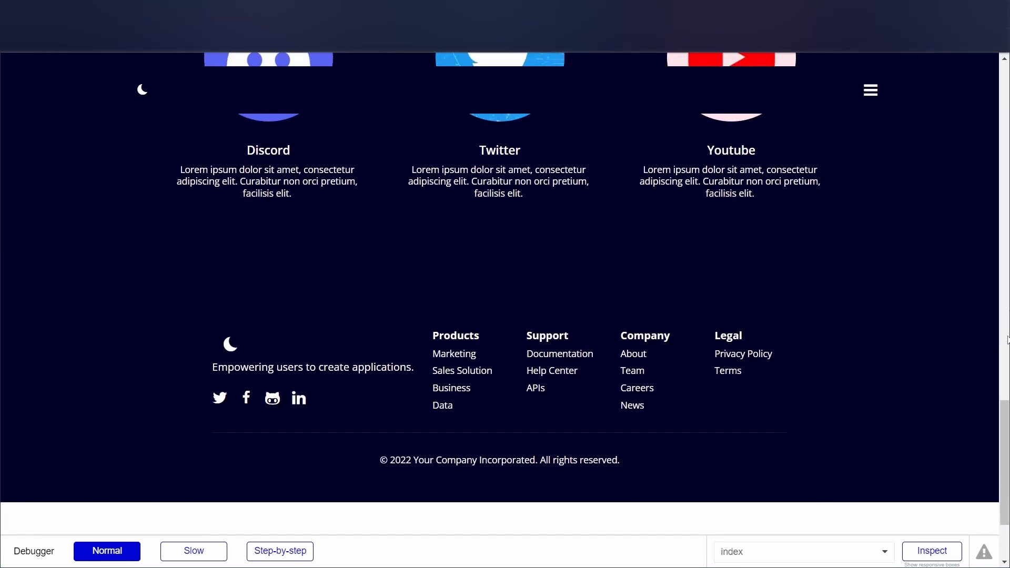
{"action": "scroll", "coordinate": [1002, 424], "scroll_direction": "up", "scroll_amount": 1}
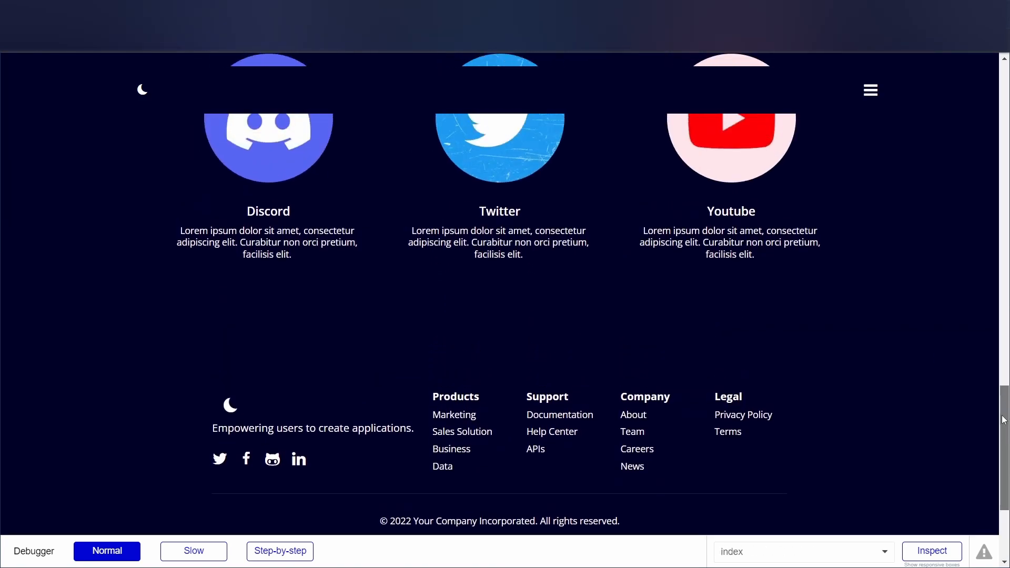
Test opening and closing the header's hamburger menu in the preview, both over the hero and over the dark mode companies section.
{"action": "left_click_drag", "start_coordinate": [1004, 419], "coordinate": [951, 60]}
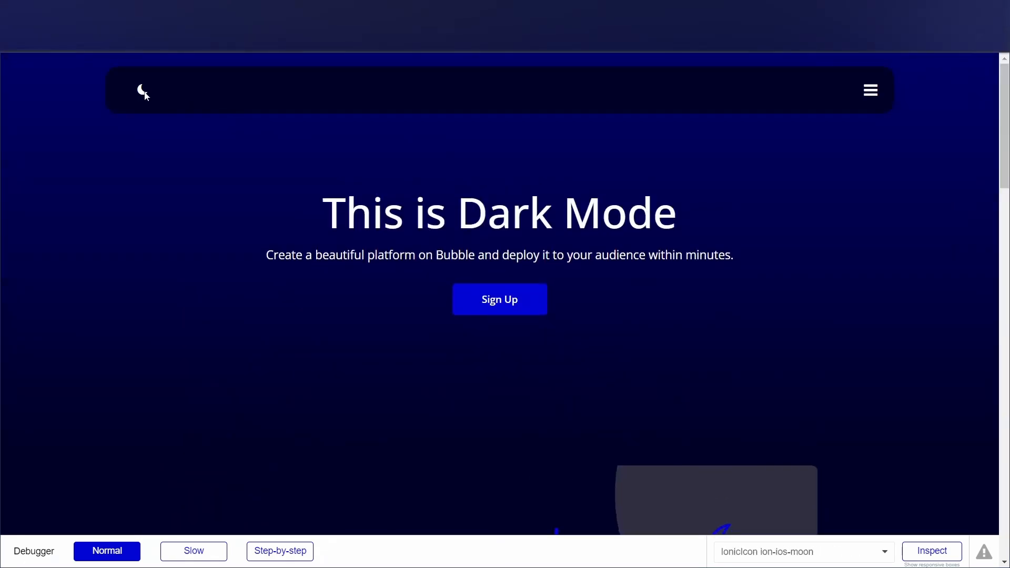
{"action": "left_click", "coordinate": [870, 92]}
{"action": "left_click", "coordinate": [871, 96]}
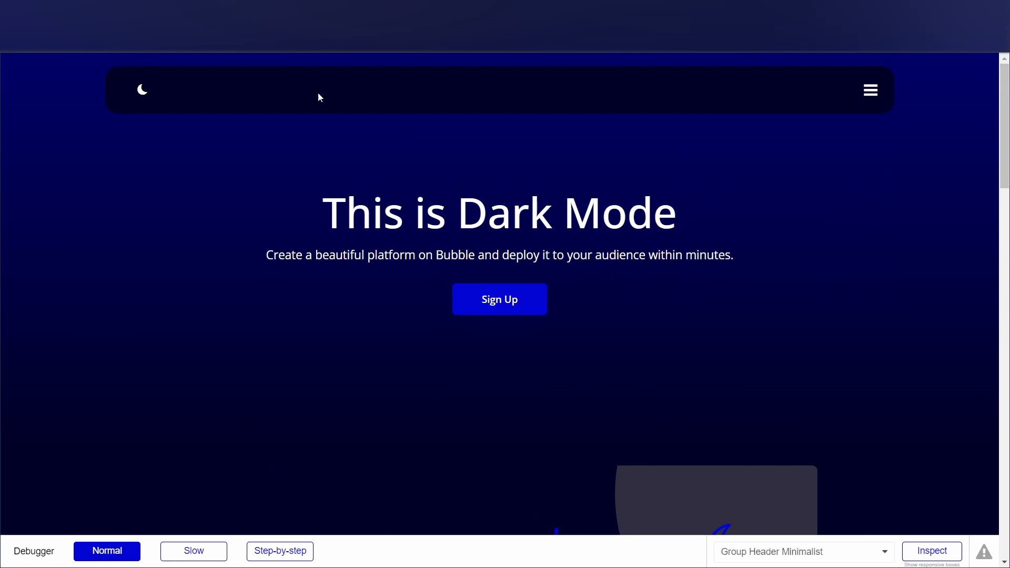
{"action": "left_click", "coordinate": [871, 90]}
{"action": "left_click", "coordinate": [870, 90]}
{"action": "left_click", "coordinate": [871, 90]}
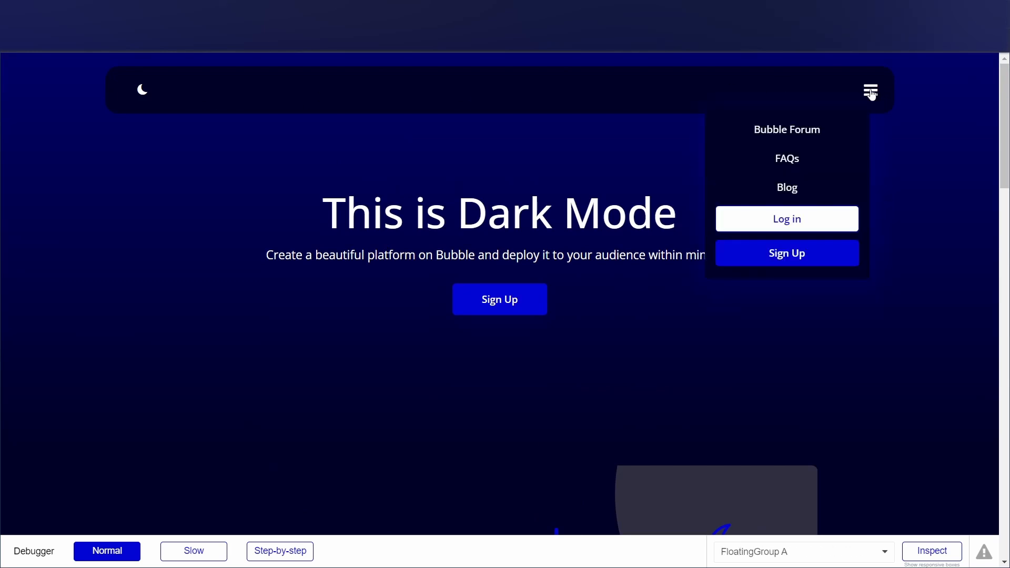
{"action": "left_click", "coordinate": [871, 90]}
{"action": "left_click_drag", "start_coordinate": [1005, 115], "coordinate": [999, 95]}
{"action": "left_click", "coordinate": [871, 90]}
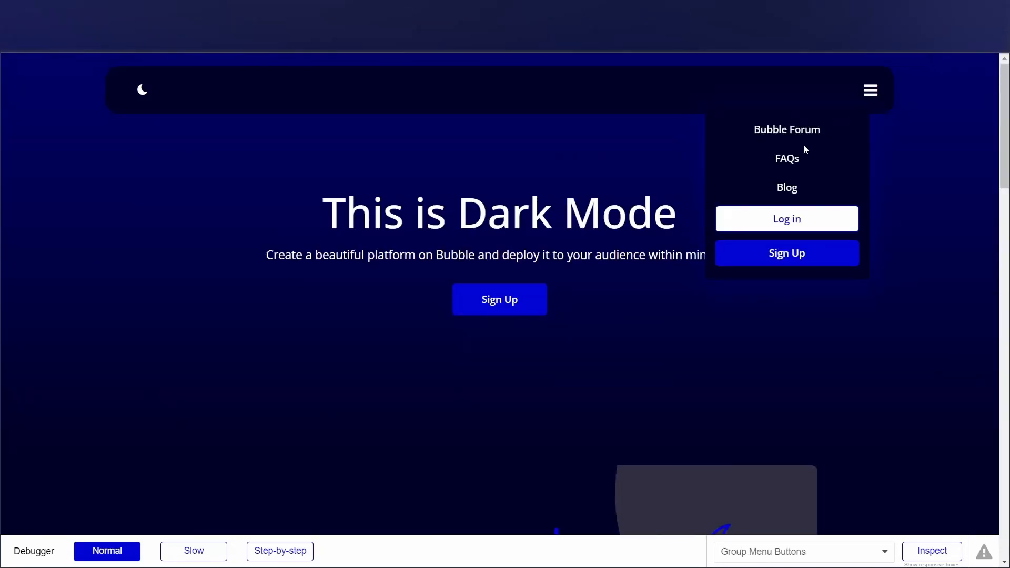
{"action": "left_click_drag", "start_coordinate": [1005, 153], "coordinate": [1005, 442]}
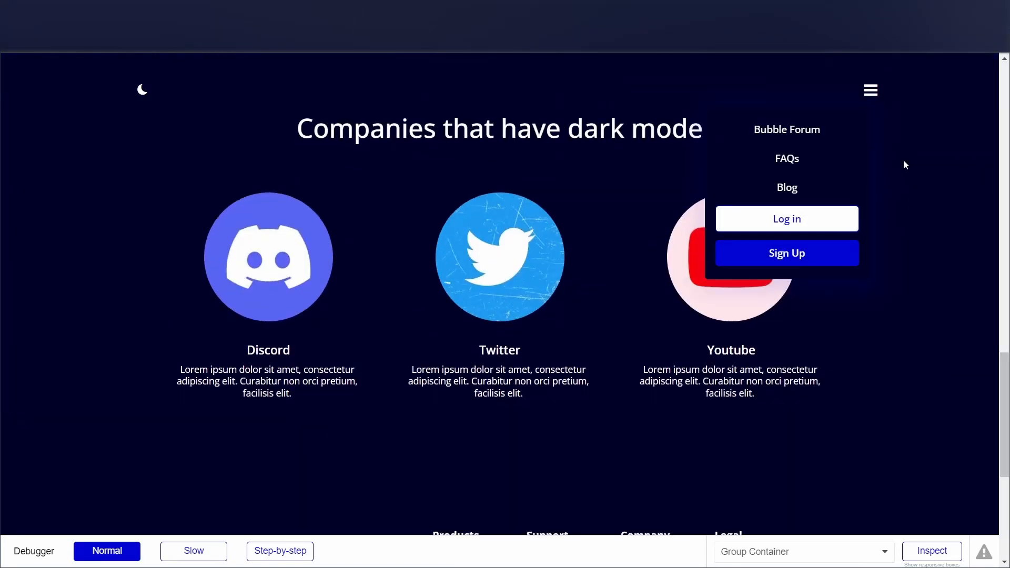
{"action": "left_click", "coordinate": [881, 90]}
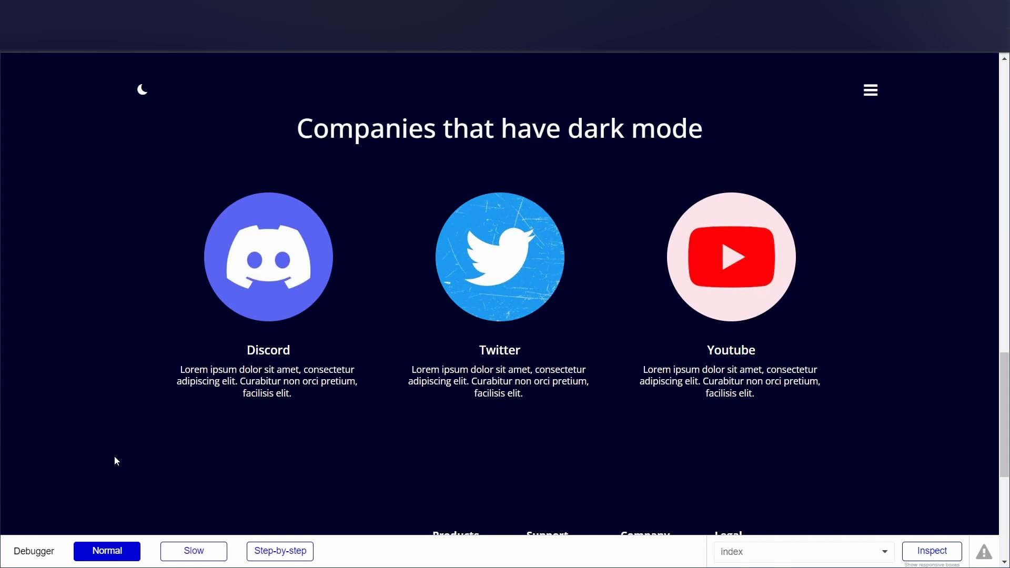